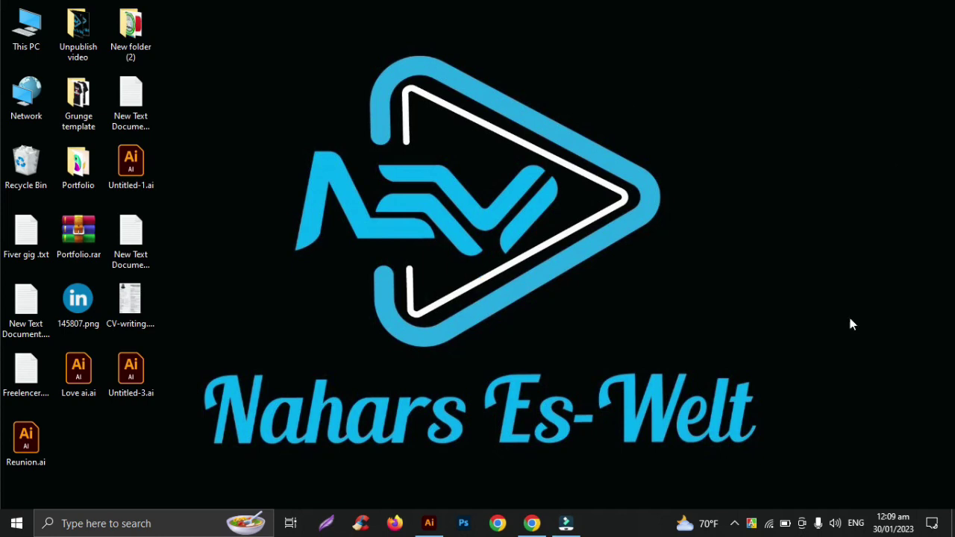
- Launch Adobe Illustrator from the taskbar with the Reunion.ai t-shirt design
{"action": "left_click", "coordinate": [430, 523]}
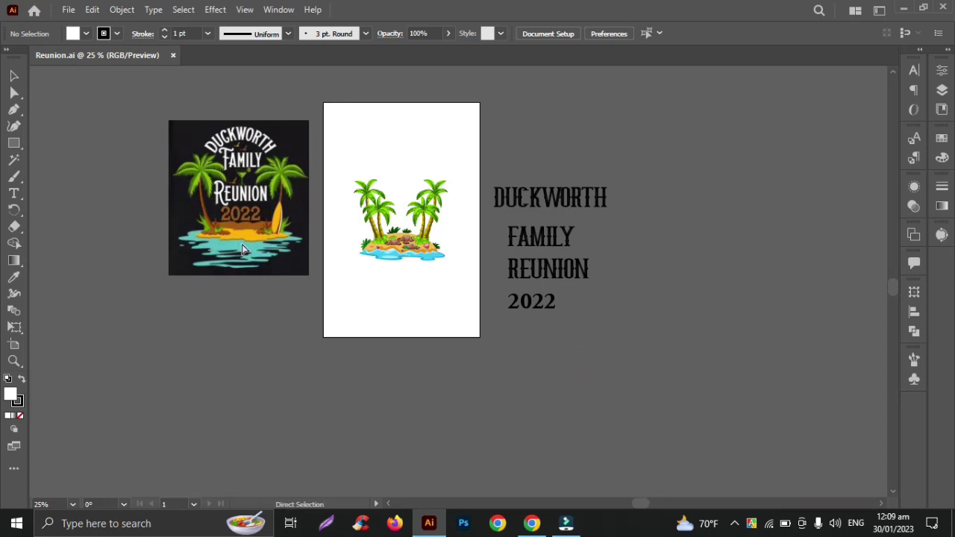
{"action": "scroll", "coordinate": [242, 244], "scroll_direction": "left", "scroll_amount": 1}
{"action": "scroll", "coordinate": [293, 261], "scroll_direction": "up", "scroll_amount": 1}
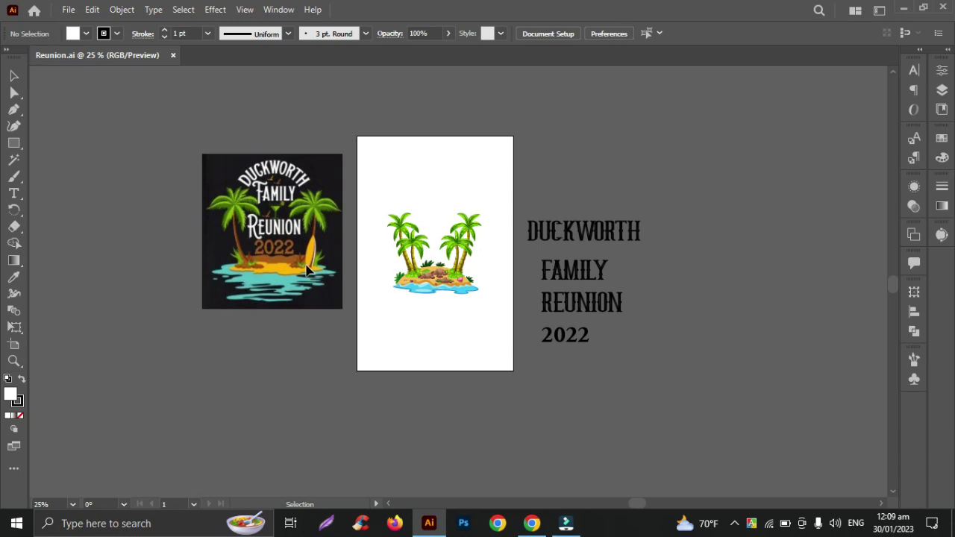
{"action": "scroll", "coordinate": [306, 269], "scroll_direction": "up", "scroll_amount": 1}
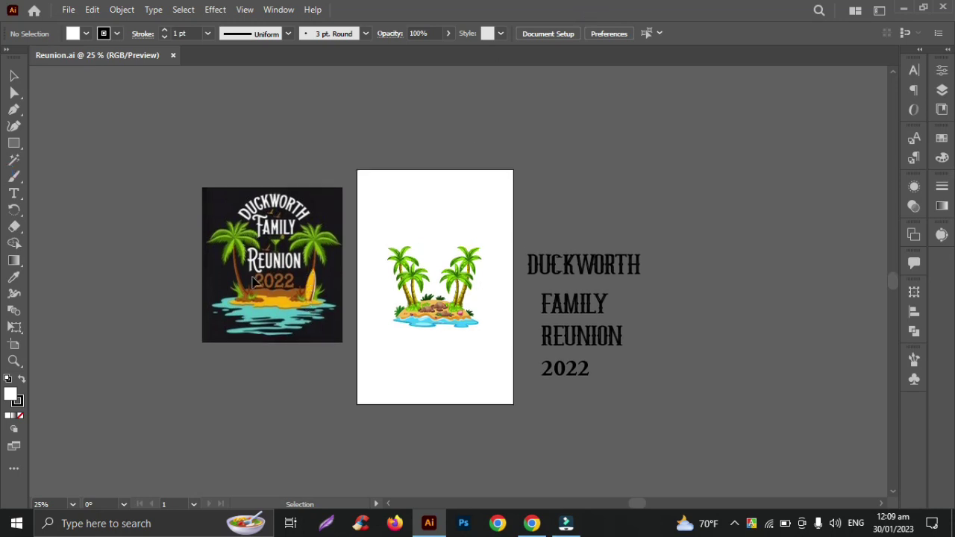
{"action": "scroll", "coordinate": [261, 246], "scroll_direction": "up", "scroll_amount": 1}
{"action": "scroll", "coordinate": [261, 246], "scroll_direction": "up", "scroll_amount": 3}
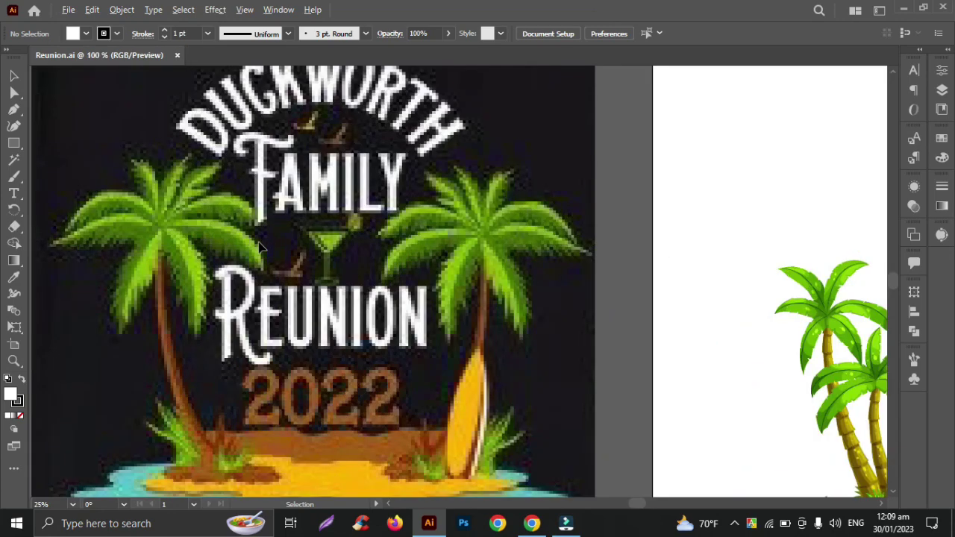
{"action": "scroll", "coordinate": [261, 246], "scroll_direction": "down", "scroll_amount": 2}
{"action": "scroll", "coordinate": [261, 246], "scroll_direction": "down", "scroll_amount": 1}
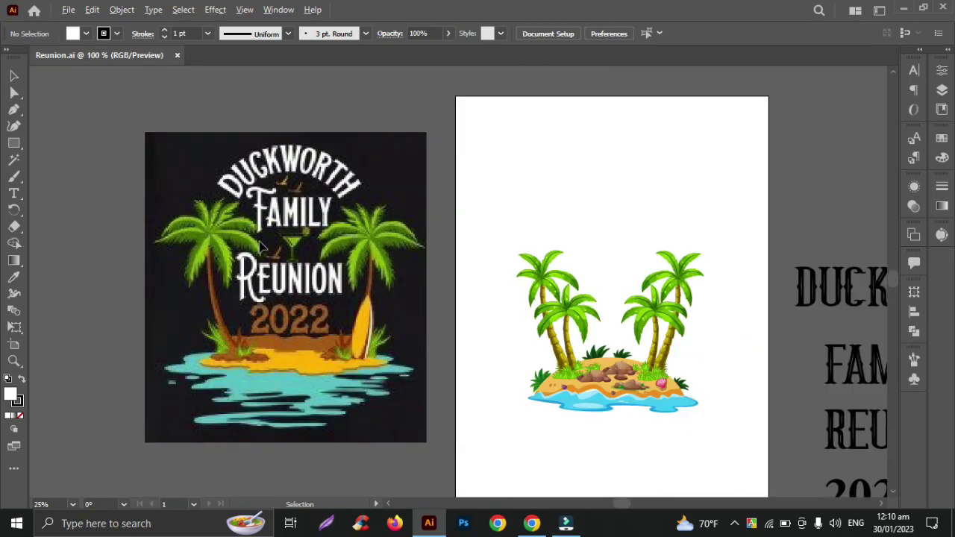
{"action": "scroll", "coordinate": [261, 246], "scroll_direction": "down", "scroll_amount": 1}
{"action": "scroll", "coordinate": [261, 247], "scroll_direction": "right", "scroll_amount": 1}
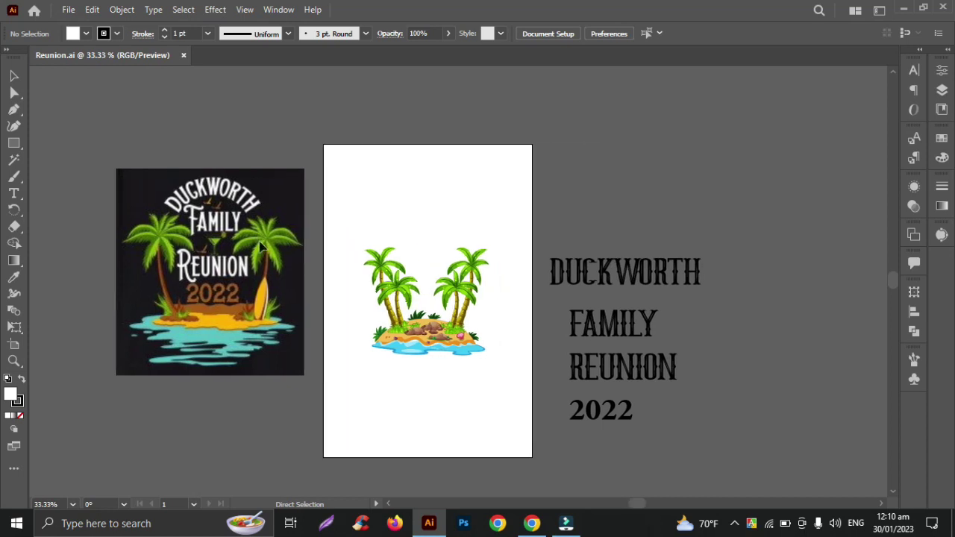
{"action": "scroll", "coordinate": [261, 246], "scroll_direction": "down", "scroll_amount": 1}
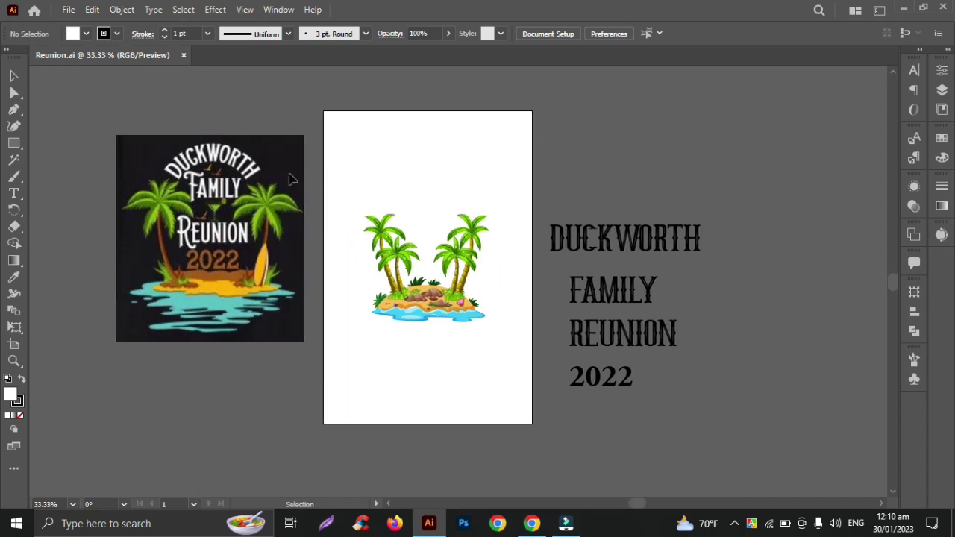
{"action": "scroll", "coordinate": [203, 266], "scroll_direction": "left", "scroll_amount": 1}
{"action": "key", "text": "v"}
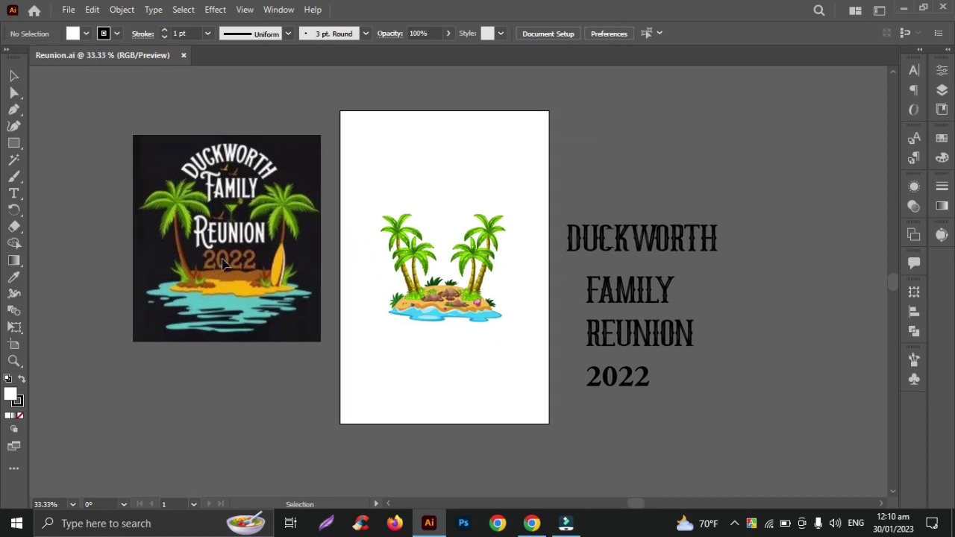
{"action": "scroll", "coordinate": [215, 257], "scroll_direction": "up", "scroll_amount": 1}
{"action": "scroll", "coordinate": [215, 257], "scroll_direction": "up", "scroll_amount": 1}
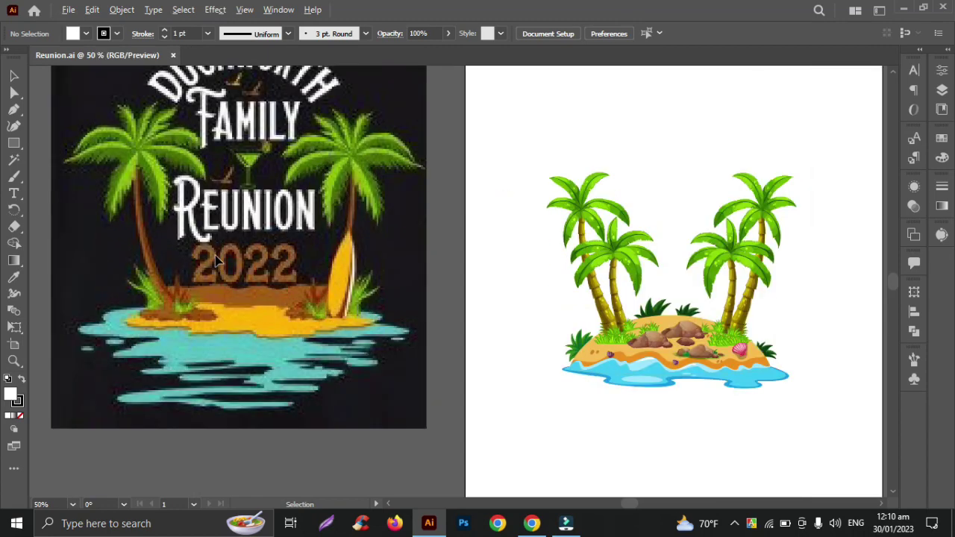
{"action": "scroll", "coordinate": [215, 257], "scroll_direction": "down", "scroll_amount": 1}
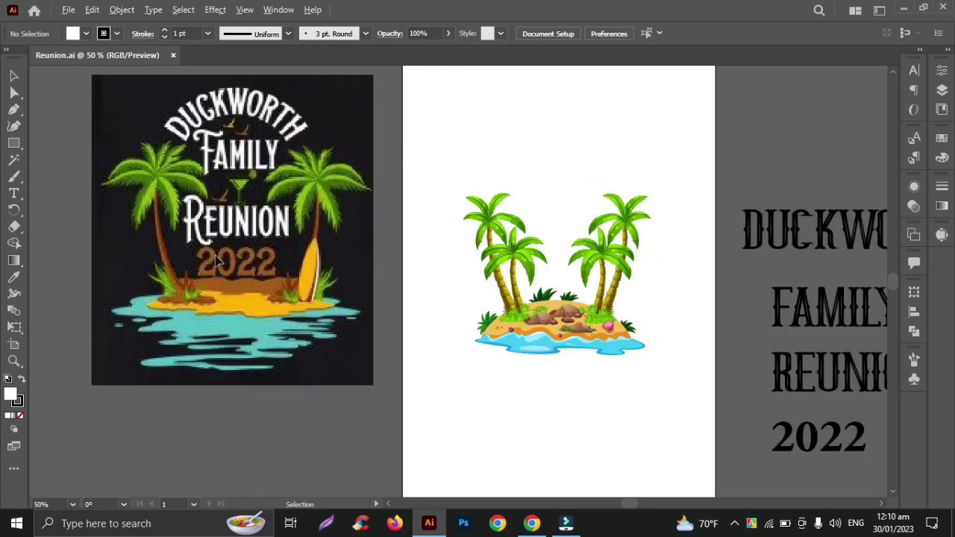
{"action": "scroll", "coordinate": [216, 261], "scroll_direction": "down", "scroll_amount": 1}
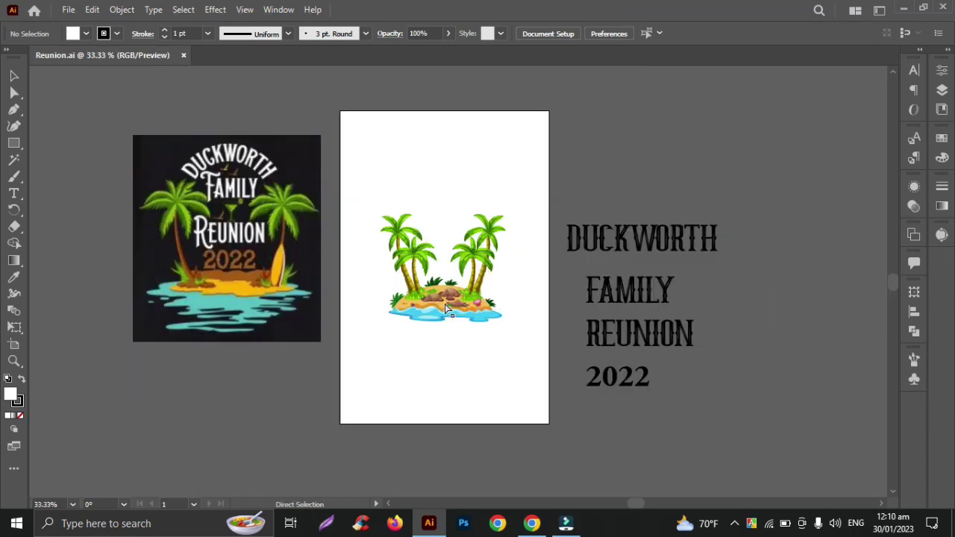
{"action": "scroll", "coordinate": [446, 307], "scroll_direction": "right", "scroll_amount": 1}
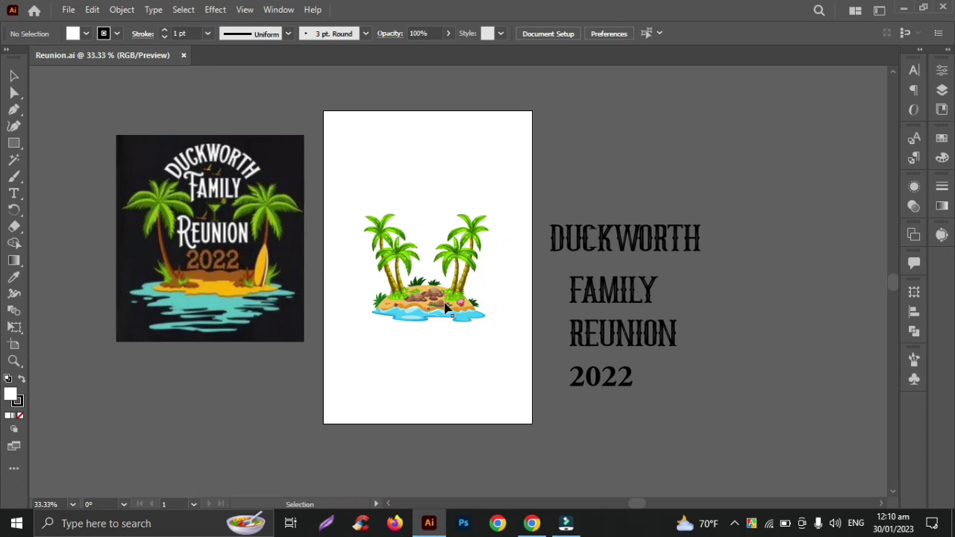
{"action": "left_click", "coordinate": [384, 234]}
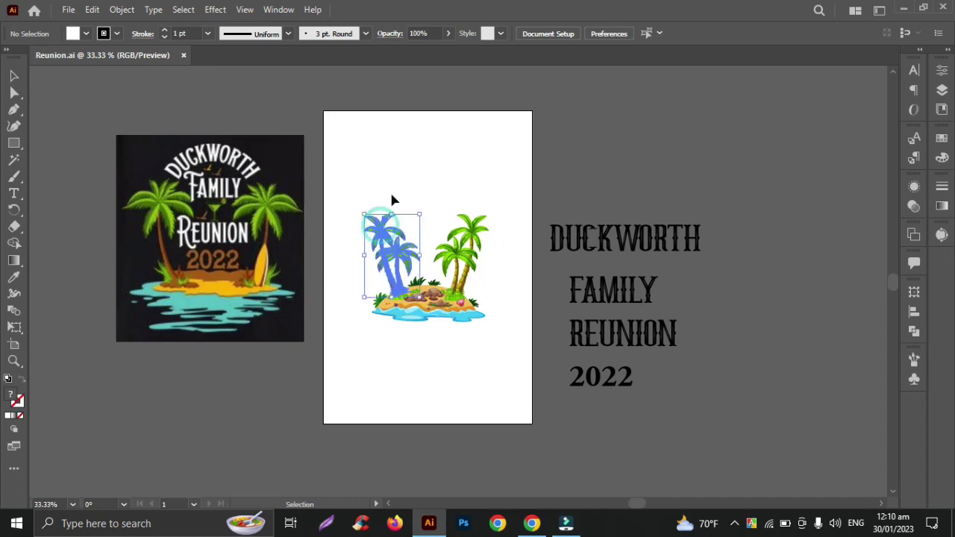
{"action": "left_click", "coordinate": [442, 193]}
{"action": "left_click", "coordinate": [466, 238]}
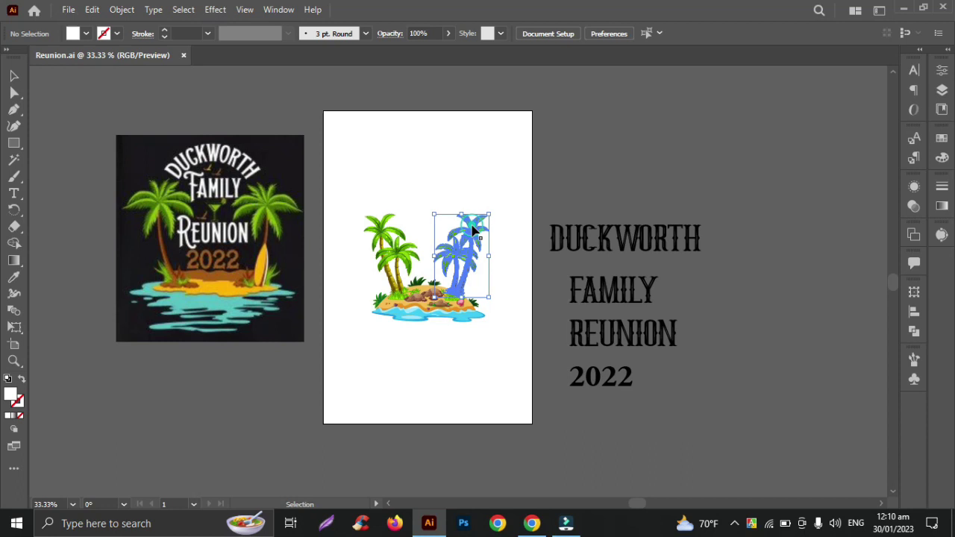
{"action": "left_click", "coordinate": [485, 178]}
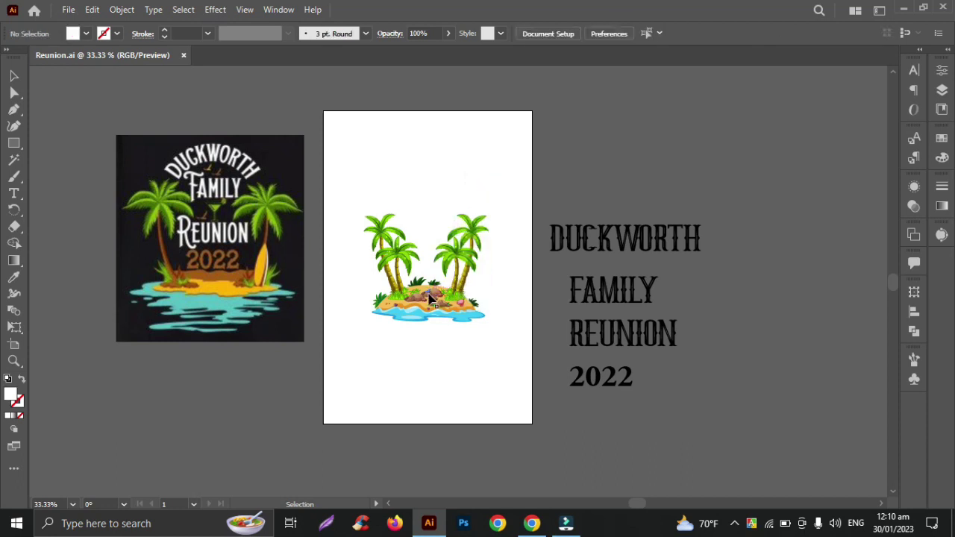
{"action": "left_click_drag", "start_coordinate": [347, 192], "coordinate": [491, 364]}
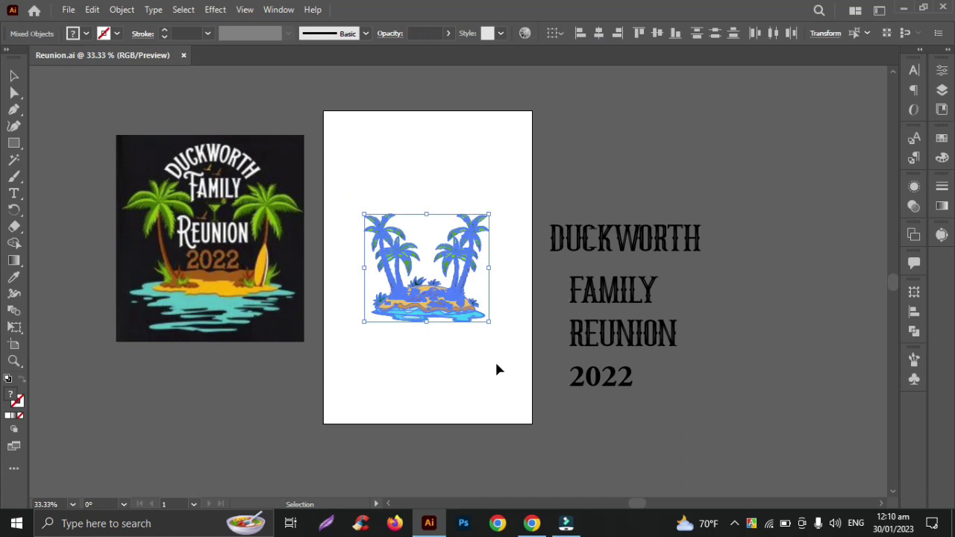
{"action": "left_click", "coordinate": [496, 365]}
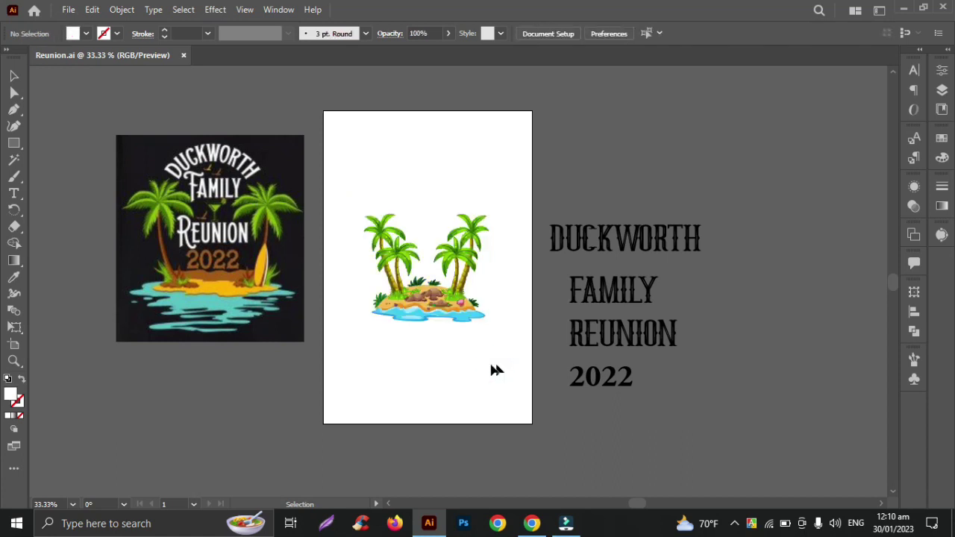
{"action": "left_click", "coordinate": [759, 220]}
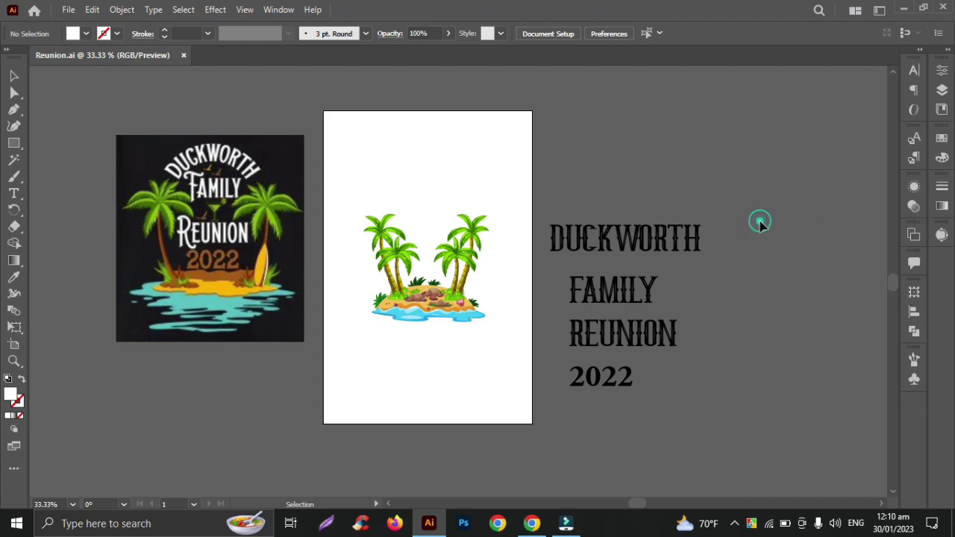
- Return to Freepik's 'beach water vector' search results in Chrome and scroll through them
{"action": "left_click", "coordinate": [531, 523]}
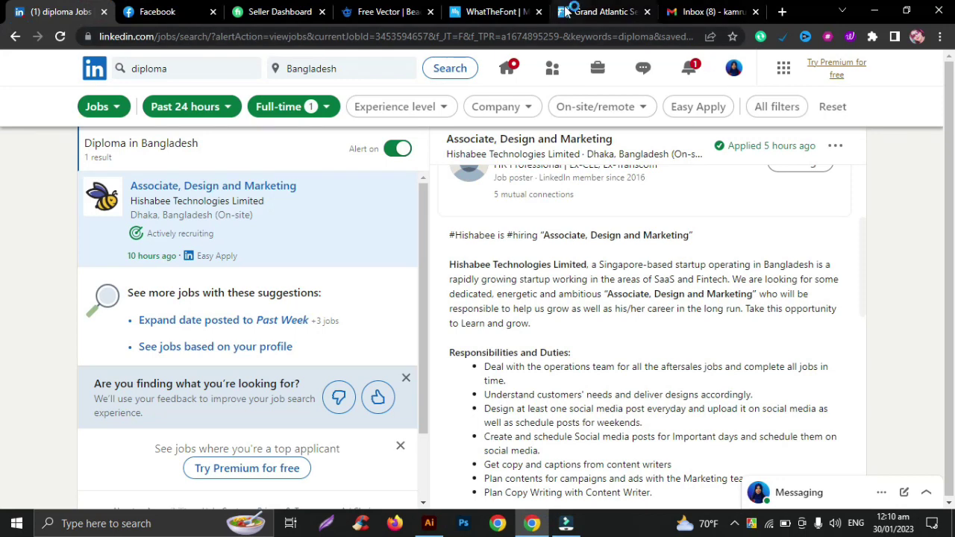
{"action": "left_click", "coordinate": [389, 11]}
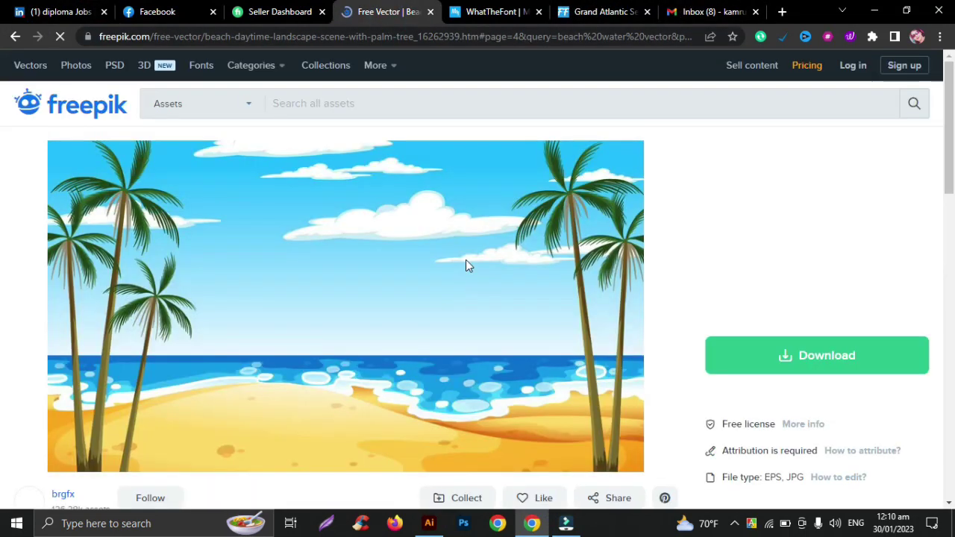
{"action": "left_click", "coordinate": [15, 37]}
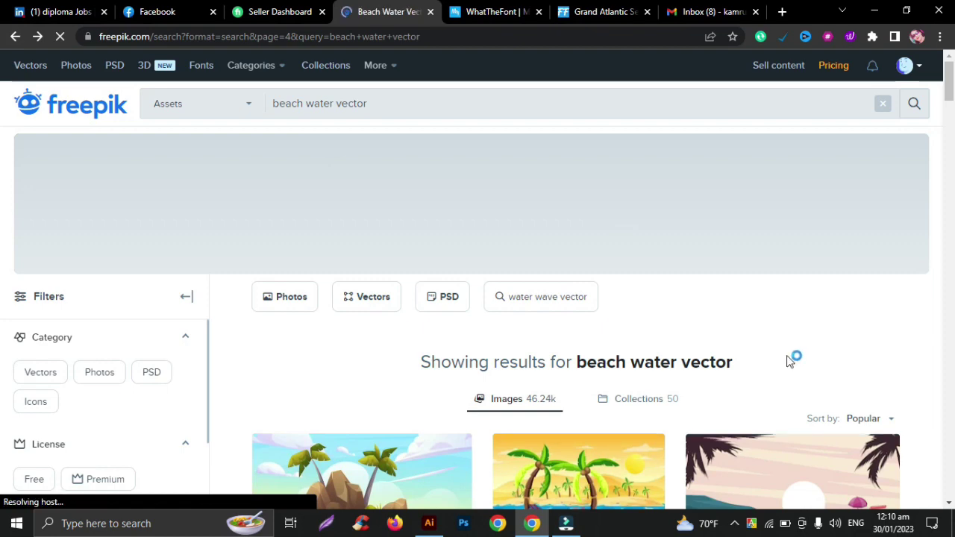
{"action": "scroll", "coordinate": [789, 361], "scroll_direction": "down", "scroll_amount": 4}
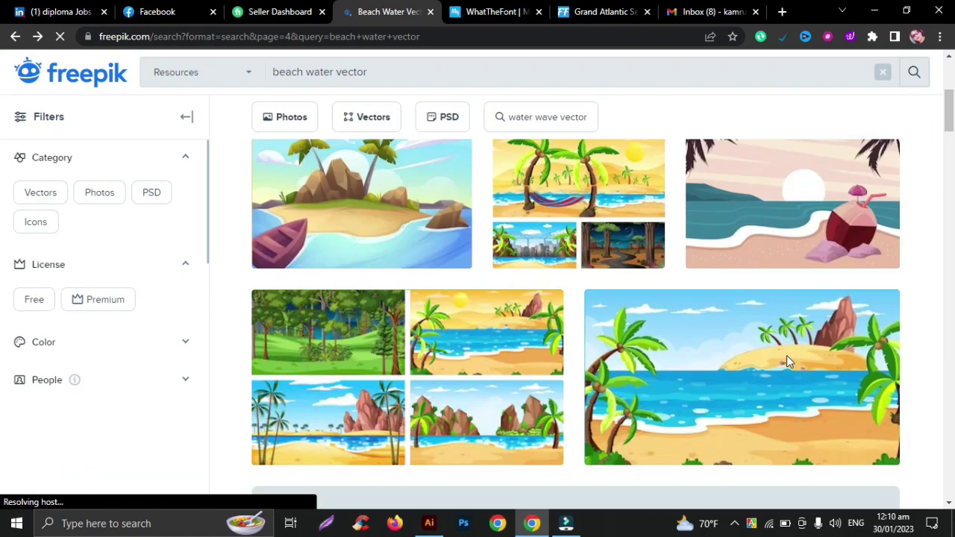
{"action": "scroll", "coordinate": [786, 355], "scroll_direction": "down", "scroll_amount": 1}
{"action": "scroll", "coordinate": [786, 355], "scroll_direction": "down", "scroll_amount": 2}
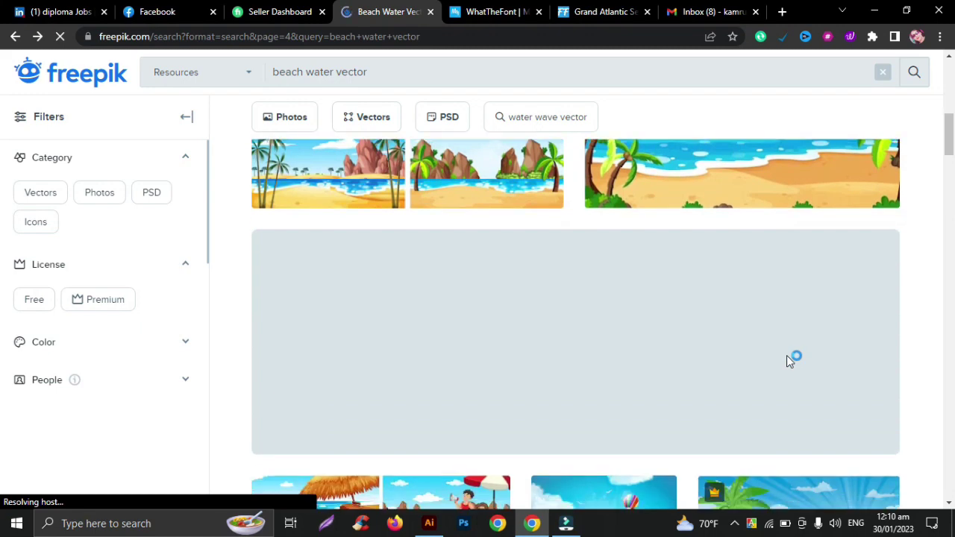
{"action": "scroll", "coordinate": [786, 355], "scroll_direction": "down", "scroll_amount": 2}
{"action": "scroll", "coordinate": [786, 355], "scroll_direction": "down", "scroll_amount": 1}
{"action": "scroll", "coordinate": [786, 355], "scroll_direction": "down", "scroll_amount": 2}
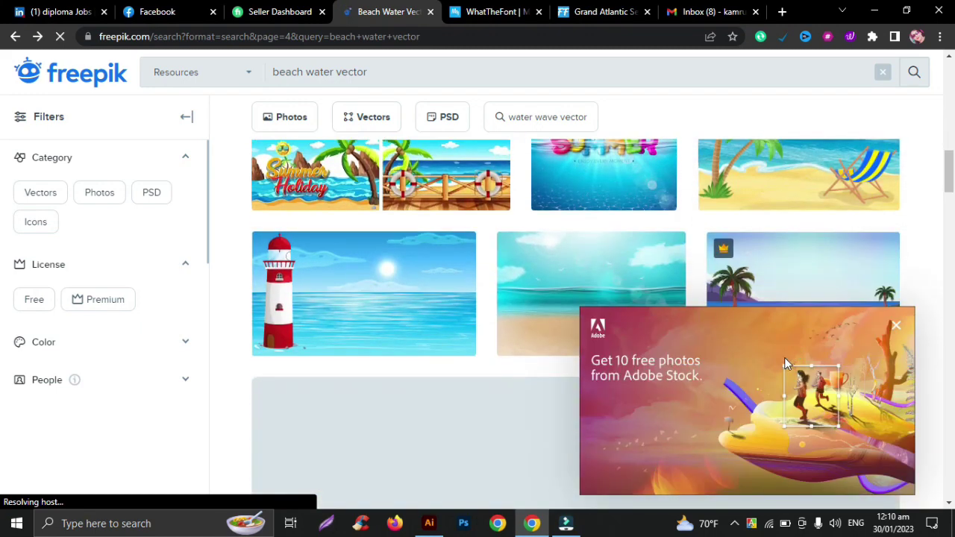
- Dismiss the Adobe Stock ad, browse further results, and minimize Chrome
{"action": "left_click", "coordinate": [895, 325]}
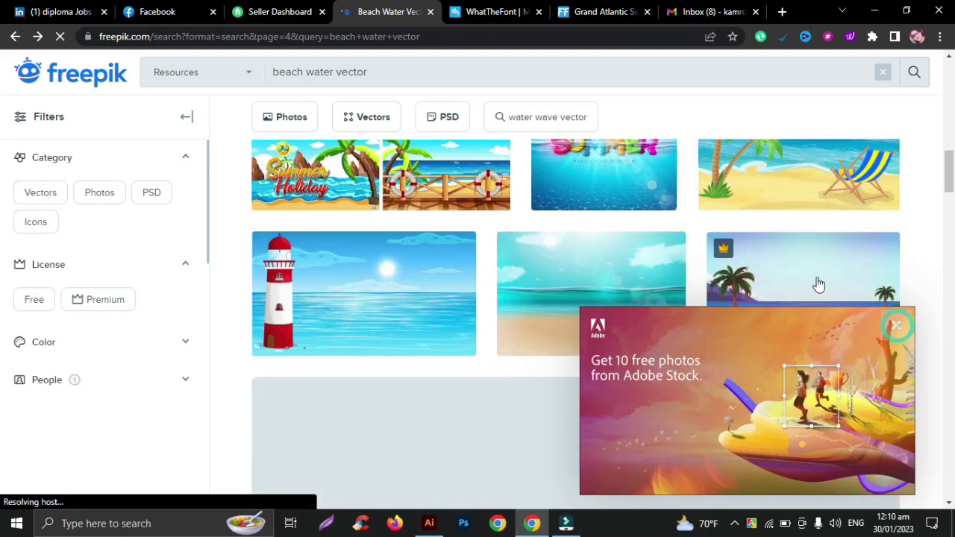
{"action": "scroll", "coordinate": [581, 398], "scroll_direction": "down", "scroll_amount": 1}
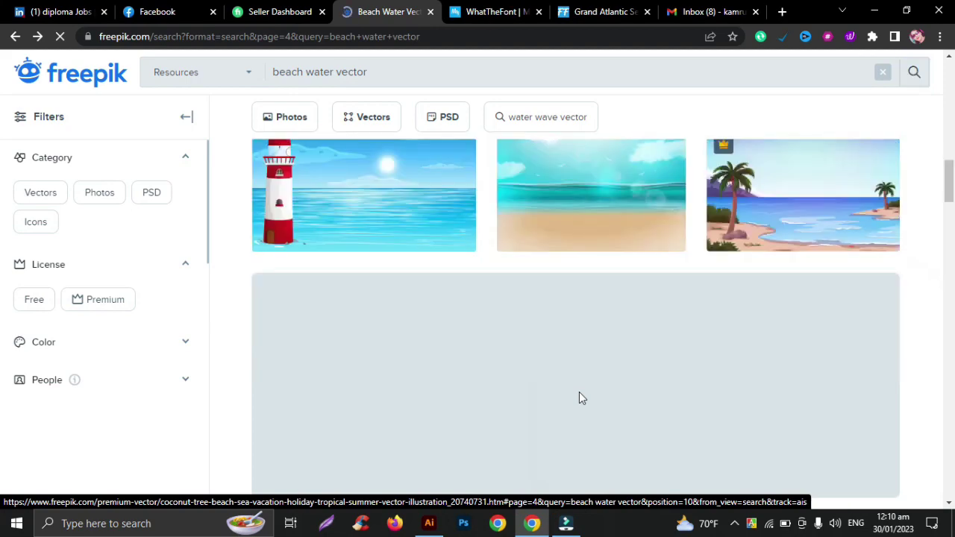
{"action": "scroll", "coordinate": [581, 397], "scroll_direction": "down", "scroll_amount": 1}
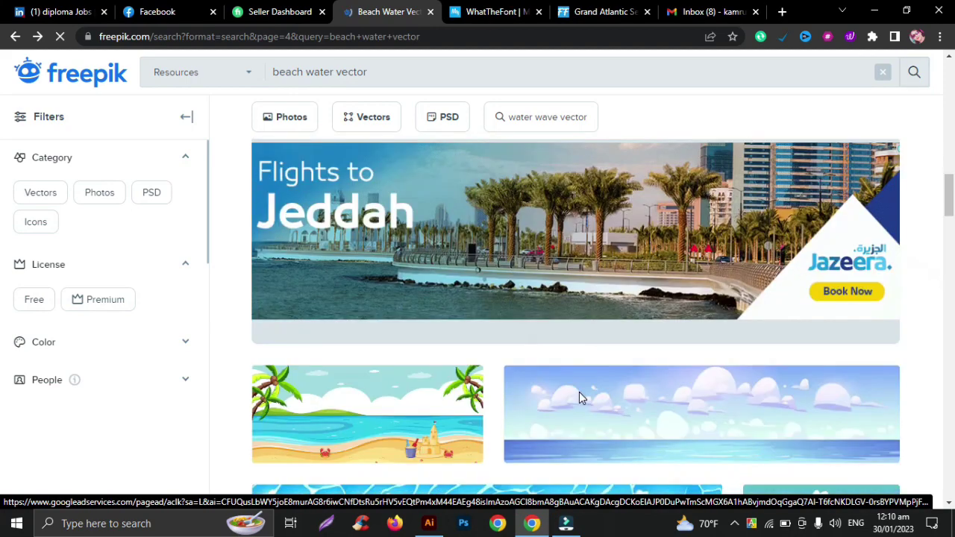
{"action": "scroll", "coordinate": [578, 392], "scroll_direction": "down", "scroll_amount": 5}
{"action": "scroll", "coordinate": [579, 395], "scroll_direction": "down", "scroll_amount": 1}
{"action": "scroll", "coordinate": [579, 396], "scroll_direction": "down", "scroll_amount": 1}
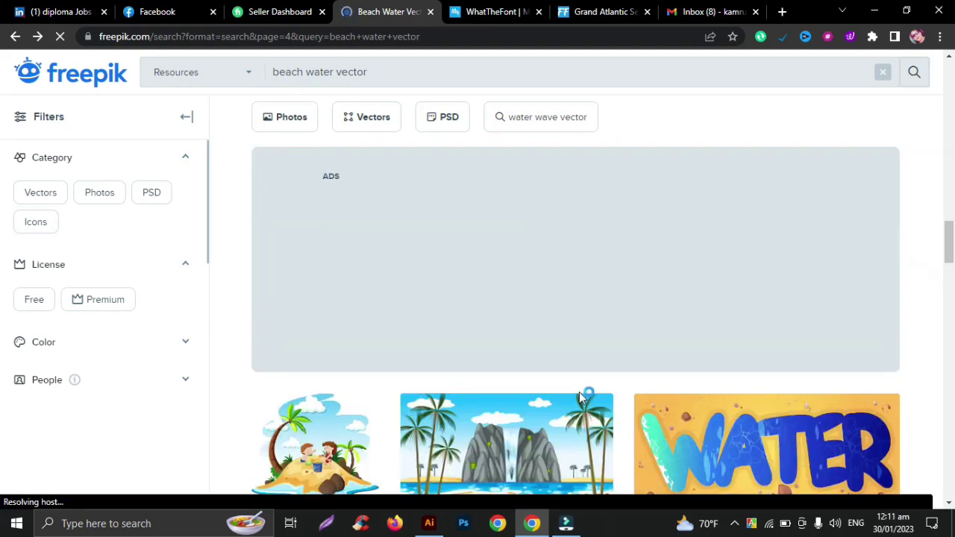
{"action": "scroll", "coordinate": [580, 395], "scroll_direction": "down", "scroll_amount": 2}
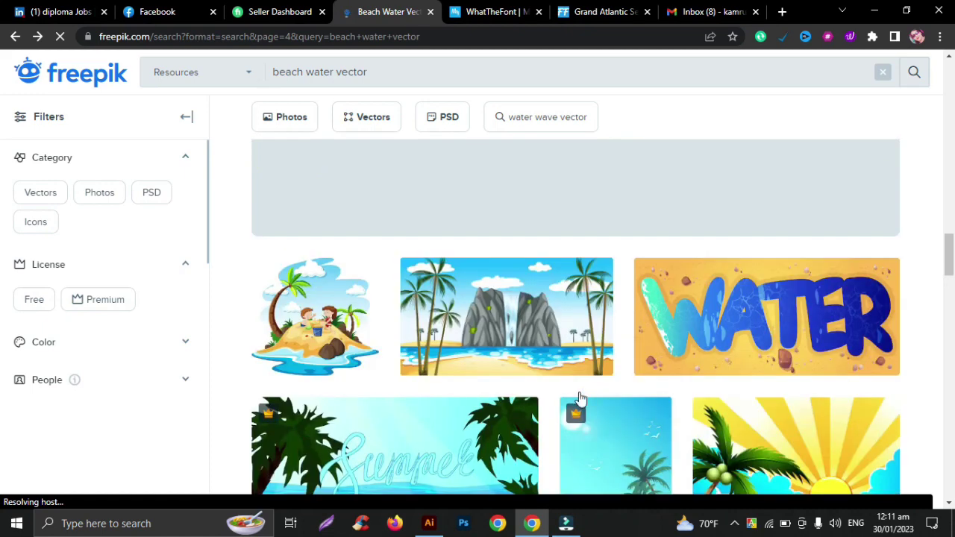
{"action": "scroll", "coordinate": [579, 392], "scroll_direction": "down", "scroll_amount": 2}
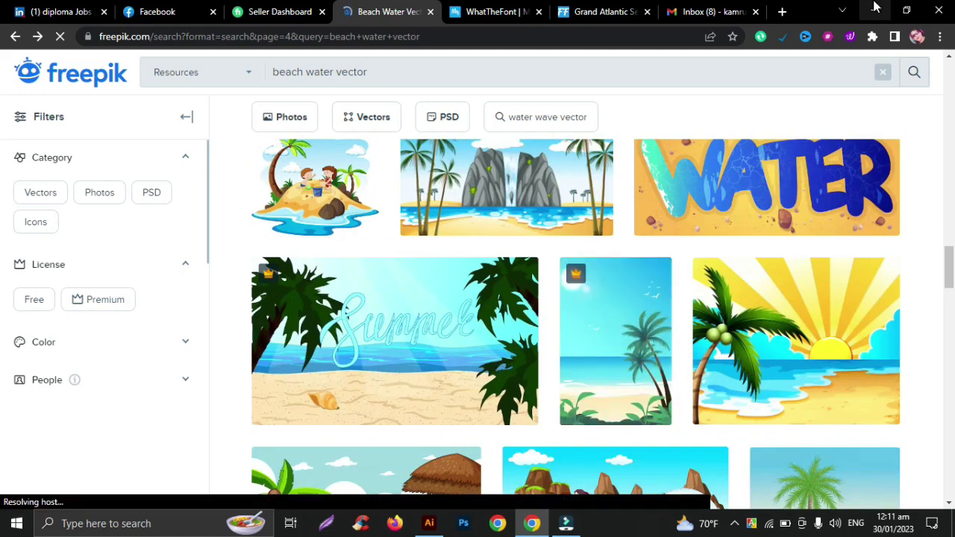
{"action": "left_click", "coordinate": [874, 11]}
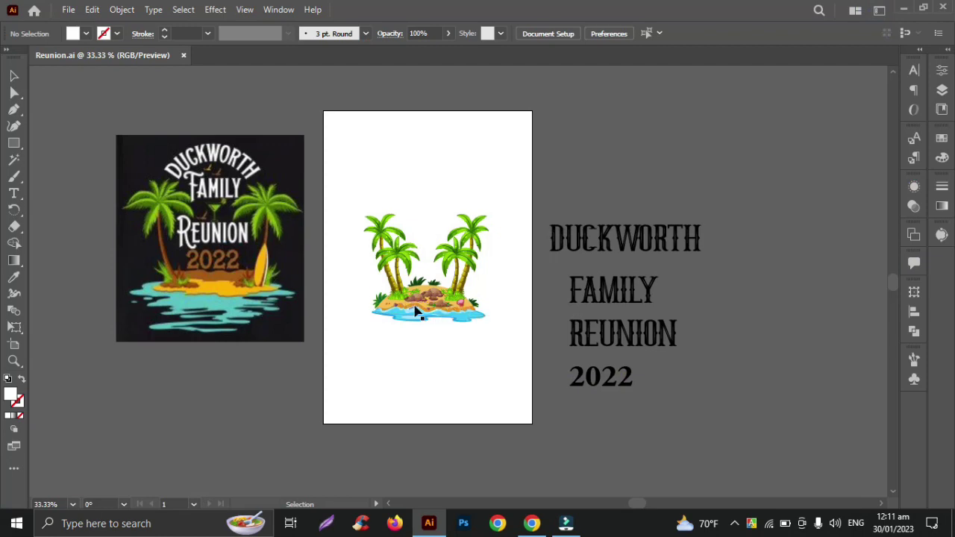
- Marquee-select the whole palm-tree island group on the page
{"action": "scroll", "coordinate": [416, 311], "scroll_direction": "up", "scroll_amount": 1, "text": "alt"}
{"action": "scroll", "coordinate": [416, 312], "scroll_direction": "up", "scroll_amount": 2, "text": "alt"}
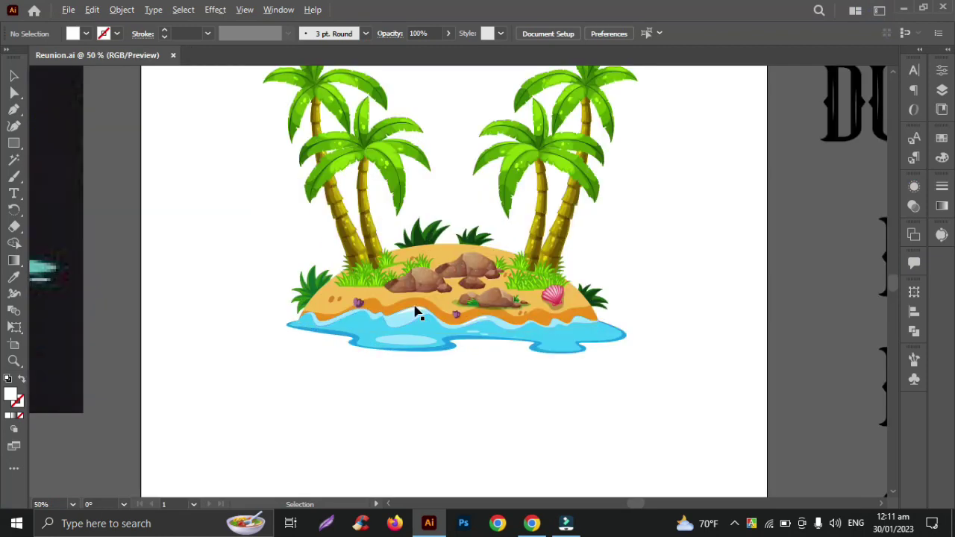
{"action": "scroll", "coordinate": [416, 312], "scroll_direction": "up", "scroll_amount": 2}
{"action": "scroll", "coordinate": [416, 311], "scroll_direction": "up", "scroll_amount": 1}
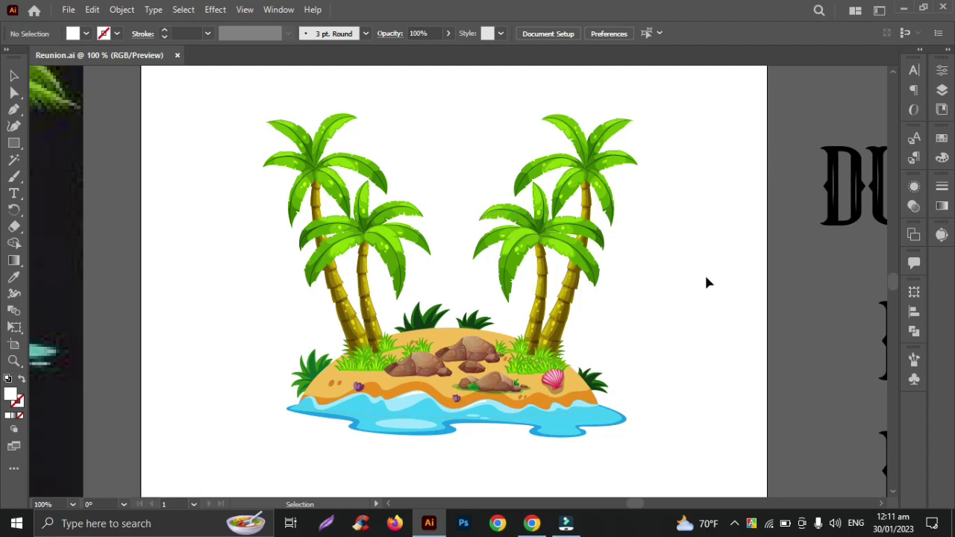
{"action": "scroll", "coordinate": [677, 354], "scroll_direction": "down", "scroll_amount": 1}
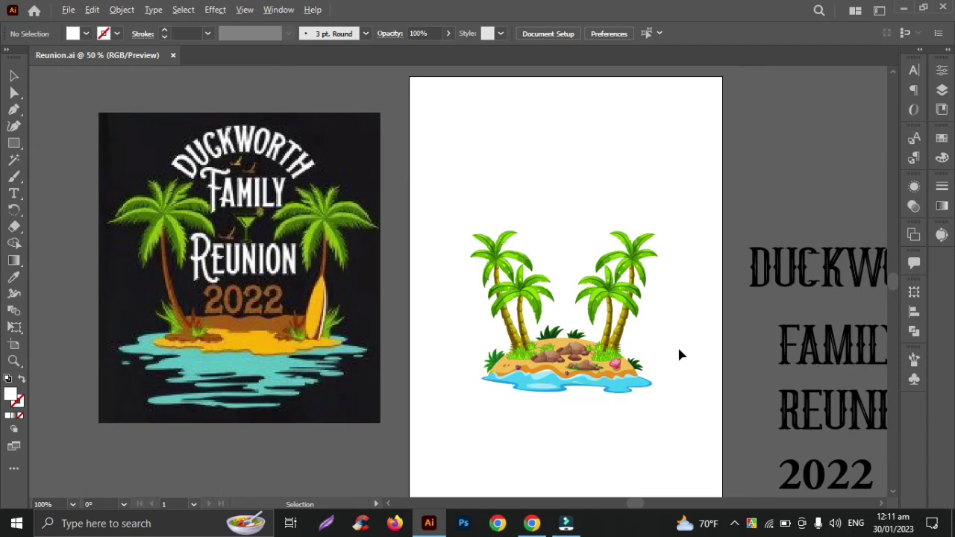
{"action": "scroll", "coordinate": [677, 354], "scroll_direction": "down", "scroll_amount": 1}
{"action": "scroll", "coordinate": [678, 352], "scroll_direction": "down", "scroll_amount": 1}
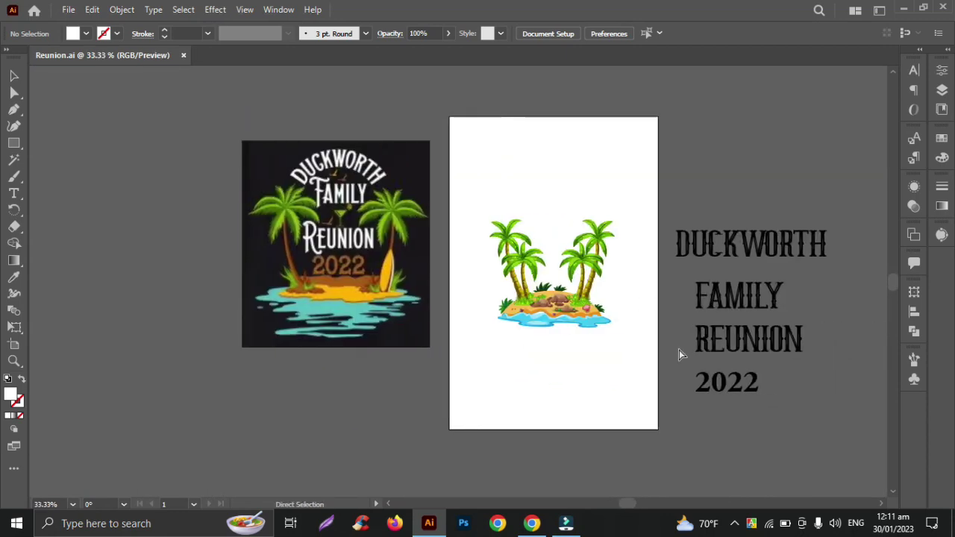
{"action": "scroll", "coordinate": [679, 352], "scroll_direction": "right", "scroll_amount": 1}
{"action": "scroll", "coordinate": [680, 352], "scroll_direction": "right", "scroll_amount": 1}
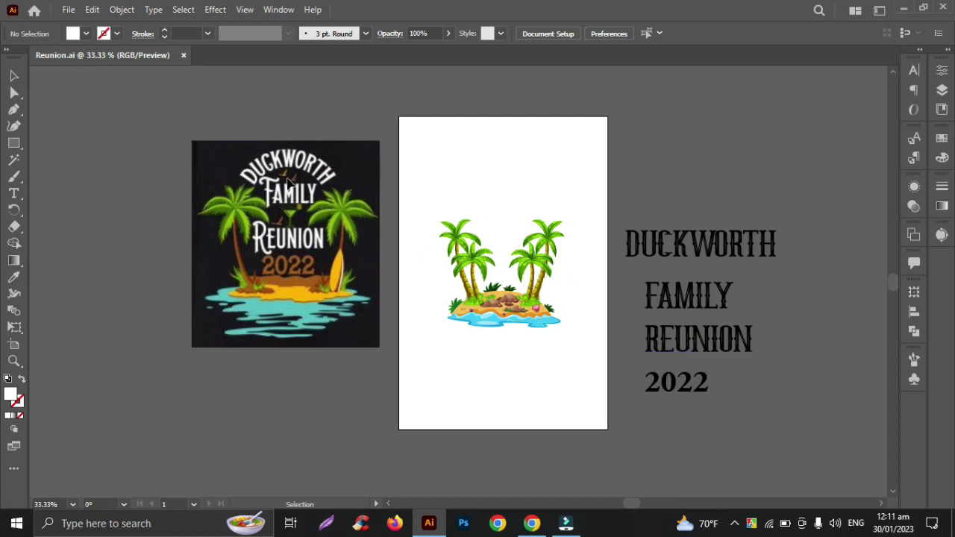
{"action": "scroll", "coordinate": [694, 275], "scroll_direction": "right", "scroll_amount": 1}
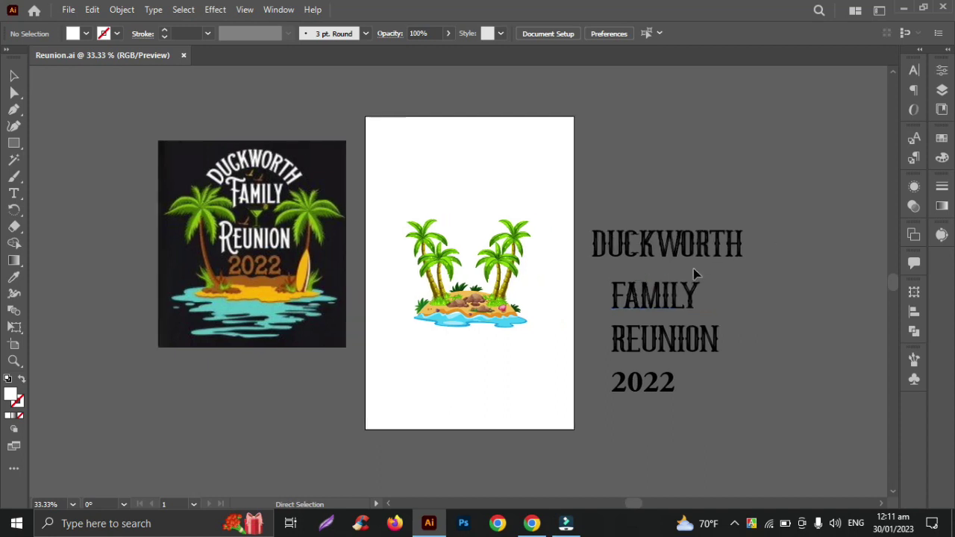
{"action": "scroll", "coordinate": [697, 272], "scroll_direction": "up", "scroll_amount": 1}
{"action": "scroll", "coordinate": [701, 269], "scroll_direction": "up", "scroll_amount": 1}
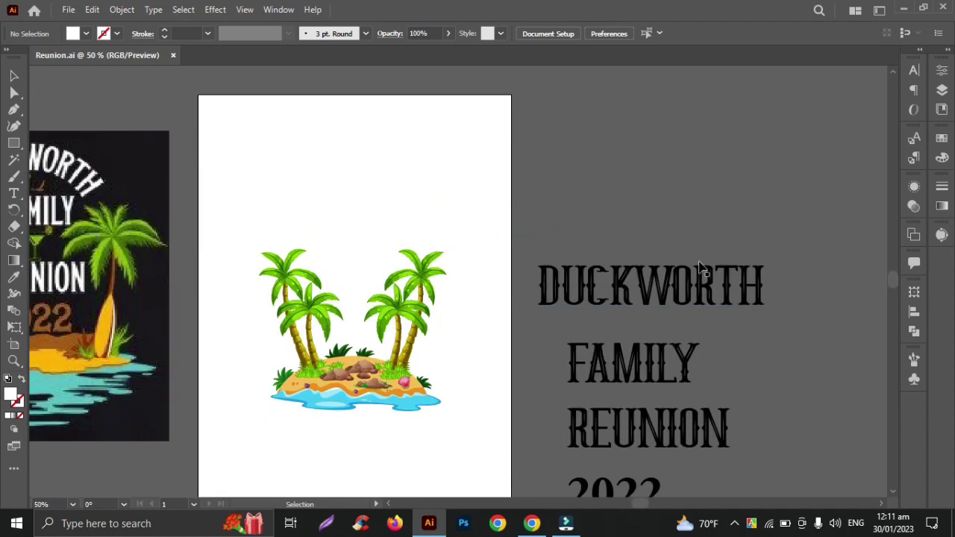
{"action": "scroll", "coordinate": [690, 352], "scroll_direction": "down", "scroll_amount": 1}
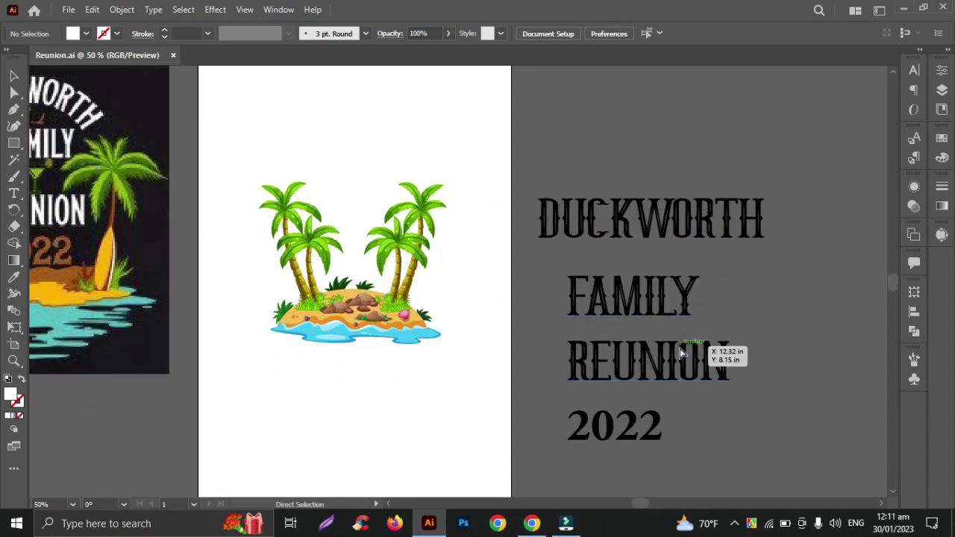
{"action": "scroll", "coordinate": [679, 351], "scroll_direction": "left", "scroll_amount": 2}
{"action": "scroll", "coordinate": [678, 351], "scroll_direction": "left", "scroll_amount": 2}
{"action": "scroll", "coordinate": [679, 347], "scroll_direction": "up", "scroll_amount": 1}
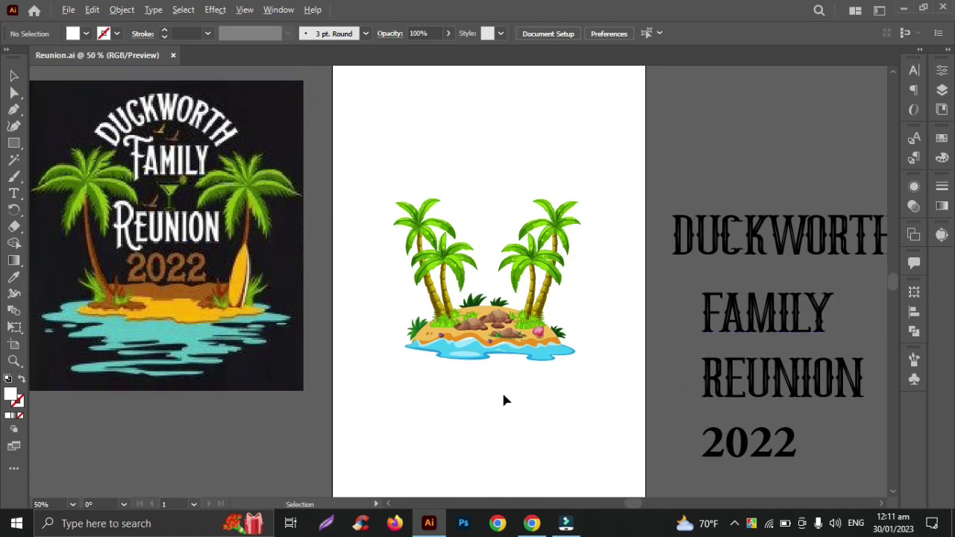
{"action": "scroll", "coordinate": [504, 401], "scroll_direction": "down", "scroll_amount": 1}
{"action": "scroll", "coordinate": [504, 400], "scroll_direction": "right", "scroll_amount": 2}
{"action": "scroll", "coordinate": [504, 400], "scroll_direction": "right", "scroll_amount": 2}
{"action": "scroll", "coordinate": [504, 400], "scroll_direction": "down", "scroll_amount": 1}
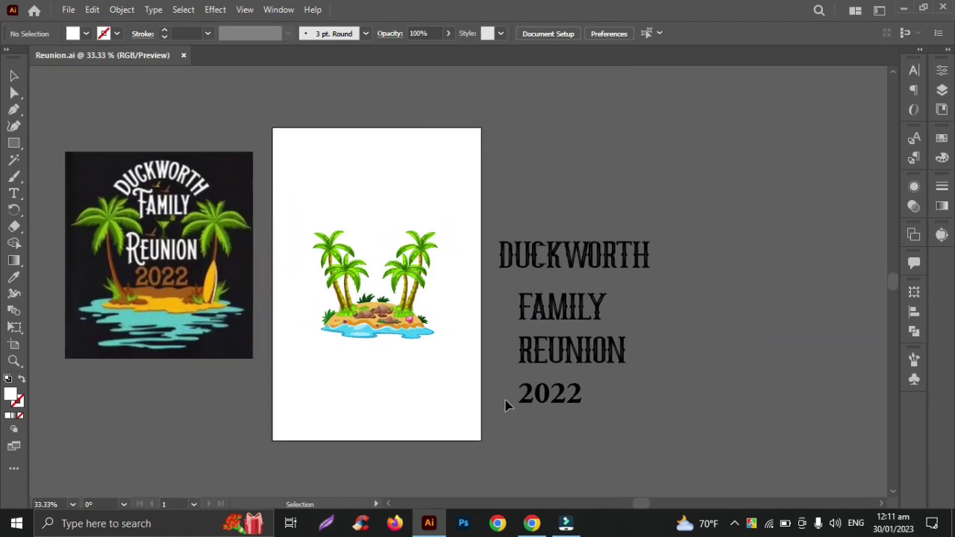
{"action": "left_click", "coordinate": [371, 317]}
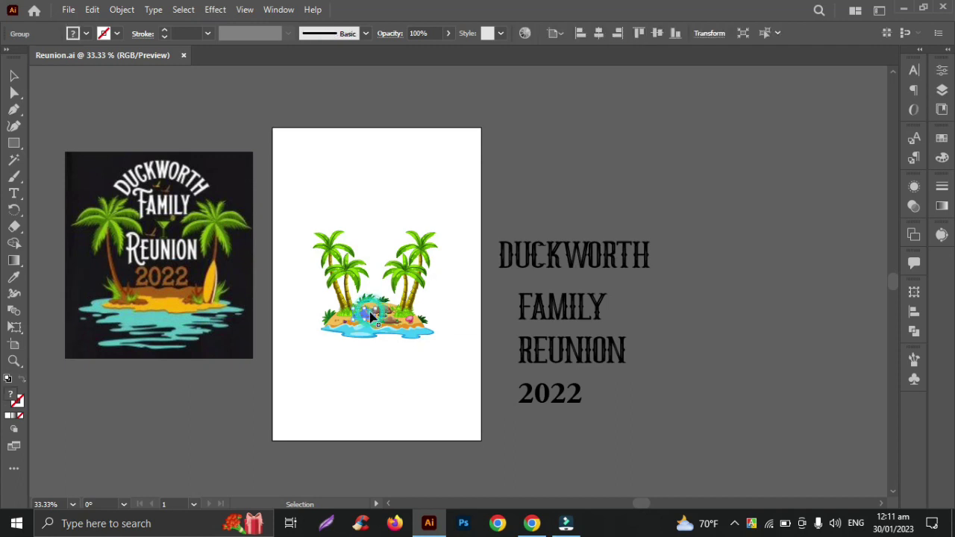
{"action": "left_click_drag", "start_coordinate": [299, 215], "coordinate": [422, 363]}
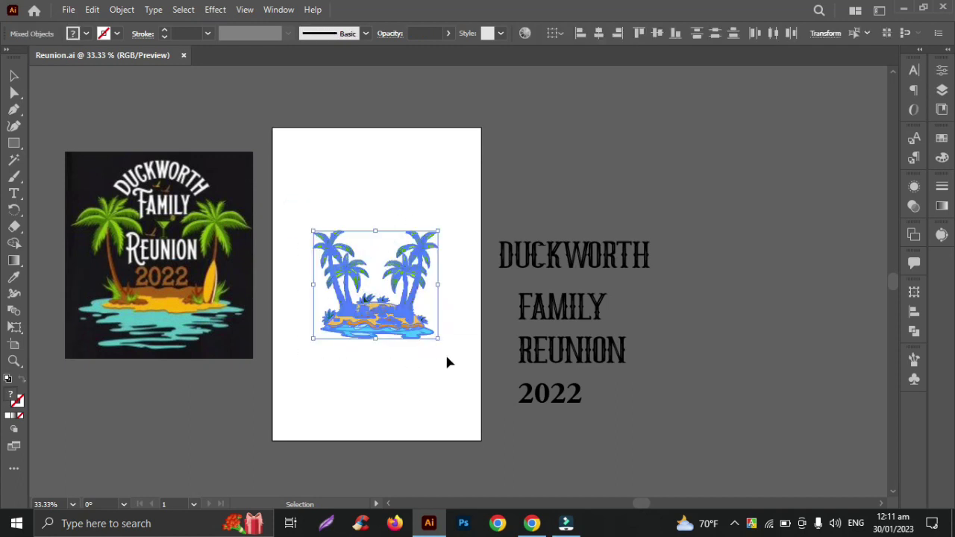
- Move the island off the page right of the DUCKWORTH title, then minimize Illustrator
{"action": "left_click_drag", "start_coordinate": [387, 332], "coordinate": [720, 333]}
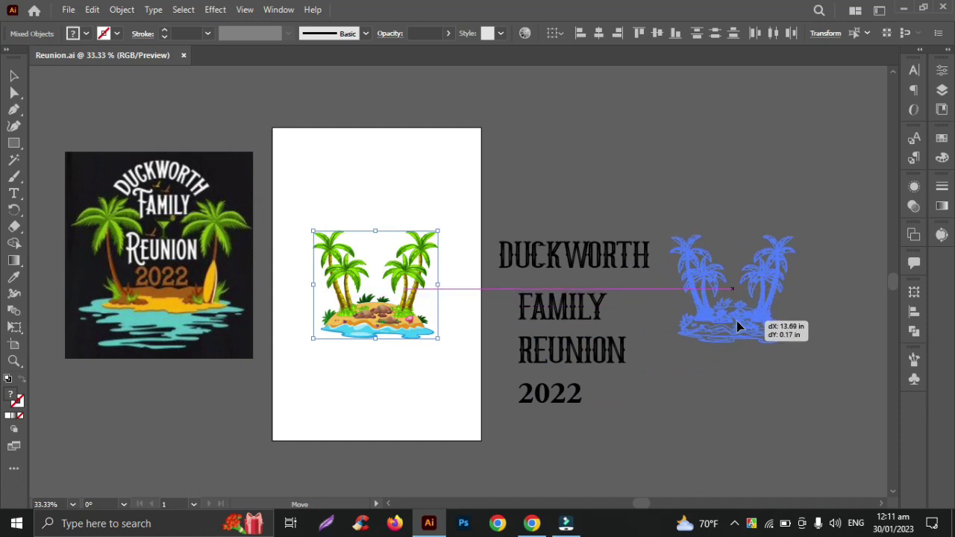
{"action": "left_click_drag", "start_coordinate": [720, 334], "coordinate": [750, 340]}
{"action": "left_click", "coordinate": [749, 391]}
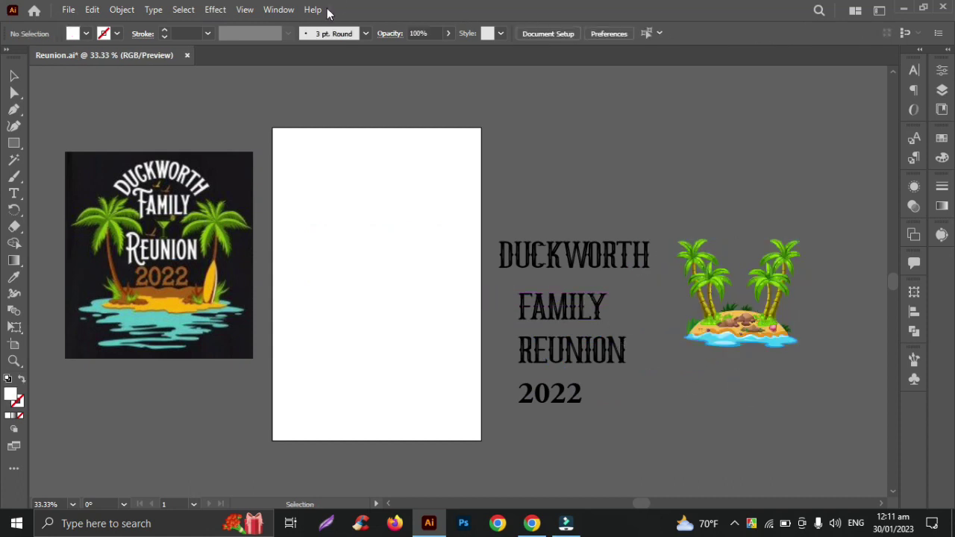
{"action": "left_click", "coordinate": [904, 7]}
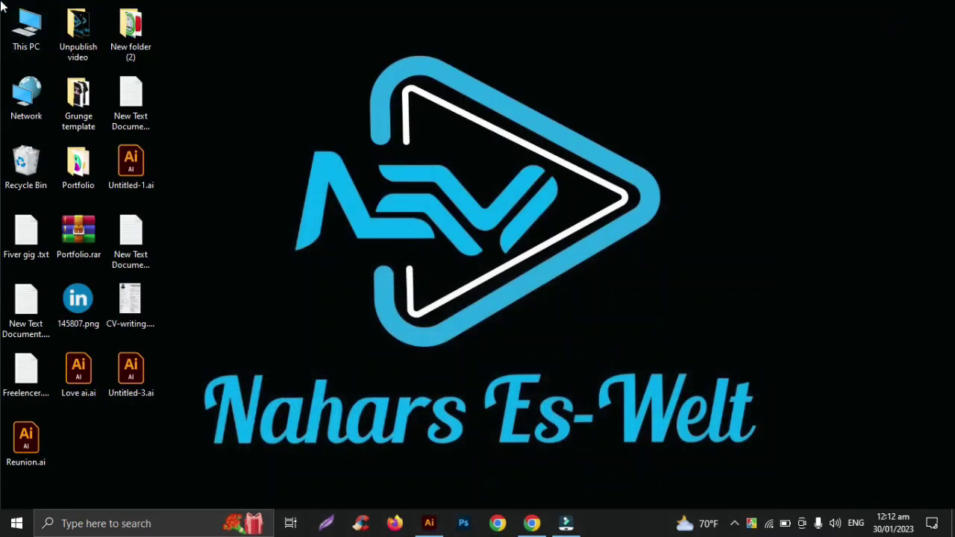
- Browse This PC › Documents › Downloads › New folder (2) › New folder (2) and open 2flz_bp73_211228.eps
{"action": "double_click", "coordinate": [23, 28]}
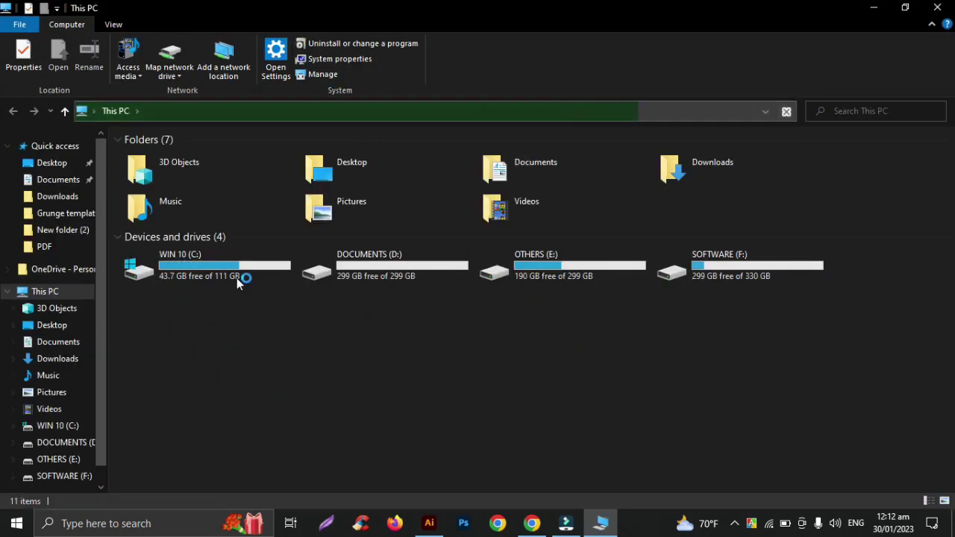
{"action": "left_click", "coordinate": [59, 181]}
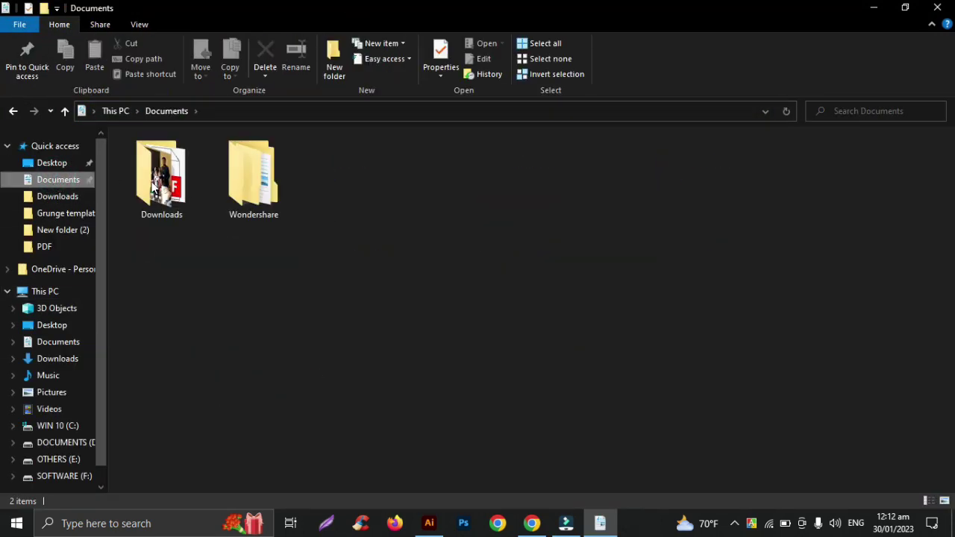
{"action": "left_click", "coordinate": [157, 183]}
{"action": "double_click", "coordinate": [157, 182]}
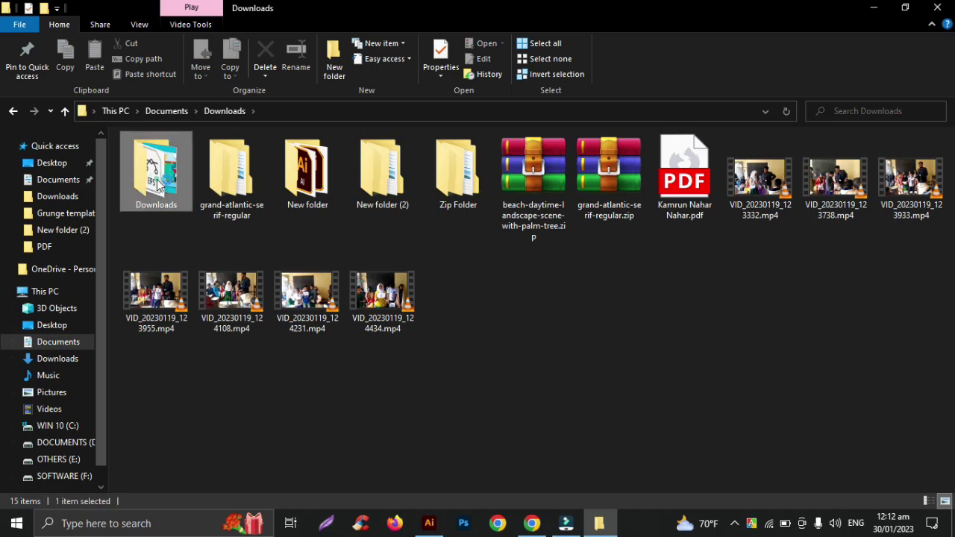
{"action": "double_click", "coordinate": [387, 192]}
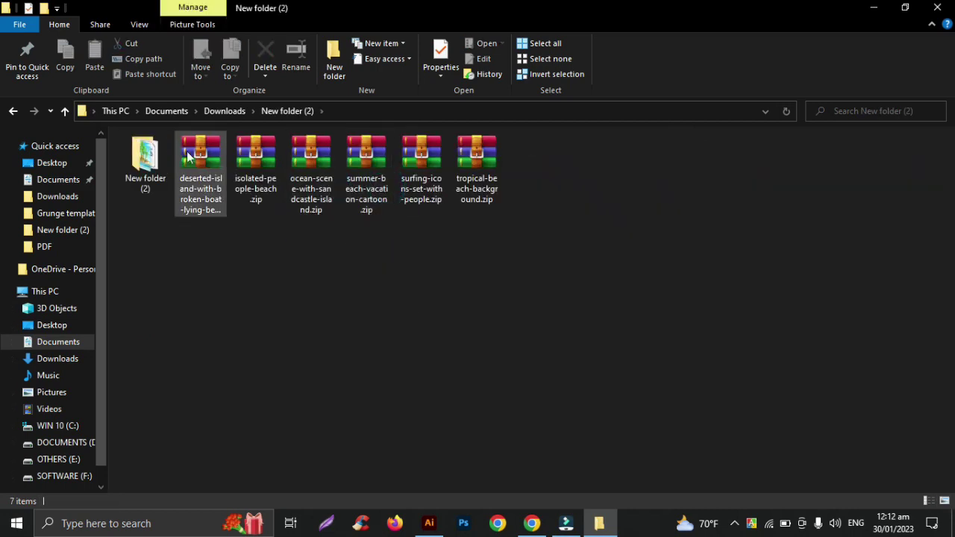
{"action": "left_click", "coordinate": [130, 155]}
{"action": "double_click", "coordinate": [130, 155]}
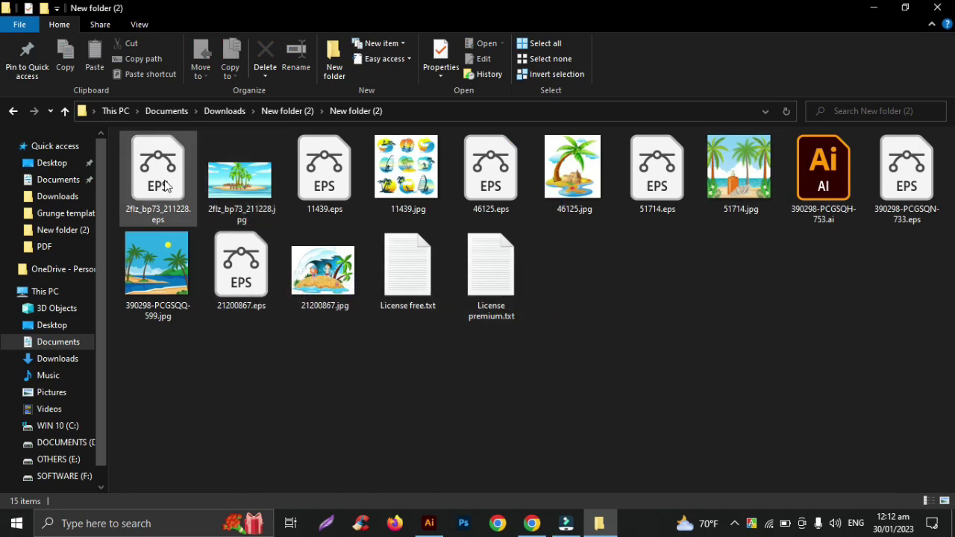
{"action": "mouse_move", "coordinate": [157, 175]}
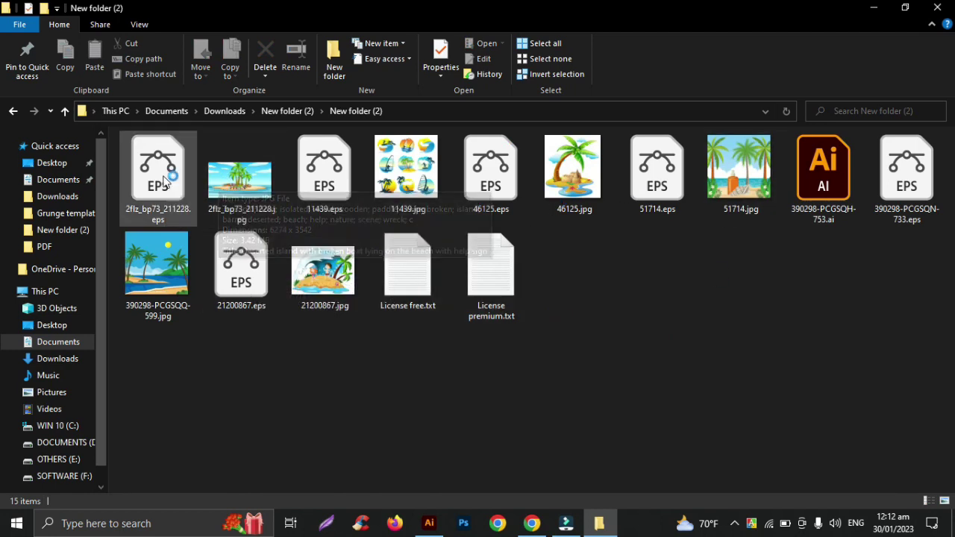
{"action": "double_click", "coordinate": [160, 178]}
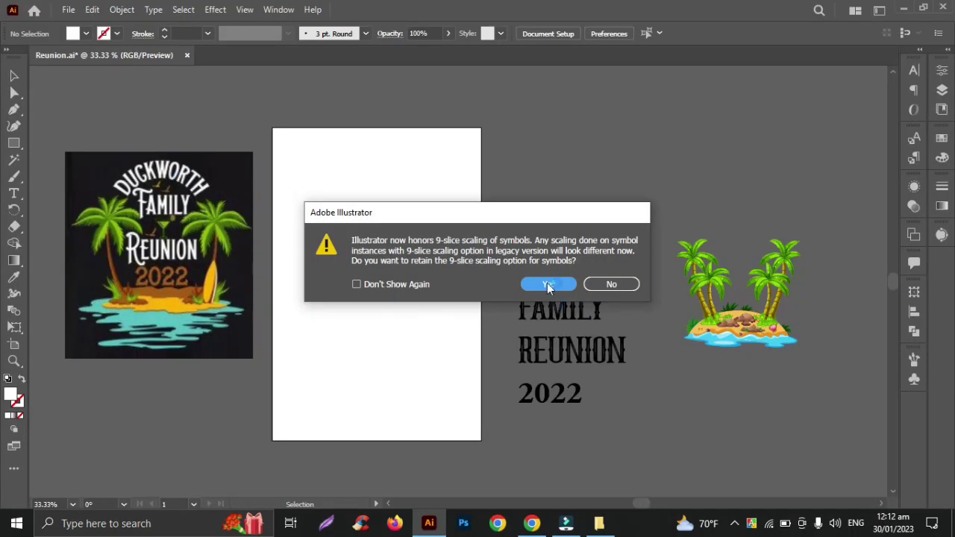
- Keep 9-slice scaling to view the HELP island scene, then open 21200867.eps from Explorer
{"action": "left_click", "coordinate": [549, 284]}
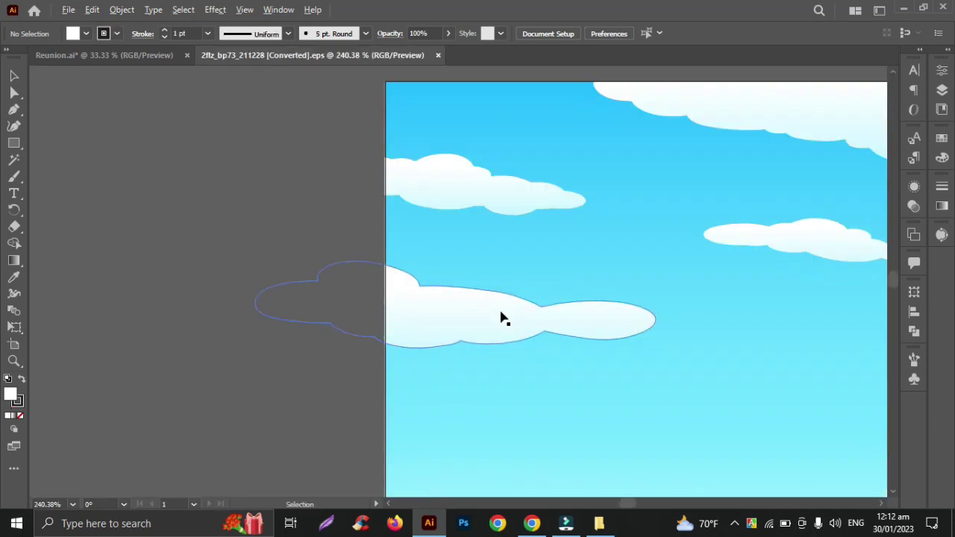
{"action": "scroll", "coordinate": [501, 318], "scroll_direction": "down", "scroll_amount": 2}
{"action": "scroll", "coordinate": [501, 318], "scroll_direction": "down", "scroll_amount": 2}
{"action": "scroll", "coordinate": [501, 317], "scroll_direction": "down", "scroll_amount": 5}
{"action": "scroll", "coordinate": [501, 318], "scroll_direction": "down", "scroll_amount": 2}
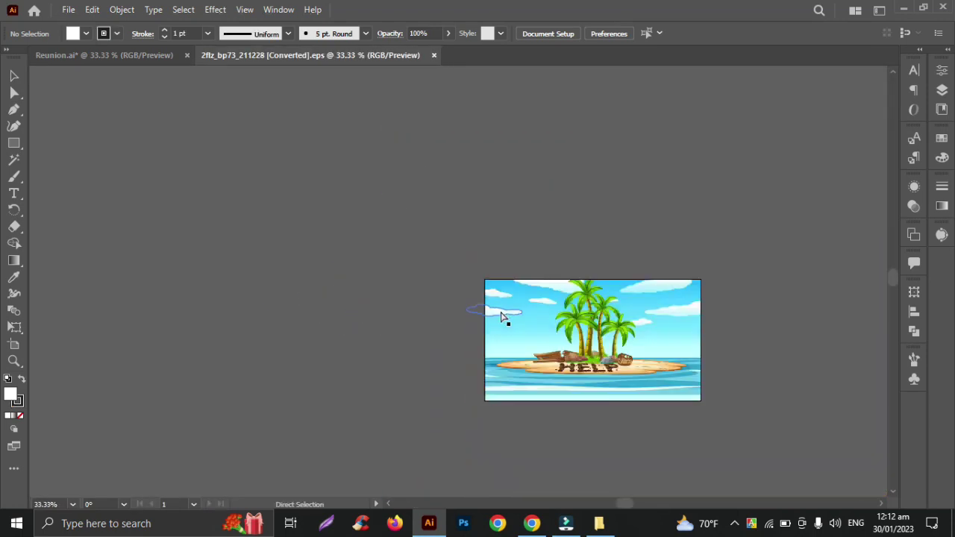
{"action": "scroll", "coordinate": [502, 318], "scroll_direction": "right", "scroll_amount": 3}
{"action": "scroll", "coordinate": [458, 334], "scroll_direction": "down", "scroll_amount": 2}
{"action": "scroll", "coordinate": [478, 319], "scroll_direction": "up", "scroll_amount": 1}
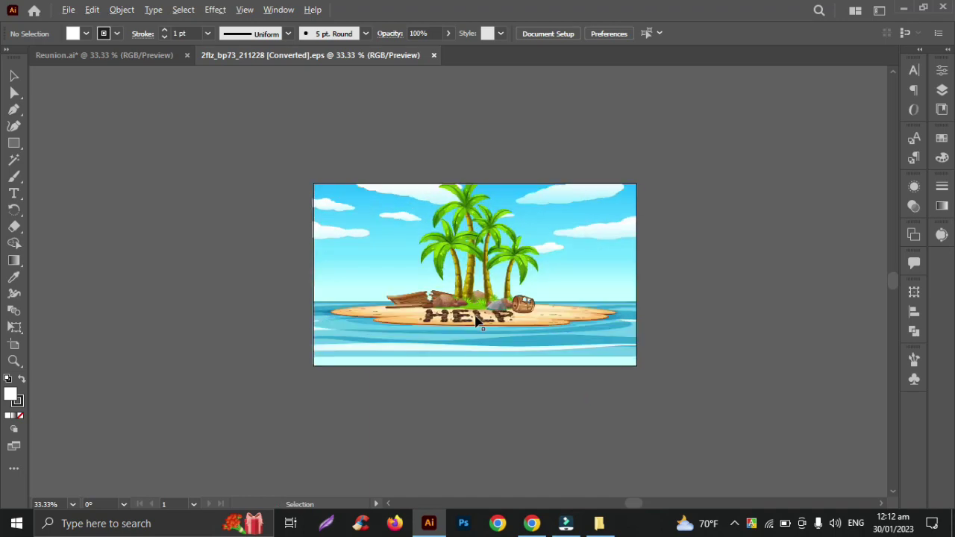
{"action": "scroll", "coordinate": [477, 320], "scroll_direction": "up", "scroll_amount": 5}
{"action": "scroll", "coordinate": [476, 321], "scroll_direction": "down", "scroll_amount": 2}
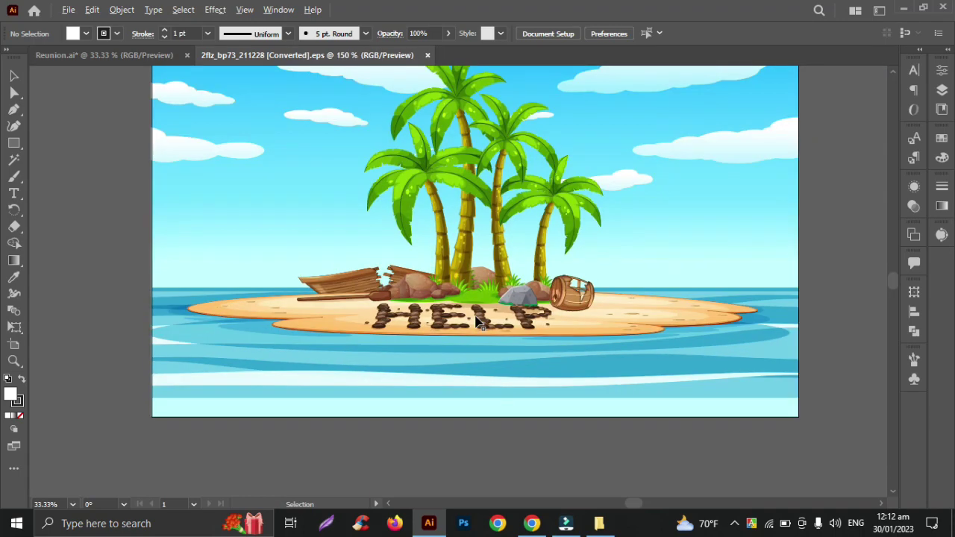
{"action": "scroll", "coordinate": [476, 320], "scroll_direction": "down", "scroll_amount": 2}
{"action": "scroll", "coordinate": [476, 321], "scroll_direction": "up", "scroll_amount": 1}
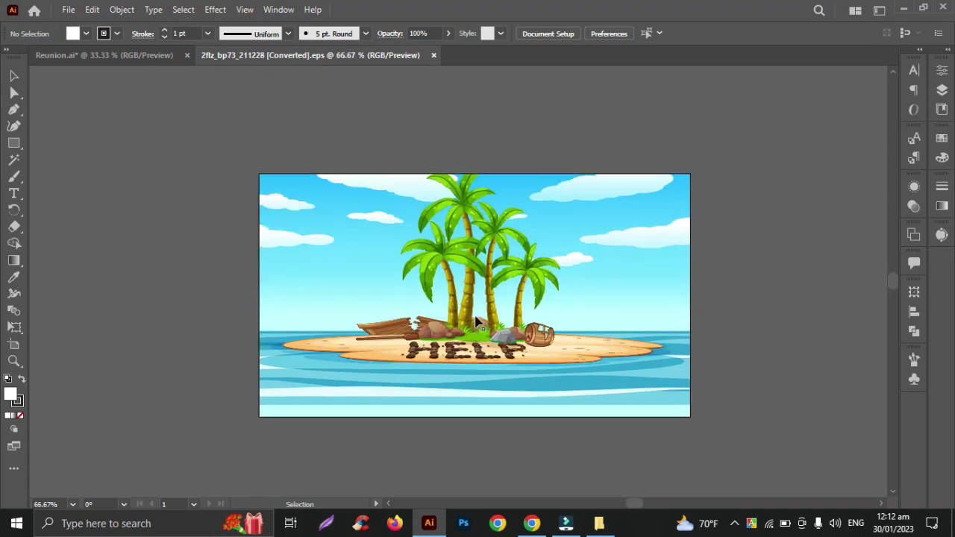
{"action": "left_click", "coordinate": [599, 522]}
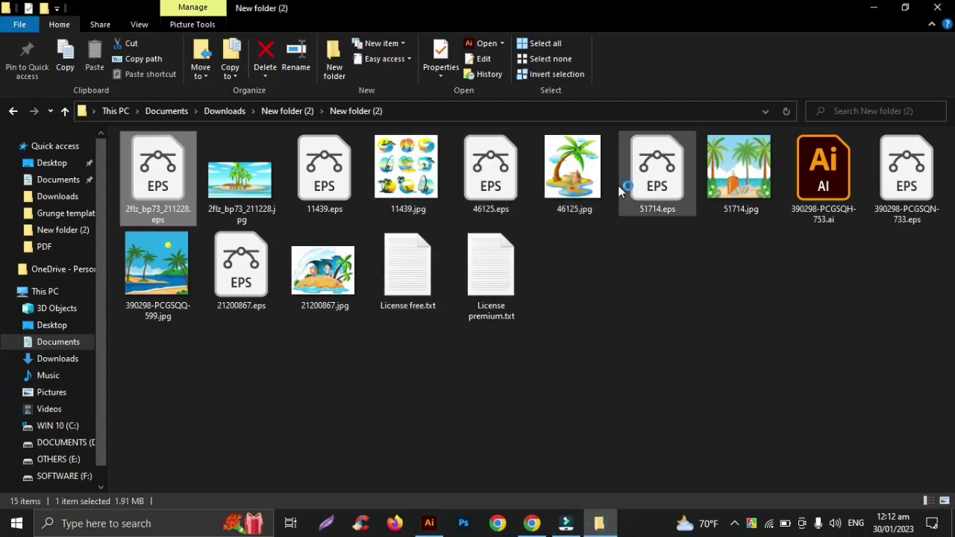
{"action": "left_click", "coordinate": [221, 285]}
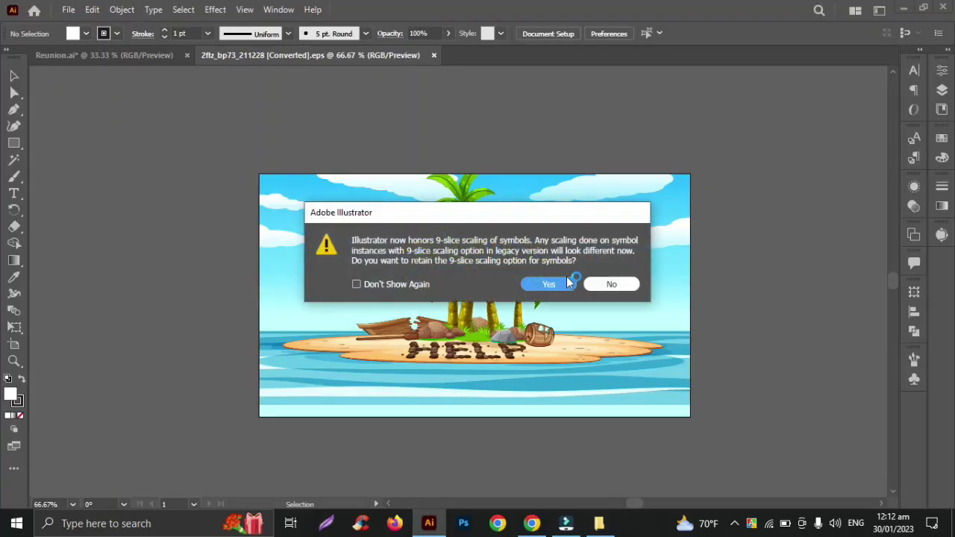
- Keep 9-slice scaling to view the children-under-a-wave scene, then return to Reunion.ai
{"action": "left_click", "coordinate": [547, 284]}
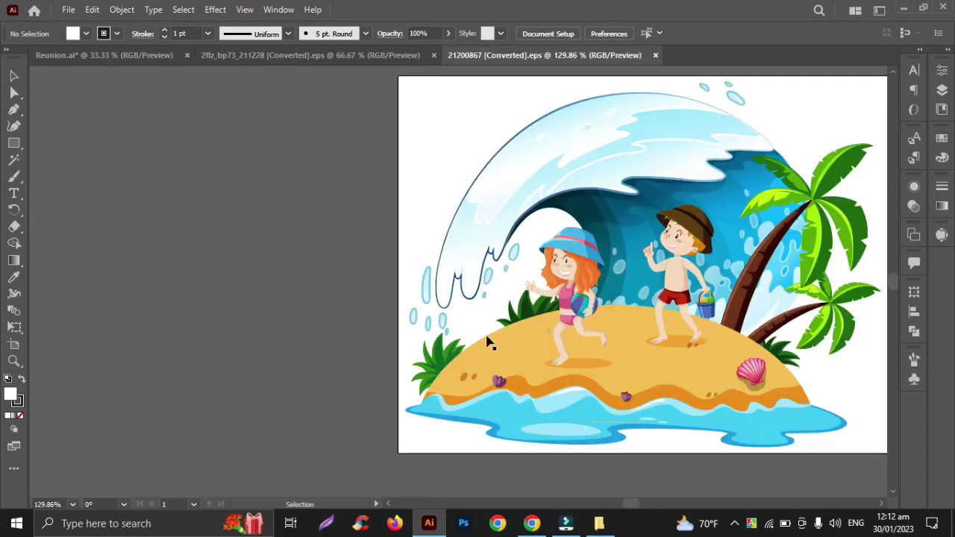
{"action": "scroll", "coordinate": [312, 371], "scroll_direction": "right", "scroll_amount": 4}
{"action": "scroll", "coordinate": [312, 370], "scroll_direction": "down", "scroll_amount": 2}
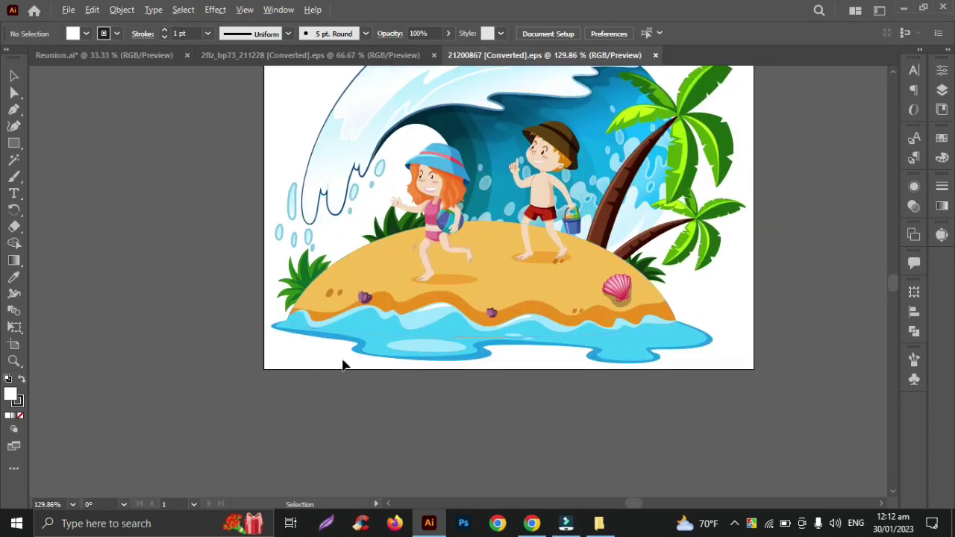
{"action": "scroll", "coordinate": [342, 364], "scroll_direction": "down", "scroll_amount": 1}
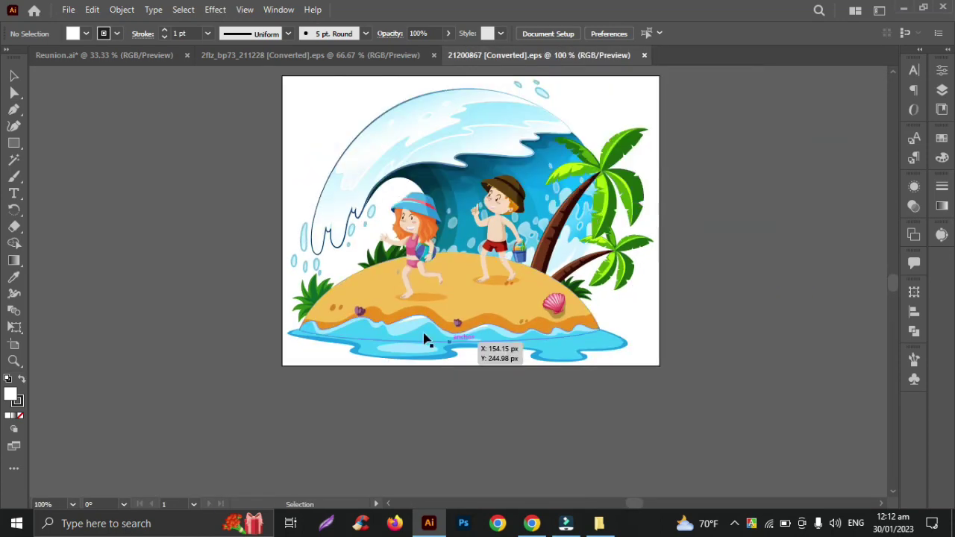
{"action": "left_click", "coordinate": [136, 59]}
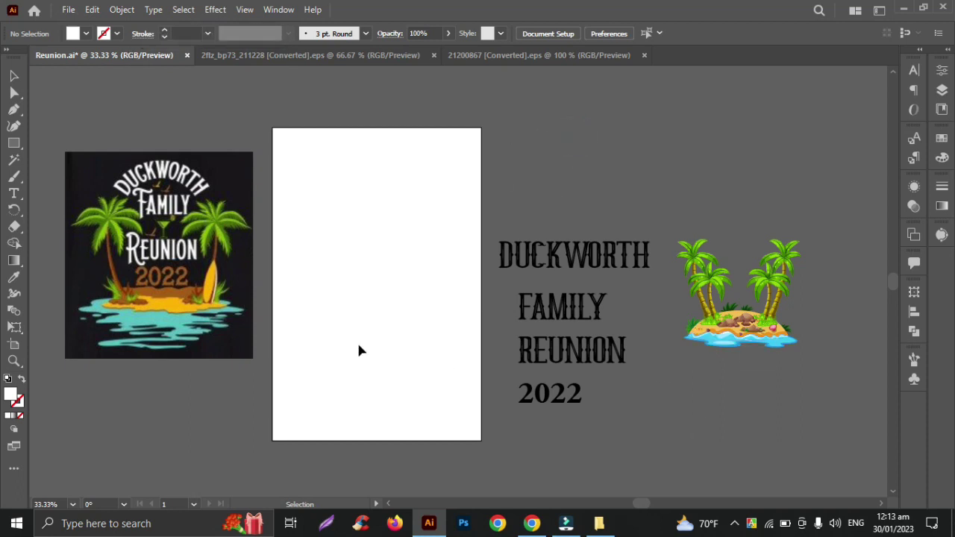
- Show rulers and place vertical guides just inside the artboard's left and right edges
{"action": "scroll", "coordinate": [358, 351], "scroll_direction": "left", "scroll_amount": 2}
{"action": "key", "text": "a"}
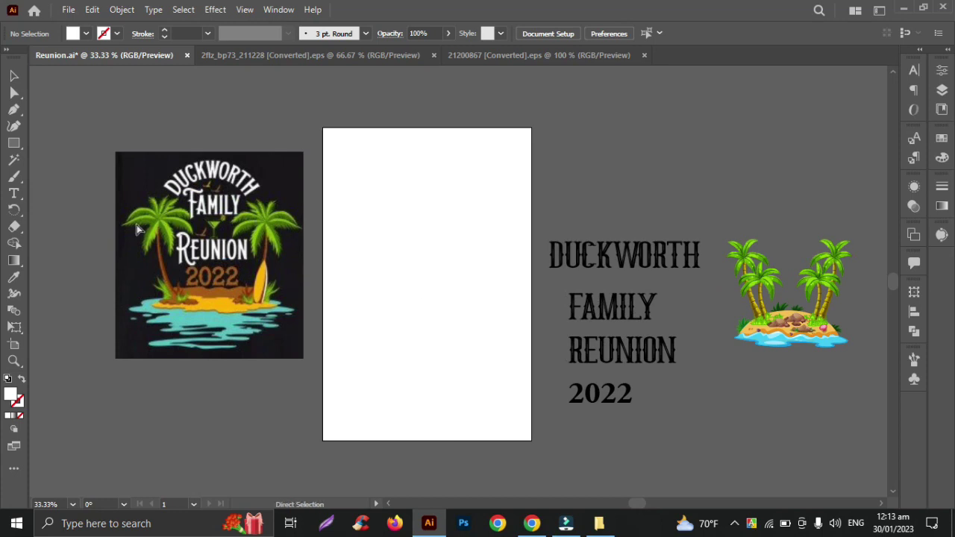
{"action": "key", "text": "ctrl+r"}
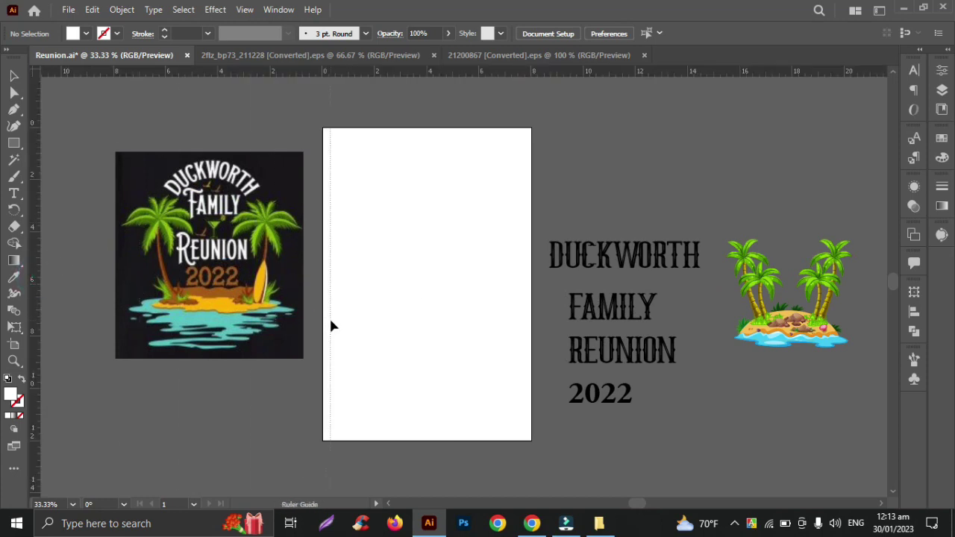
{"action": "left_click_drag", "start_coordinate": [33, 280], "coordinate": [343, 323]}
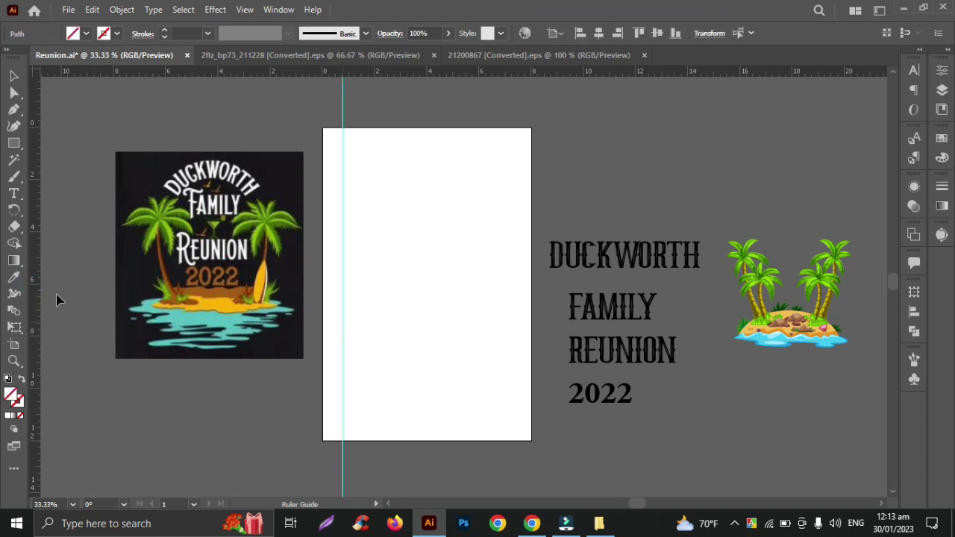
{"action": "left_click", "coordinate": [341, 329]}
{"action": "left_click_drag", "start_coordinate": [335, 329], "coordinate": [331, 328]}
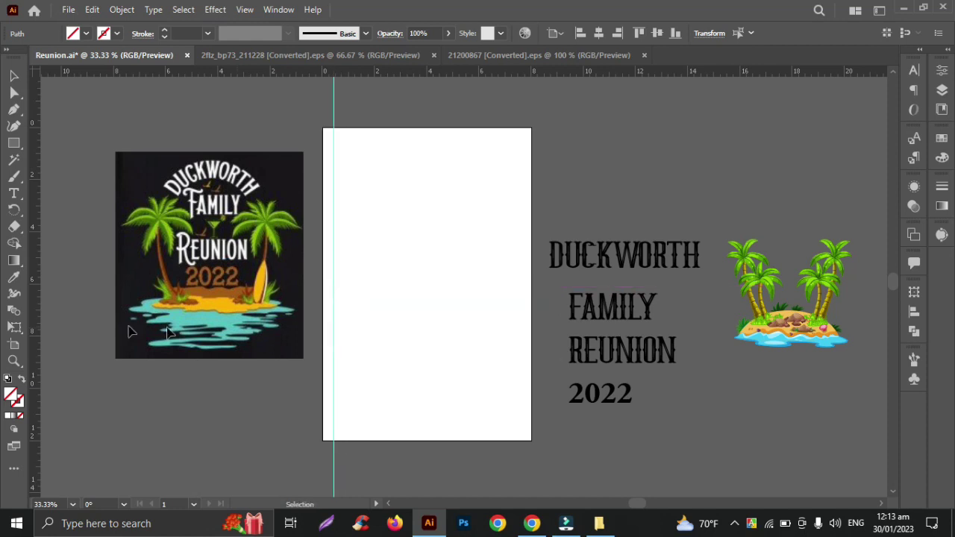
{"action": "left_click_drag", "start_coordinate": [37, 328], "coordinate": [389, 358]}
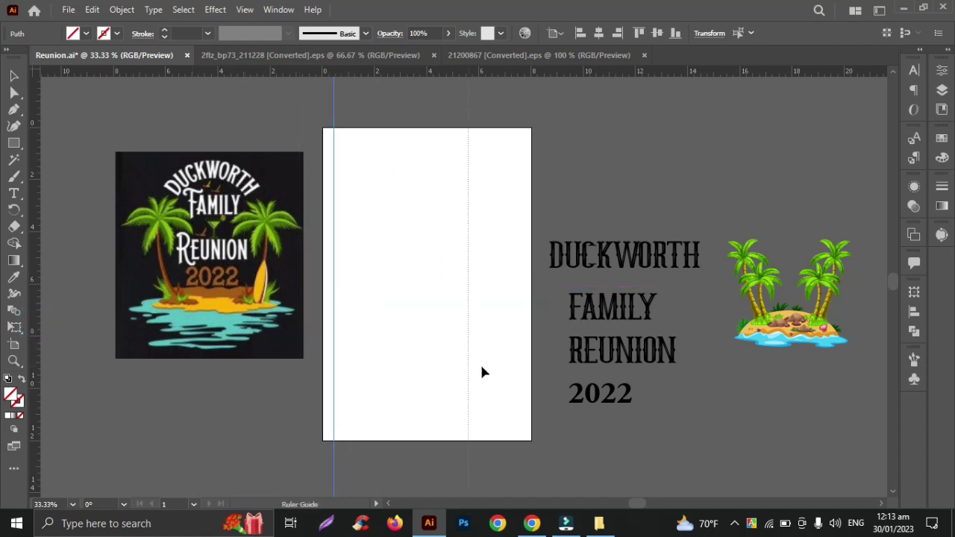
{"action": "left_click_drag", "start_coordinate": [481, 371], "coordinate": [522, 374]}
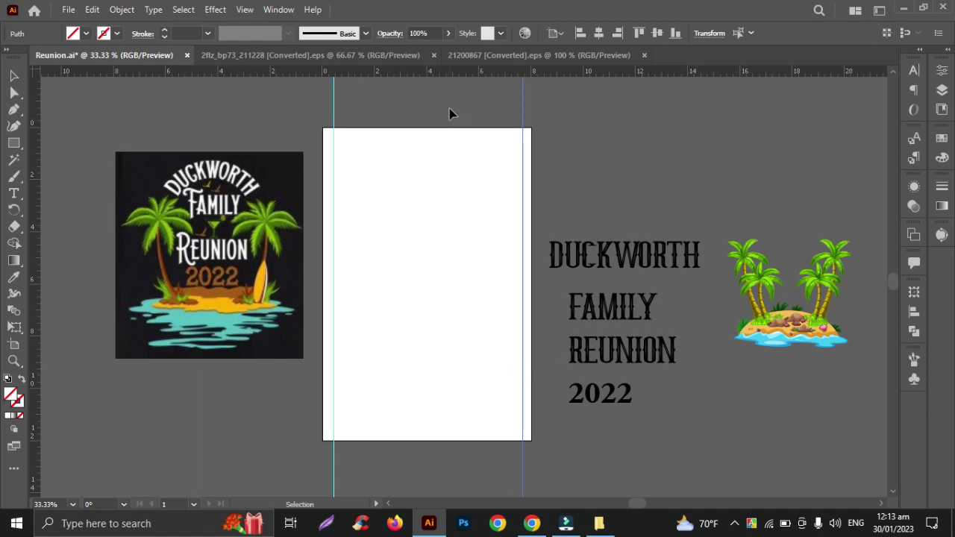
- Add horizontal guides just inside the artboard's top and bottom edges, then deselect
{"action": "left_click_drag", "start_coordinate": [456, 73], "coordinate": [458, 147]}
{"action": "left_click_drag", "start_coordinate": [465, 74], "coordinate": [465, 433]}
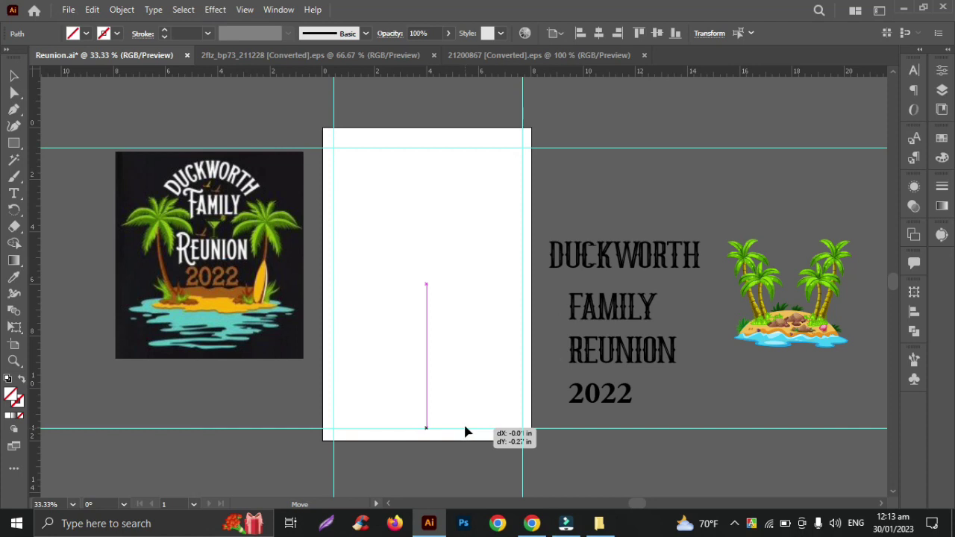
{"action": "left_click_drag", "start_coordinate": [465, 431], "coordinate": [465, 428]}
{"action": "left_click", "coordinate": [559, 445]}
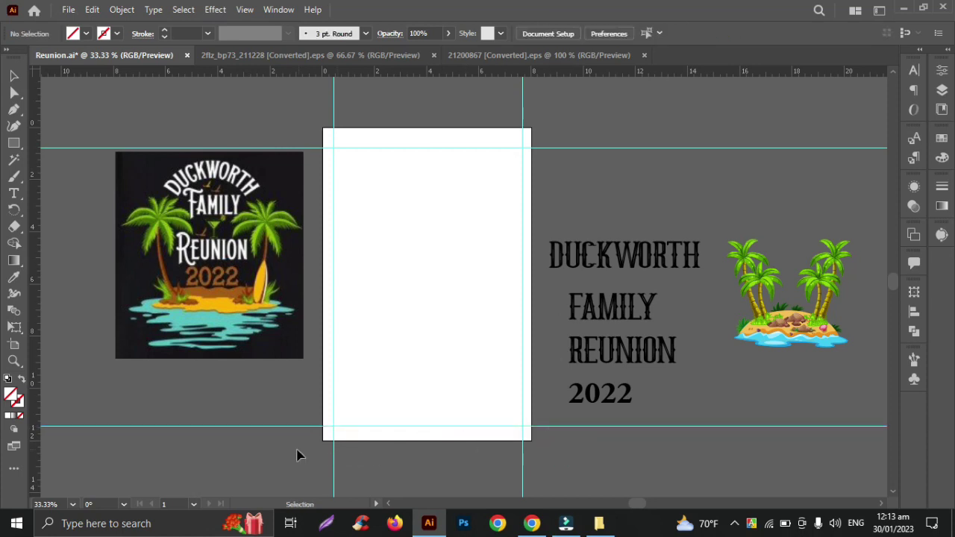
{"action": "left_click_drag", "start_coordinate": [298, 447], "coordinate": [559, 429]}
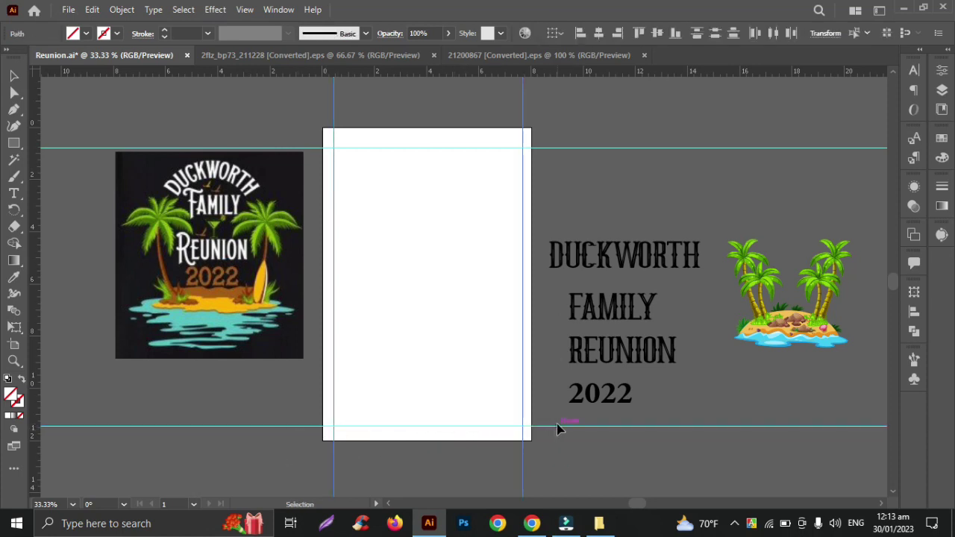
{"action": "key", "text": "a"}
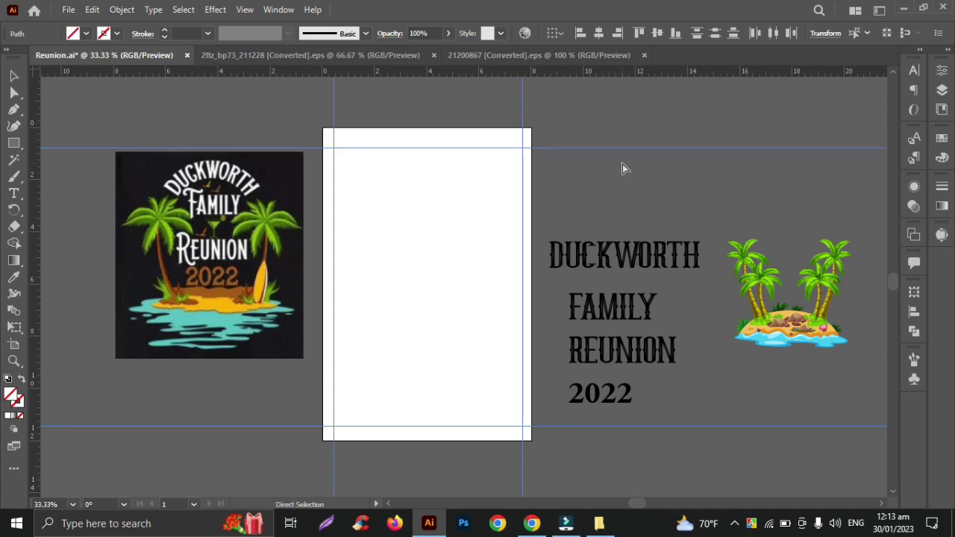
{"action": "left_click", "coordinate": [622, 164]}
{"action": "key", "text": "v"}
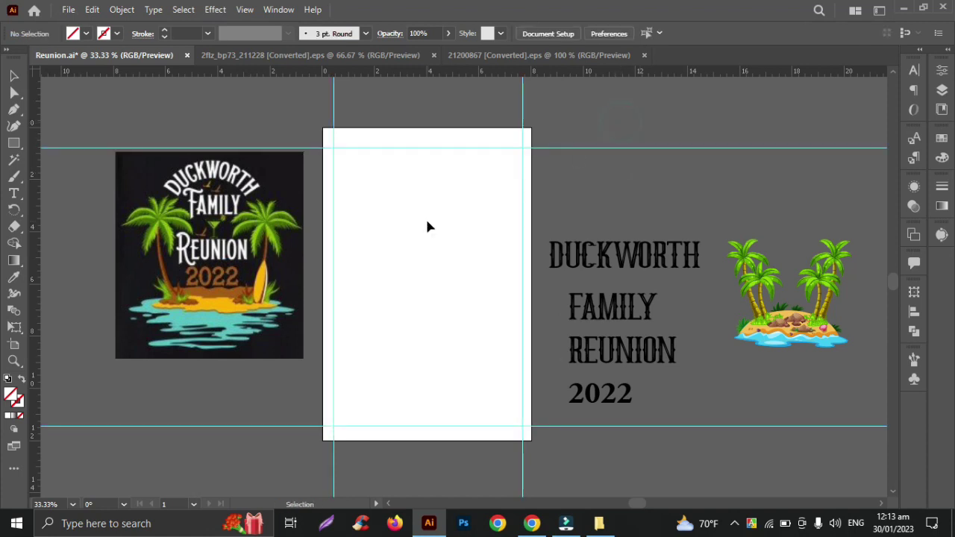
{"action": "left_click", "coordinate": [426, 224]}
{"action": "left_click", "coordinate": [15, 144]}
- Draw a rectangle covering the whole artboard plus a small square beside it
{"action": "left_click_drag", "start_coordinate": [325, 127], "coordinate": [530, 440]}
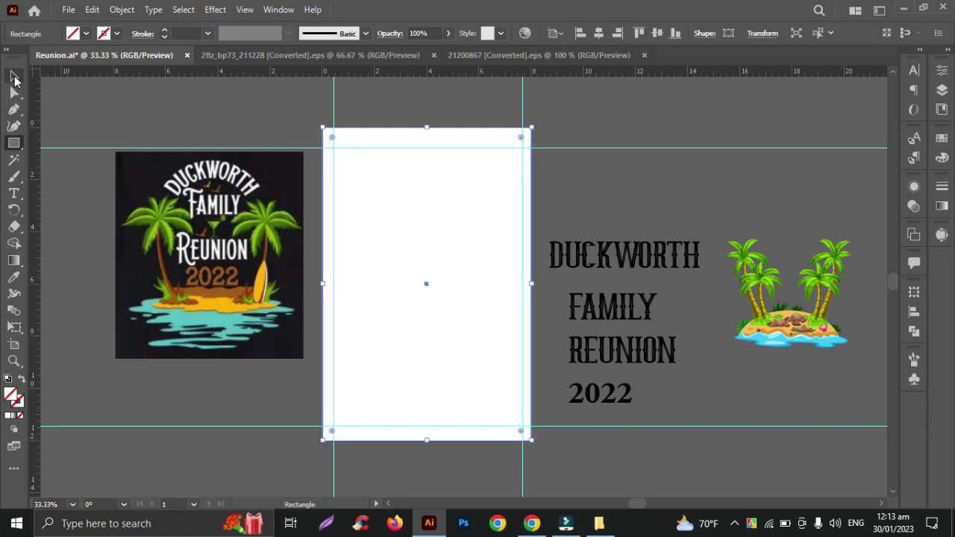
{"action": "left_click", "coordinate": [14, 75]}
{"action": "left_click", "coordinate": [597, 125]}
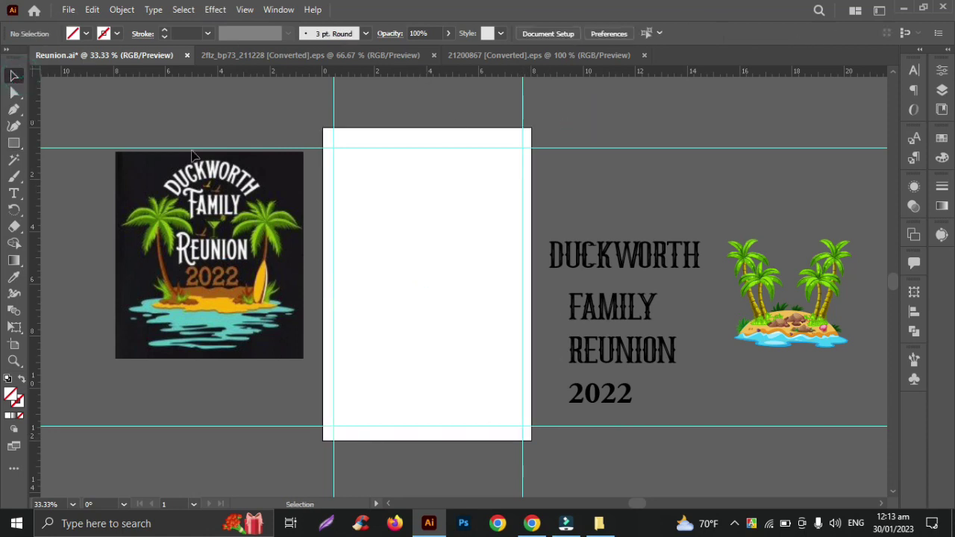
{"action": "left_click", "coordinate": [13, 142]}
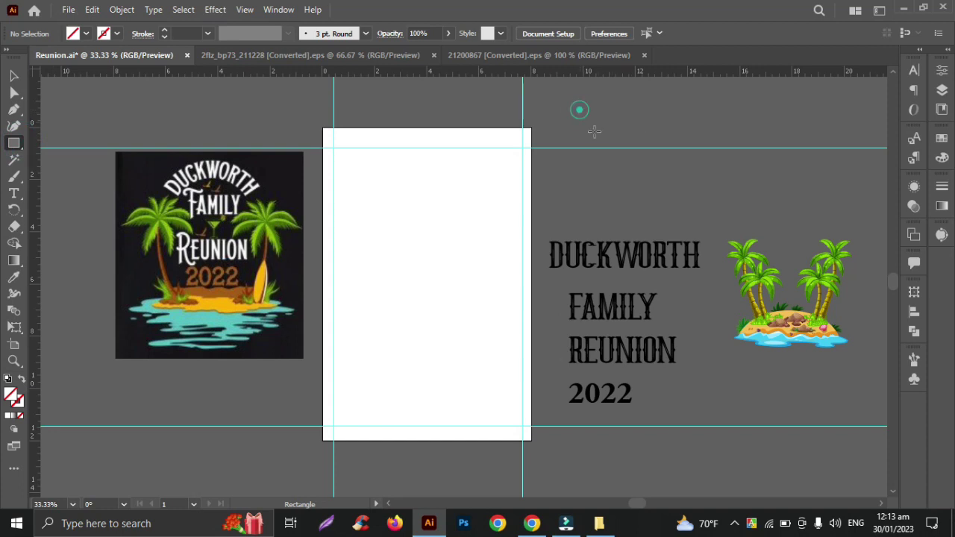
{"action": "left_click_drag", "start_coordinate": [580, 109], "coordinate": [612, 141]}
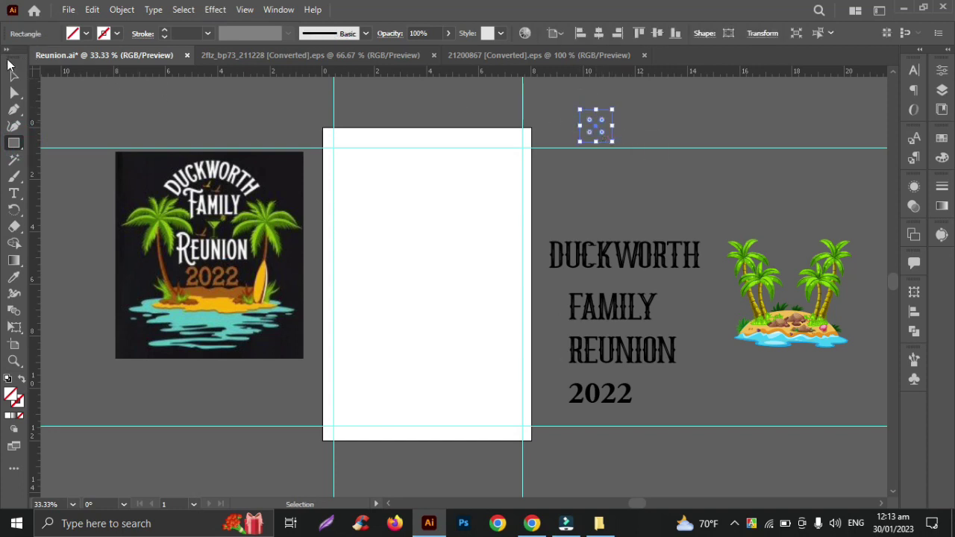
{"action": "left_click", "coordinate": [14, 75]}
- Eyedrop the reference design's dark background colour into the small square and move it closer
{"action": "left_click", "coordinate": [14, 277]}
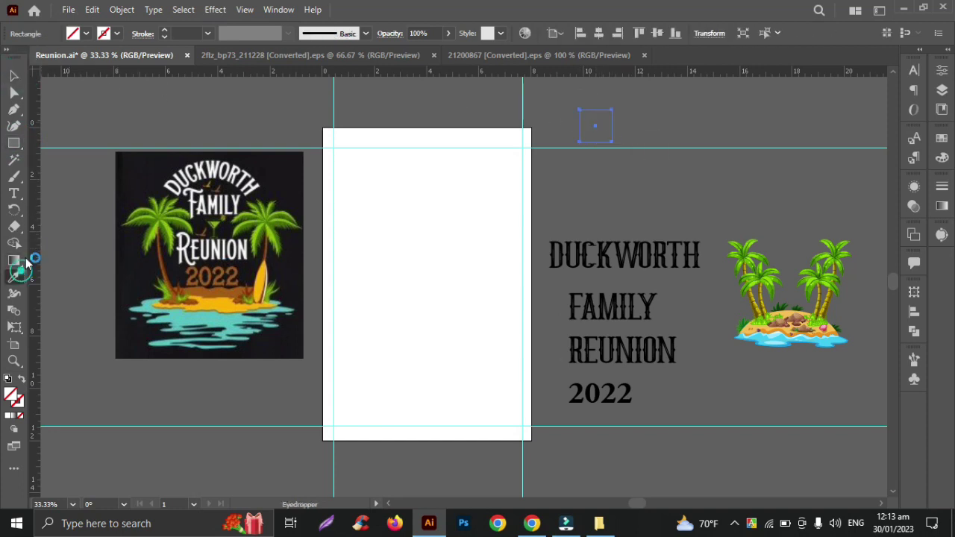
{"action": "left_click", "coordinate": [134, 171]}
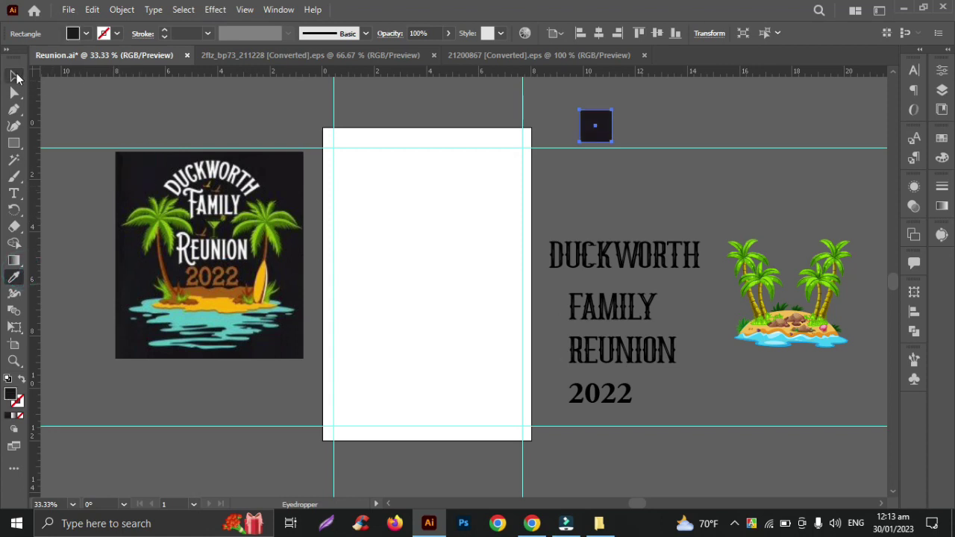
{"action": "left_click", "coordinate": [14, 75]}
{"action": "left_click", "coordinate": [708, 131]}
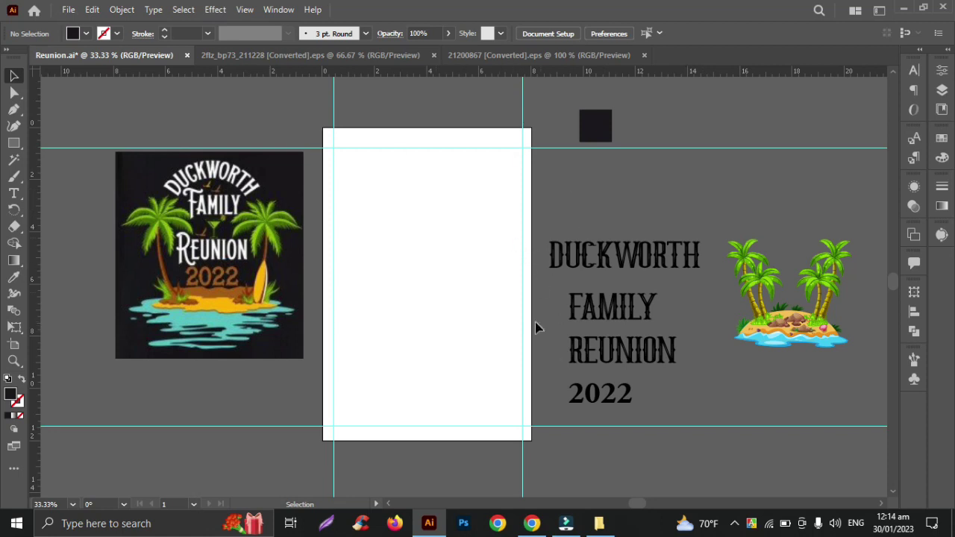
{"action": "left_click_drag", "start_coordinate": [608, 146], "coordinate": [561, 140]}
{"action": "left_click", "coordinate": [634, 178]}
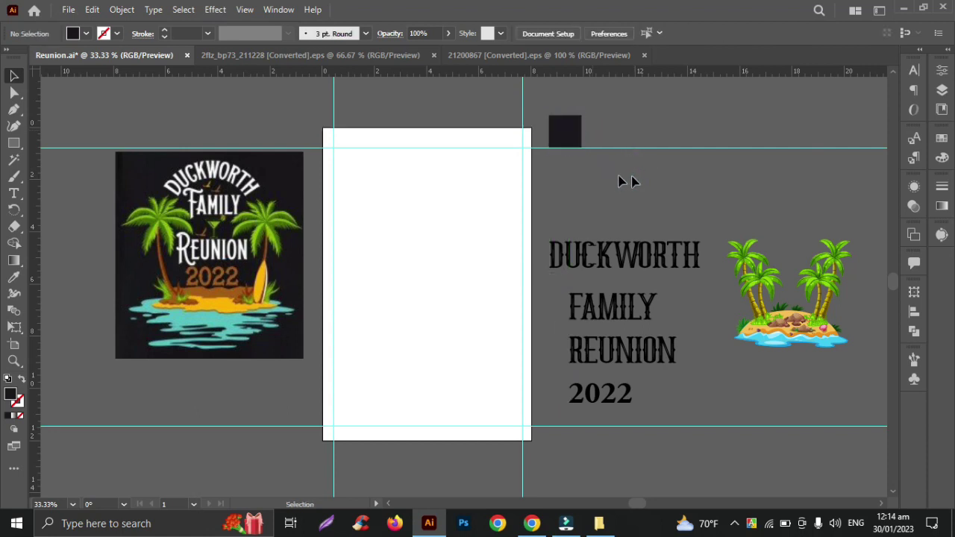
- Fill the artboard-sized rectangle with the small square's near-black colour
{"action": "left_click", "coordinate": [436, 187]}
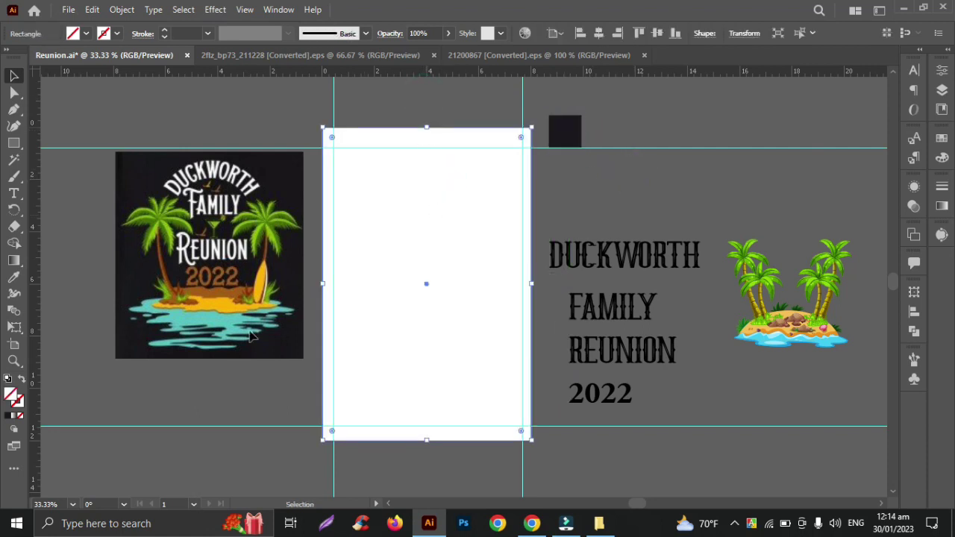
{"action": "left_click", "coordinate": [13, 277]}
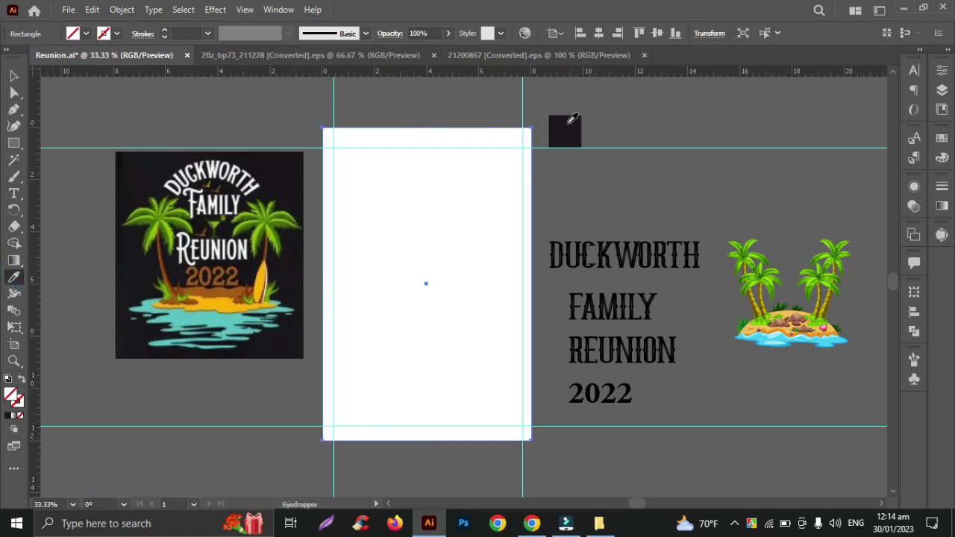
{"action": "left_click", "coordinate": [566, 124]}
{"action": "left_click", "coordinate": [14, 76]}
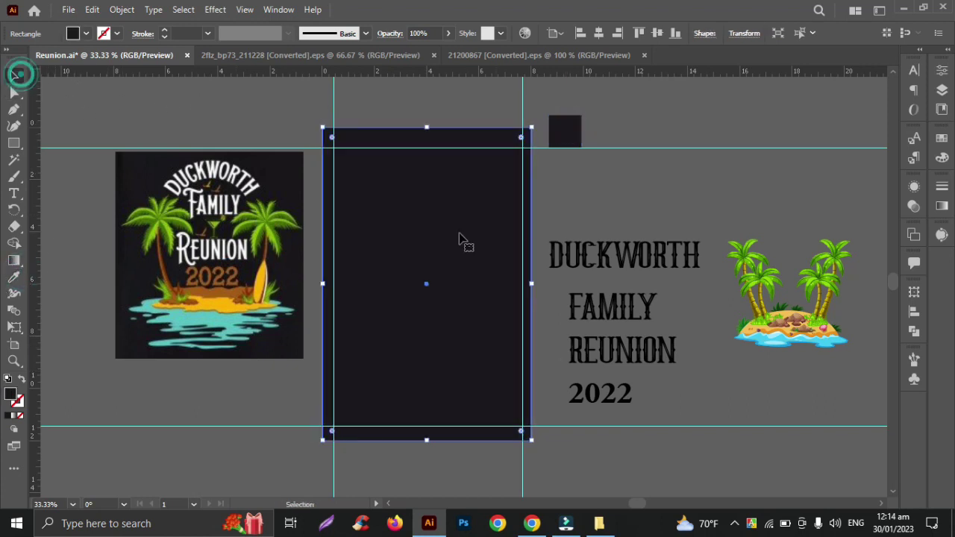
{"action": "left_click", "coordinate": [630, 188]}
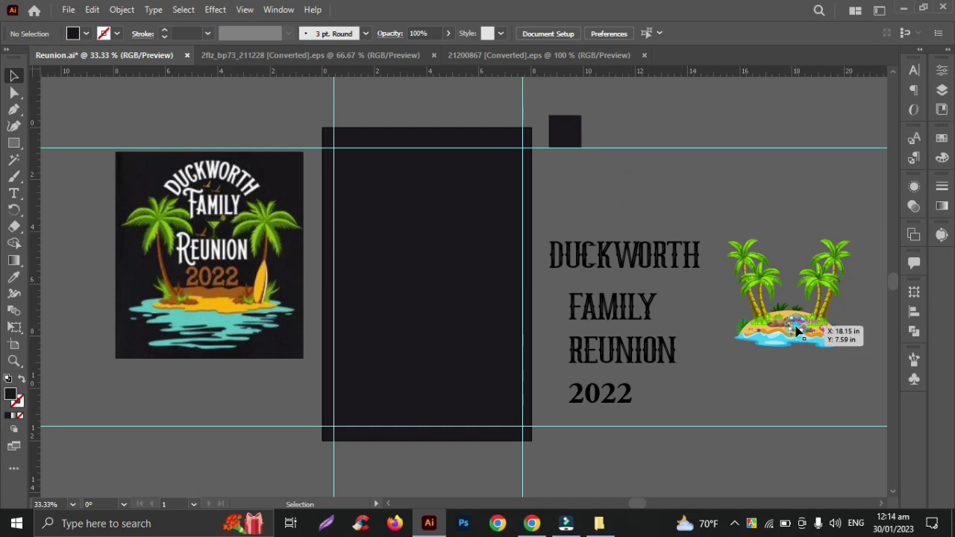
- Select the island graphic's individual paths with Direct Selection, then deselect
{"action": "left_click", "coordinate": [796, 328]}
{"action": "left_click", "coordinate": [783, 252]}
{"action": "left_click", "coordinate": [703, 217]}
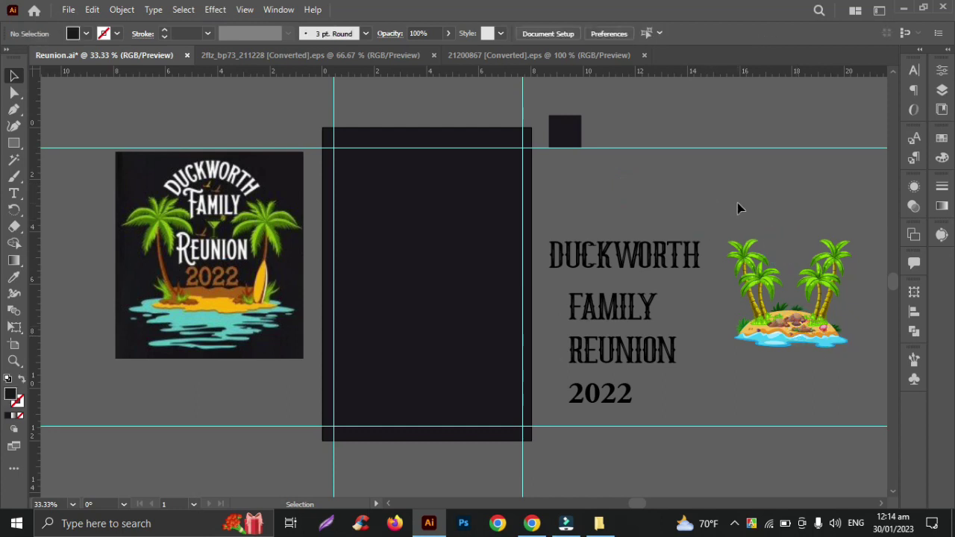
{"action": "key", "text": "a"}
{"action": "left_click_drag", "start_coordinate": [738, 208], "coordinate": [853, 364]}
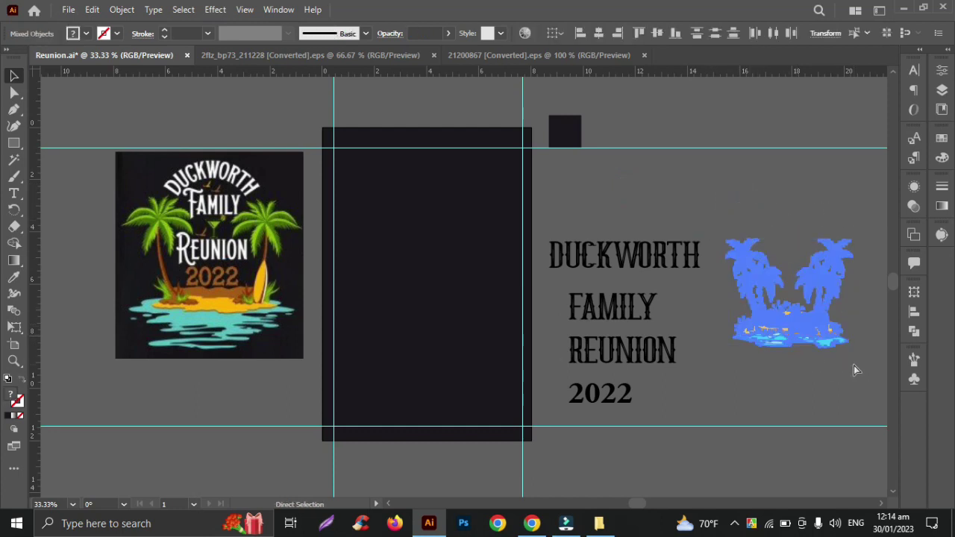
{"action": "key", "text": "v"}
{"action": "left_click", "coordinate": [831, 384]}
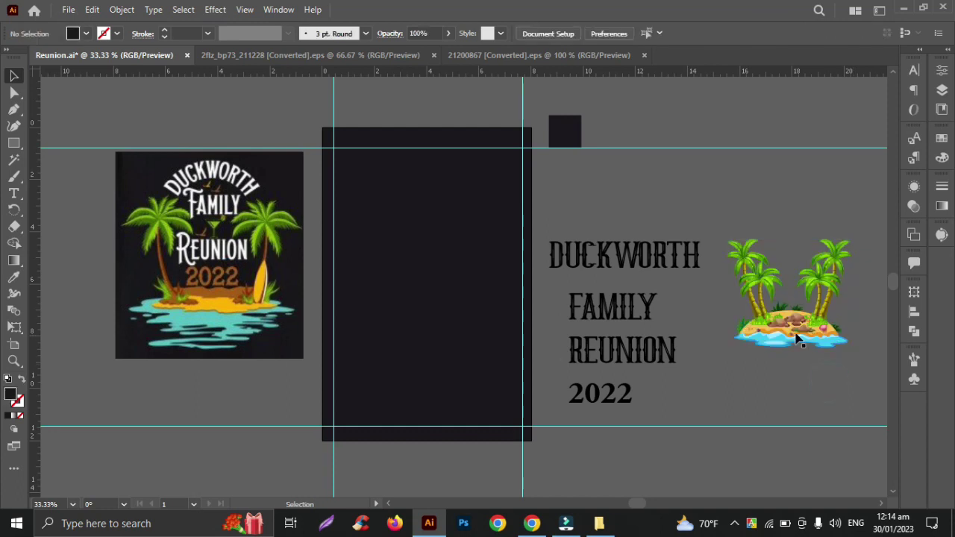
- Move the island graphic onto the dark rectangle and bring it to the front
{"action": "mouse_move", "coordinate": [730, 362]}
{"action": "left_mouse_down"}
{"action": "mouse_move", "coordinate": [442, 334]}
{"action": "mouse_move", "coordinate": [435, 312]}
{"action": "left_mouse_up"}
{"action": "right_click", "coordinate": [434, 309]}
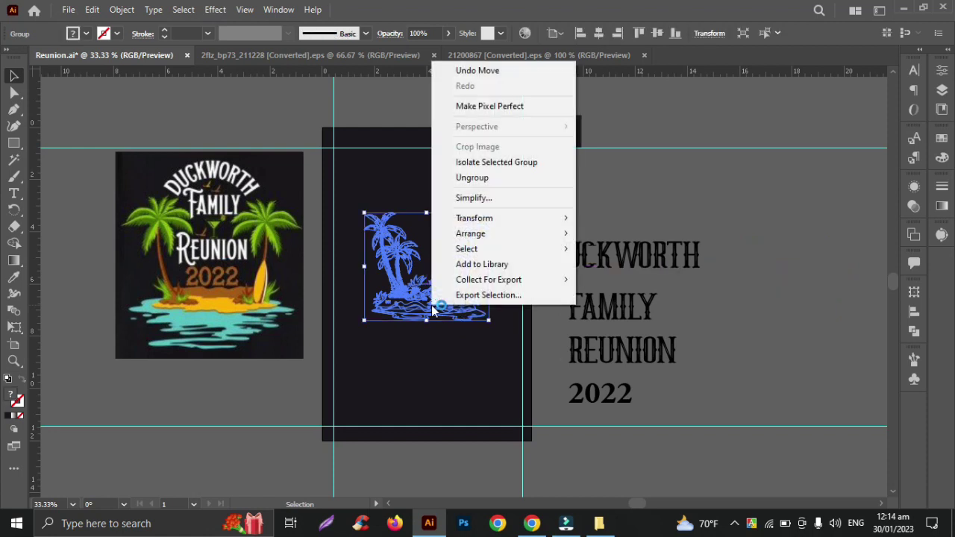
{"action": "left_click", "coordinate": [471, 234]}
{"action": "left_click", "coordinate": [619, 234]}
{"action": "left_click", "coordinate": [793, 277]}
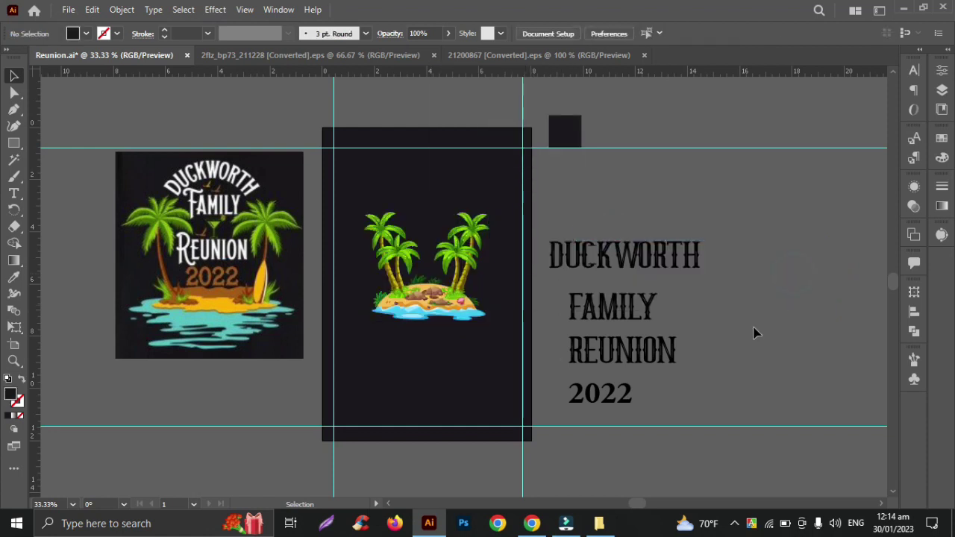
- Enlarge the island to about 5.78 × 5 in, nudge it lower, and deselect
{"action": "left_click", "coordinate": [411, 315]}
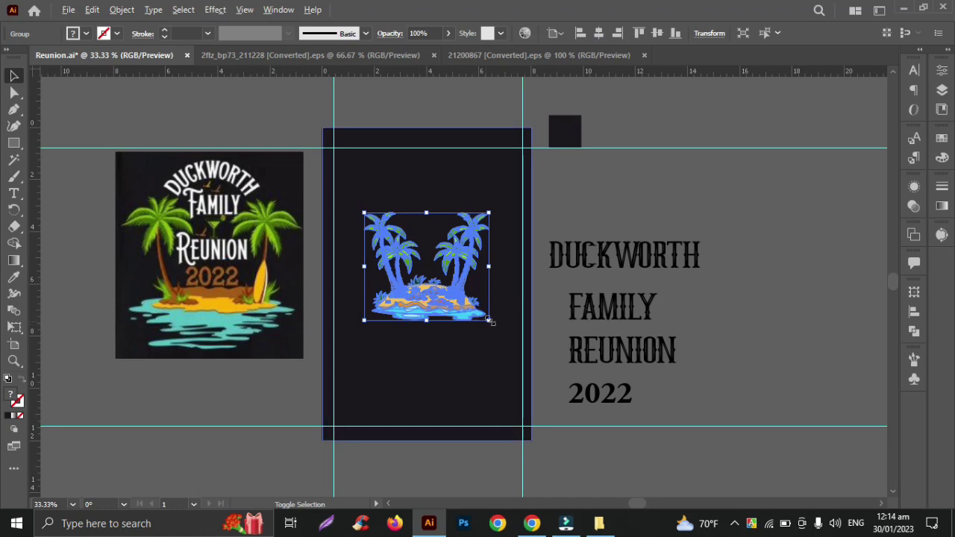
{"action": "left_click_drag", "start_coordinate": [488, 319], "coordinate": [502, 331]}
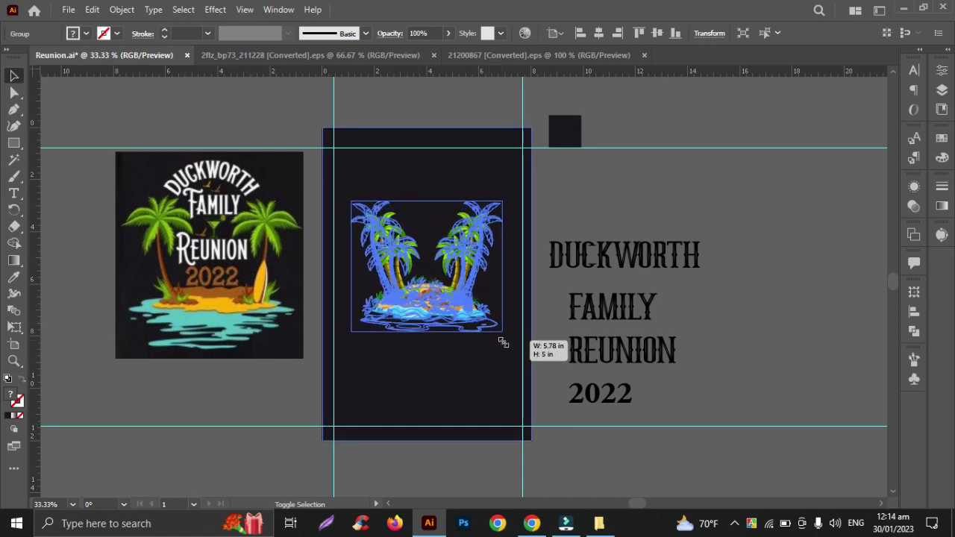
{"action": "left_click_drag", "start_coordinate": [441, 319], "coordinate": [439, 325]}
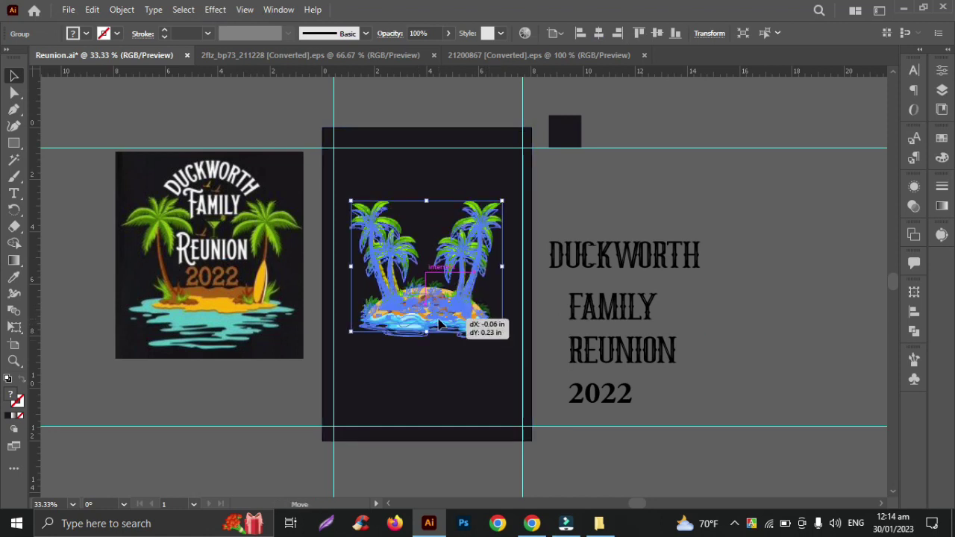
{"action": "left_click", "coordinate": [775, 341]}
{"action": "left_click", "coordinate": [451, 392]}
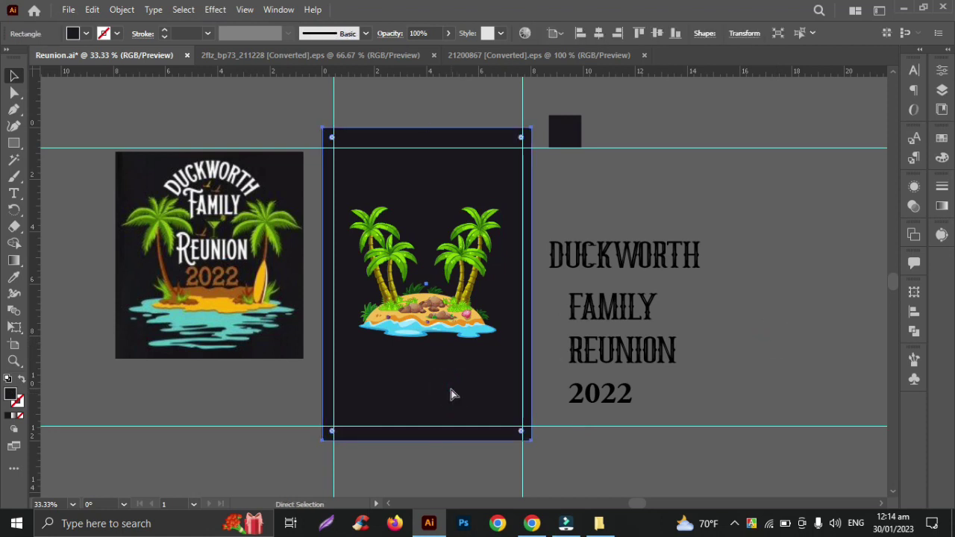
{"action": "key", "text": "ctrl+shift+a"}
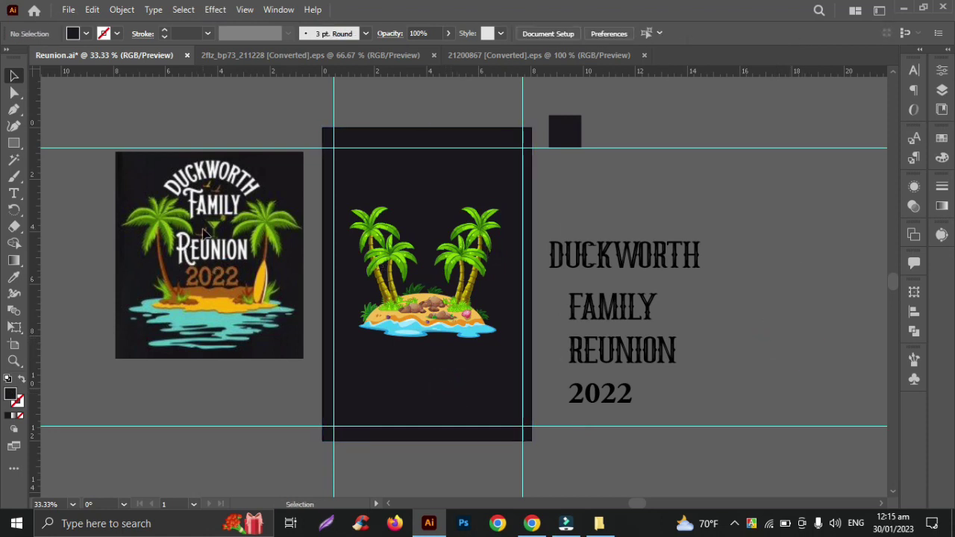
{"action": "scroll", "coordinate": [206, 230], "scroll_direction": "up", "scroll_amount": 2}
{"action": "scroll", "coordinate": [206, 230], "scroll_direction": "up", "scroll_amount": 2}
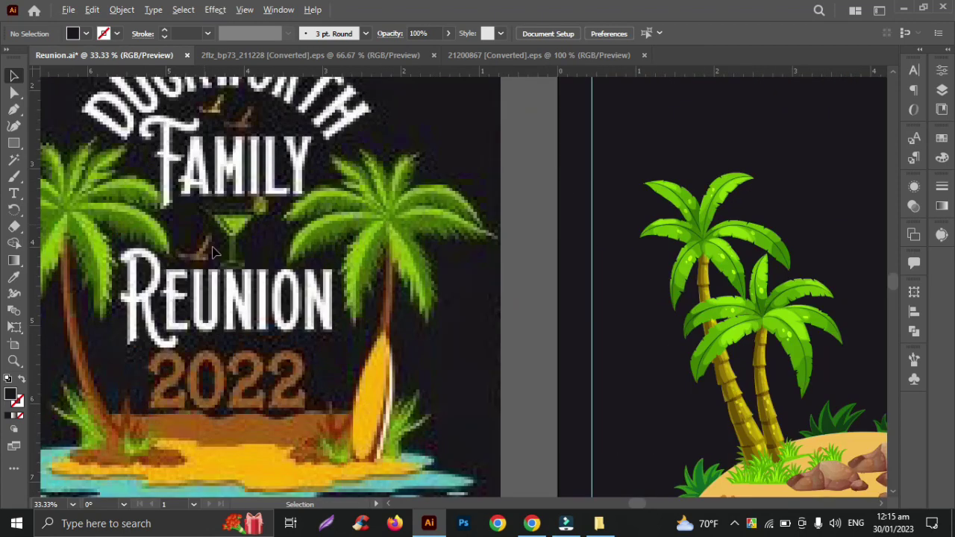
{"action": "scroll", "coordinate": [258, 241], "scroll_direction": "up", "scroll_amount": 2}
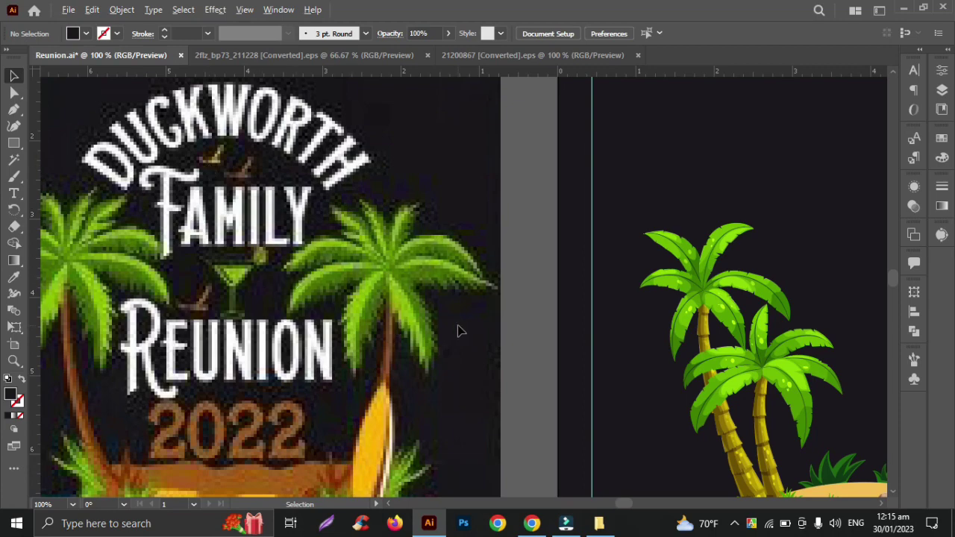
{"action": "scroll", "coordinate": [458, 330], "scroll_direction": "down", "scroll_amount": 1}
{"action": "scroll", "coordinate": [458, 330], "scroll_direction": "down", "scroll_amount": 1}
{"action": "scroll", "coordinate": [458, 330], "scroll_direction": "down", "scroll_amount": 1}
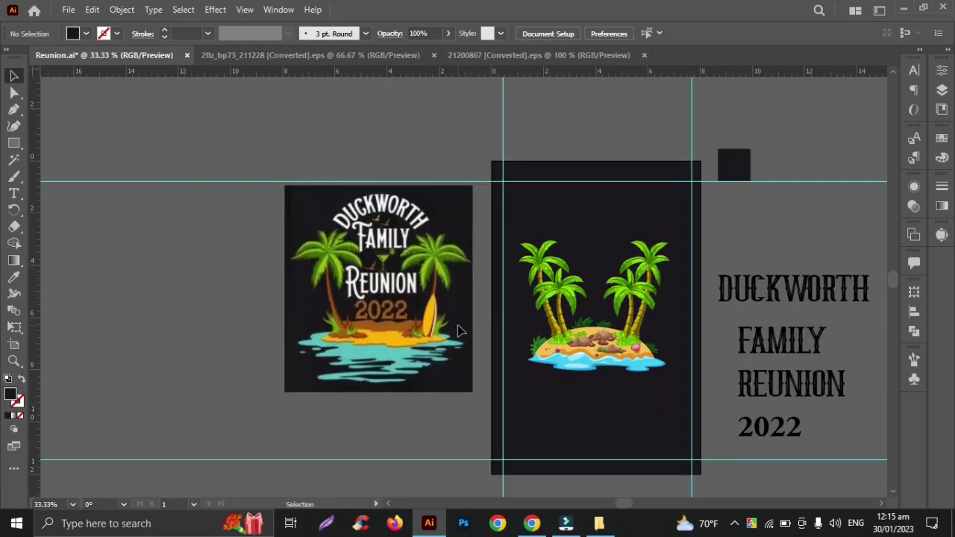
{"action": "scroll", "coordinate": [458, 330], "scroll_direction": "right", "scroll_amount": 1}
{"action": "scroll", "coordinate": [458, 331], "scroll_direction": "right", "scroll_amount": 1}
{"action": "scroll", "coordinate": [458, 330], "scroll_direction": "right", "scroll_amount": 1}
{"action": "scroll", "coordinate": [458, 331], "scroll_direction": "right", "scroll_amount": 1}
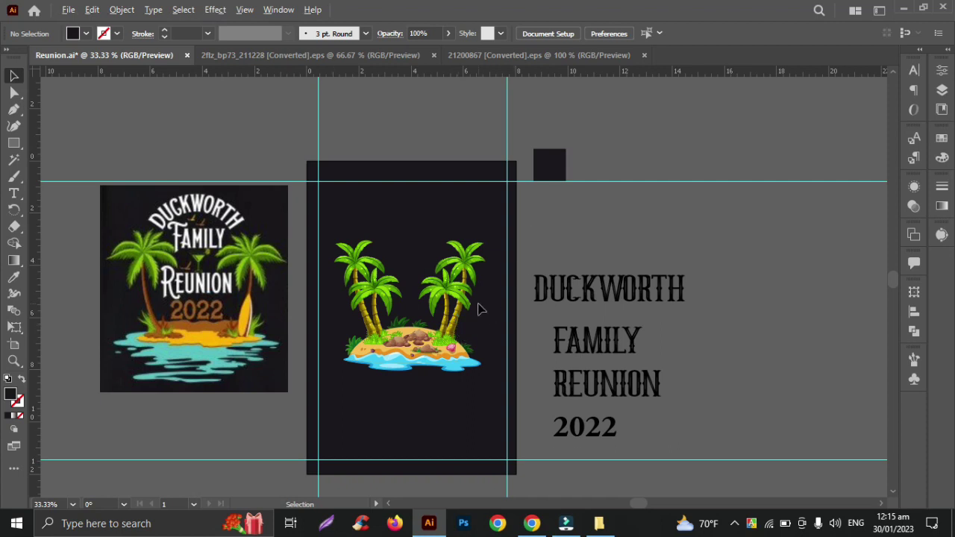
{"action": "scroll", "coordinate": [682, 339], "scroll_direction": "left", "scroll_amount": 1}
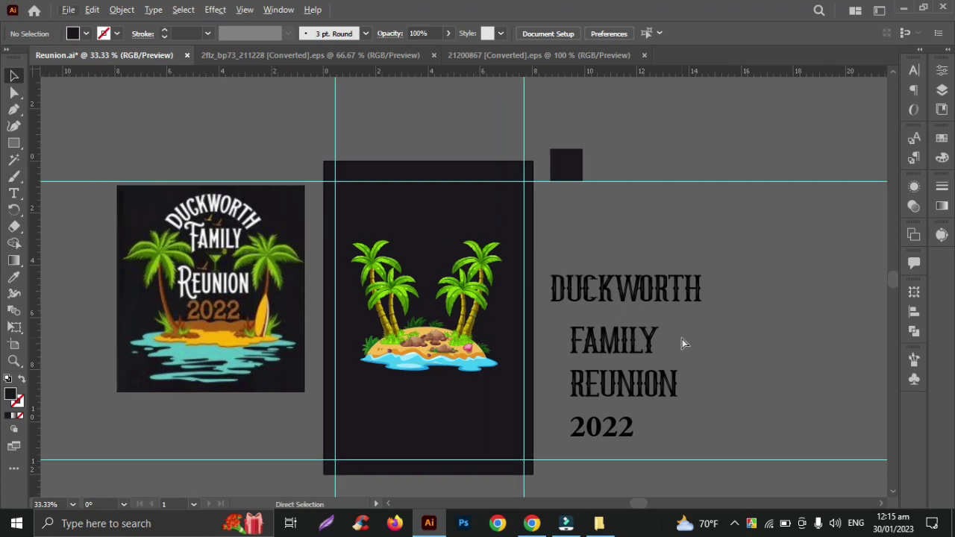
- Select the DUCKWORTH FAMILY REUNION 2022 title and drop a copy onto the dark panel
{"action": "left_click_drag", "start_coordinate": [619, 236], "coordinate": [666, 456]}
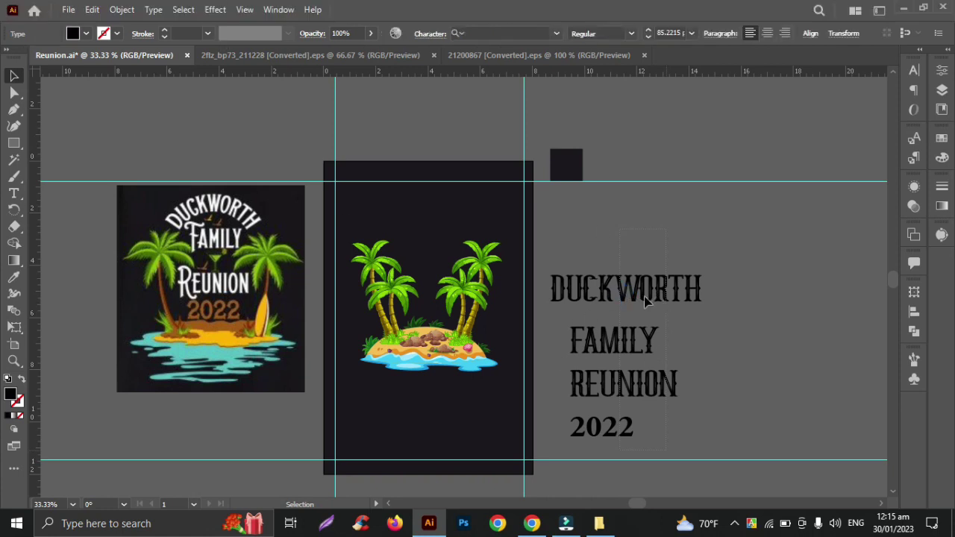
{"action": "left_click", "coordinate": [760, 298]}
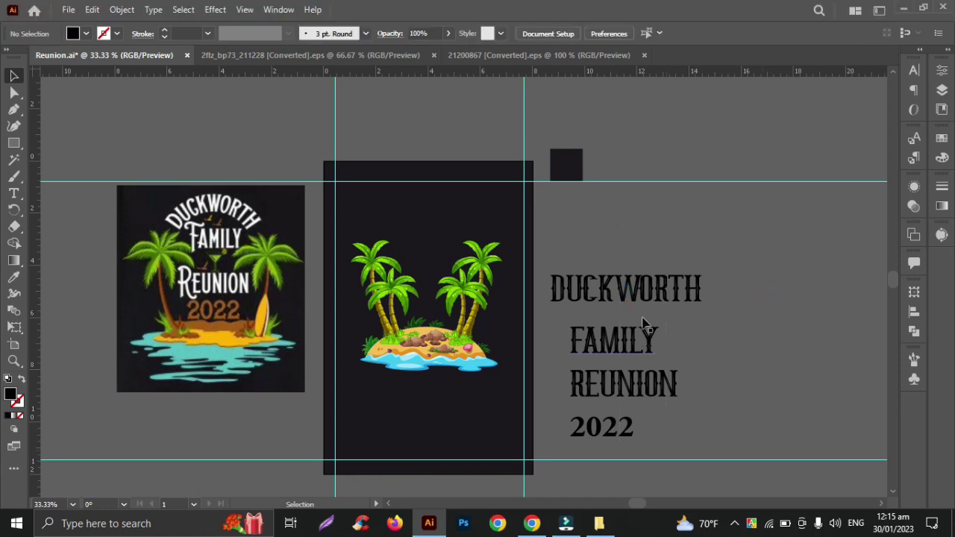
{"action": "left_click_drag", "start_coordinate": [606, 243], "coordinate": [675, 441]}
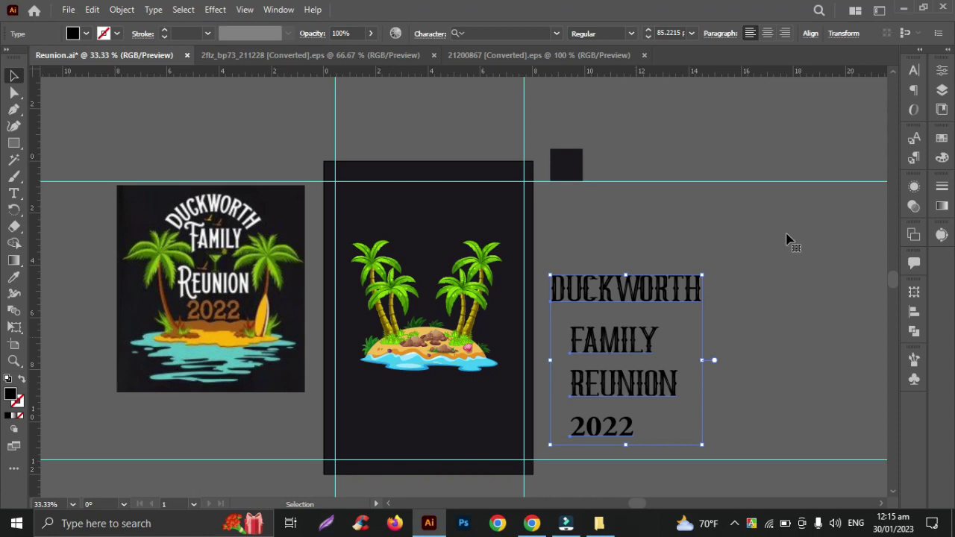
{"action": "left_click_drag", "start_coordinate": [635, 299], "coordinate": [823, 250]}
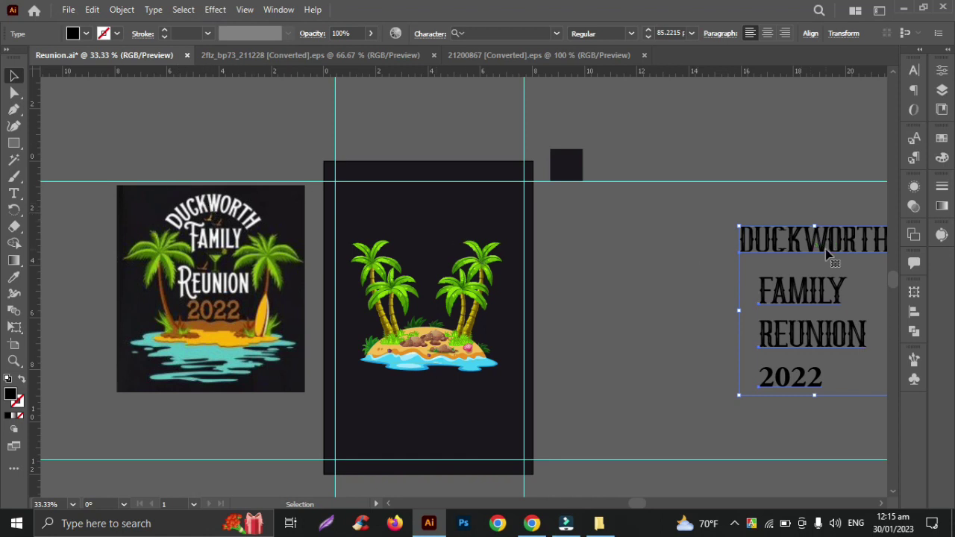
{"action": "left_click_drag", "start_coordinate": [833, 245], "coordinate": [459, 220]}
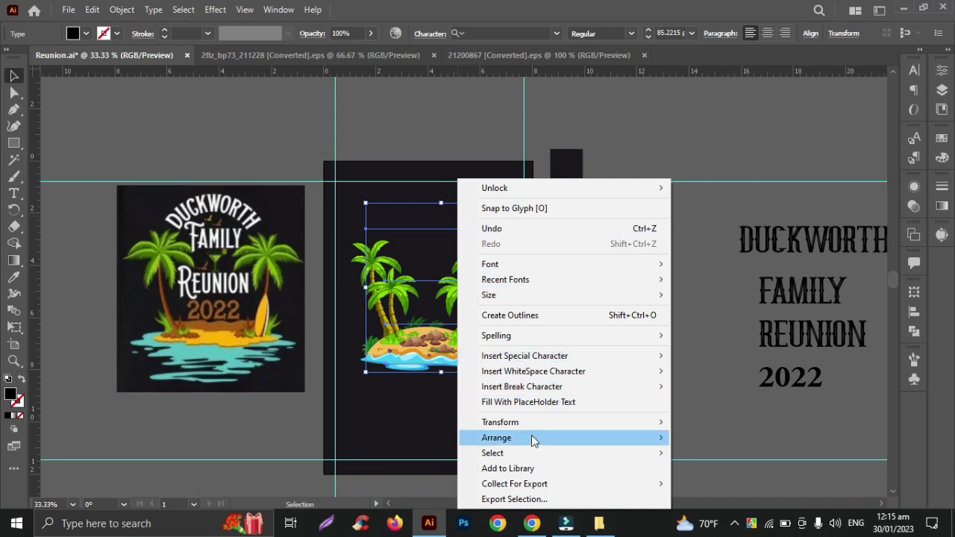
- Bring the title copy in front of the island art and fill it white
{"action": "left_click", "coordinate": [690, 438]}
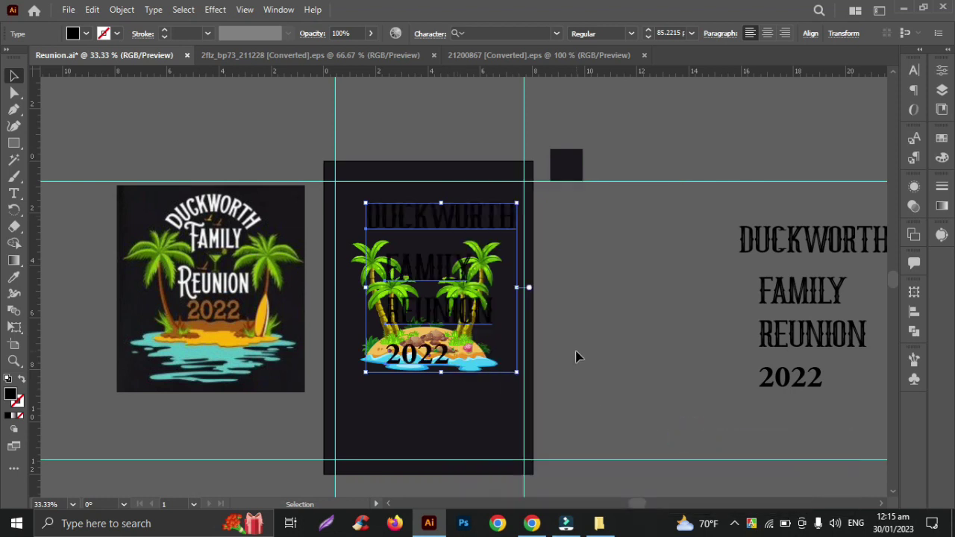
{"action": "left_click", "coordinate": [86, 34]}
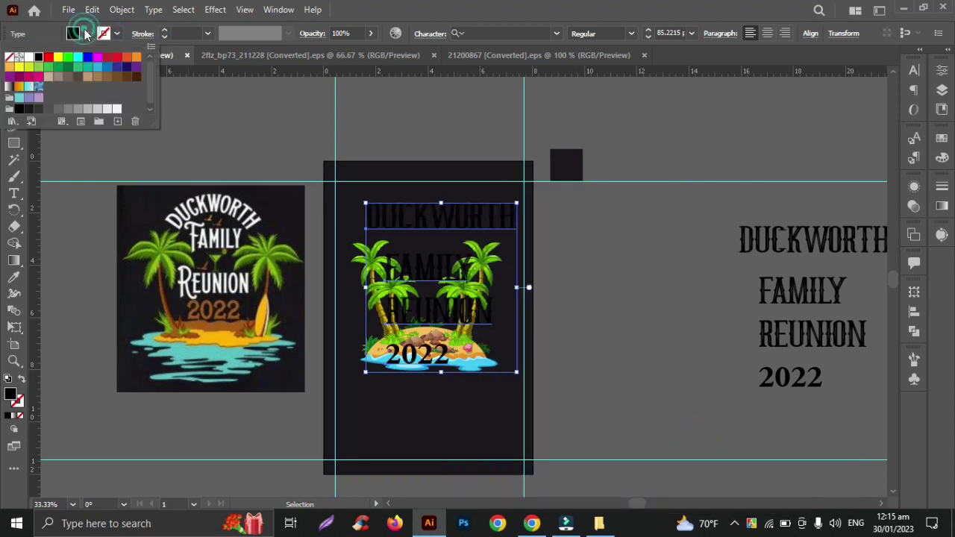
{"action": "left_click", "coordinate": [24, 58]}
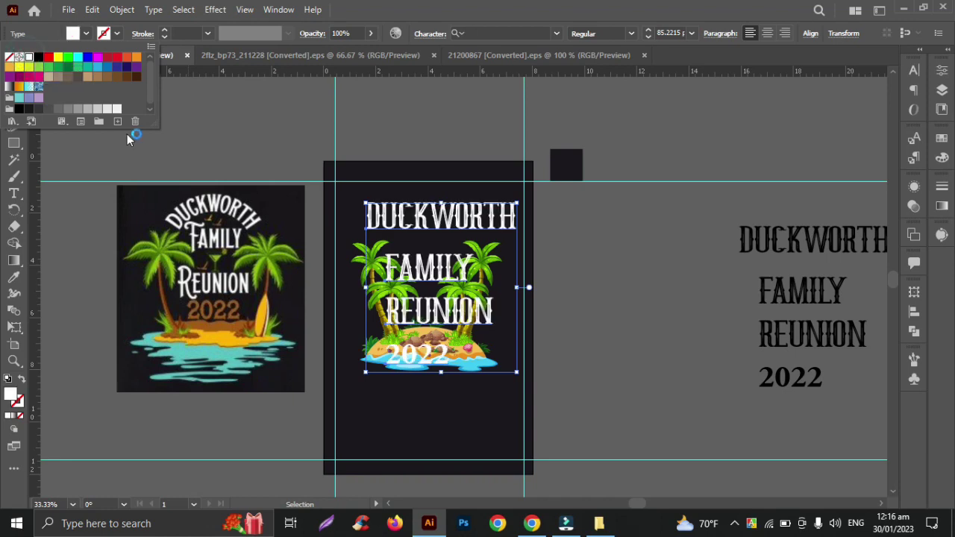
{"action": "left_click", "coordinate": [610, 299]}
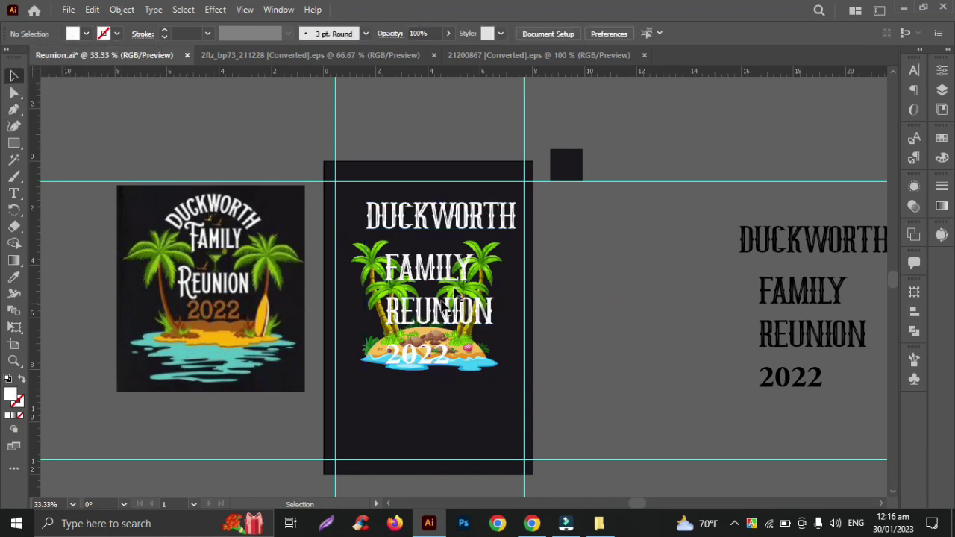
{"action": "left_click", "coordinate": [485, 266]}
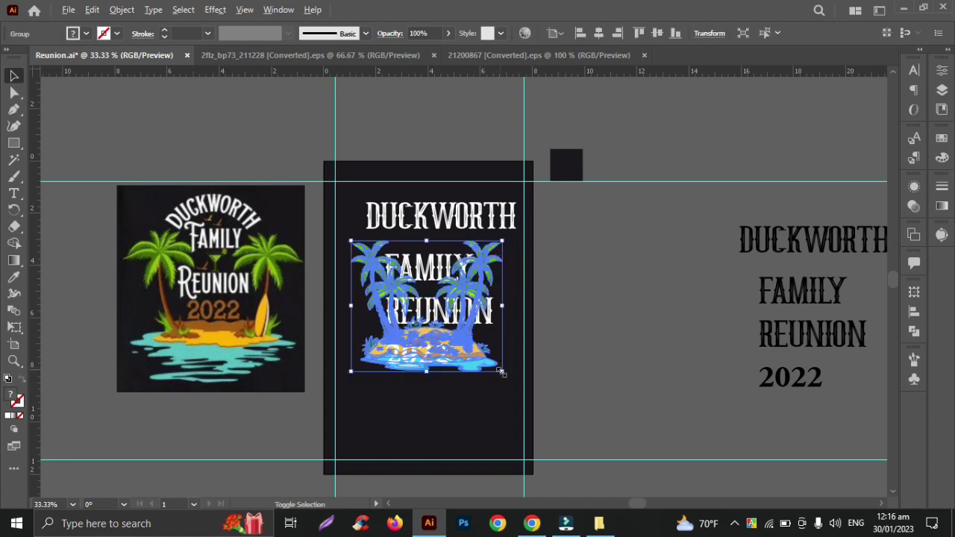
- Scale up the palm-island artwork and centre it horizontally and vertically on the panel
{"action": "left_click_drag", "start_coordinate": [507, 381], "coordinate": [524, 389]}
{"action": "left_click_drag", "start_coordinate": [589, 337], "coordinate": [508, 409]}
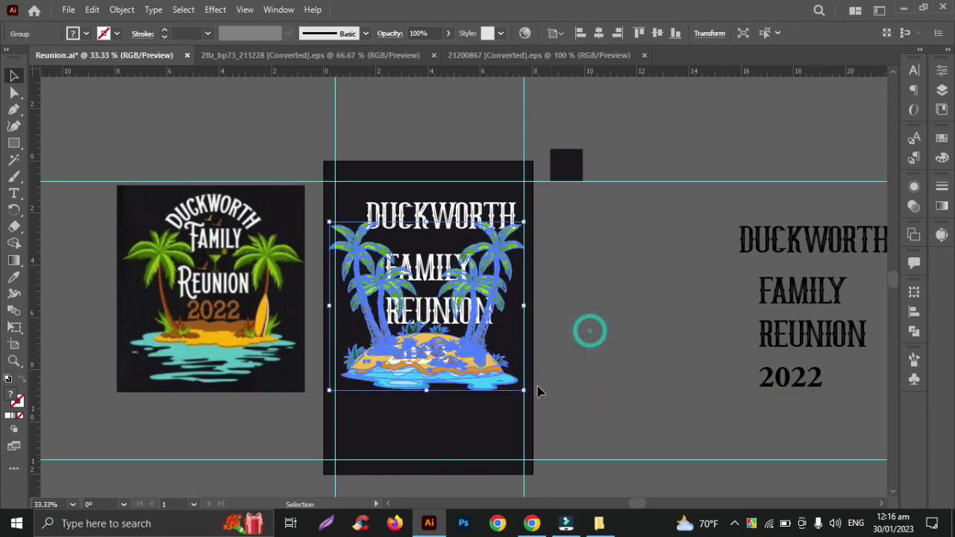
{"action": "left_click", "coordinate": [600, 33]}
{"action": "left_click", "coordinate": [658, 33]}
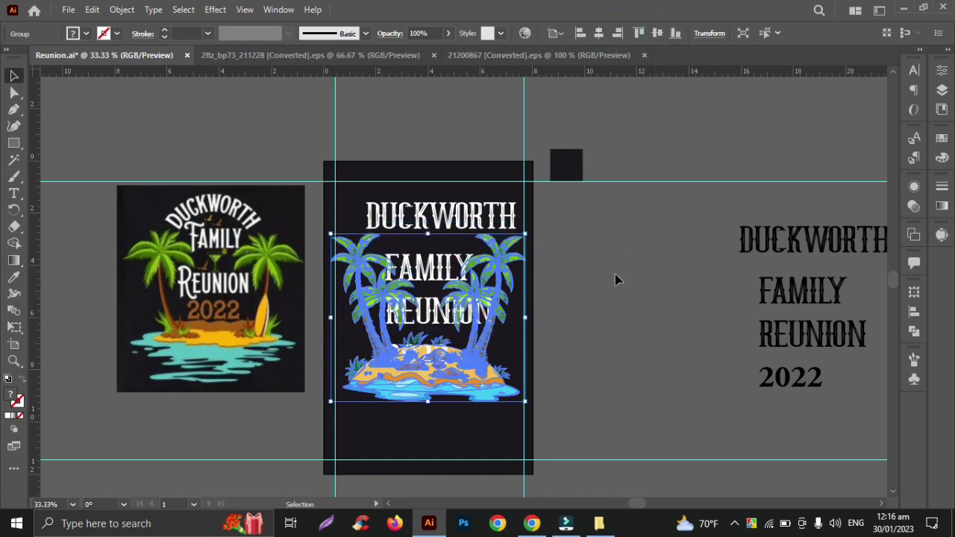
{"action": "left_click", "coordinate": [600, 297]}
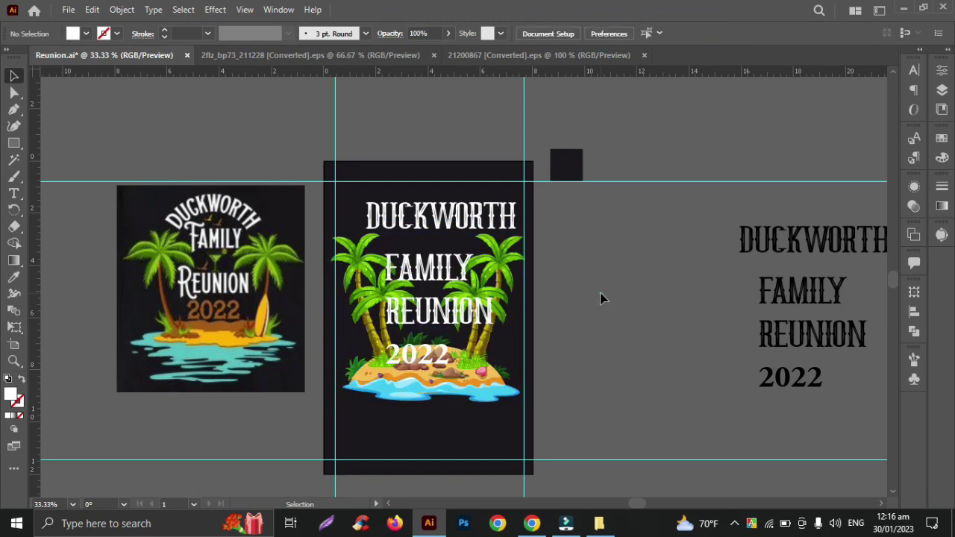
- Enlarge the island artwork slightly more so it spreads wider behind the title
{"action": "left_click", "coordinate": [487, 397]}
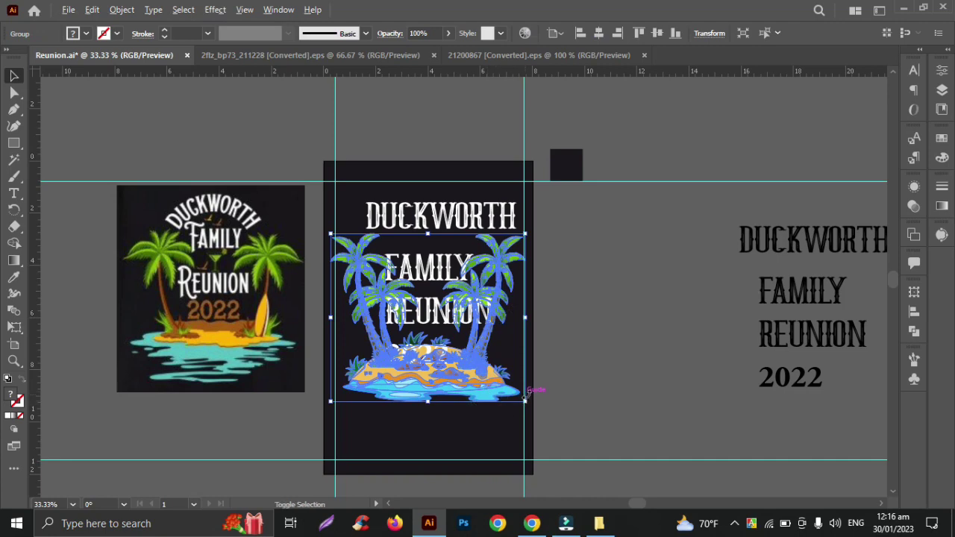
{"action": "left_click_drag", "start_coordinate": [527, 402], "coordinate": [532, 406]}
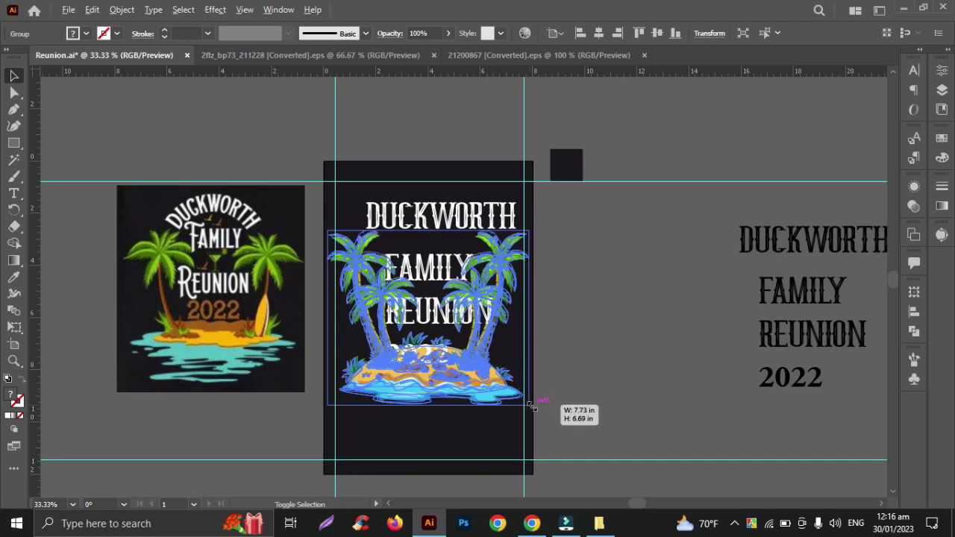
{"action": "left_click", "coordinate": [607, 366]}
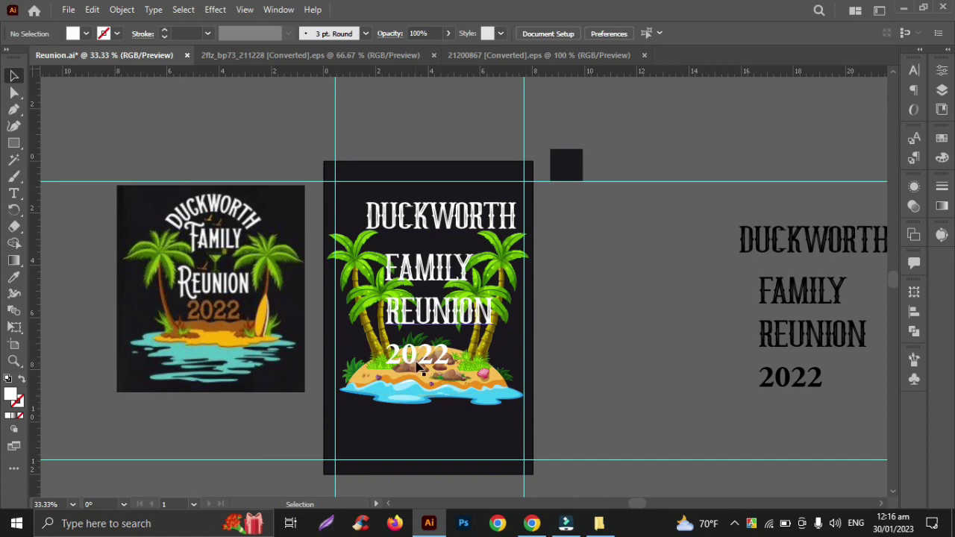
{"action": "left_click", "coordinate": [472, 379]}
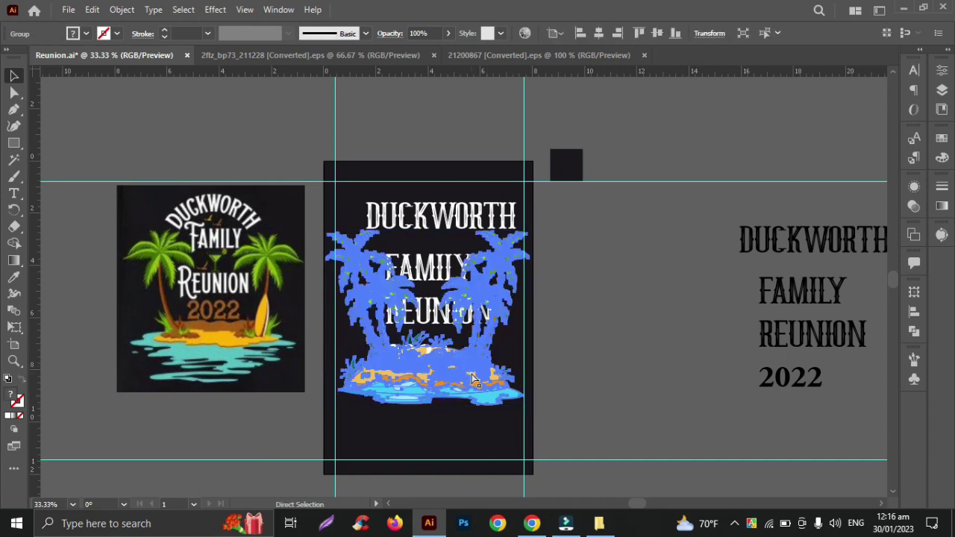
{"action": "left_click", "coordinate": [528, 379]}
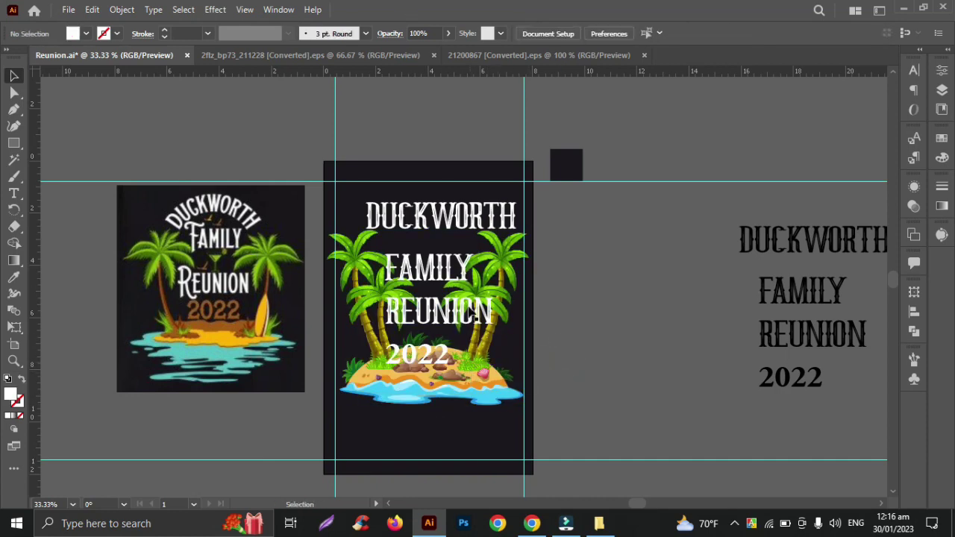
- Scale the word FAMILY down so it sits smaller between DUCKWORTH and REUNION
{"action": "scroll", "coordinate": [434, 308], "scroll_direction": "up", "scroll_amount": 1}
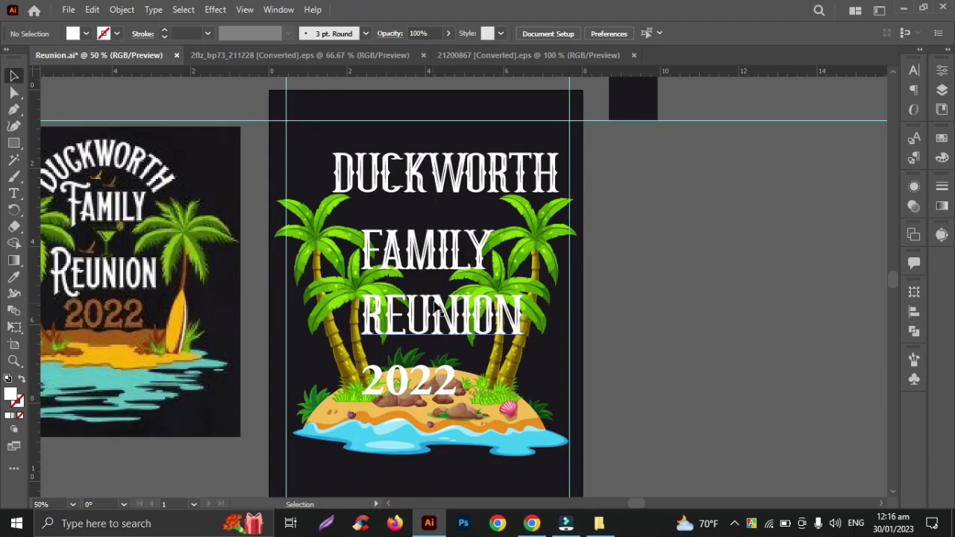
{"action": "left_click", "coordinate": [448, 274]}
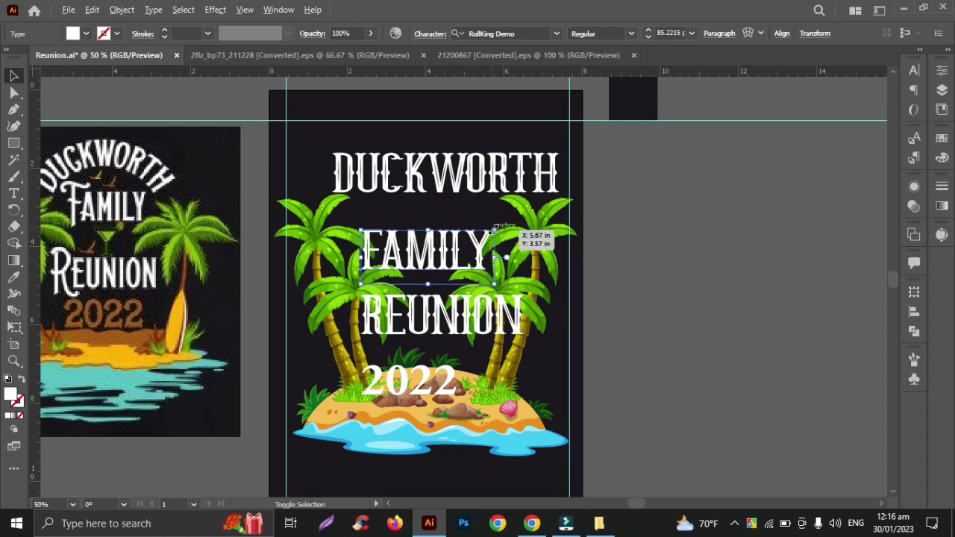
{"action": "left_click_drag", "start_coordinate": [493, 230], "coordinate": [525, 245]}
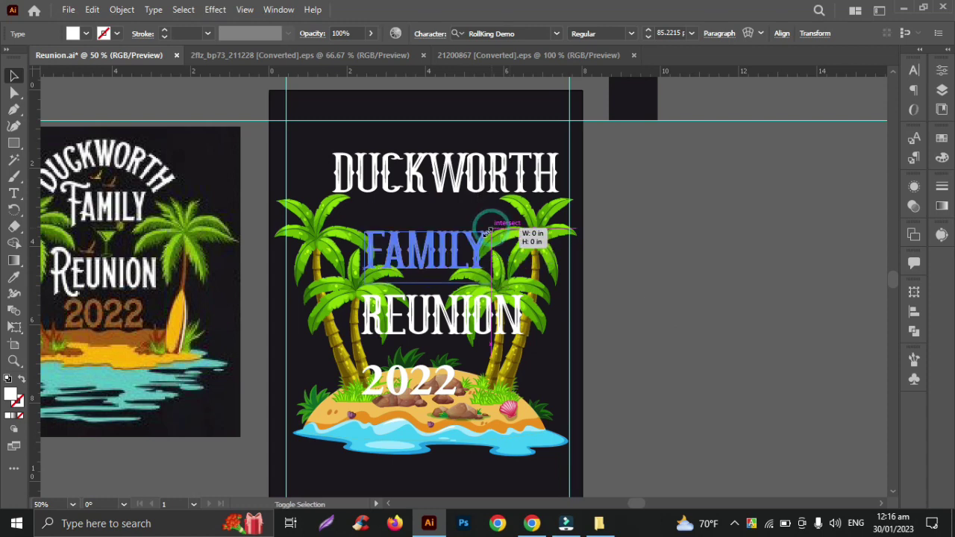
{"action": "left_click", "coordinate": [653, 268]}
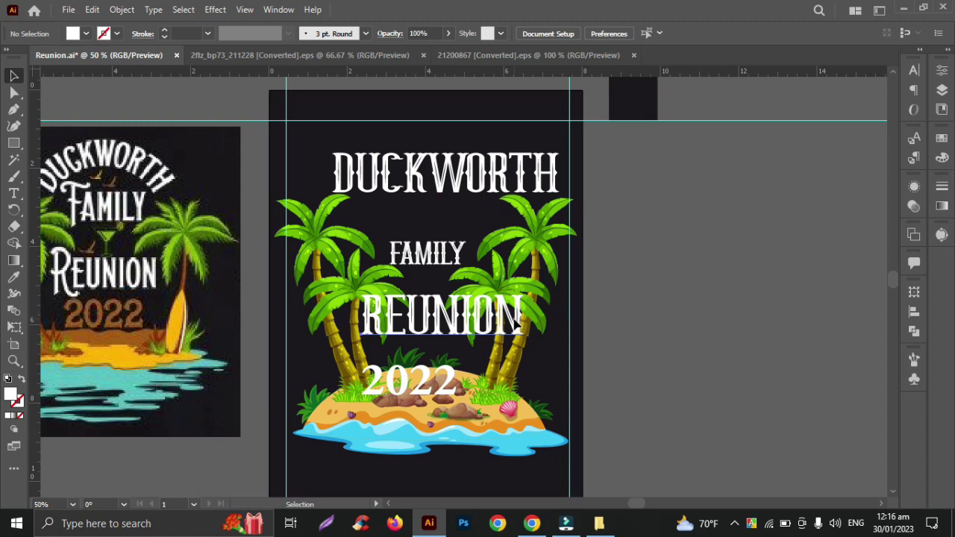
{"action": "left_click", "coordinate": [516, 322]}
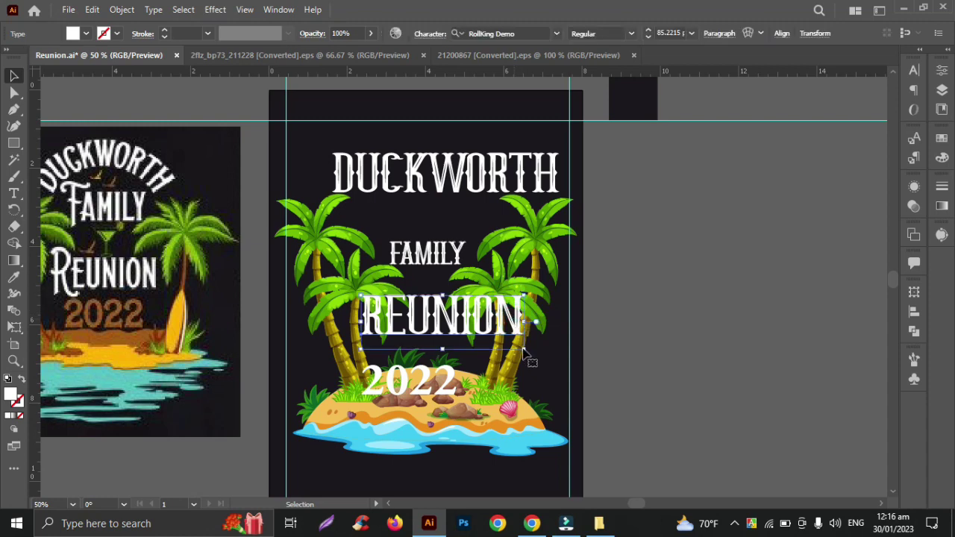
- Shrink REUNION and move it up to sit under FAMILY
{"action": "left_click_drag", "start_coordinate": [524, 349], "coordinate": [485, 336]}
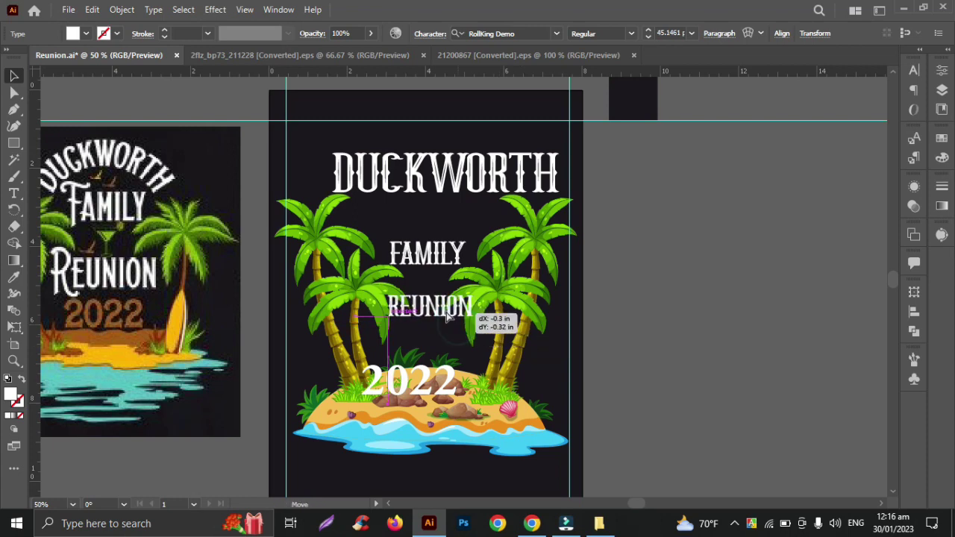
{"action": "left_click_drag", "start_coordinate": [483, 331], "coordinate": [470, 308]}
{"action": "left_click", "coordinate": [626, 343]}
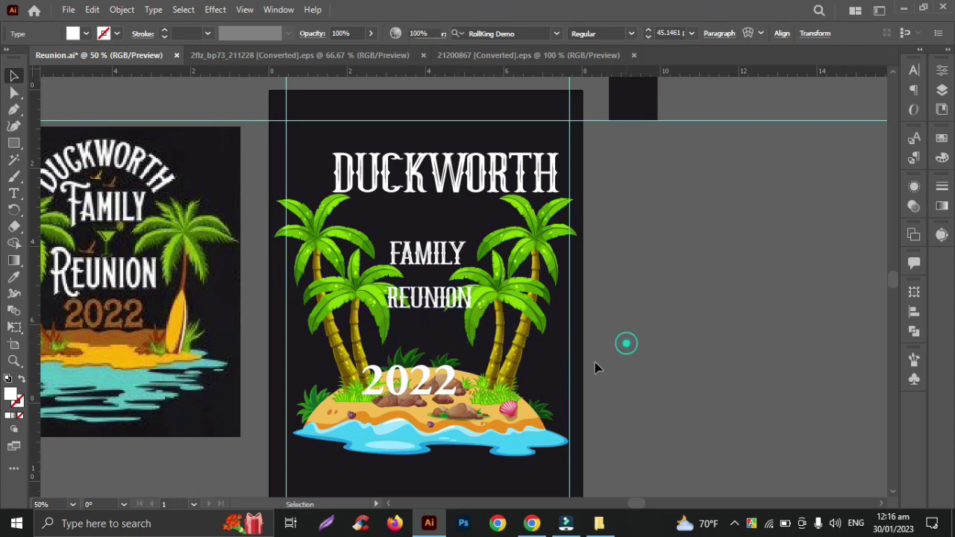
- Scale 2022 down to about 43.8 pt and place it just below REUNION
{"action": "left_click", "coordinate": [447, 399]}
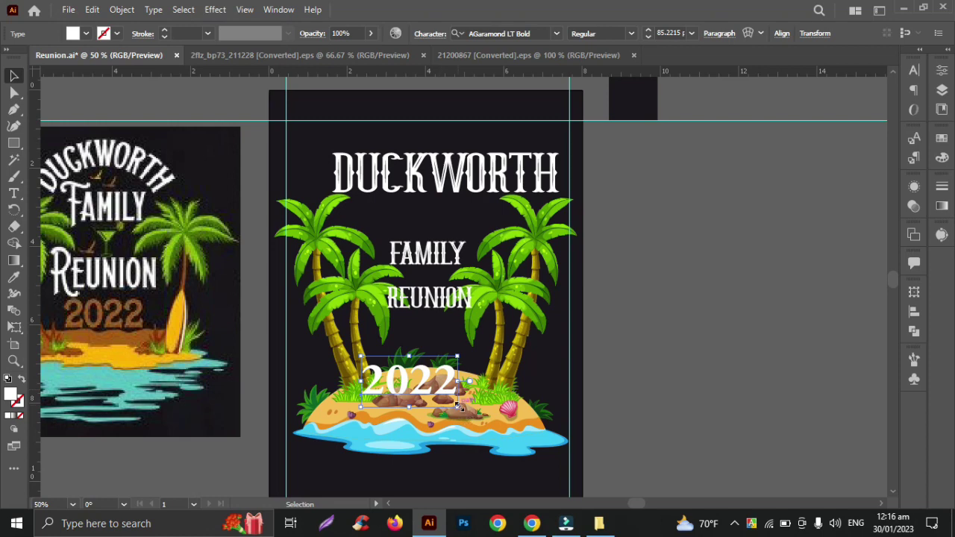
{"action": "mouse_move", "coordinate": [459, 405]}
{"action": "left_mouse_down"}
{"action": "mouse_move", "coordinate": [438, 392]}
{"action": "mouse_move", "coordinate": [433, 365]}
{"action": "mouse_move", "coordinate": [449, 314]}
{"action": "left_mouse_up"}
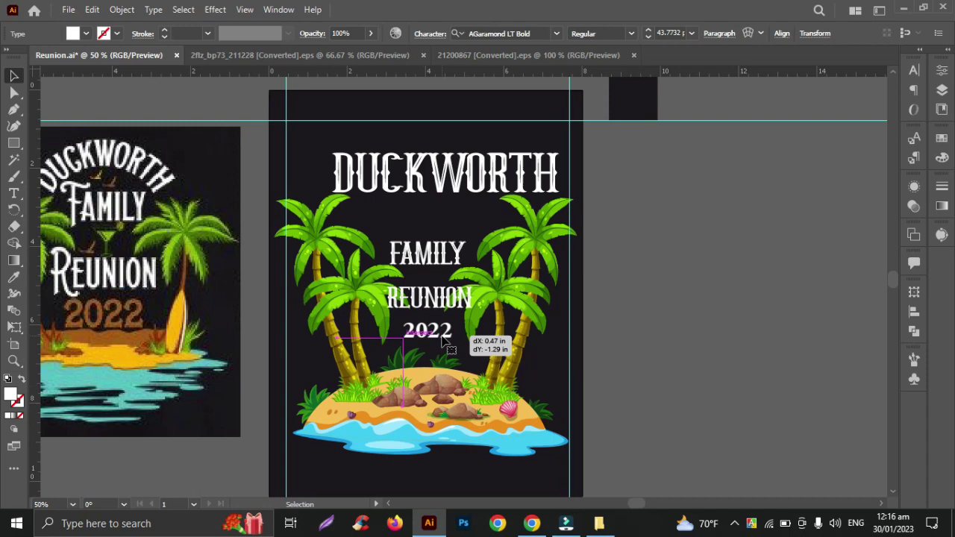
{"action": "left_click", "coordinate": [642, 347]}
{"action": "scroll", "coordinate": [647, 348], "scroll_direction": "up", "scroll_amount": 3}
{"action": "scroll", "coordinate": [646, 347], "scroll_direction": "left", "scroll_amount": 3}
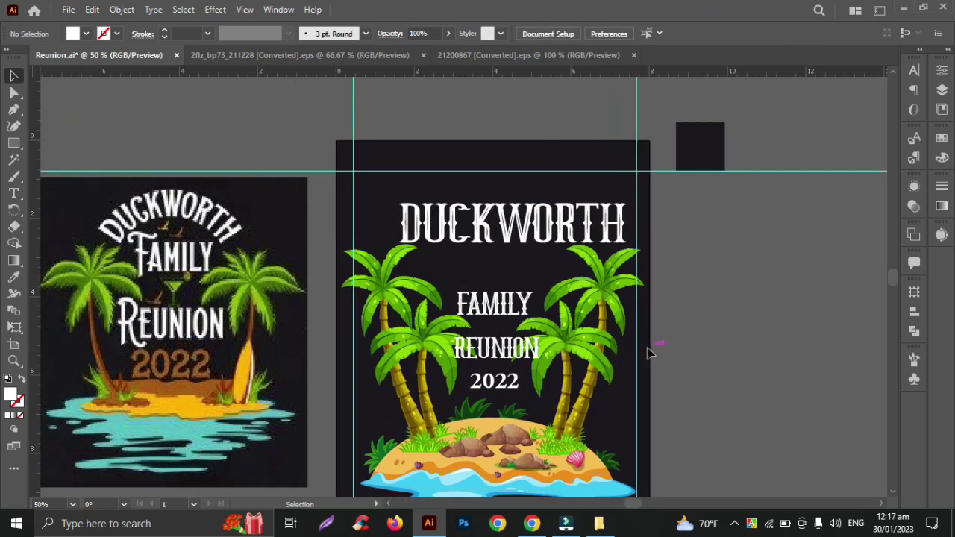
- Move DUCKWORTH up and centre it horizontally on the artboard
{"action": "left_click_drag", "start_coordinate": [534, 243], "coordinate": [514, 232]}
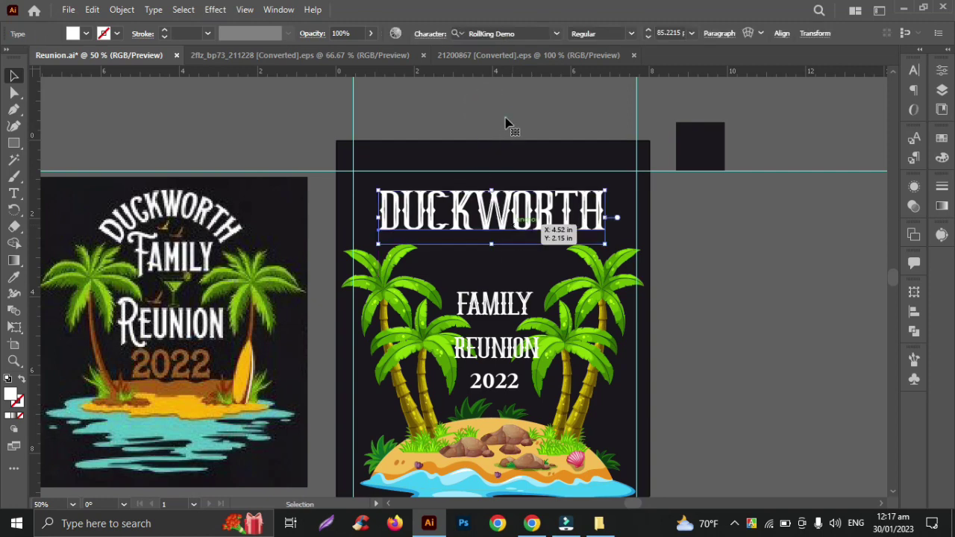
{"action": "left_click", "coordinate": [490, 113]}
{"action": "left_click", "coordinate": [529, 239]}
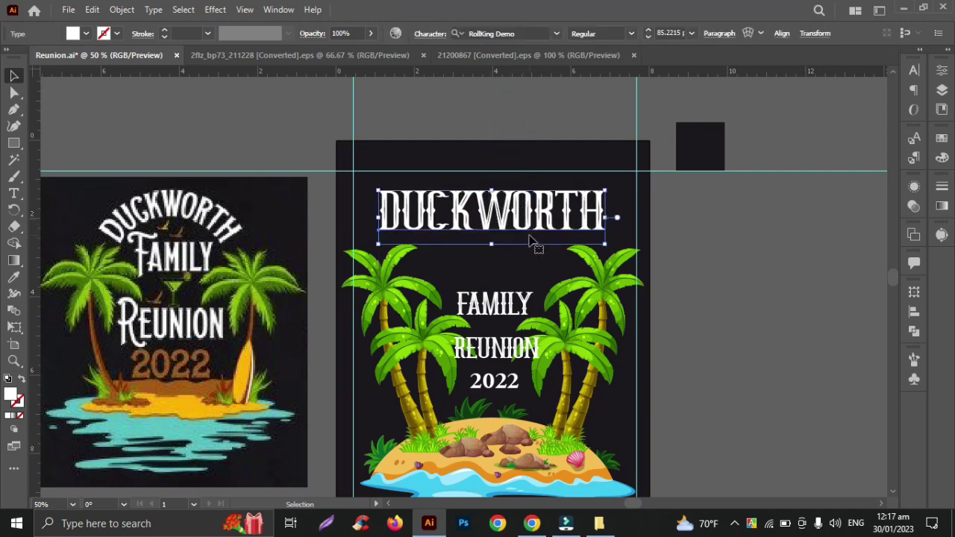
{"action": "left_click", "coordinate": [781, 33]}
{"action": "left_click", "coordinate": [781, 34]}
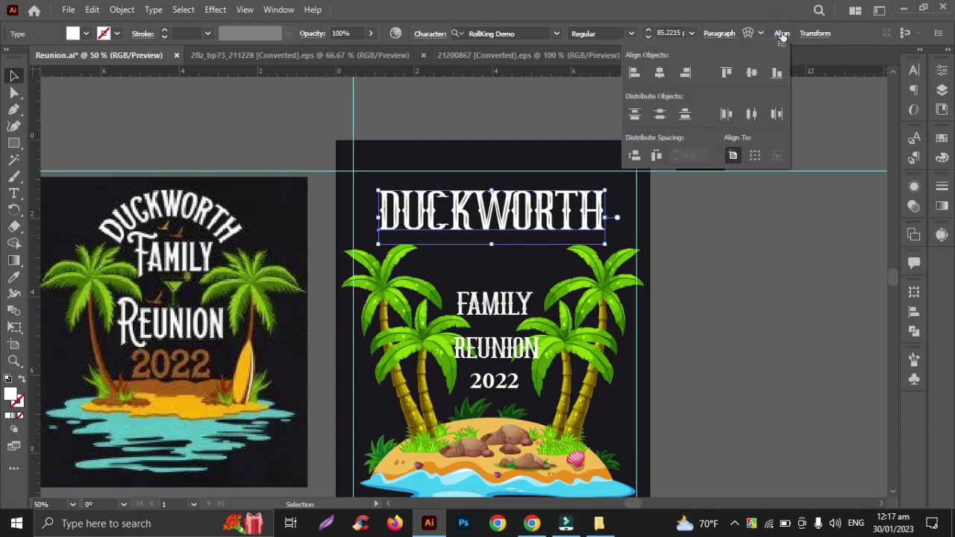
{"action": "left_click", "coordinate": [659, 72]}
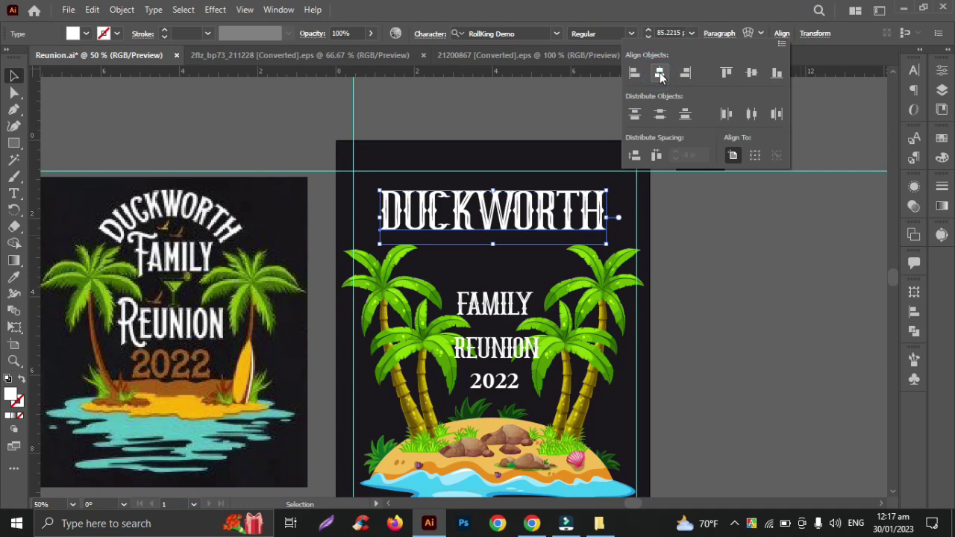
{"action": "left_click", "coordinate": [748, 288]}
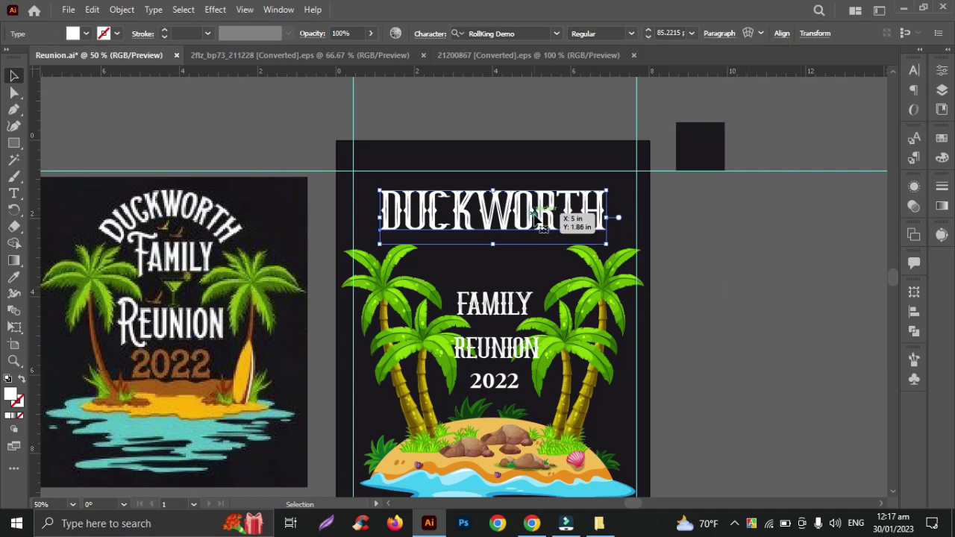
- Reduce DUCKWORTH to 83 pt and re-centre it horizontally on the artboard
{"action": "left_click", "coordinate": [647, 36]}
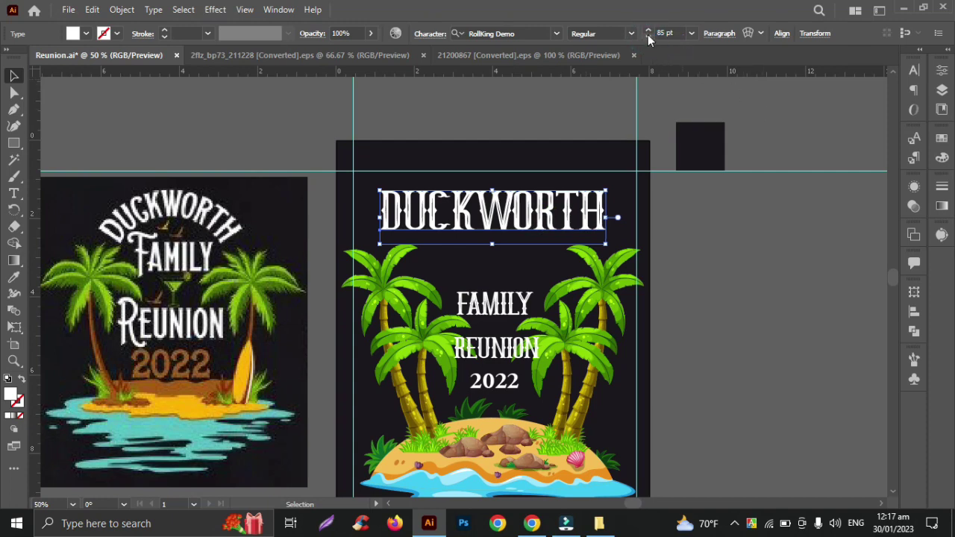
{"action": "left_click", "coordinate": [647, 36]}
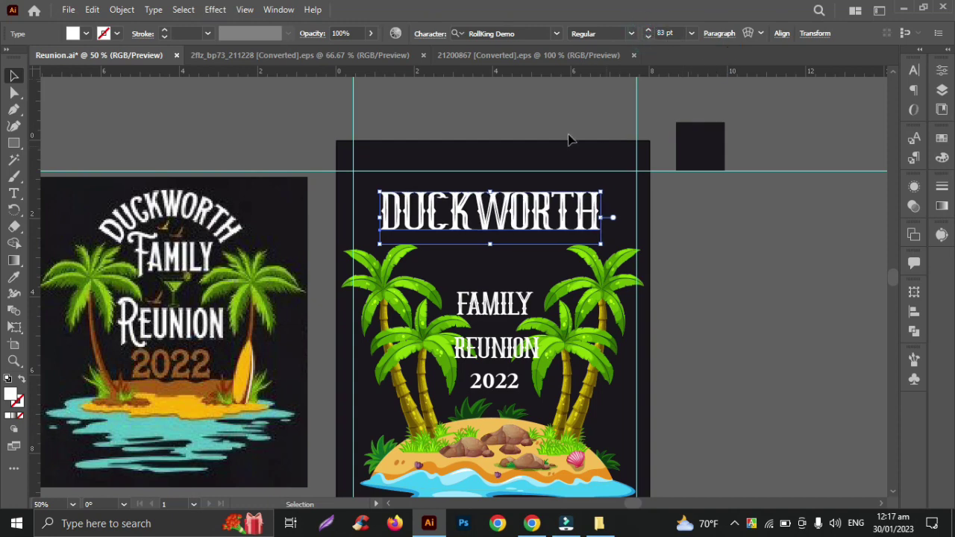
{"action": "left_click", "coordinate": [782, 35]}
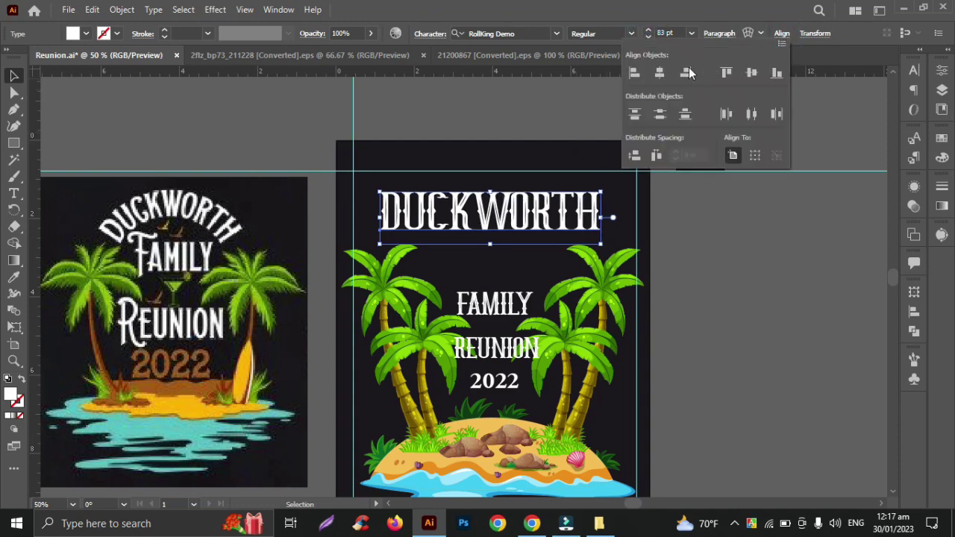
{"action": "left_click", "coordinate": [659, 72]}
{"action": "left_click", "coordinate": [717, 302]}
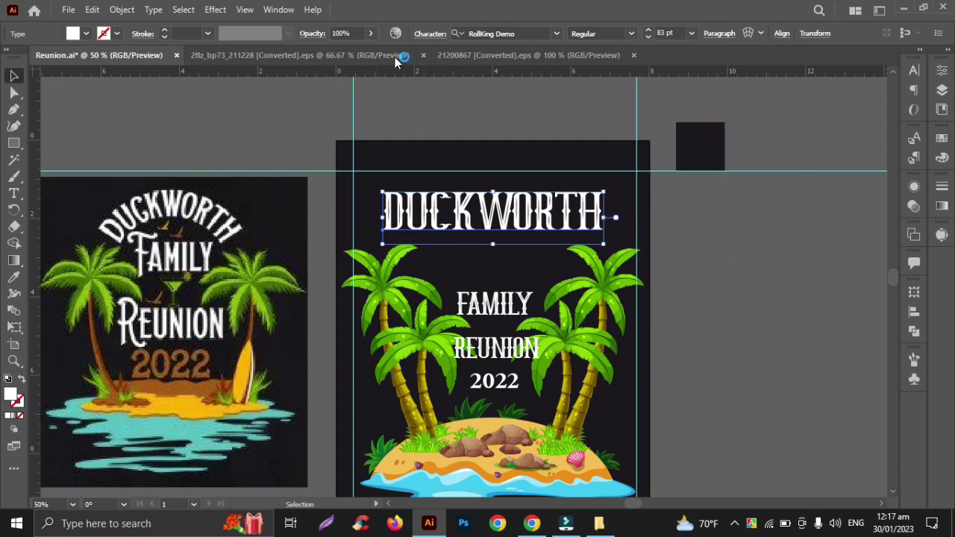
{"action": "left_click", "coordinate": [762, 33]}
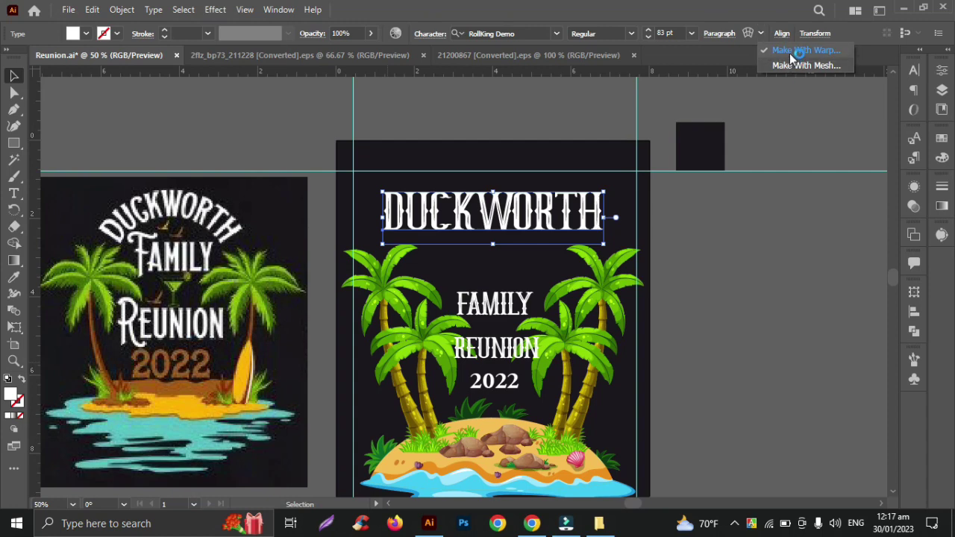
{"action": "left_click", "coordinate": [790, 49]}
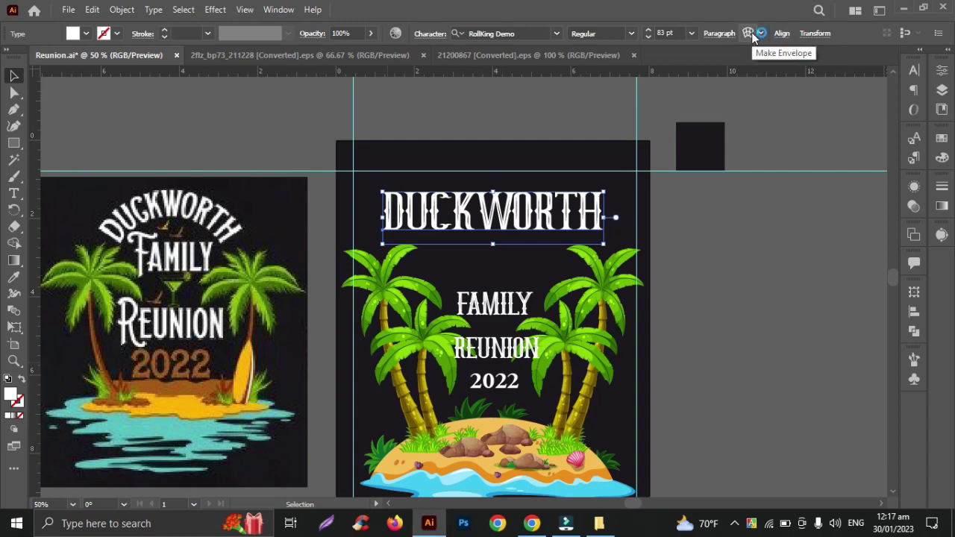
- Apply an Arc warp to DUCKWORTH, previewing bend values until settling on 26%
{"action": "left_click", "coordinate": [218, 11]}
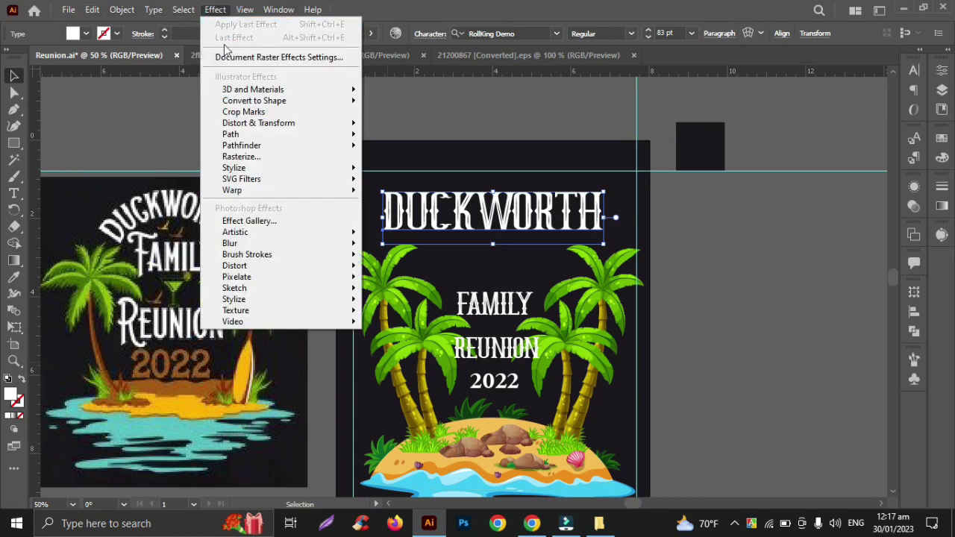
{"action": "mouse_move", "coordinate": [232, 190]}
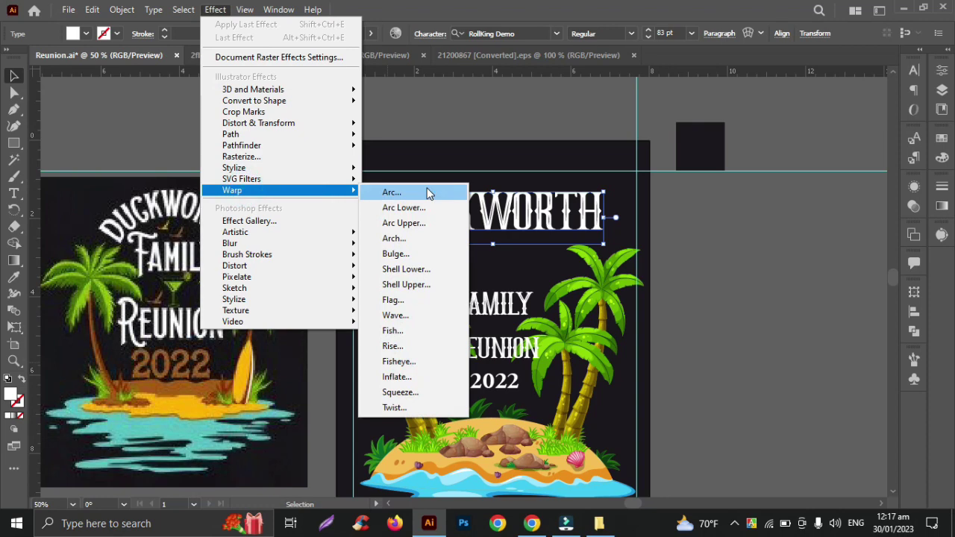
{"action": "left_click", "coordinate": [429, 193]}
{"action": "mouse_move", "coordinate": [466, 153]}
{"action": "left_mouse_down"}
{"action": "mouse_move", "coordinate": [304, 148]}
{"action": "mouse_move", "coordinate": [176, 120]}
{"action": "left_mouse_up"}
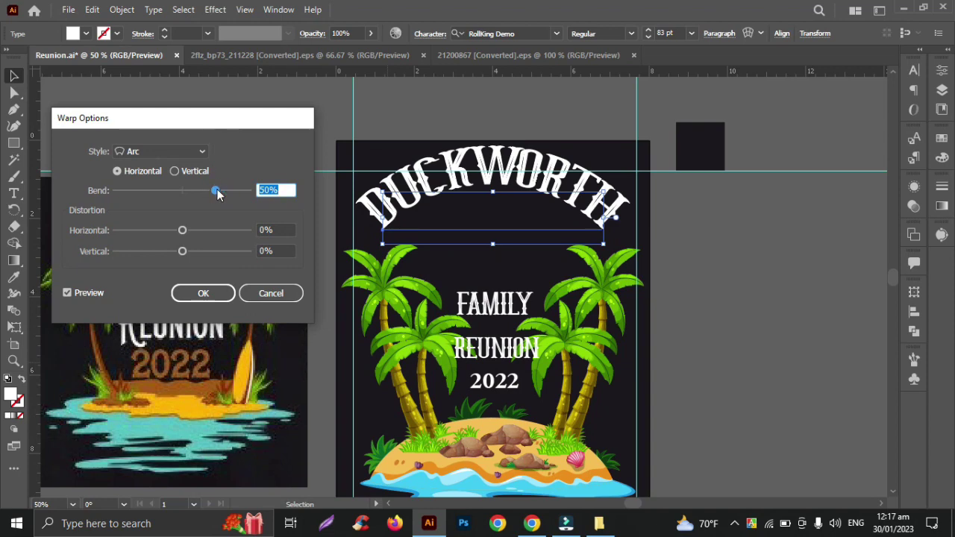
{"action": "left_click_drag", "start_coordinate": [216, 191], "coordinate": [204, 191]}
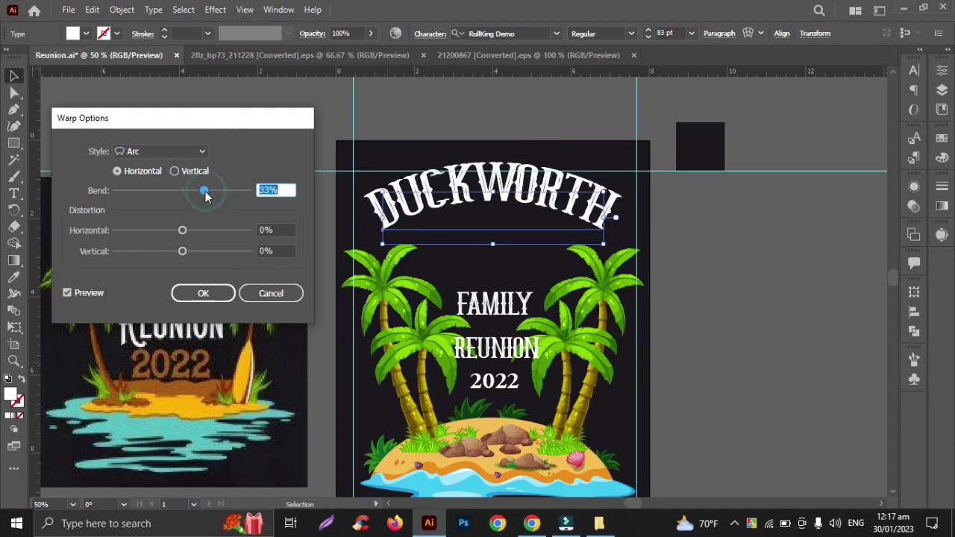
{"action": "left_click_drag", "start_coordinate": [206, 192], "coordinate": [196, 192]}
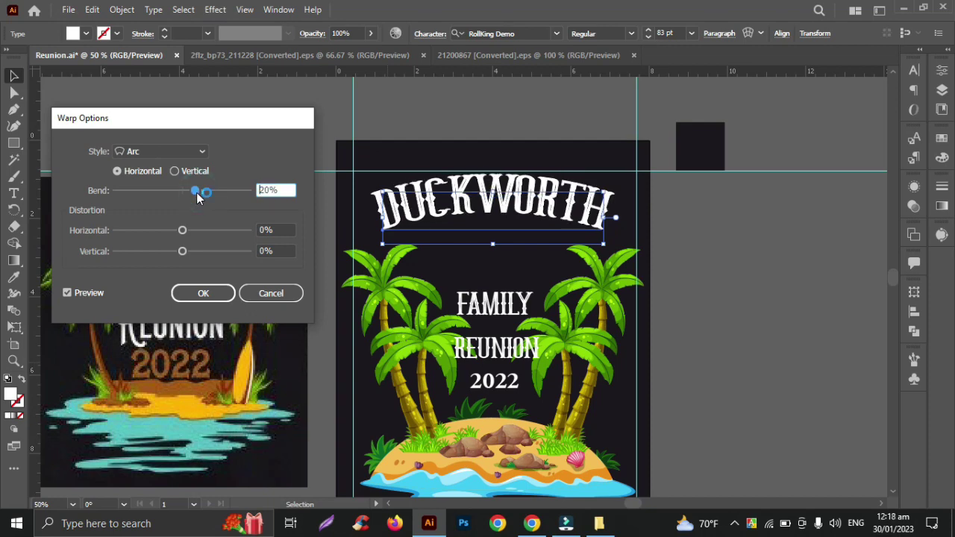
{"action": "mouse_move", "coordinate": [197, 193]}
{"action": "left_mouse_down"}
{"action": "mouse_move", "coordinate": [173, 194]}
{"action": "mouse_move", "coordinate": [191, 197]}
{"action": "left_mouse_up"}
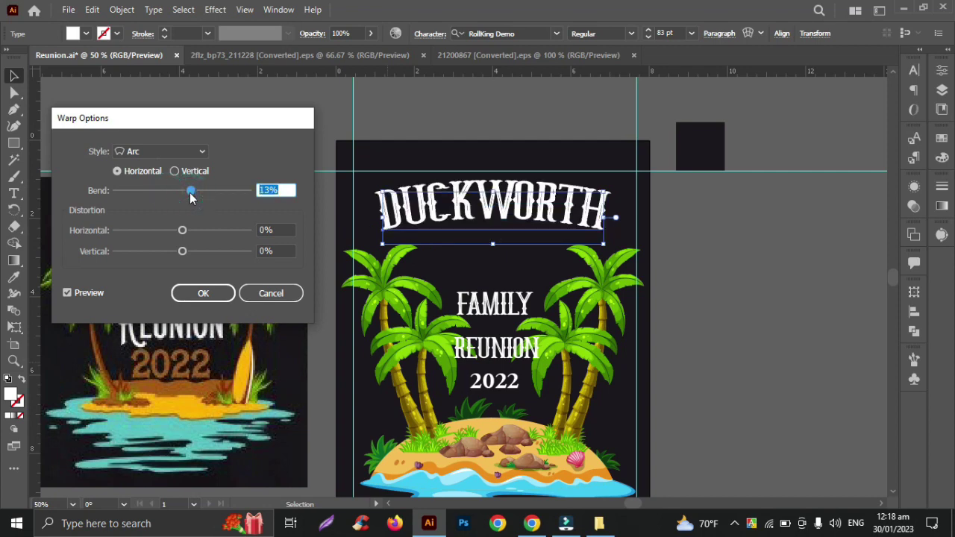
{"action": "left_click_drag", "start_coordinate": [190, 196], "coordinate": [196, 196]}
{"action": "mouse_move", "coordinate": [180, 116]}
{"action": "left_mouse_down"}
{"action": "mouse_move", "coordinate": [527, 171]}
{"action": "mouse_move", "coordinate": [244, 147]}
{"action": "left_mouse_up"}
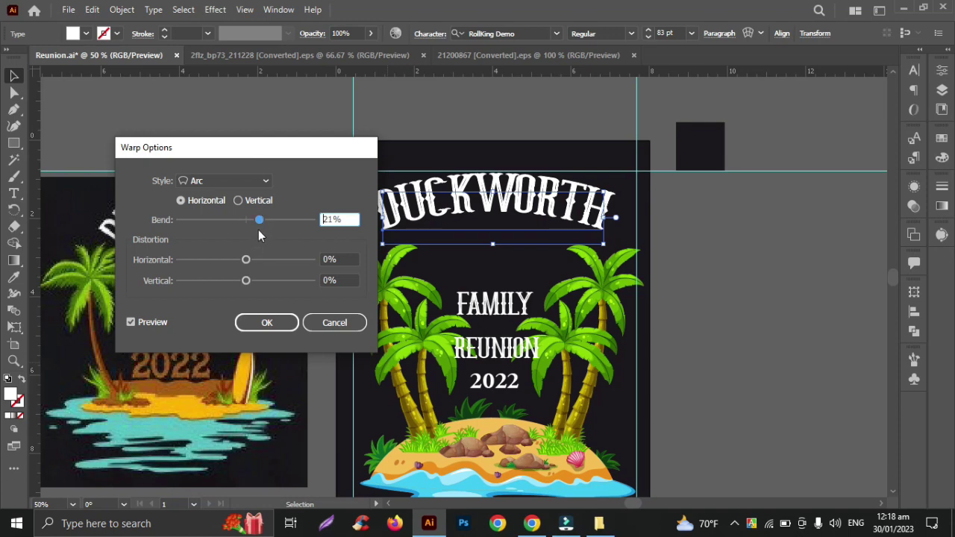
{"action": "mouse_move", "coordinate": [259, 220]}
{"action": "left_mouse_down"}
{"action": "mouse_move", "coordinate": [292, 225]}
{"action": "mouse_move", "coordinate": [255, 229]}
{"action": "left_mouse_up"}
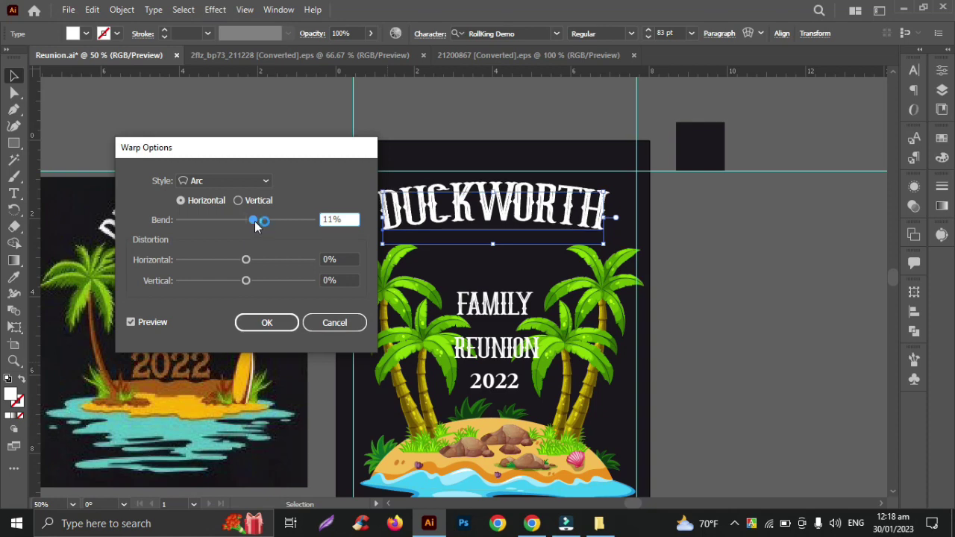
{"action": "left_click_drag", "start_coordinate": [254, 227], "coordinate": [262, 227]}
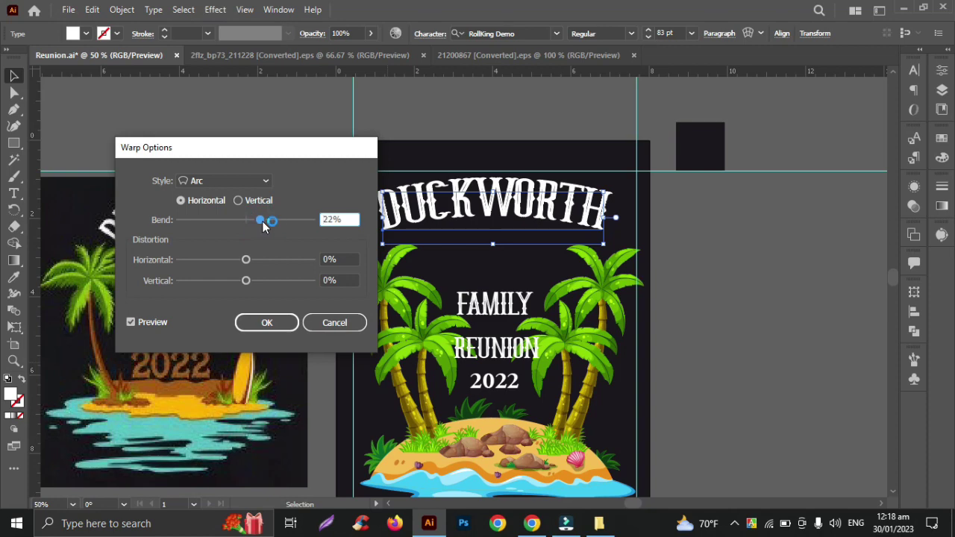
{"action": "left_click_drag", "start_coordinate": [265, 223], "coordinate": [266, 222]}
{"action": "left_click", "coordinate": [284, 332]}
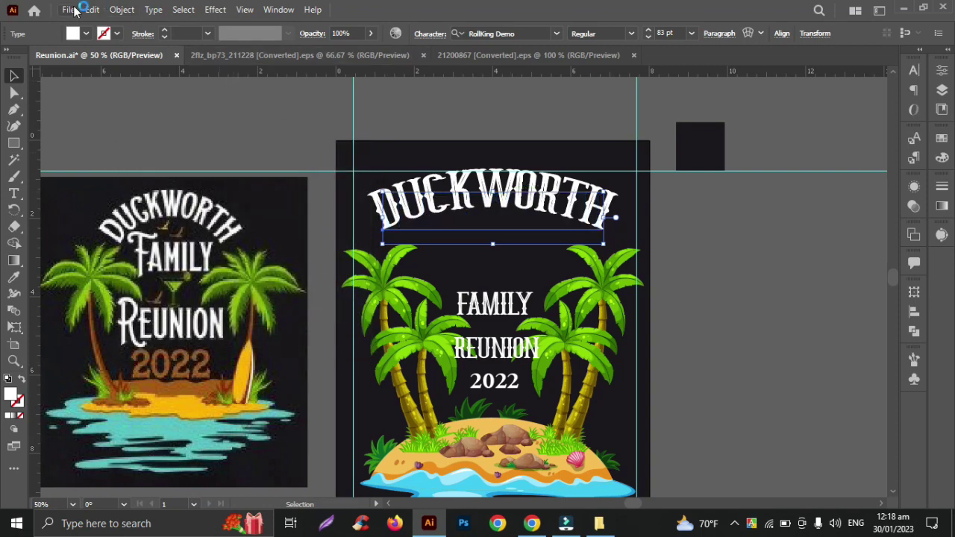
- Expand the arc-warped DUCKWORTH title's appearance into fixed artwork
{"action": "left_click", "coordinate": [121, 9]}
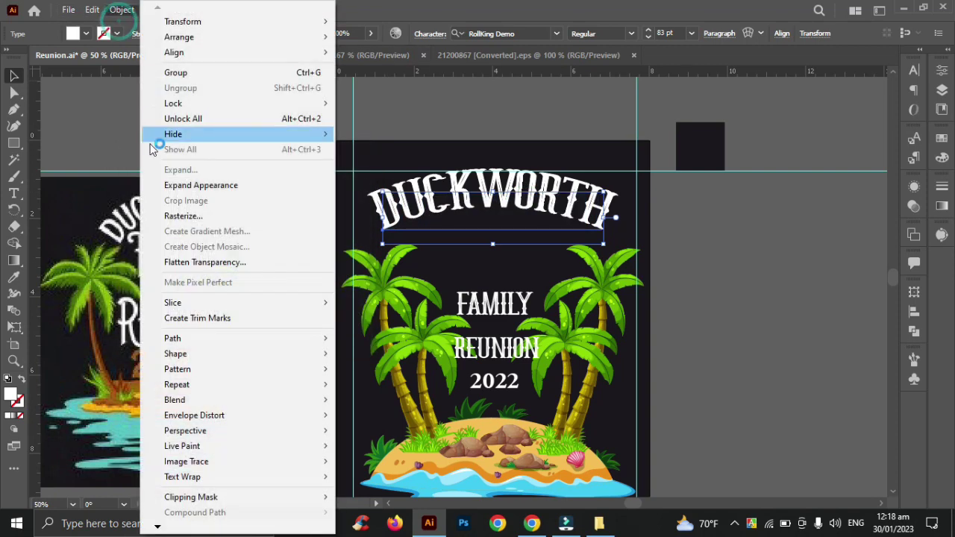
{"action": "left_click", "coordinate": [179, 185]}
{"action": "left_click", "coordinate": [700, 291]}
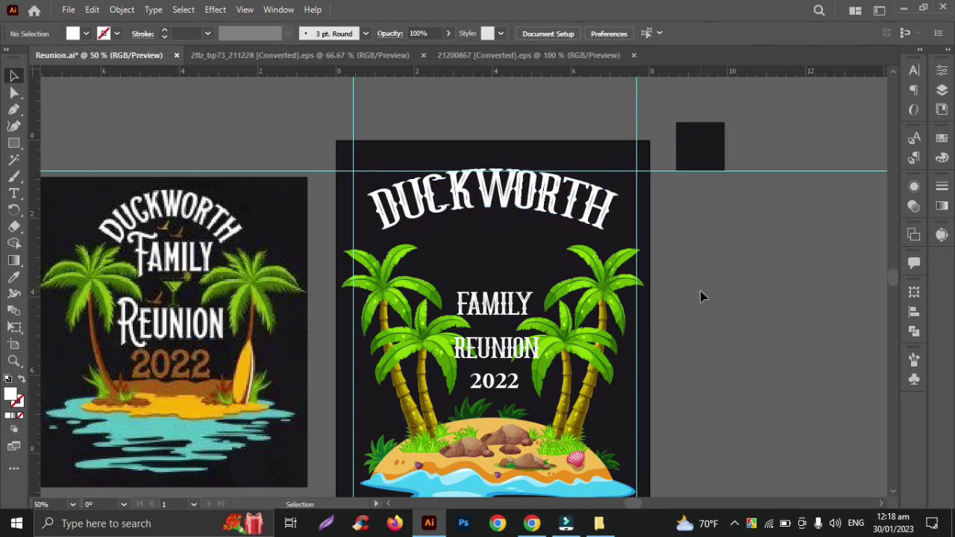
{"action": "scroll", "coordinate": [700, 296], "scroll_direction": "down", "scroll_amount": 1}
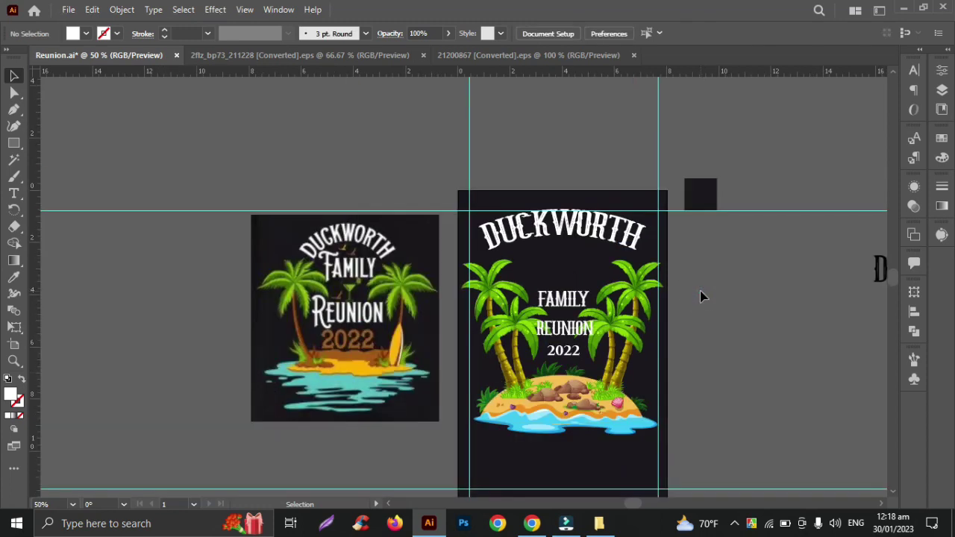
{"action": "scroll", "coordinate": [692, 297], "scroll_direction": "right", "scroll_amount": 1}
{"action": "scroll", "coordinate": [675, 300], "scroll_direction": "down", "scroll_amount": 1}
{"action": "scroll", "coordinate": [663, 300], "scroll_direction": "up", "scroll_amount": 1}
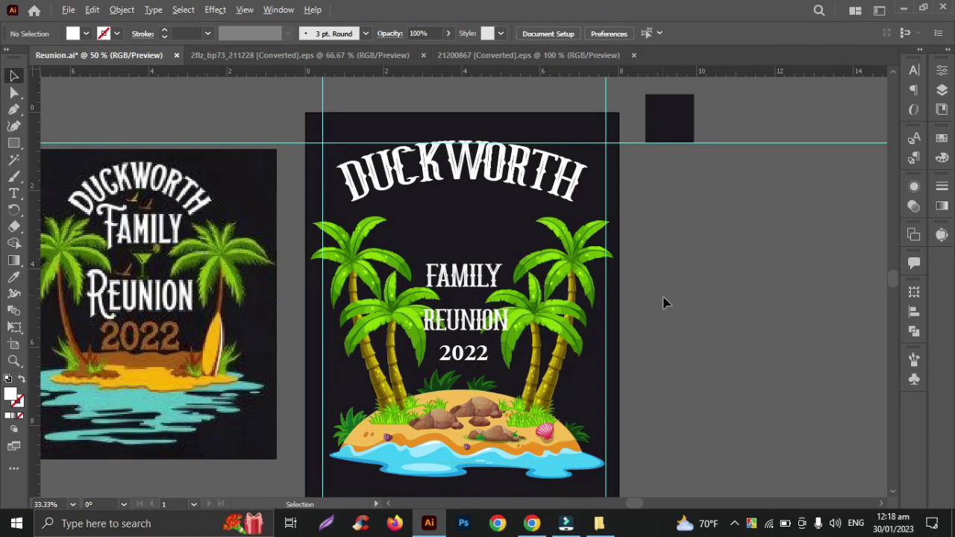
{"action": "scroll", "coordinate": [664, 302], "scroll_direction": "left", "scroll_amount": 1}
{"action": "scroll", "coordinate": [658, 297], "scroll_direction": "left", "scroll_amount": 1}
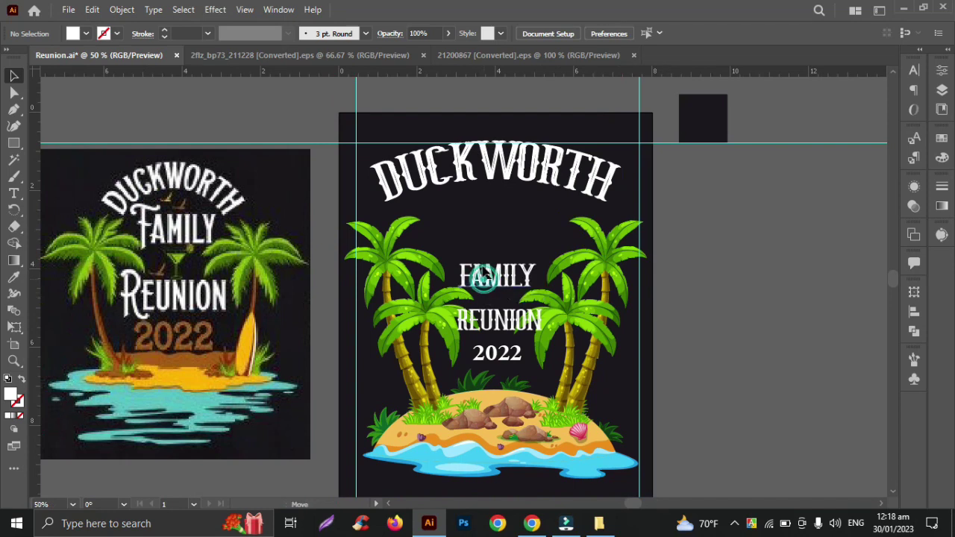
- Move FAMILY and REUNION up closer beneath DUCKWORTH
{"action": "left_click_drag", "start_coordinate": [486, 284], "coordinate": [482, 249]}
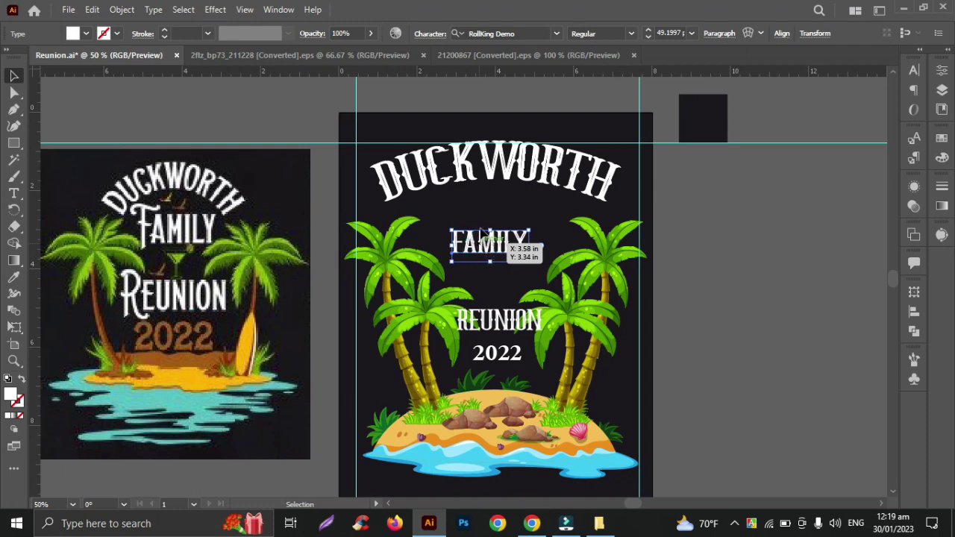
{"action": "left_click_drag", "start_coordinate": [481, 250], "coordinate": [481, 231]}
{"action": "left_click_drag", "start_coordinate": [492, 324], "coordinate": [492, 279]}
{"action": "left_click", "coordinate": [698, 328]}
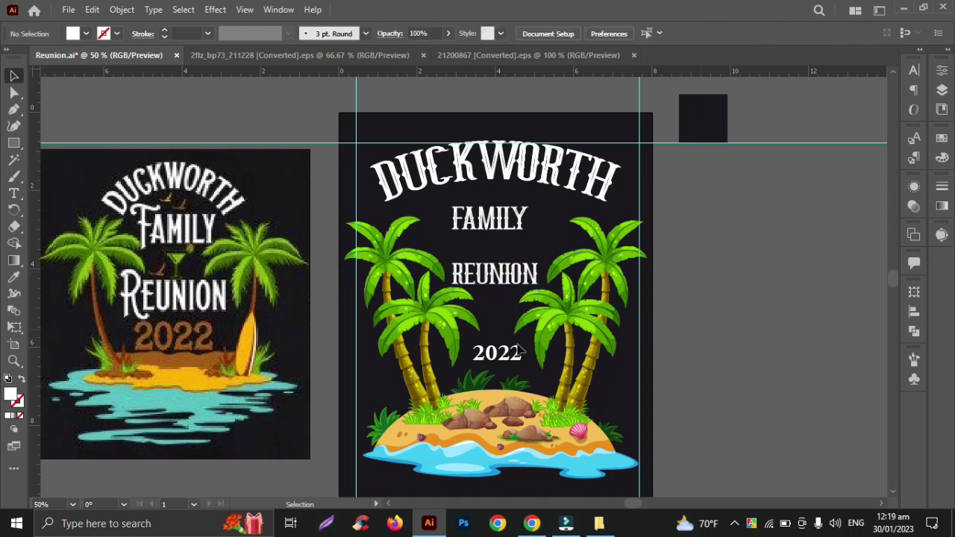
- Move 2022 up nearer REUNION and enlarge it to about 62 pt
{"action": "left_click_drag", "start_coordinate": [520, 349], "coordinate": [499, 348]}
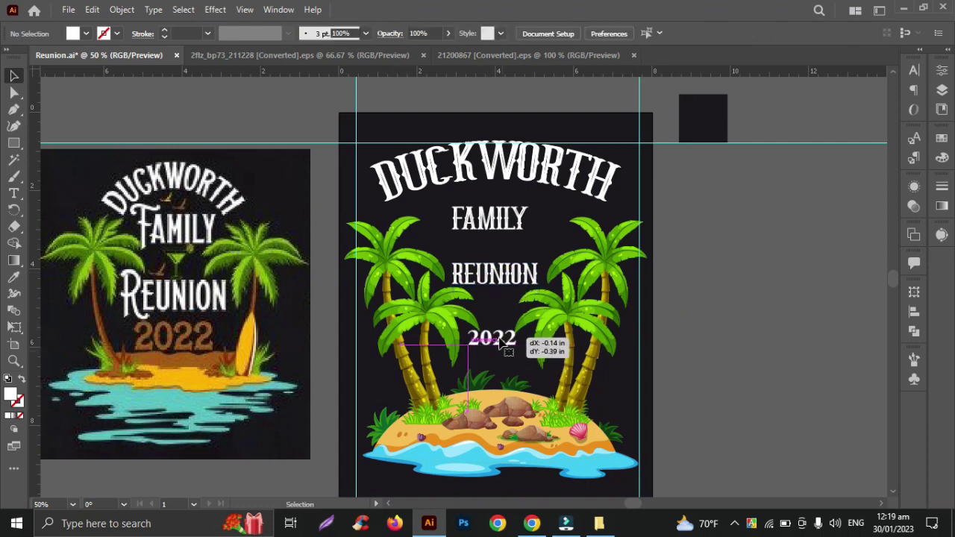
{"action": "left_click_drag", "start_coordinate": [498, 342], "coordinate": [499, 340]}
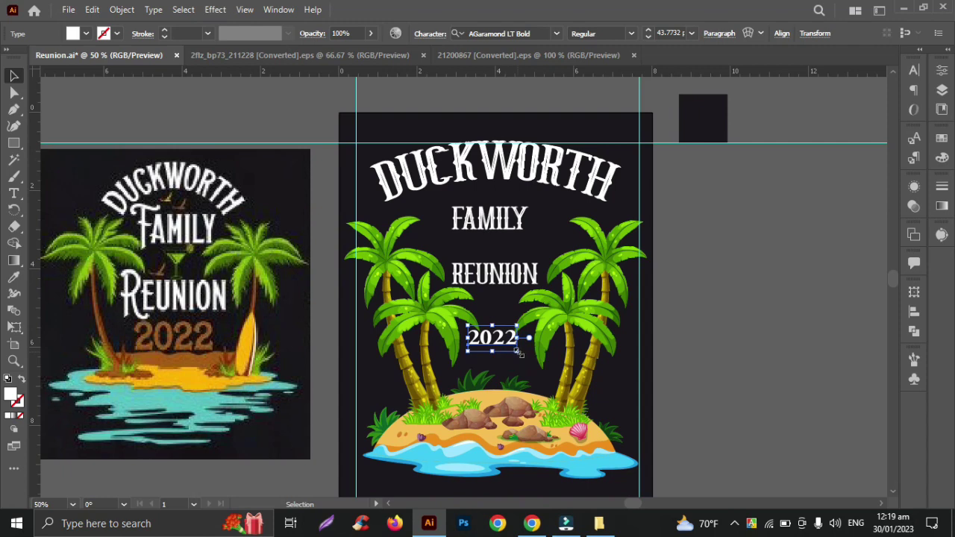
{"action": "mouse_move", "coordinate": [520, 354]}
{"action": "left_mouse_down"}
{"action": "mouse_move", "coordinate": [528, 357]}
{"action": "mouse_move", "coordinate": [515, 361]}
{"action": "left_mouse_up"}
{"action": "left_click", "coordinate": [684, 370]}
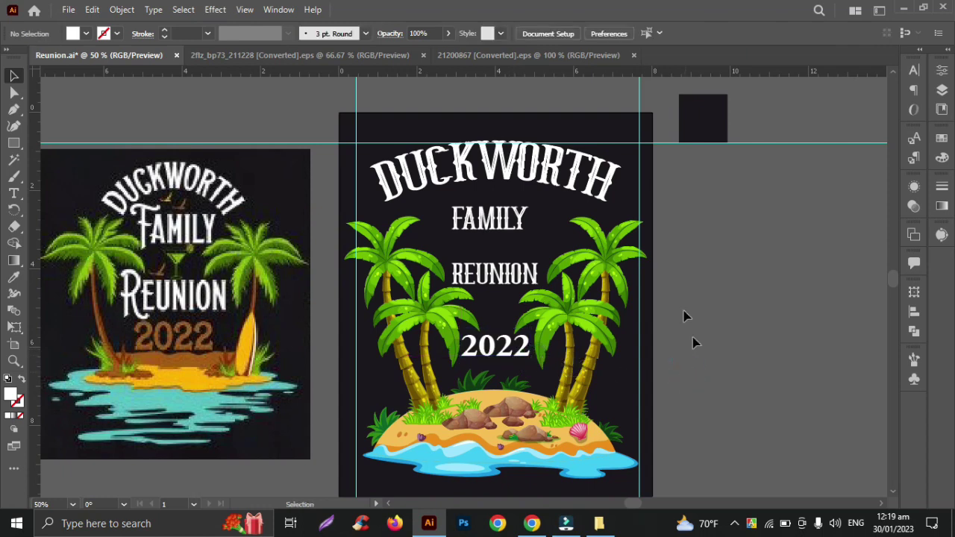
- Centre FAMILY and REUNION horizontally on DUCKWORTH as the key object
{"action": "left_click", "coordinate": [508, 283]}
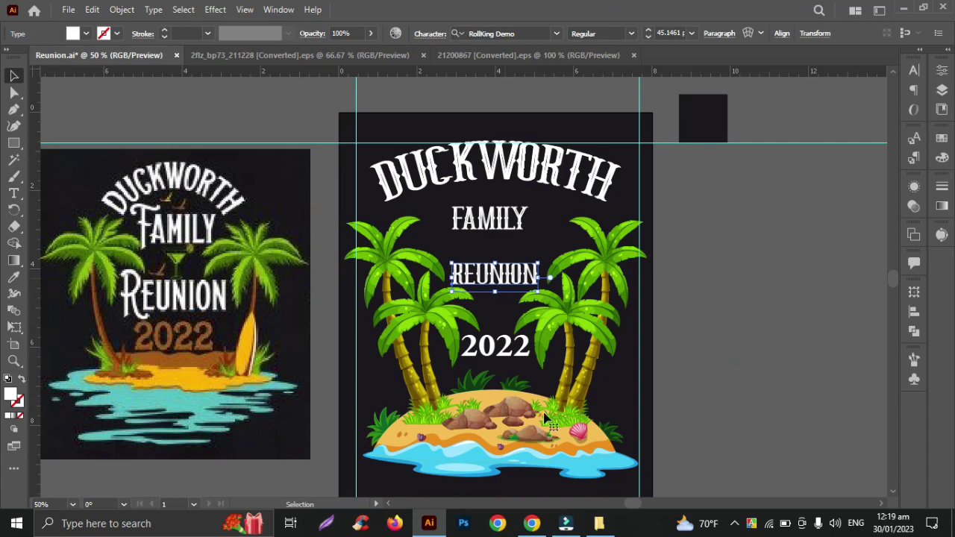
{"action": "left_click", "coordinate": [492, 275]}
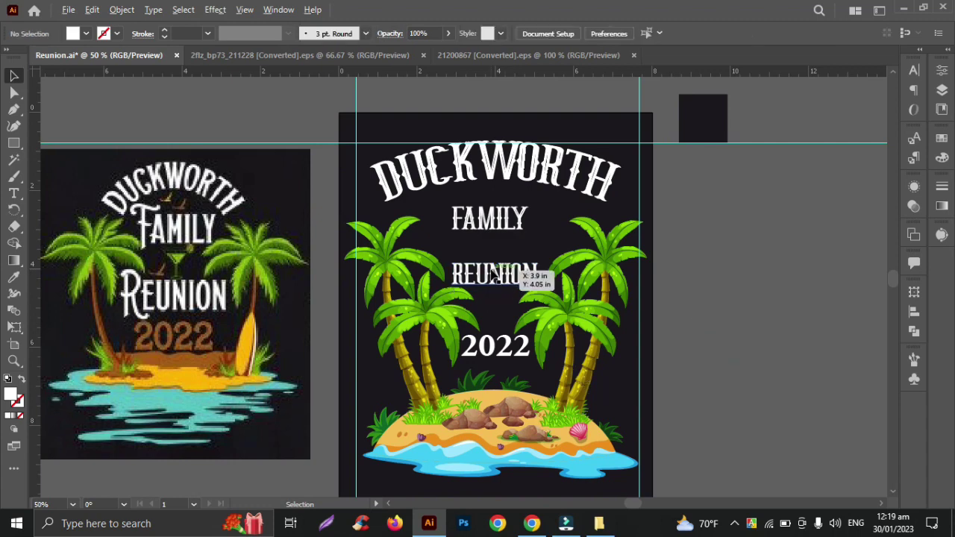
{"action": "scroll", "coordinate": [492, 275], "scroll_direction": "up", "scroll_amount": 1}
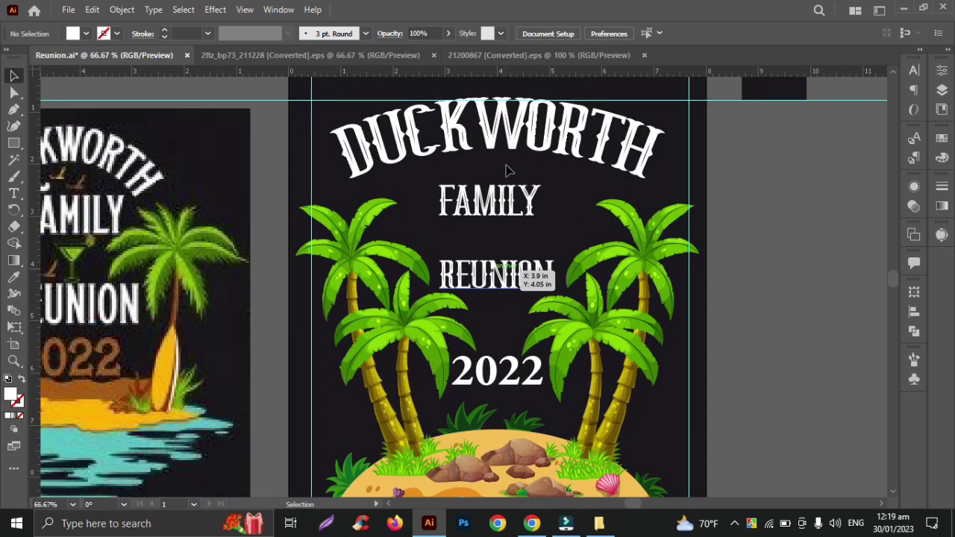
{"action": "scroll", "coordinate": [520, 192], "scroll_direction": "down", "scroll_amount": 1}
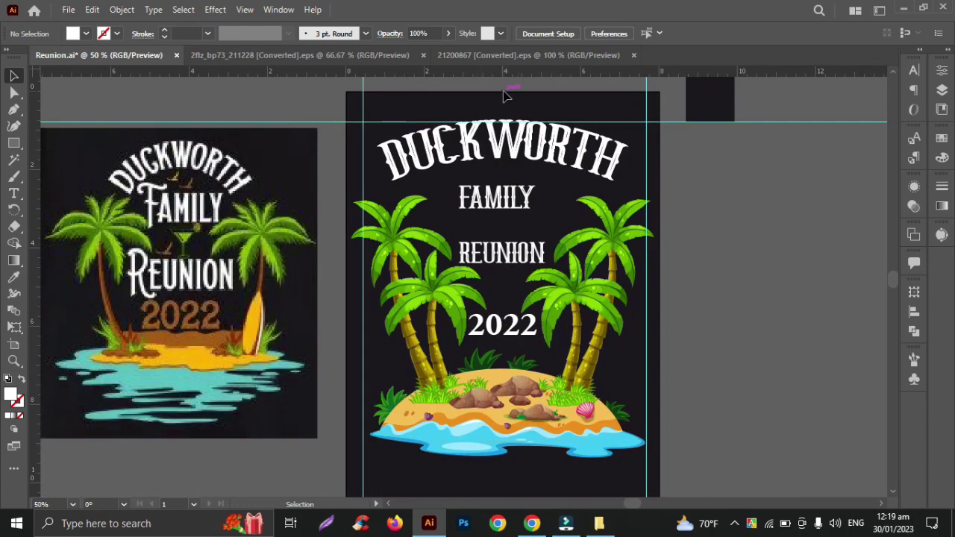
{"action": "left_click", "coordinate": [507, 143]}
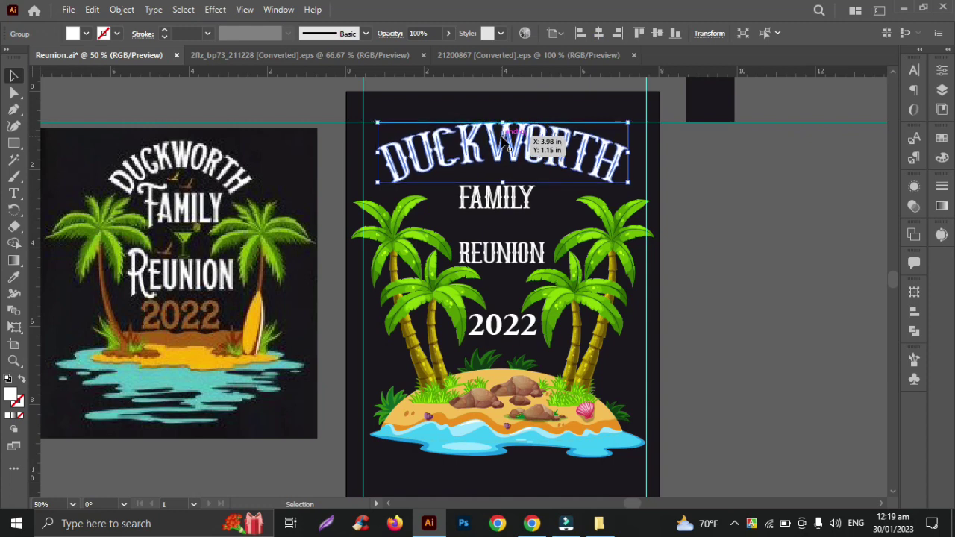
{"action": "left_click", "coordinate": [745, 253]}
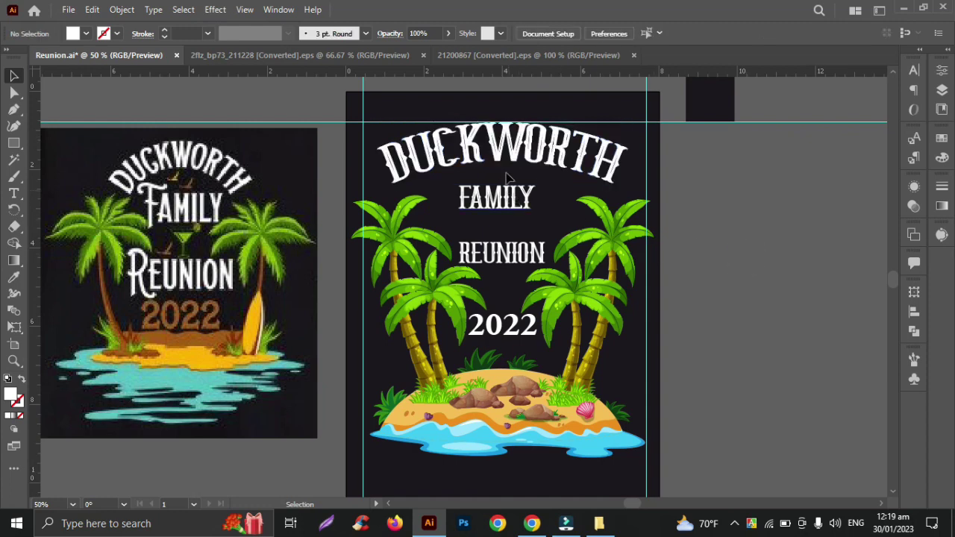
{"action": "left_click", "coordinate": [527, 270]}
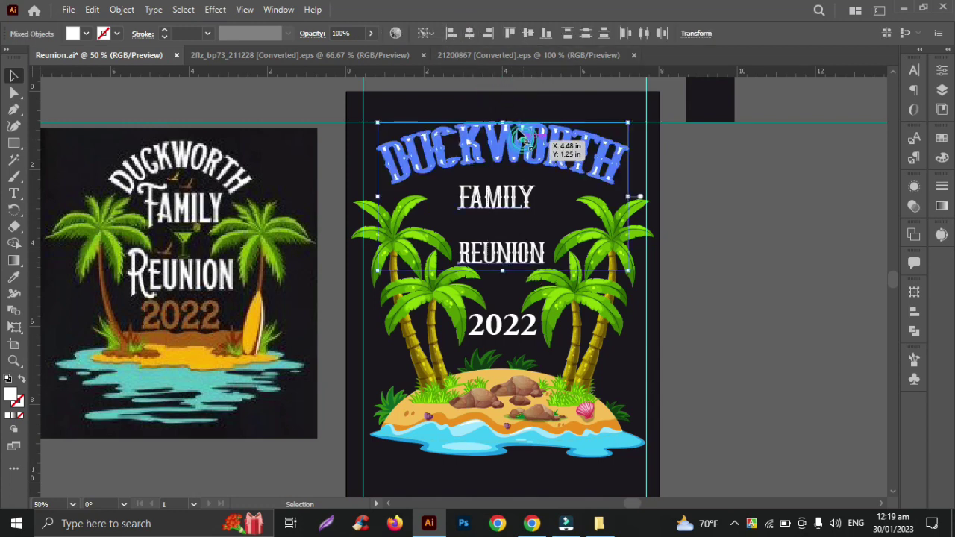
{"action": "left_click", "coordinate": [468, 33]}
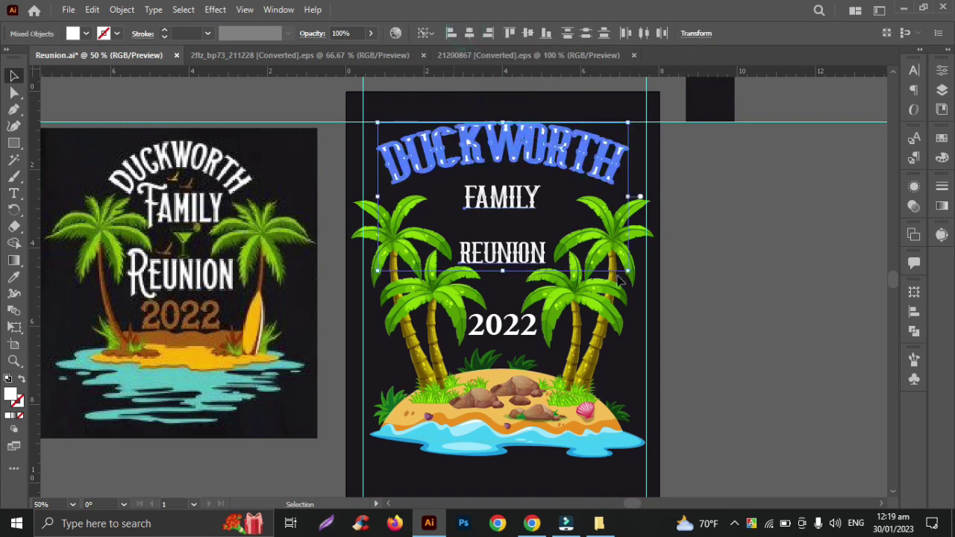
{"action": "left_click", "coordinate": [741, 281]}
{"action": "left_click", "coordinate": [496, 203]}
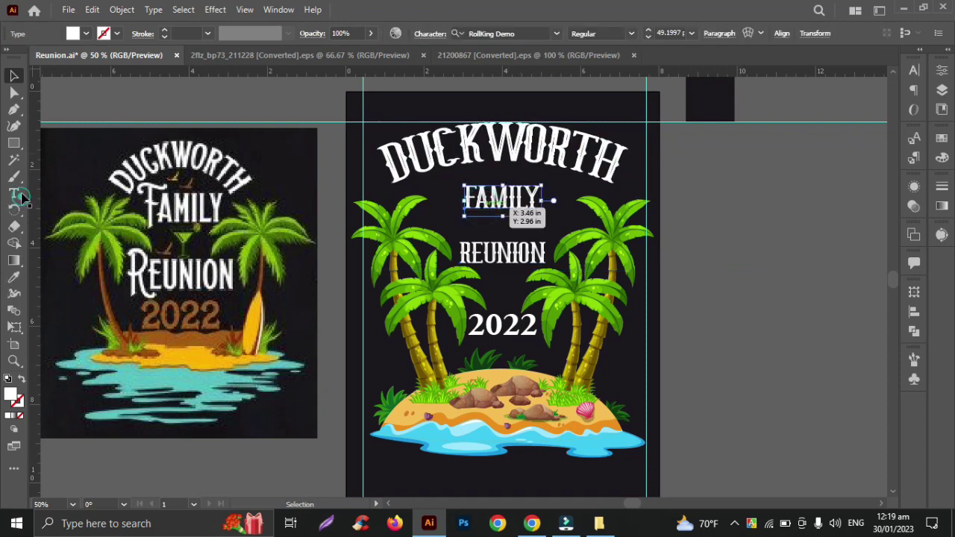
- Enlarge the first letter F of FAMILY to 72 pt
{"action": "key", "text": "t"}
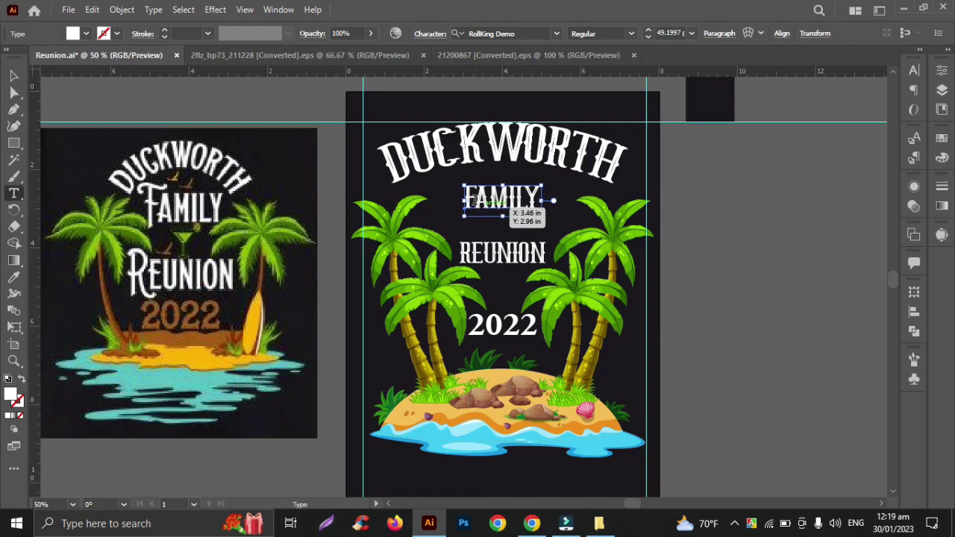
{"action": "left_click", "coordinate": [467, 201]}
{"action": "key", "text": "ctrl+shift+a"}
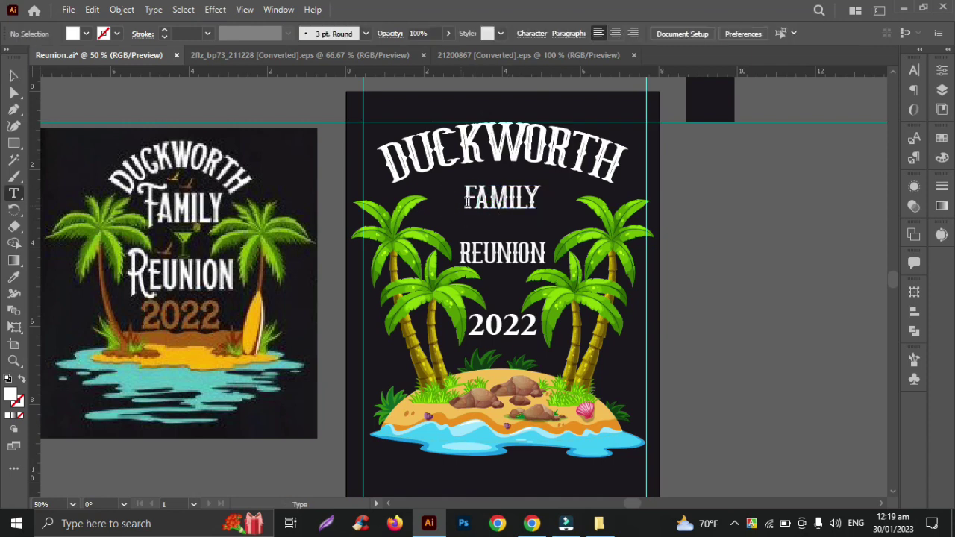
{"action": "left_click", "coordinate": [470, 198]}
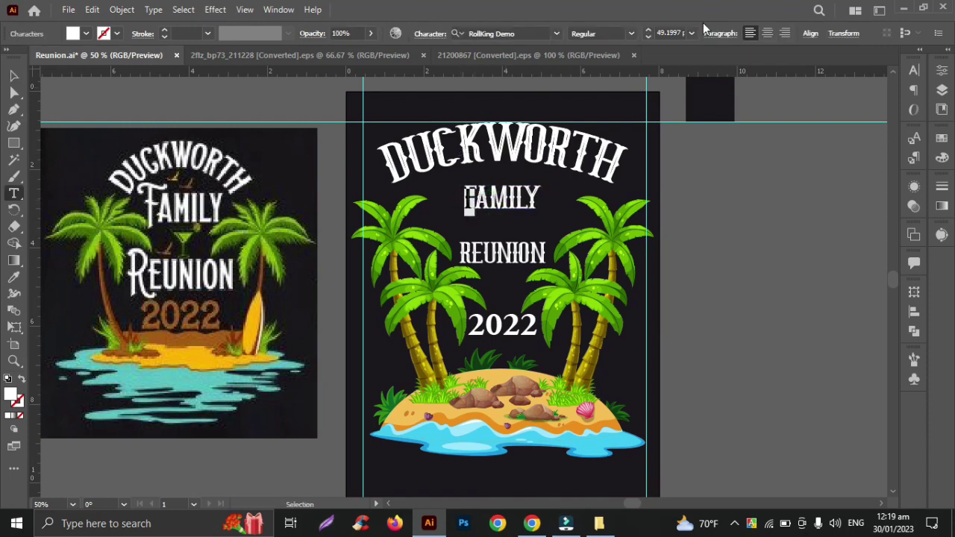
{"action": "left_click", "coordinate": [649, 30]}
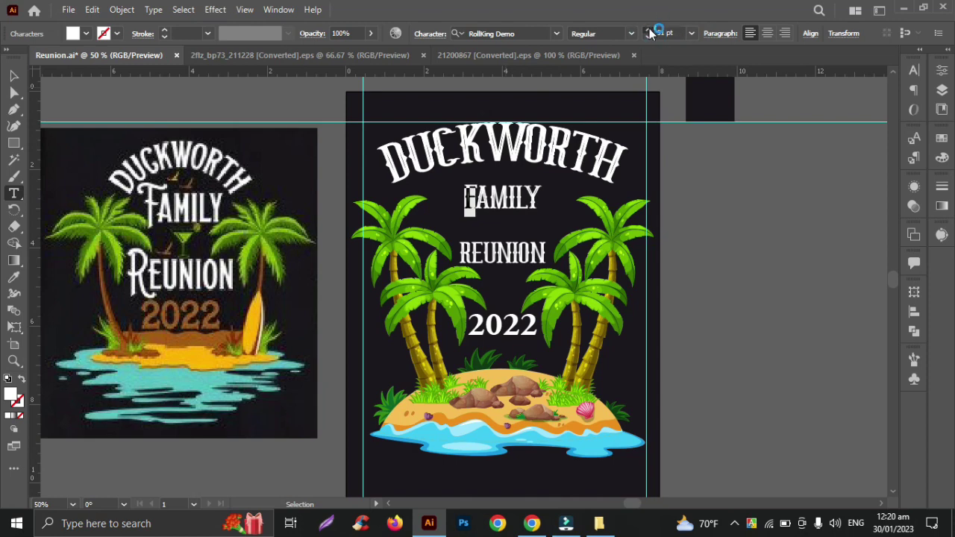
{"action": "left_click", "coordinate": [649, 29]}
{"action": "left_click", "coordinate": [649, 30]}
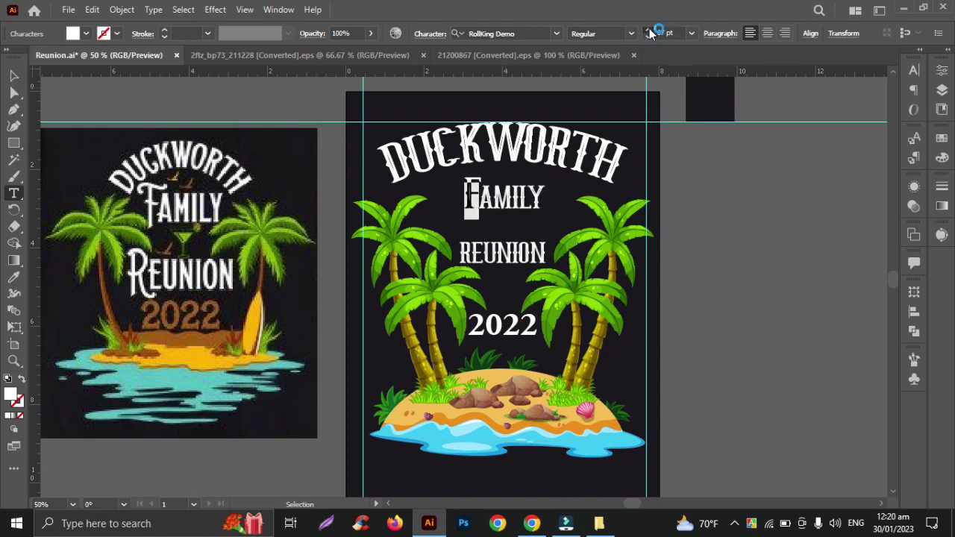
{"action": "left_click", "coordinate": [649, 30]}
{"action": "left_click", "coordinate": [648, 30]}
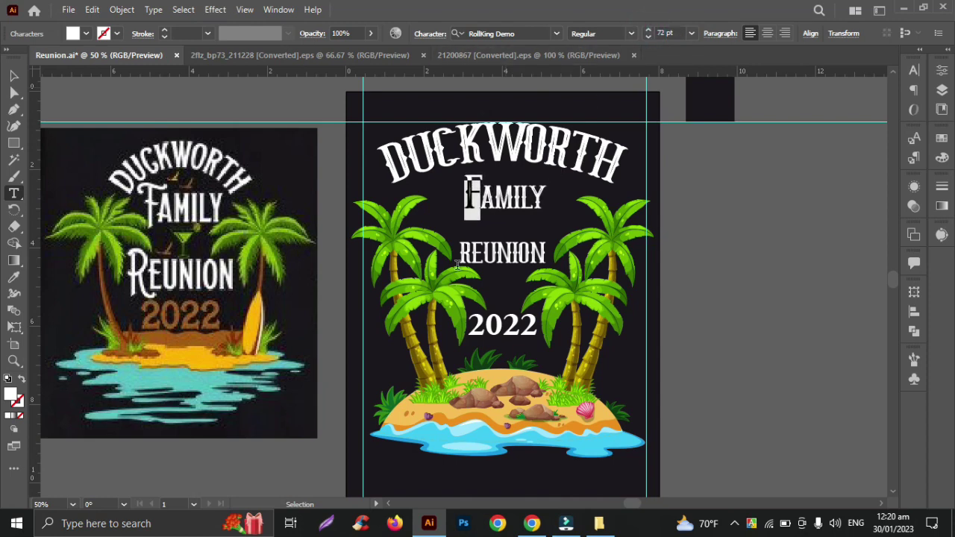
- Enlarge the first letter R of REUNION to 75 pt
{"action": "left_click_drag", "start_coordinate": [475, 252], "coordinate": [455, 256]}
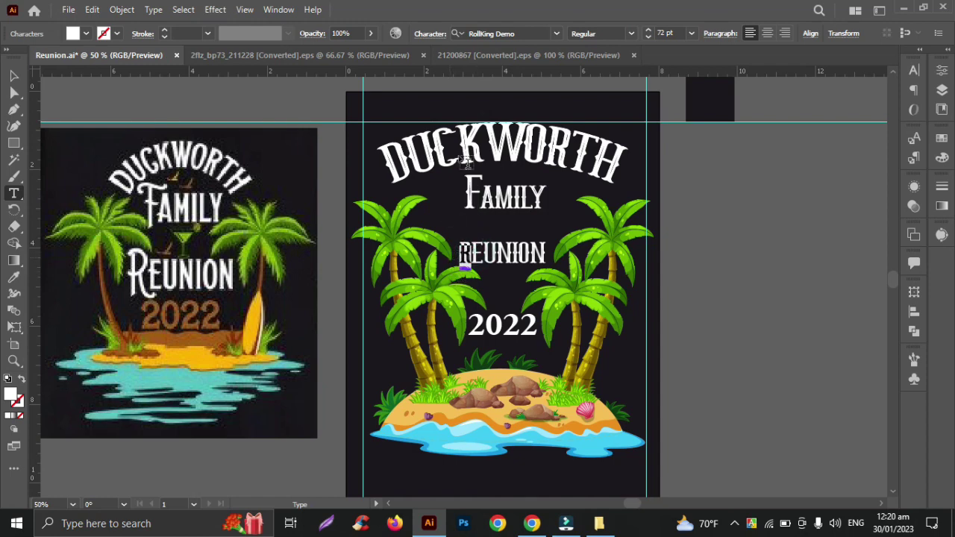
{"action": "left_click", "coordinate": [648, 31]}
{"action": "left_click", "coordinate": [648, 31]}
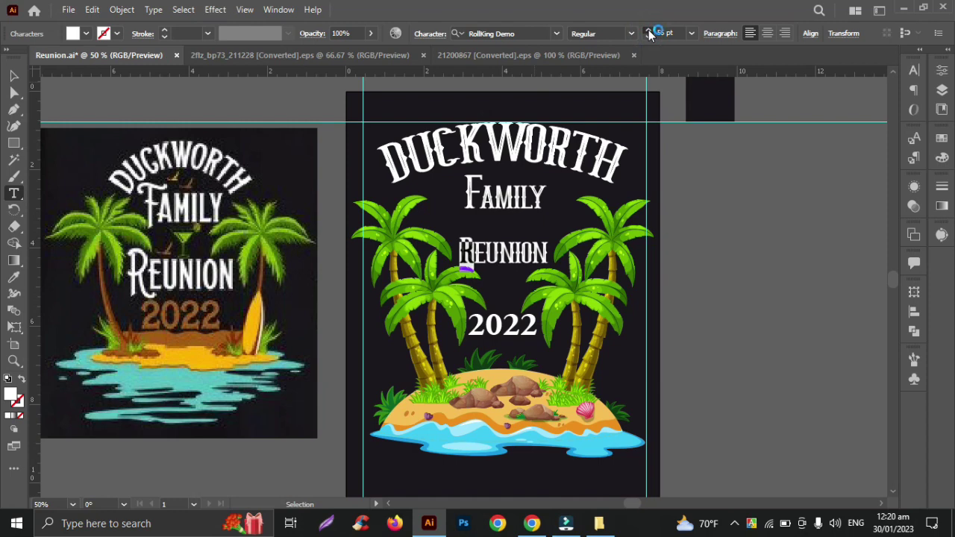
{"action": "left_click", "coordinate": [648, 30]}
{"action": "left_click", "coordinate": [648, 30]}
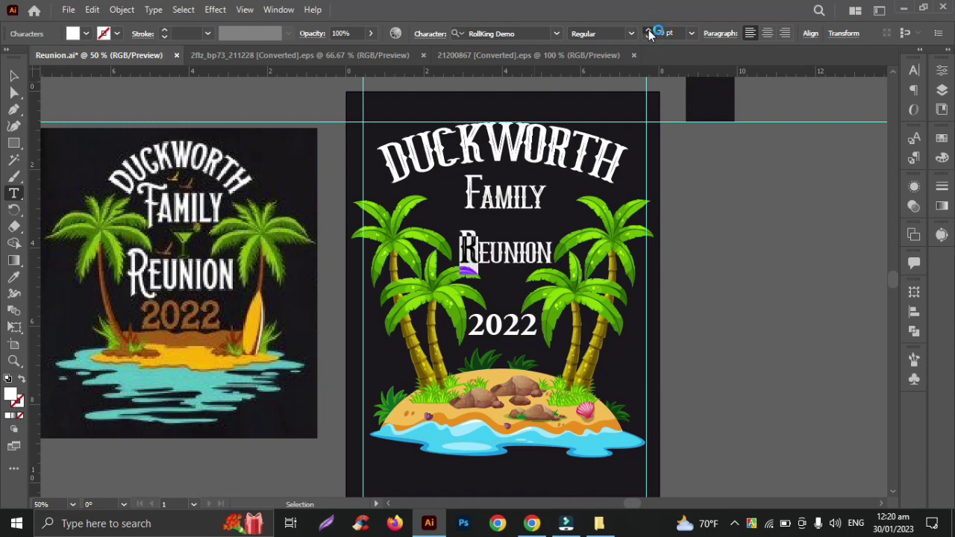
{"action": "left_click", "coordinate": [648, 32]}
{"action": "left_click", "coordinate": [648, 31]}
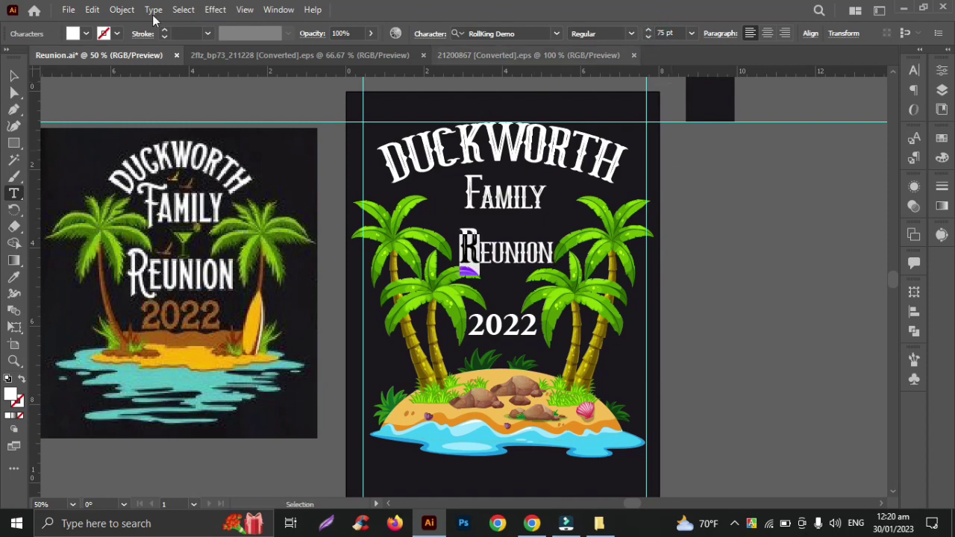
{"action": "left_click", "coordinate": [14, 75]}
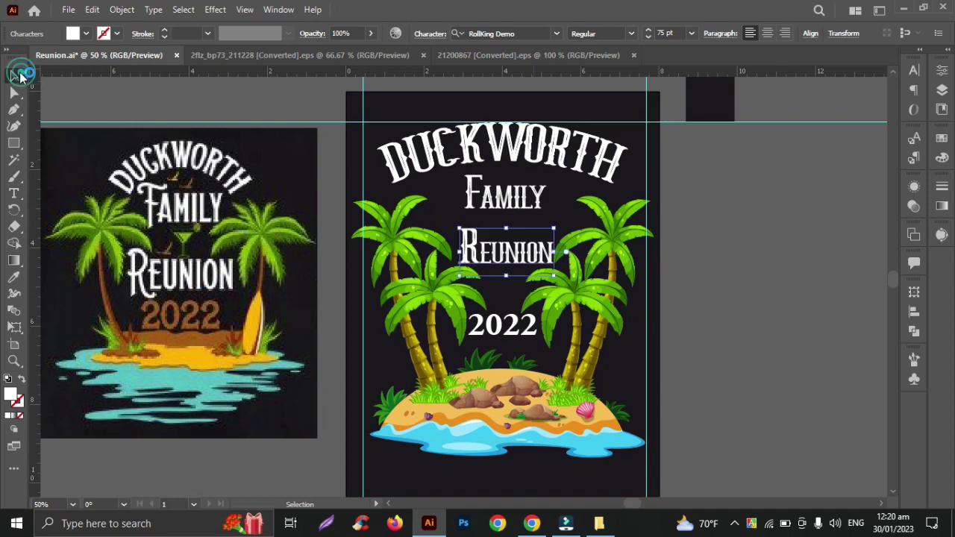
{"action": "left_click", "coordinate": [734, 369]}
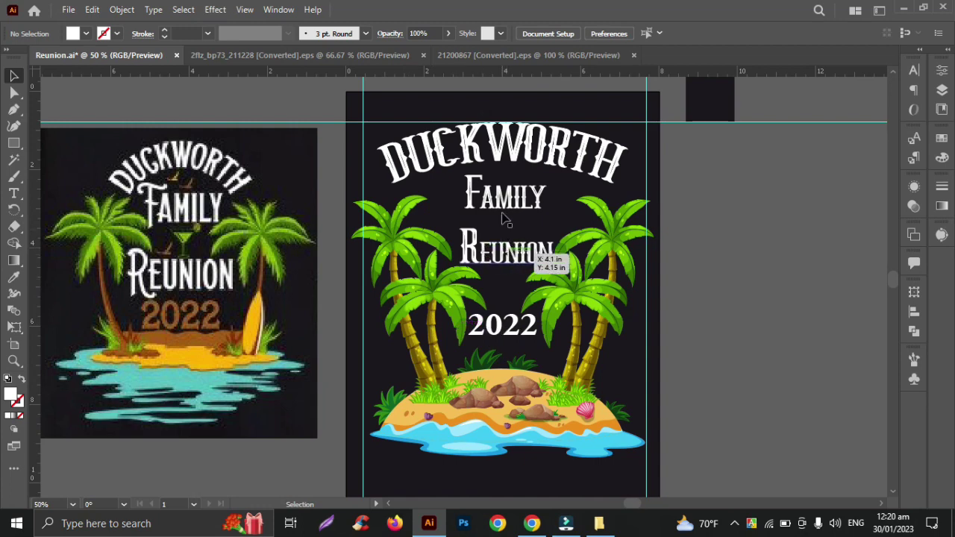
- Nudge FAMILY down just above REUNION, then return to Chrome's Freepik results
{"action": "left_click_drag", "start_coordinate": [509, 198], "coordinate": [511, 215]}
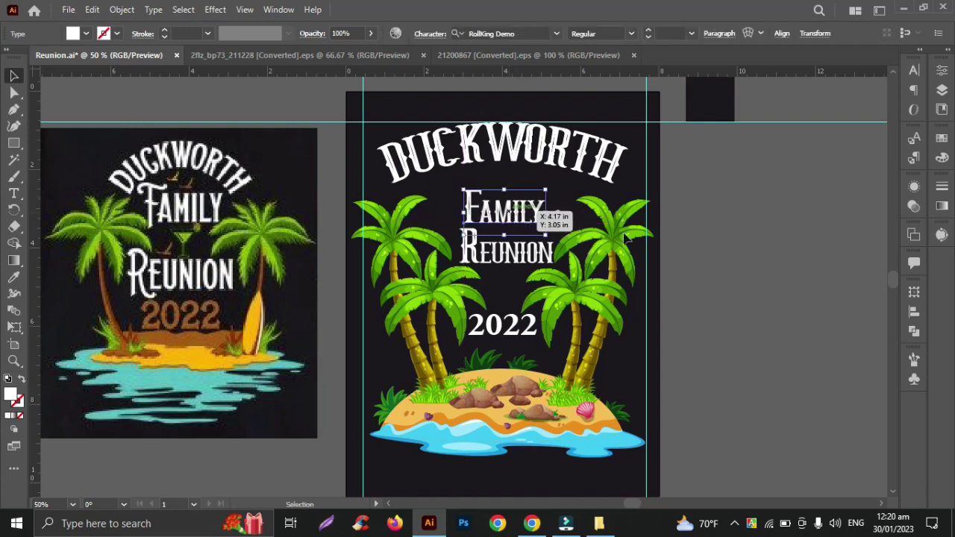
{"action": "left_click", "coordinate": [764, 265]}
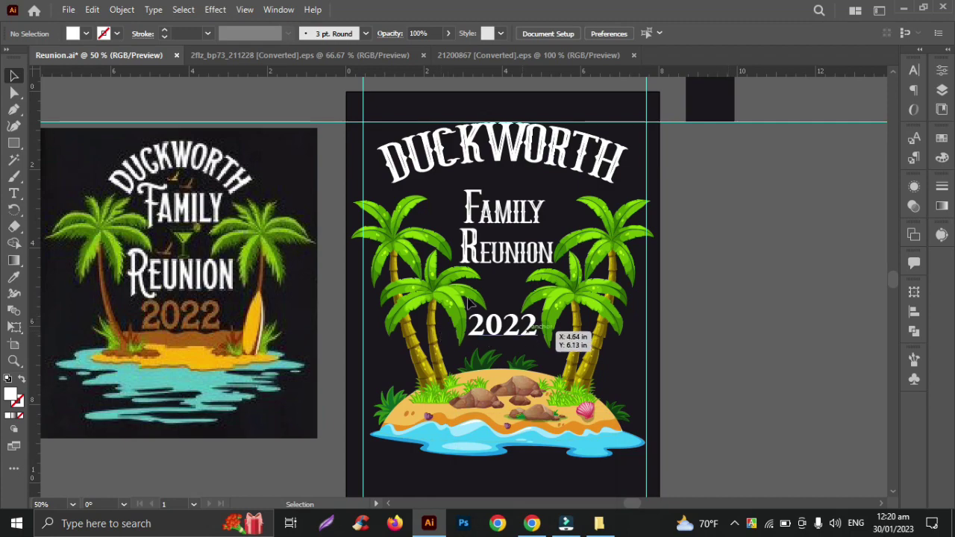
{"action": "left_click", "coordinate": [531, 523]}
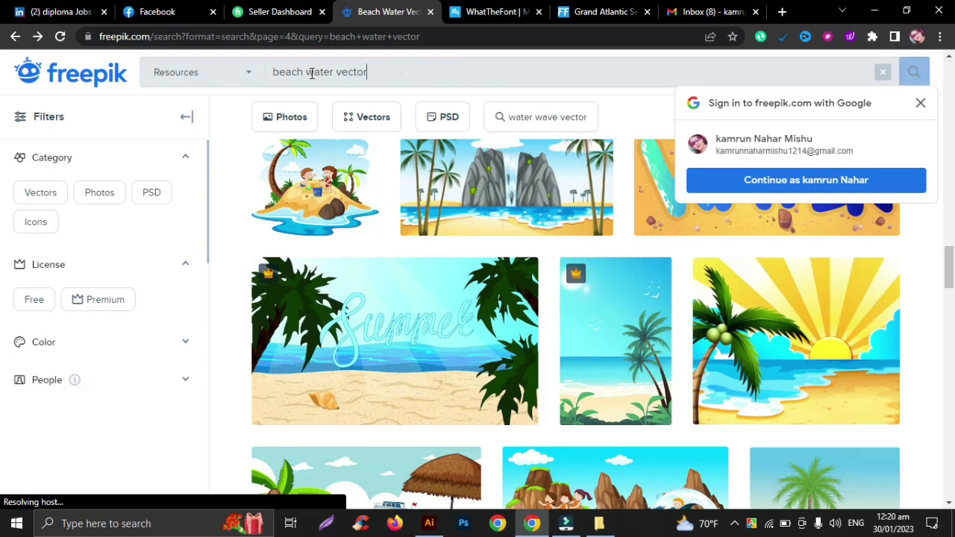
- Change the Freepik search query to 'wine glass vector'
{"action": "left_click_drag", "start_coordinate": [404, 77], "coordinate": [254, 76]}
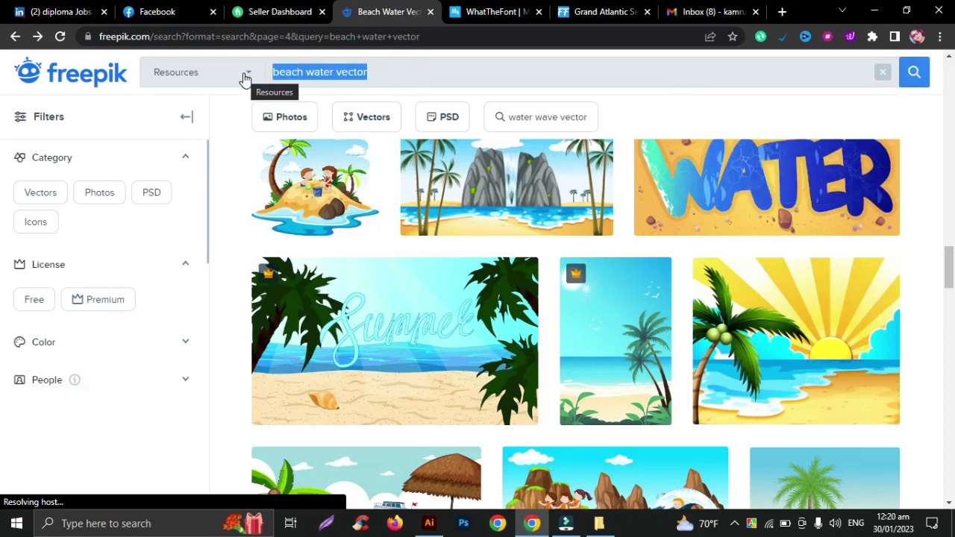
{"action": "type", "text": "winw"}
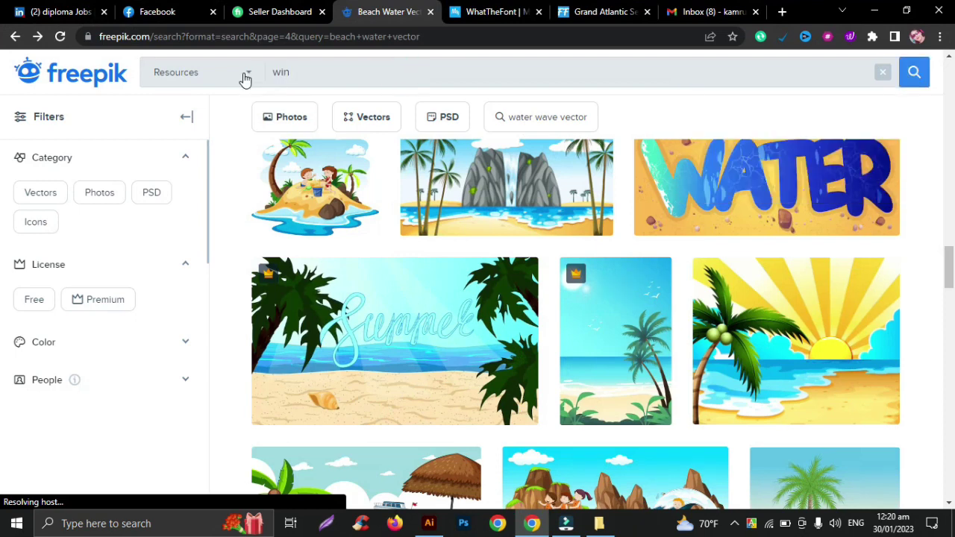
{"action": "key", "text": "Escape"}
{"action": "type", "text": "e vec"}
{"action": "type", "text": "tor"}
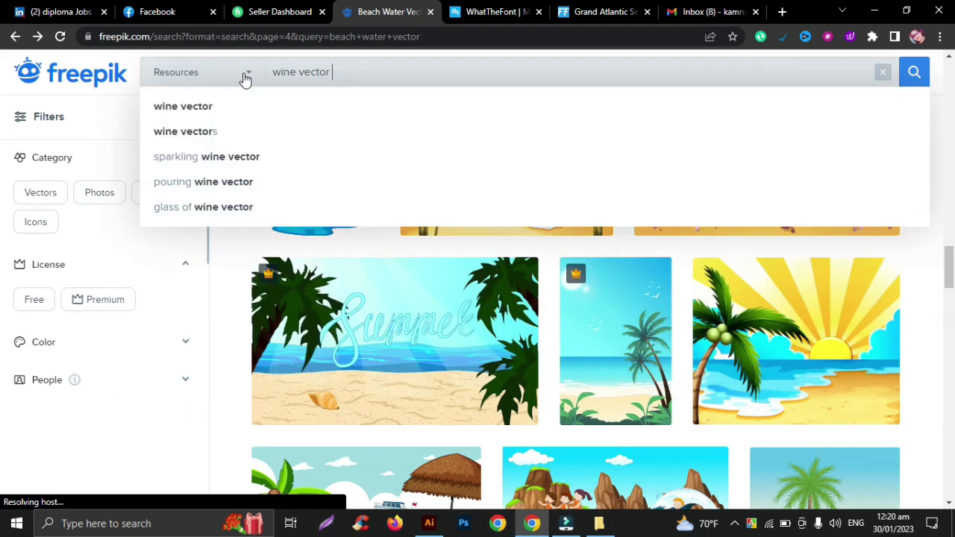
{"action": "key", "text": "BackSpace"}
{"action": "key", "text": "BackSpace"}
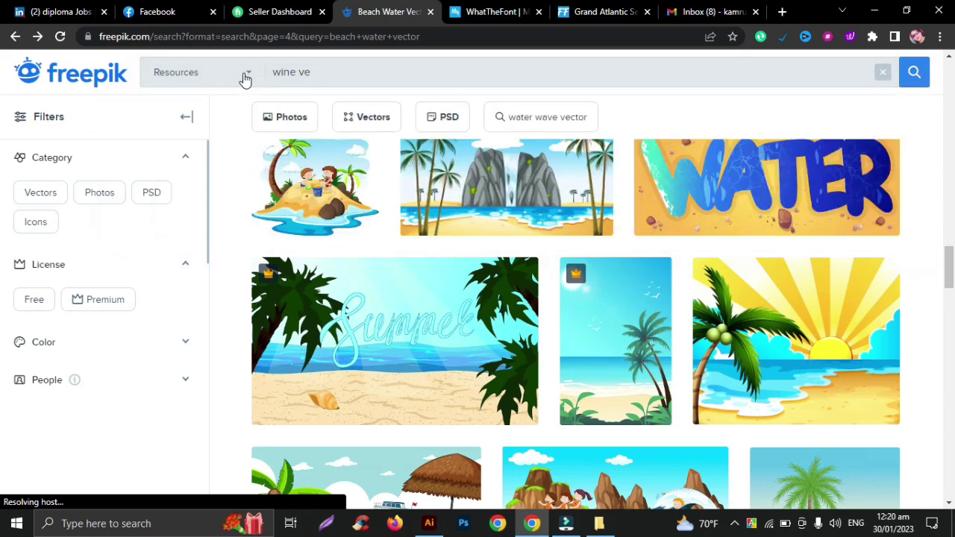
{"action": "key", "text": "BackSpace"}
{"action": "type", "text": "gla"}
{"action": "type", "text": "ss vector"}
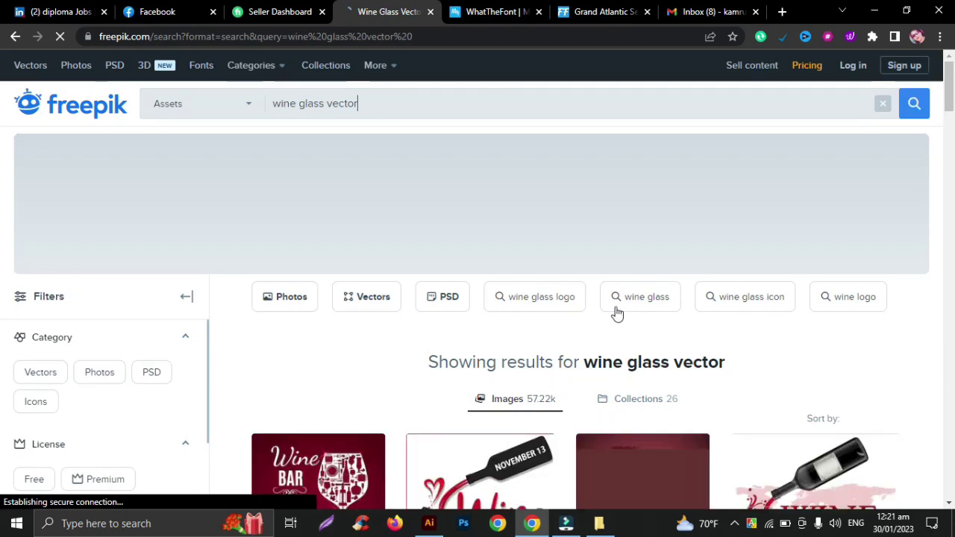
- Browse down through the 'wine glass vector' results, then back up a little
{"action": "scroll", "coordinate": [617, 313], "scroll_direction": "down", "scroll_amount": 3}
{"action": "scroll", "coordinate": [617, 313], "scroll_direction": "down", "scroll_amount": 2}
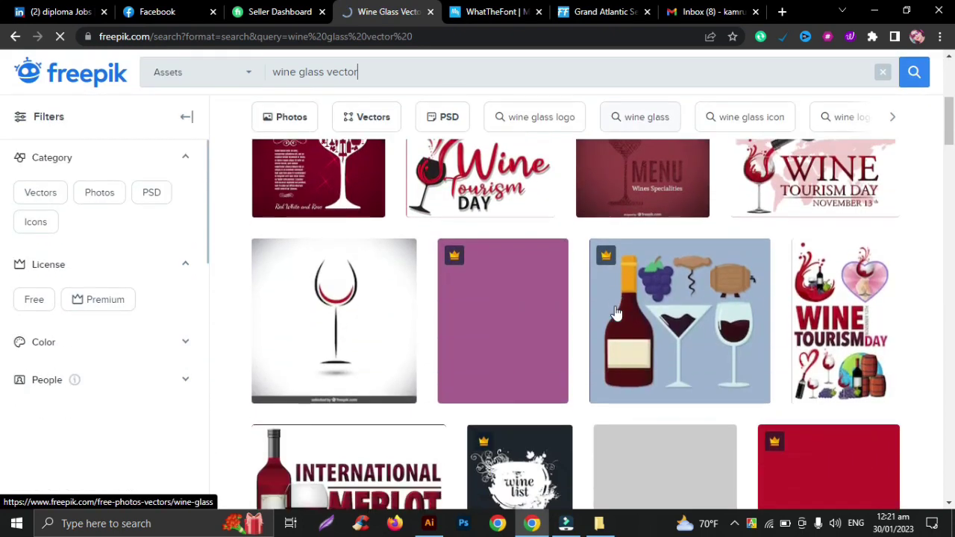
{"action": "scroll", "coordinate": [616, 313], "scroll_direction": "down", "scroll_amount": 2}
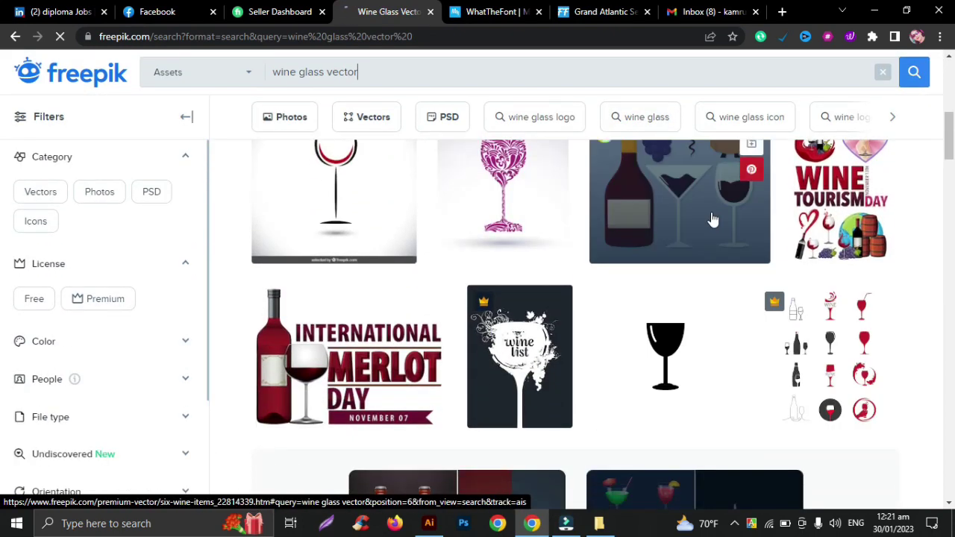
{"action": "scroll", "coordinate": [686, 254], "scroll_direction": "down", "scroll_amount": 2}
{"action": "scroll", "coordinate": [708, 224], "scroll_direction": "down", "scroll_amount": 1}
{"action": "scroll", "coordinate": [712, 219], "scroll_direction": "down", "scroll_amount": 2}
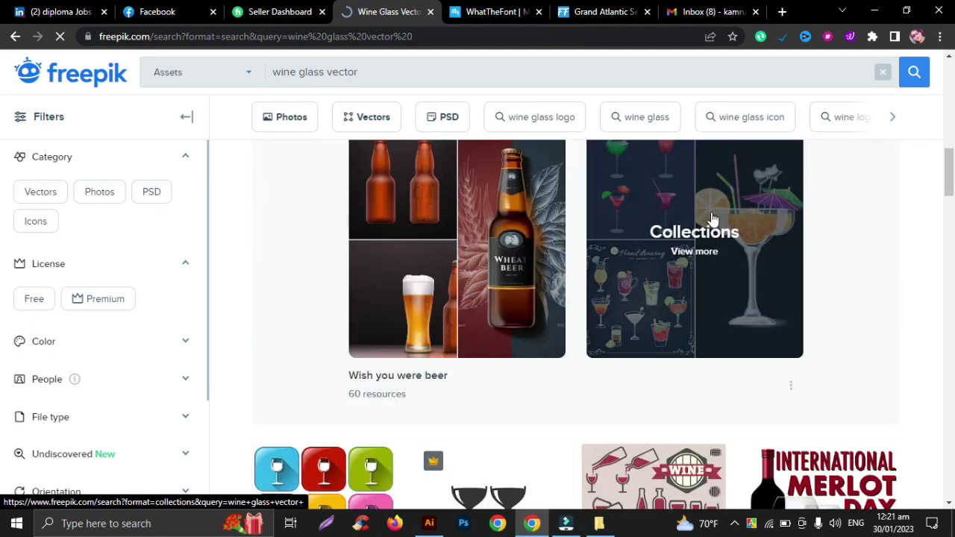
{"action": "scroll", "coordinate": [712, 218], "scroll_direction": "down", "scroll_amount": 1}
{"action": "scroll", "coordinate": [712, 219], "scroll_direction": "down", "scroll_amount": 1}
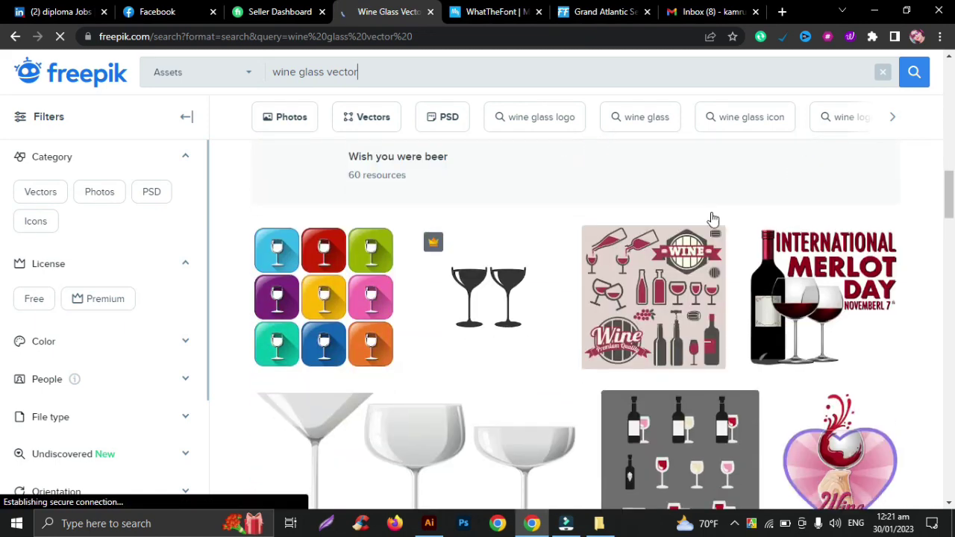
{"action": "scroll", "coordinate": [713, 218], "scroll_direction": "down", "scroll_amount": 2}
{"action": "scroll", "coordinate": [710, 218], "scroll_direction": "down", "scroll_amount": 3}
{"action": "scroll", "coordinate": [711, 212], "scroll_direction": "down", "scroll_amount": 2}
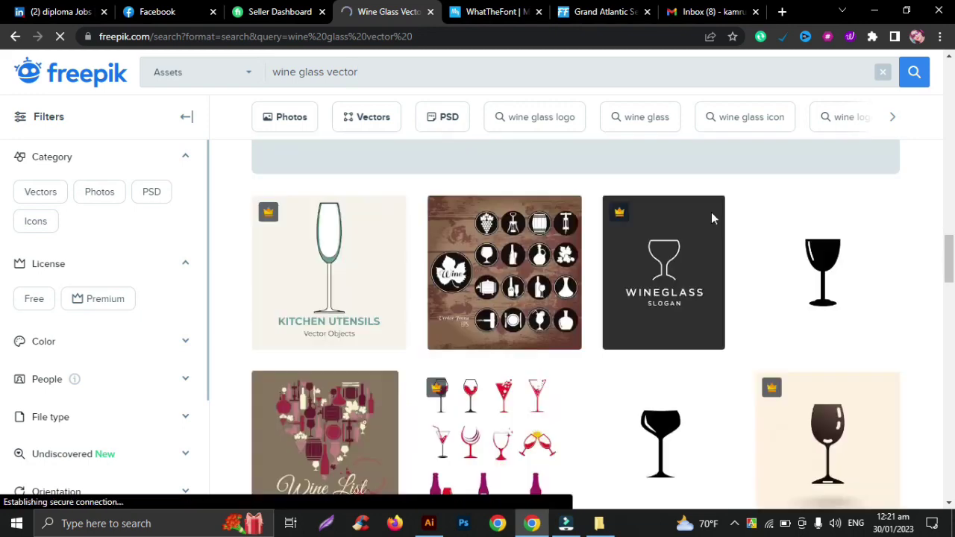
{"action": "scroll", "coordinate": [711, 211], "scroll_direction": "down", "scroll_amount": 2}
{"action": "scroll", "coordinate": [711, 216], "scroll_direction": "down", "scroll_amount": 3}
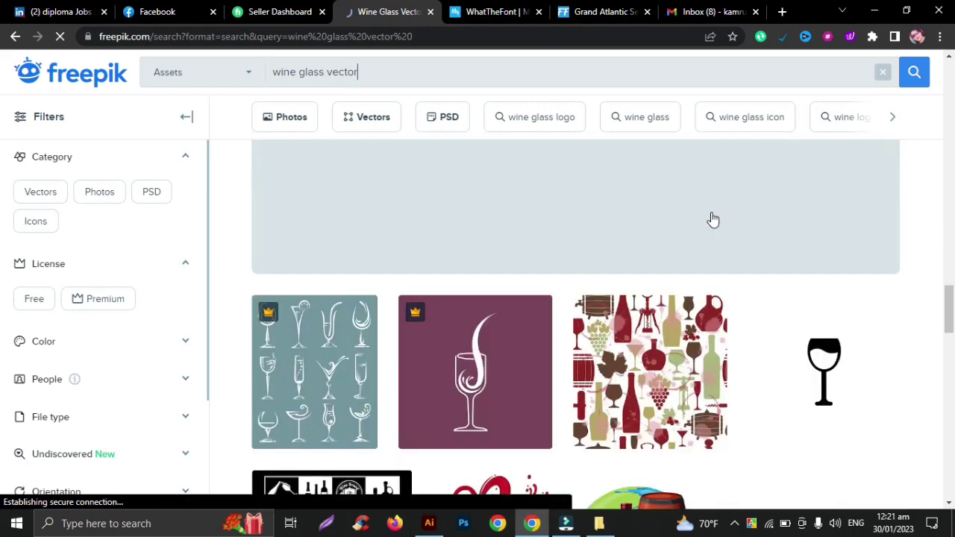
{"action": "scroll", "coordinate": [710, 216], "scroll_direction": "down", "scroll_amount": 2}
{"action": "scroll", "coordinate": [713, 219], "scroll_direction": "down", "scroll_amount": 3}
{"action": "scroll", "coordinate": [711, 211], "scroll_direction": "down", "scroll_amount": 3}
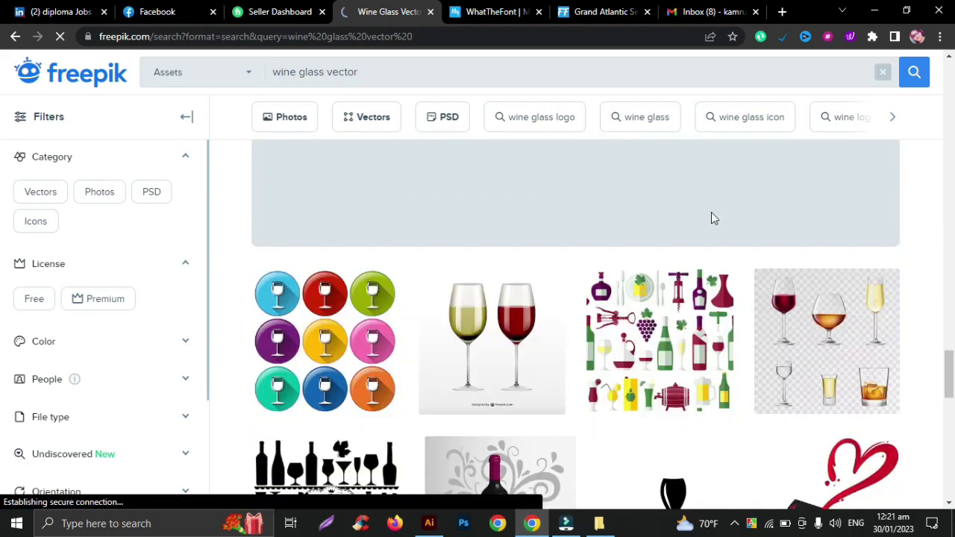
{"action": "scroll", "coordinate": [710, 218], "scroll_direction": "down", "scroll_amount": 2}
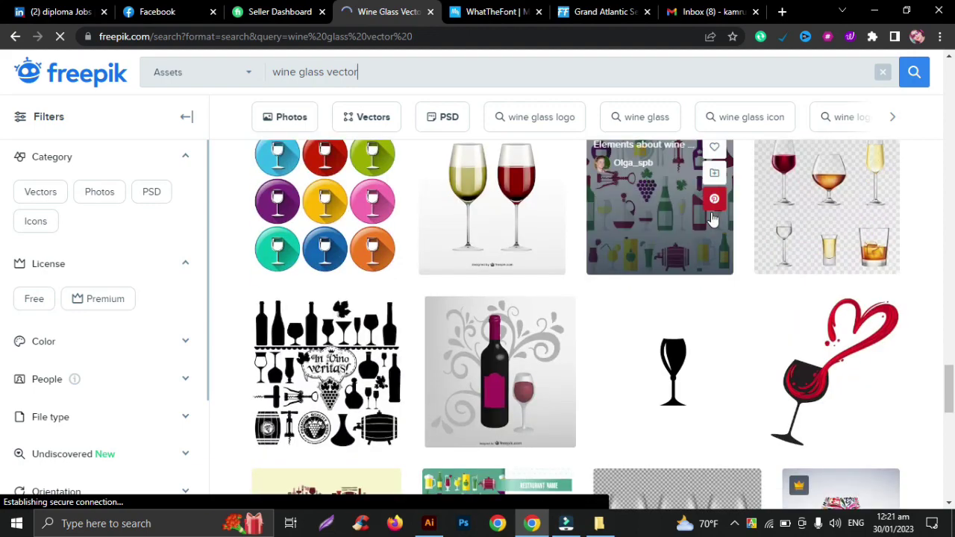
{"action": "scroll", "coordinate": [712, 219], "scroll_direction": "down", "scroll_amount": 2}
{"action": "scroll", "coordinate": [712, 219], "scroll_direction": "down", "scroll_amount": 3}
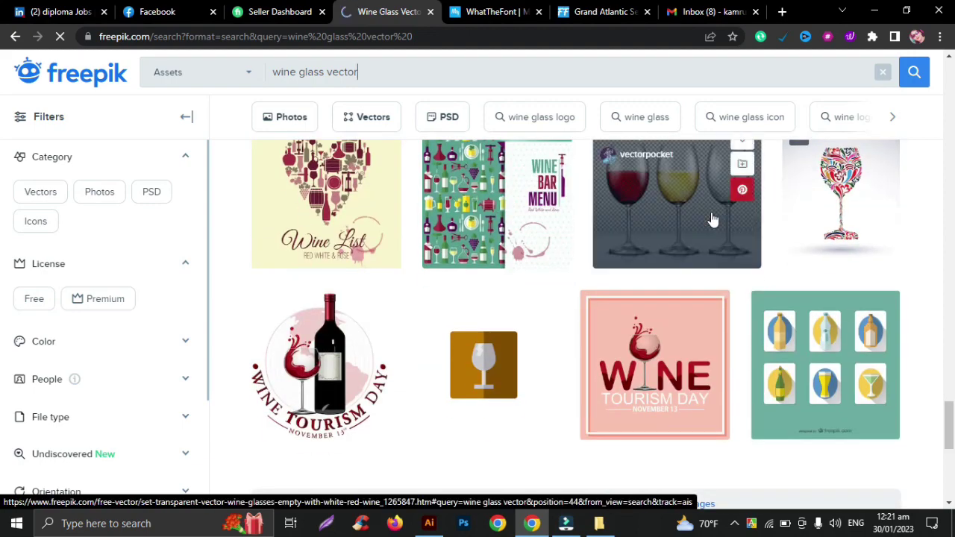
{"action": "scroll", "coordinate": [712, 219], "scroll_direction": "down", "scroll_amount": 3}
{"action": "scroll", "coordinate": [713, 218], "scroll_direction": "up", "scroll_amount": 2}
{"action": "scroll", "coordinate": [712, 219], "scroll_direction": "up", "scroll_amount": 1}
{"action": "scroll", "coordinate": [712, 218], "scroll_direction": "up", "scroll_amount": 3}
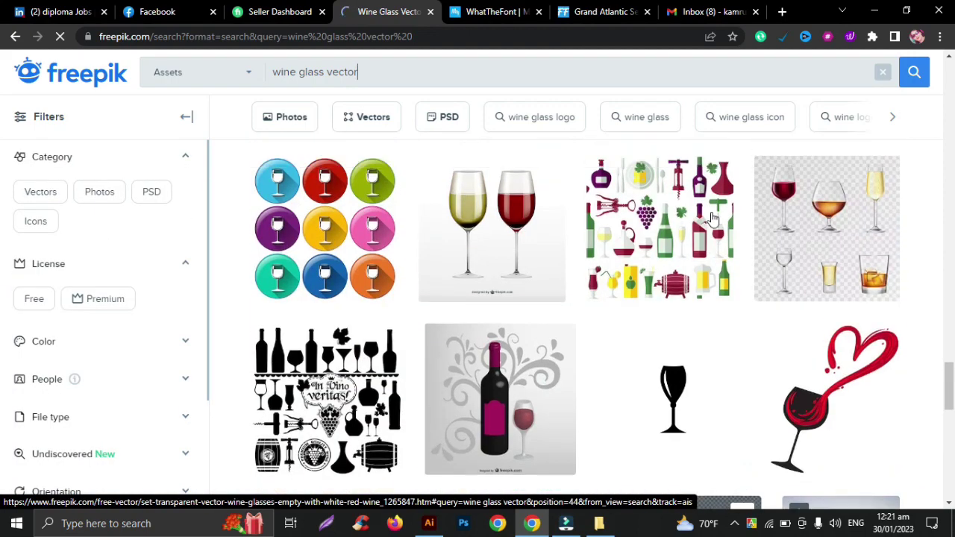
{"action": "scroll", "coordinate": [712, 219], "scroll_direction": "up", "scroll_amount": 2}
- Preview the red and white wine glasses vector, then return to the results list
{"action": "left_click", "coordinate": [481, 351]}
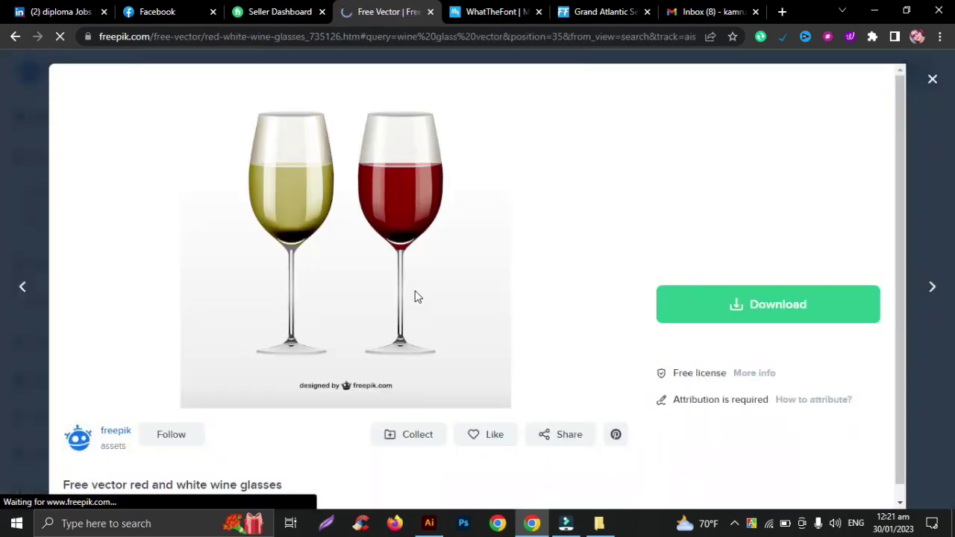
{"action": "left_click", "coordinate": [932, 81]}
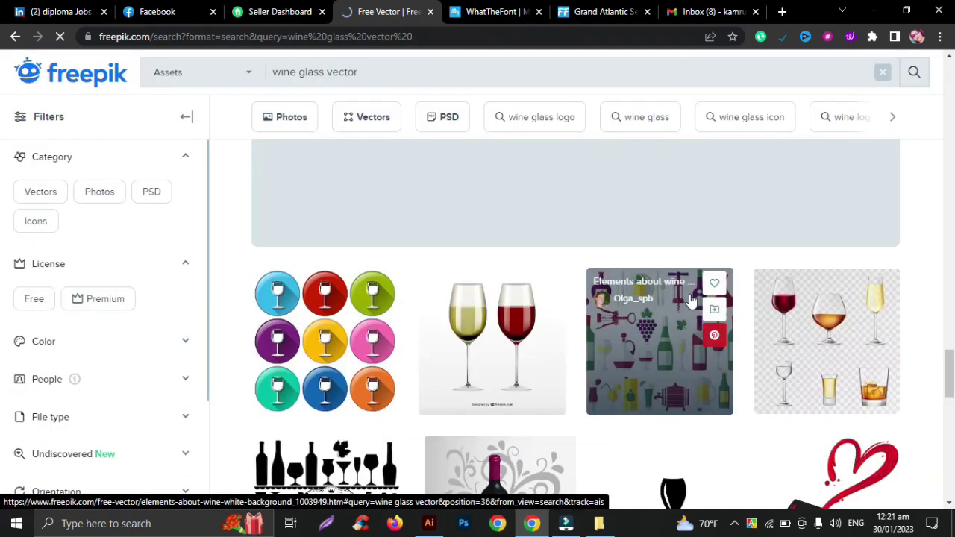
{"action": "scroll", "coordinate": [690, 297], "scroll_direction": "down", "scroll_amount": 4}
{"action": "scroll", "coordinate": [689, 297], "scroll_direction": "down", "scroll_amount": 2}
{"action": "scroll", "coordinate": [689, 299], "scroll_direction": "down", "scroll_amount": 2}
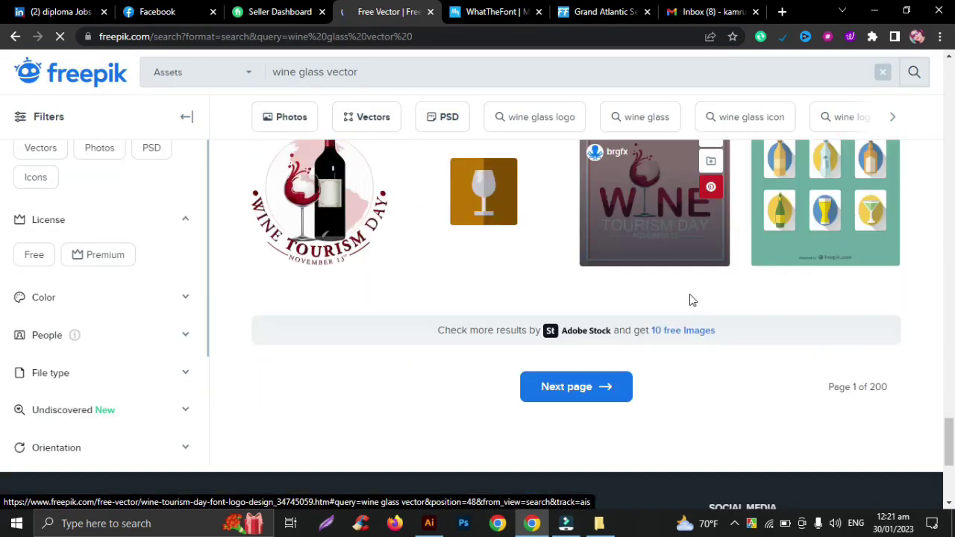
{"action": "scroll", "coordinate": [672, 261], "scroll_direction": "down", "scroll_amount": 2}
- Go to page 2 of results, dismiss the advertisement, and browse down its vectors
{"action": "left_click", "coordinate": [610, 214]}
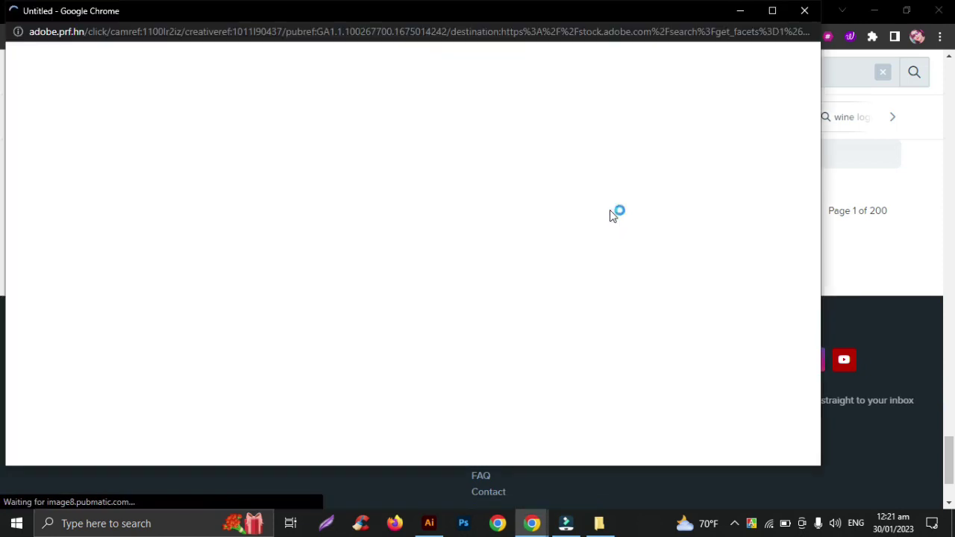
{"action": "left_click", "coordinate": [816, 10]}
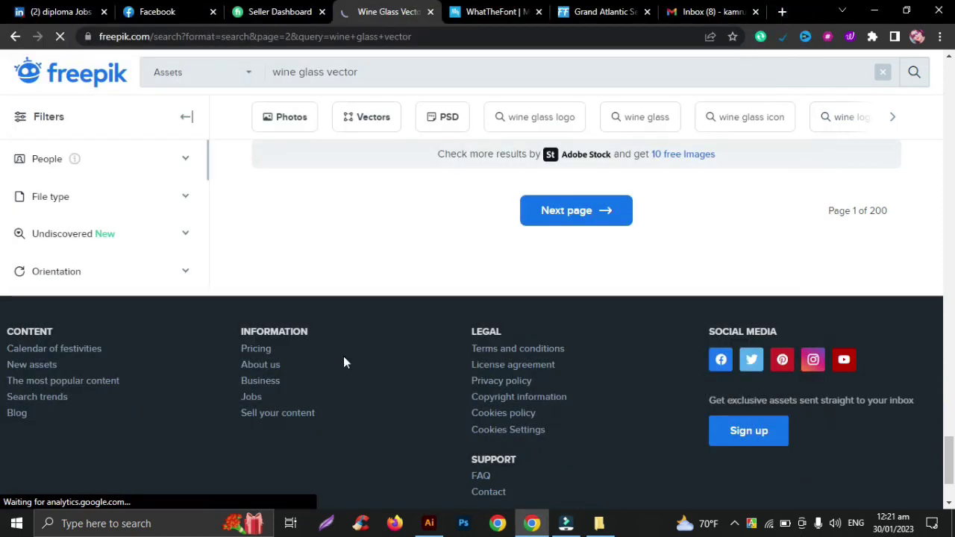
{"action": "scroll", "coordinate": [493, 334], "scroll_direction": "down", "scroll_amount": 2}
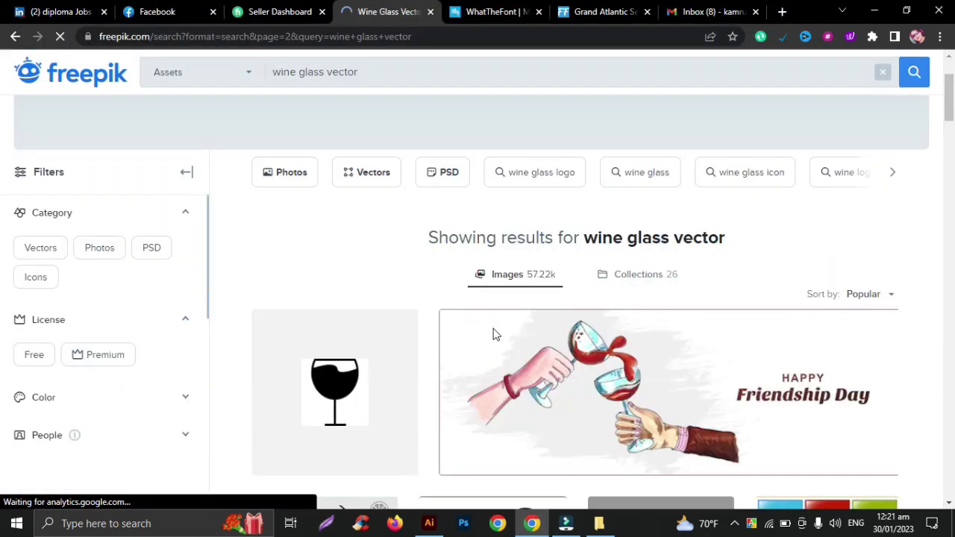
{"action": "scroll", "coordinate": [493, 333], "scroll_direction": "down", "scroll_amount": 2}
{"action": "scroll", "coordinate": [493, 333], "scroll_direction": "down", "scroll_amount": 3}
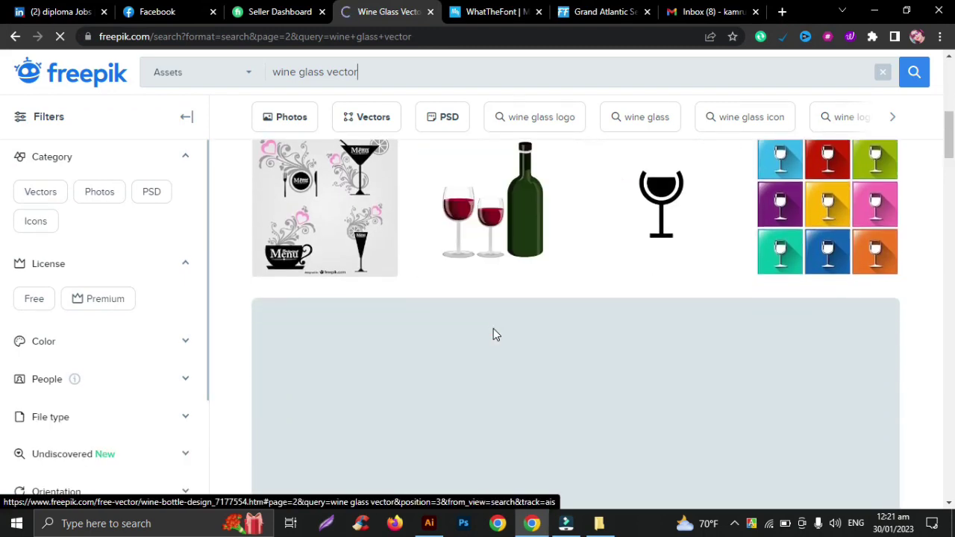
{"action": "scroll", "coordinate": [493, 334], "scroll_direction": "down", "scroll_amount": 3}
{"action": "scroll", "coordinate": [493, 333], "scroll_direction": "down", "scroll_amount": 2}
{"action": "scroll", "coordinate": [493, 333], "scroll_direction": "down", "scroll_amount": 1}
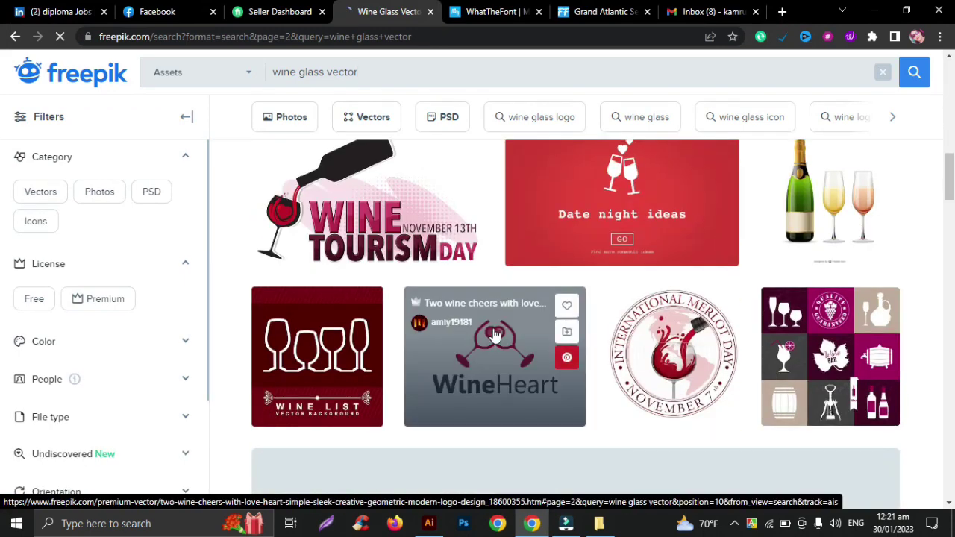
{"action": "scroll", "coordinate": [493, 334], "scroll_direction": "down", "scroll_amount": 4}
{"action": "scroll", "coordinate": [493, 333], "scroll_direction": "down", "scroll_amount": 2}
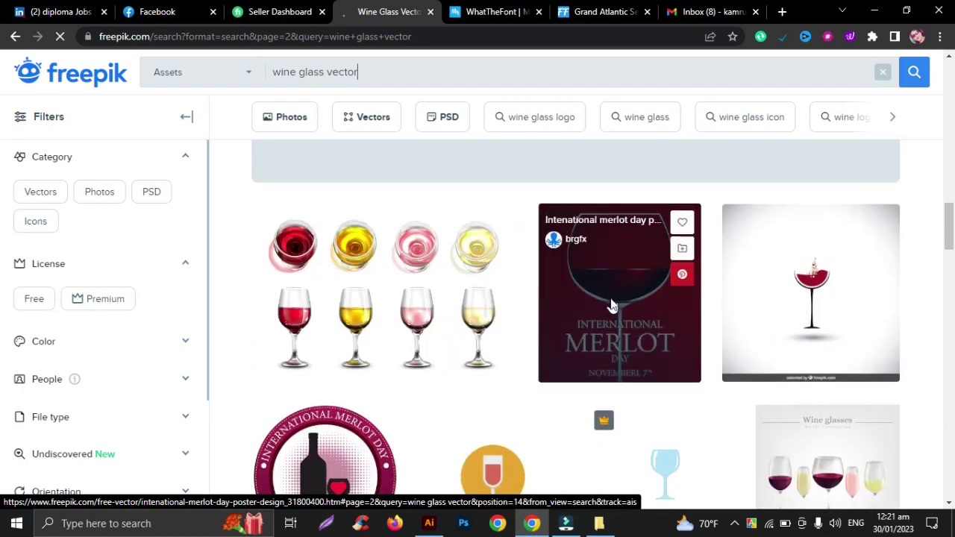
{"action": "scroll", "coordinate": [610, 304], "scroll_direction": "down", "scroll_amount": 4}
{"action": "scroll", "coordinate": [610, 304], "scroll_direction": "down", "scroll_amount": 3}
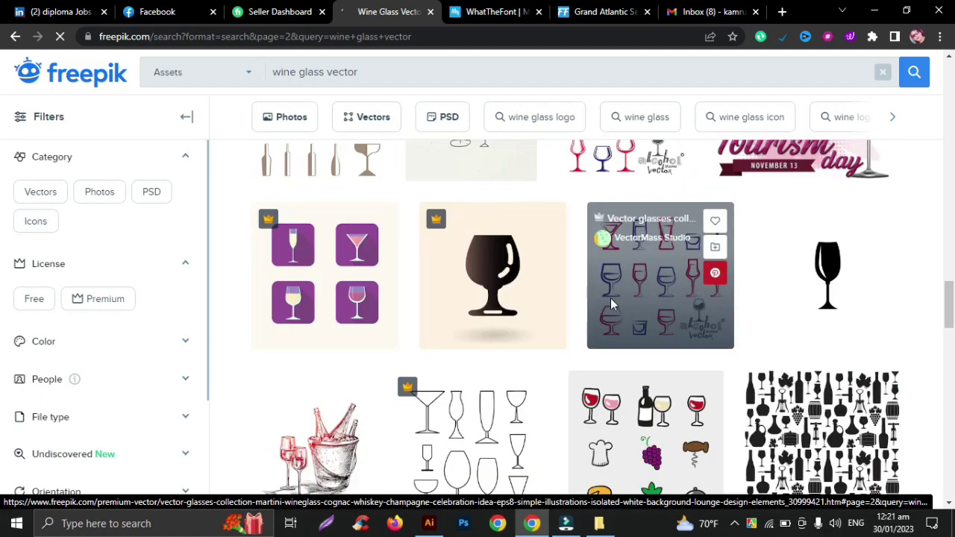
{"action": "scroll", "coordinate": [610, 304], "scroll_direction": "down", "scroll_amount": 3}
{"action": "scroll", "coordinate": [610, 305], "scroll_direction": "down", "scroll_amount": 3}
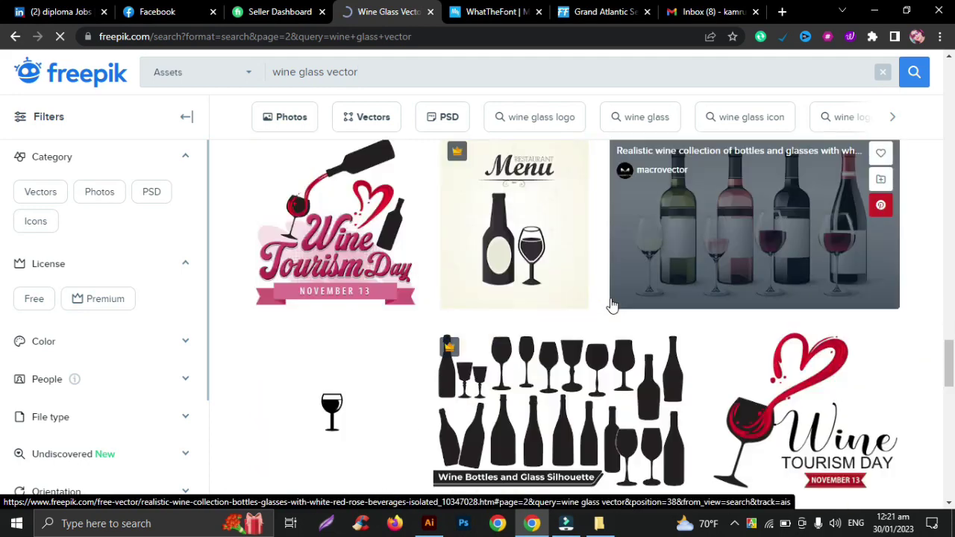
{"action": "scroll", "coordinate": [610, 305], "scroll_direction": "down", "scroll_amount": 1}
{"action": "scroll", "coordinate": [610, 304], "scroll_direction": "down", "scroll_amount": 3}
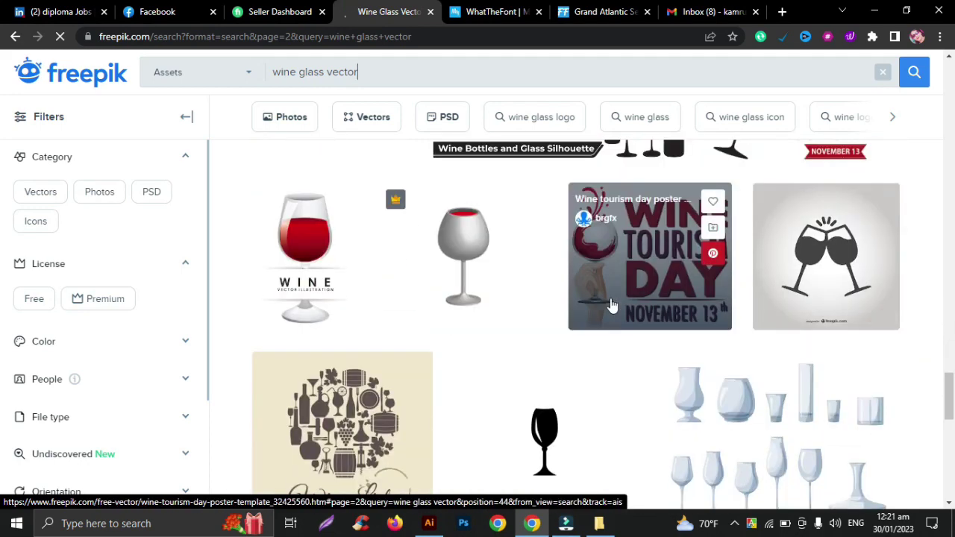
{"action": "scroll", "coordinate": [610, 304], "scroll_direction": "down", "scroll_amount": 3}
{"action": "scroll", "coordinate": [610, 304], "scroll_direction": "down", "scroll_amount": 1}
{"action": "scroll", "coordinate": [610, 304], "scroll_direction": "down", "scroll_amount": 2}
{"action": "scroll", "coordinate": [610, 305], "scroll_direction": "down", "scroll_amount": 2}
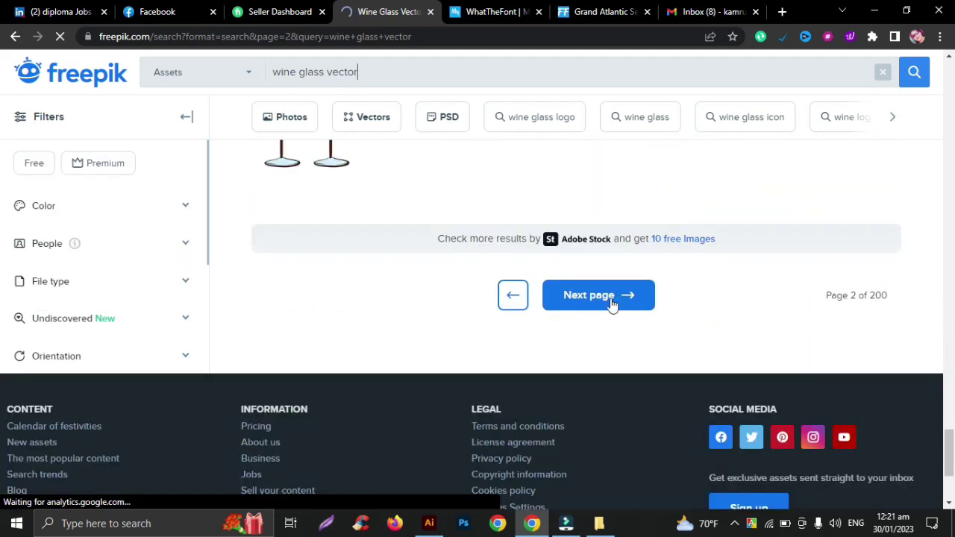
- Scroll back up page 2 past the wine glass, bottle and Merlot Day vectors to the top
{"action": "scroll", "coordinate": [610, 304], "scroll_direction": "up", "scroll_amount": 3}
{"action": "scroll", "coordinate": [610, 304], "scroll_direction": "up", "scroll_amount": 2}
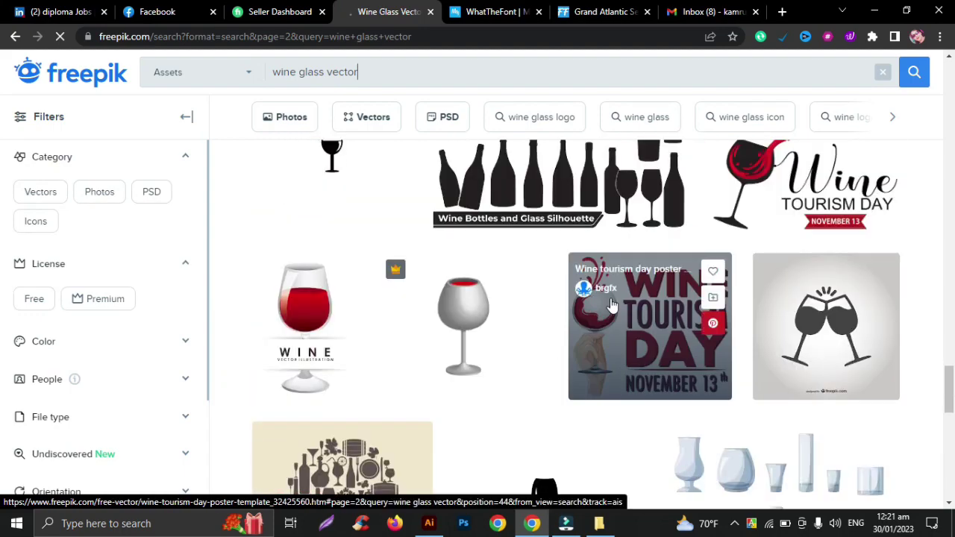
{"action": "scroll", "coordinate": [610, 305], "scroll_direction": "up", "scroll_amount": 1}
{"action": "scroll", "coordinate": [610, 304], "scroll_direction": "up", "scroll_amount": 2}
{"action": "scroll", "coordinate": [610, 305], "scroll_direction": "up", "scroll_amount": 1}
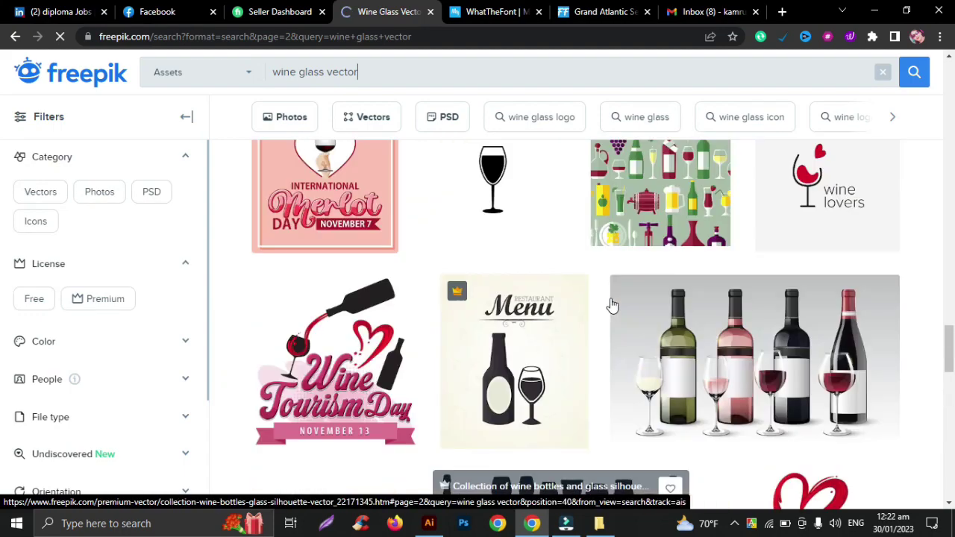
{"action": "scroll", "coordinate": [610, 304], "scroll_direction": "up", "scroll_amount": 1}
{"action": "scroll", "coordinate": [611, 304], "scroll_direction": "up", "scroll_amount": 3}
{"action": "scroll", "coordinate": [610, 304], "scroll_direction": "up", "scroll_amount": 1}
{"action": "scroll", "coordinate": [610, 305], "scroll_direction": "up", "scroll_amount": 1}
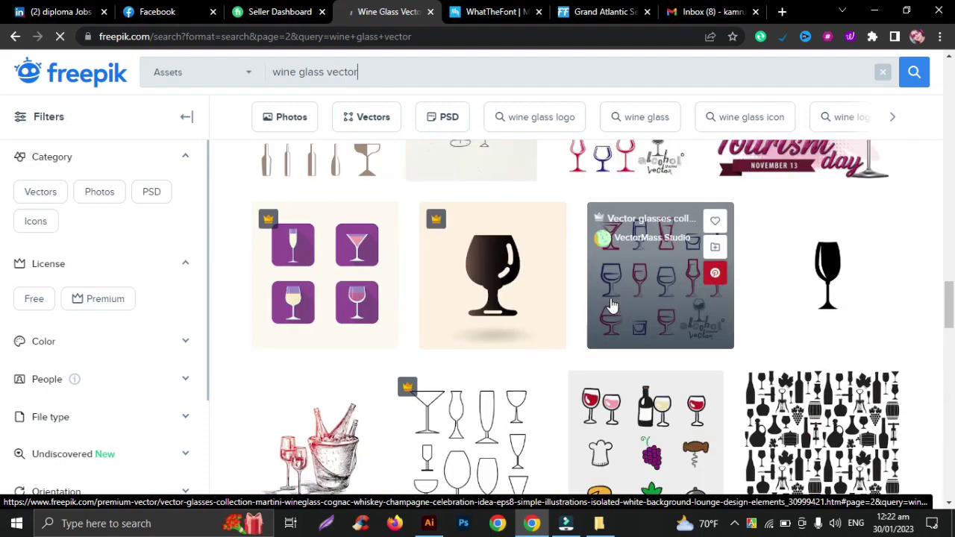
{"action": "scroll", "coordinate": [610, 304], "scroll_direction": "up", "scroll_amount": 2}
{"action": "scroll", "coordinate": [610, 305], "scroll_direction": "up", "scroll_amount": 3}
{"action": "scroll", "coordinate": [610, 304], "scroll_direction": "up", "scroll_amount": 2}
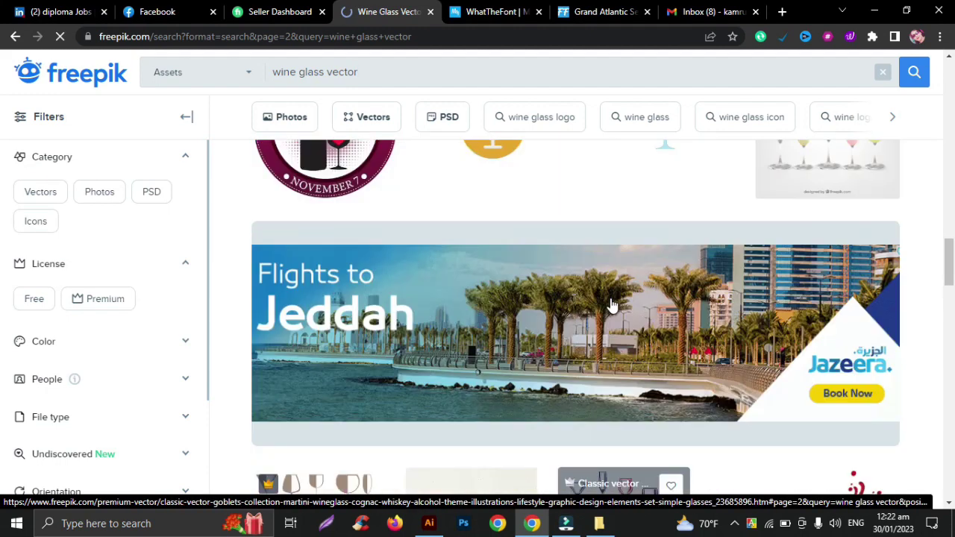
{"action": "scroll", "coordinate": [610, 304], "scroll_direction": "up", "scroll_amount": 3}
{"action": "scroll", "coordinate": [610, 305], "scroll_direction": "up", "scroll_amount": 1}
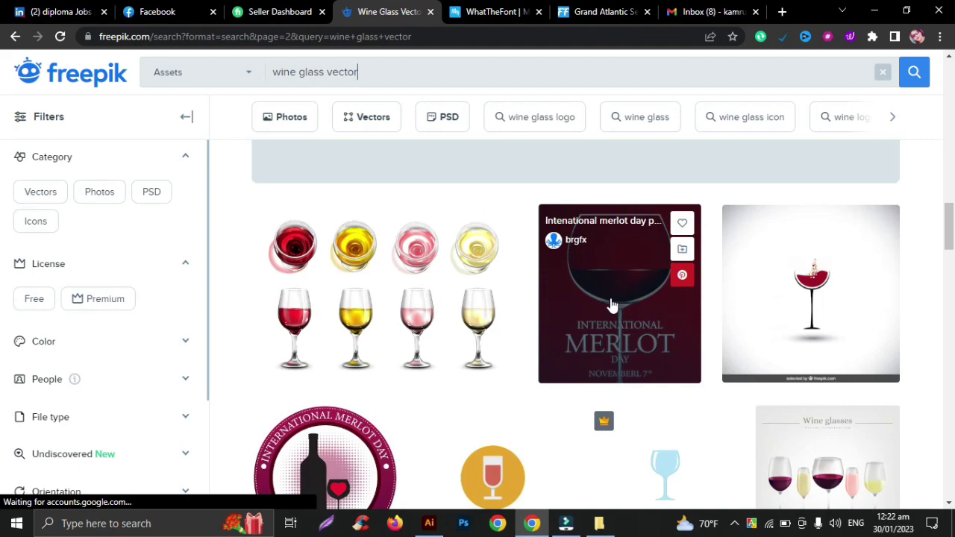
{"action": "scroll", "coordinate": [611, 304], "scroll_direction": "up", "scroll_amount": 3}
{"action": "scroll", "coordinate": [610, 304], "scroll_direction": "up", "scroll_amount": 2}
{"action": "scroll", "coordinate": [610, 304], "scroll_direction": "up", "scroll_amount": 2}
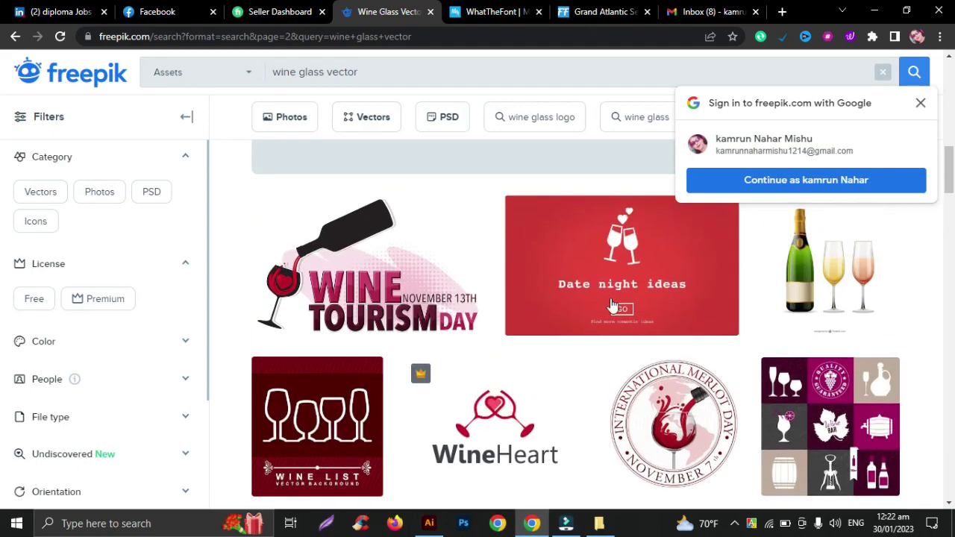
{"action": "scroll", "coordinate": [610, 305], "scroll_direction": "up", "scroll_amount": 1}
{"action": "scroll", "coordinate": [610, 304], "scroll_direction": "up", "scroll_amount": 2}
{"action": "scroll", "coordinate": [610, 305], "scroll_direction": "up", "scroll_amount": 2}
{"action": "scroll", "coordinate": [610, 305], "scroll_direction": "up", "scroll_amount": 3}
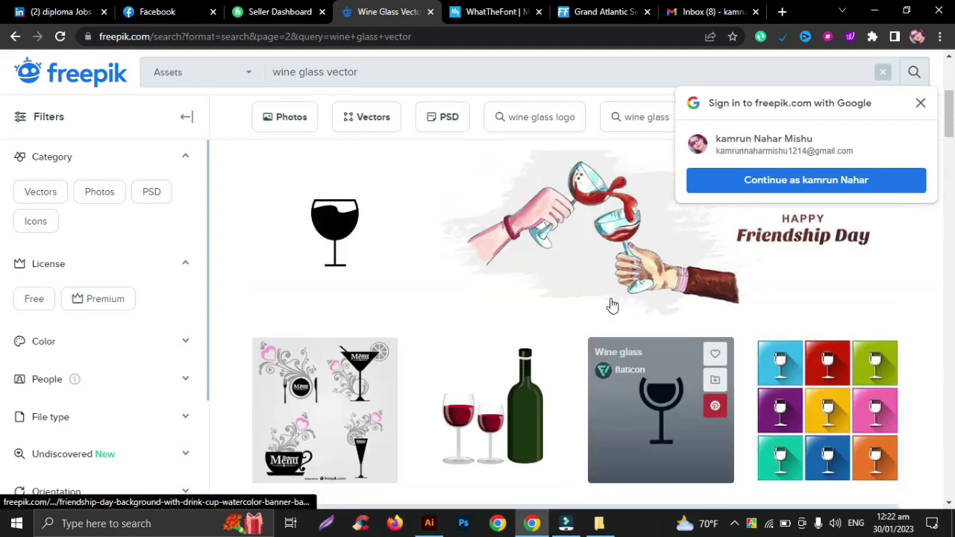
{"action": "scroll", "coordinate": [610, 304], "scroll_direction": "up", "scroll_amount": 2}
{"action": "scroll", "coordinate": [610, 305], "scroll_direction": "up", "scroll_amount": 2}
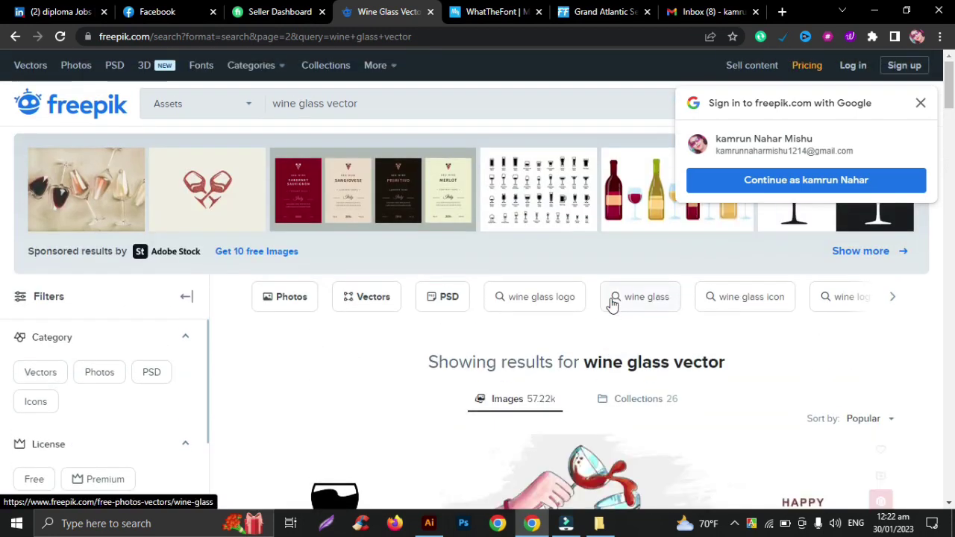
- Return to page 1 of the results and dismiss the Google sign-in prompt
{"action": "left_click", "coordinate": [13, 37]}
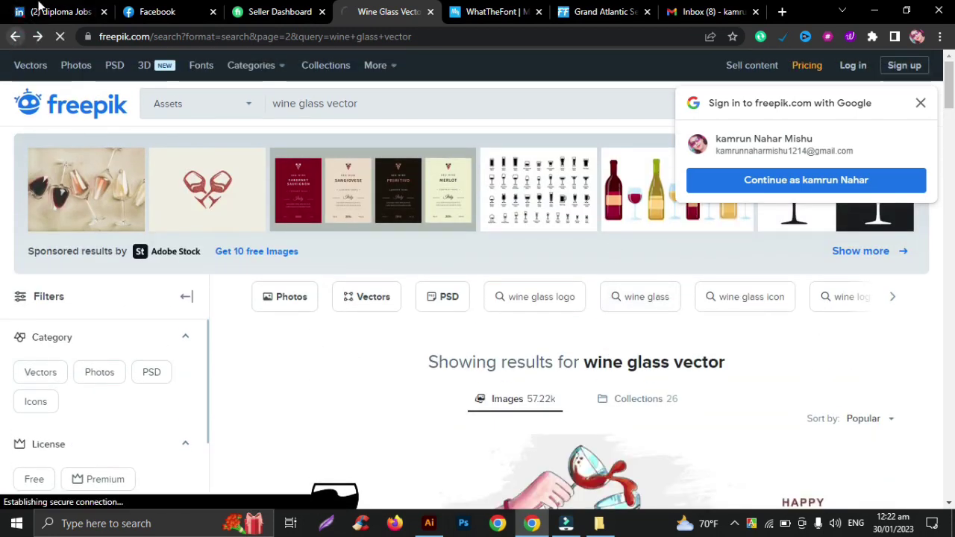
{"action": "left_click", "coordinate": [918, 104]}
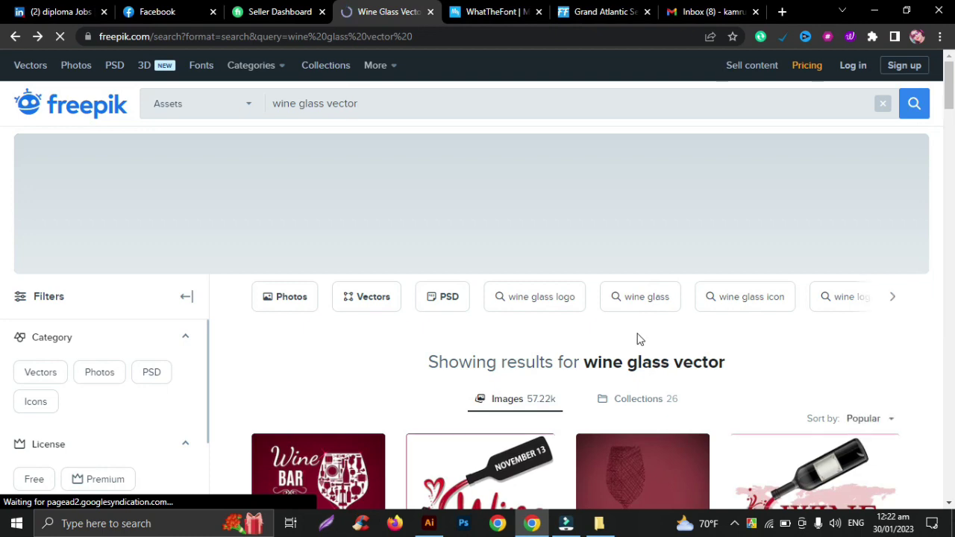
{"action": "scroll", "coordinate": [637, 340], "scroll_direction": "down", "scroll_amount": 3}
{"action": "scroll", "coordinate": [636, 337], "scroll_direction": "down", "scroll_amount": 2}
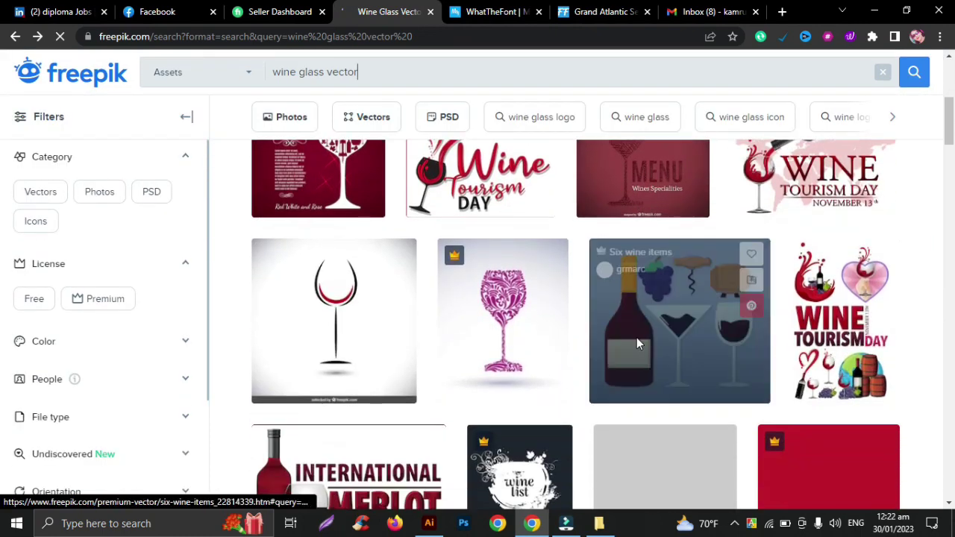
{"action": "scroll", "coordinate": [636, 343], "scroll_direction": "down", "scroll_amount": 2}
{"action": "scroll", "coordinate": [636, 344], "scroll_direction": "down", "scroll_amount": 2}
{"action": "scroll", "coordinate": [637, 343], "scroll_direction": "down", "scroll_amount": 2}
{"action": "mouse_move", "coordinate": [694, 292]}
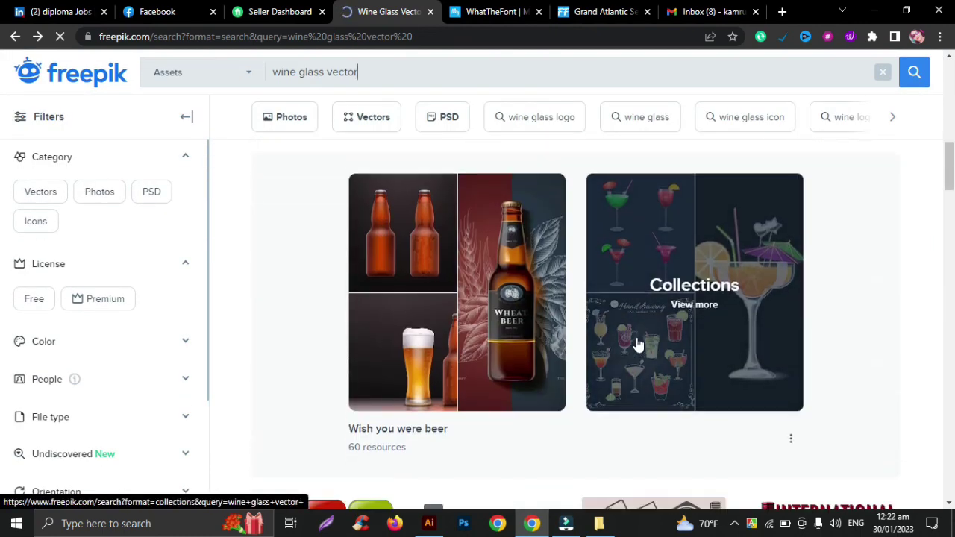
{"action": "scroll", "coordinate": [636, 343], "scroll_direction": "down", "scroll_amount": 1}
{"action": "scroll", "coordinate": [656, 328], "scroll_direction": "up", "scroll_amount": 1}
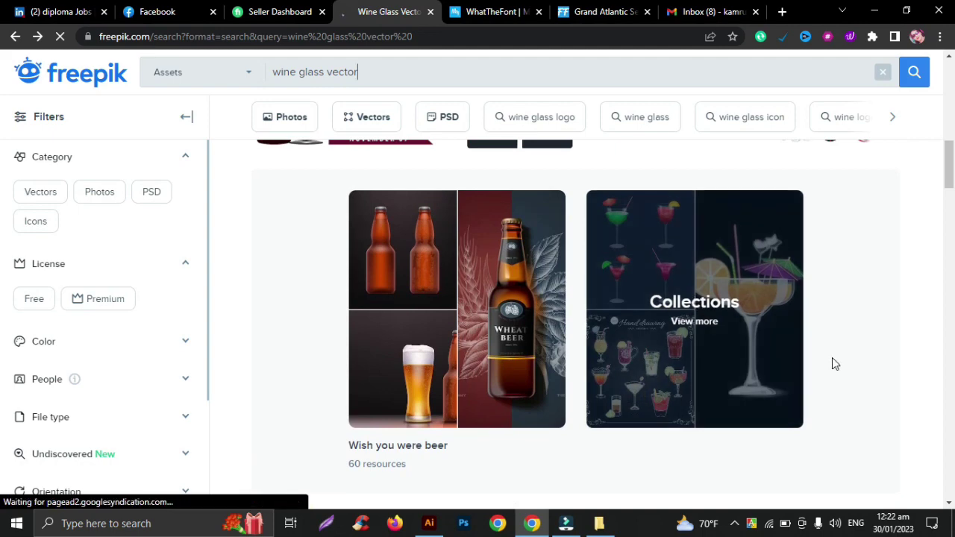
- Show 'wine glass vector' collections, including Beer, Cocktail in hand and Picnic Time
{"action": "left_click", "coordinate": [711, 307]}
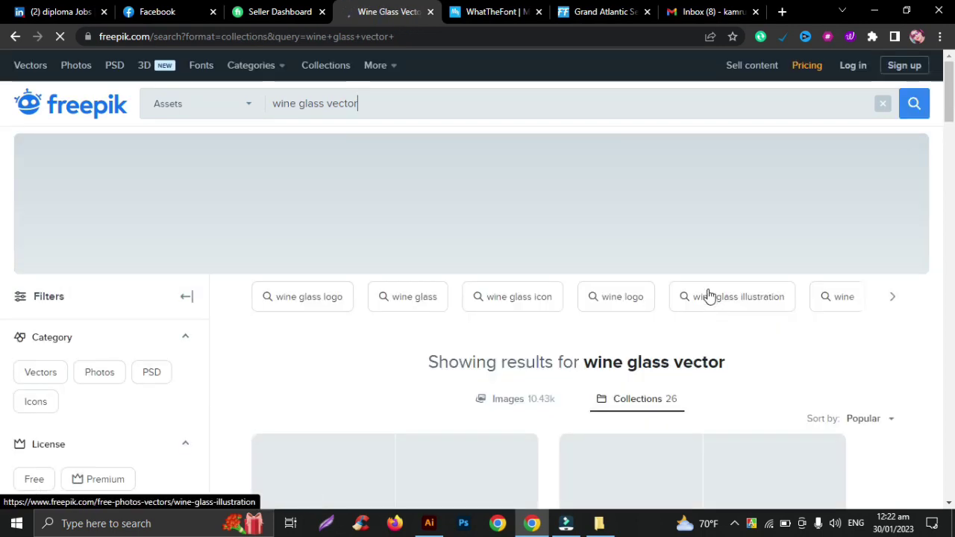
{"action": "scroll", "coordinate": [552, 361], "scroll_direction": "down", "scroll_amount": 3}
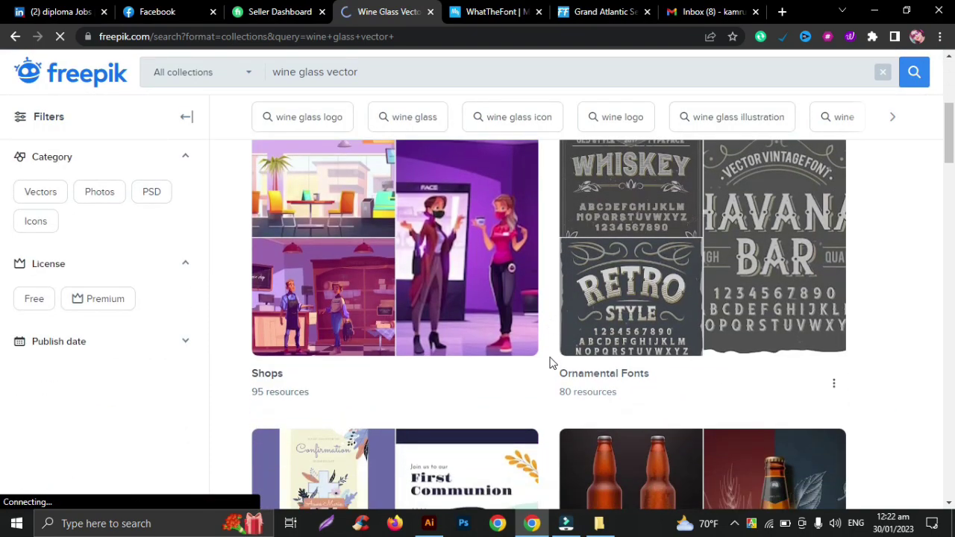
{"action": "scroll", "coordinate": [552, 362], "scroll_direction": "down", "scroll_amount": 3}
{"action": "scroll", "coordinate": [552, 362], "scroll_direction": "down", "scroll_amount": 3}
{"action": "scroll", "coordinate": [551, 362], "scroll_direction": "down", "scroll_amount": 4}
{"action": "scroll", "coordinate": [552, 362], "scroll_direction": "down", "scroll_amount": 1}
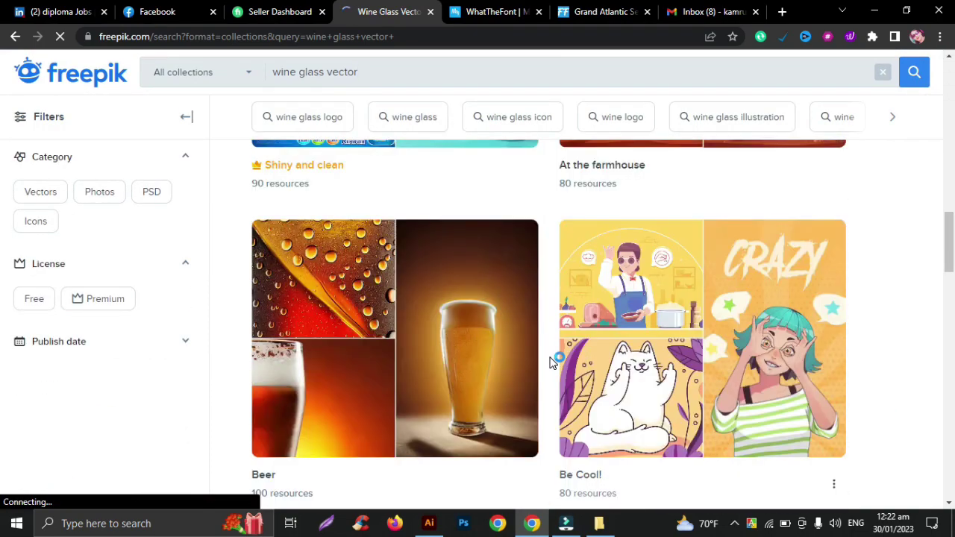
{"action": "scroll", "coordinate": [552, 362], "scroll_direction": "down", "scroll_amount": 4}
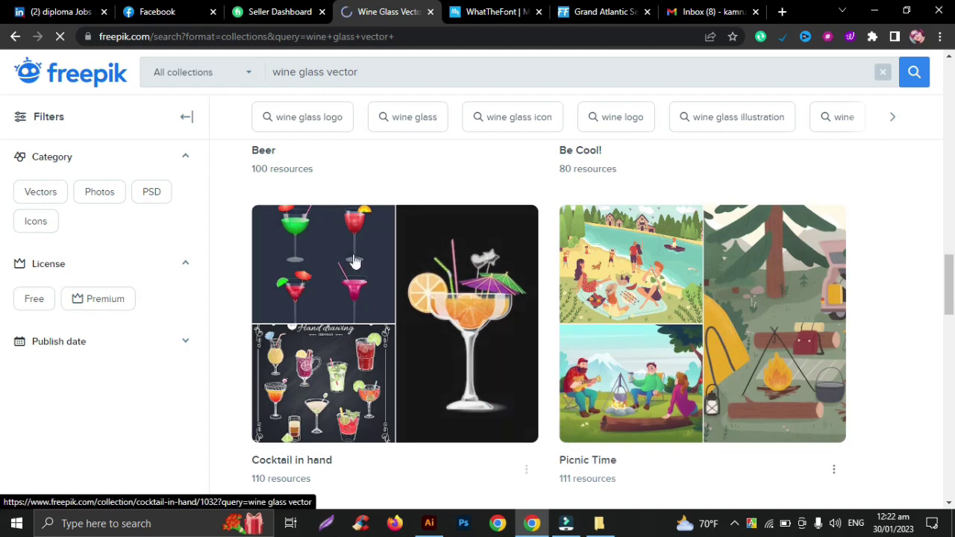
- Open the 'Cocktail in hand' collection and browse its 110 cocktail vectors, returning to the top
{"action": "left_click", "coordinate": [428, 317]}
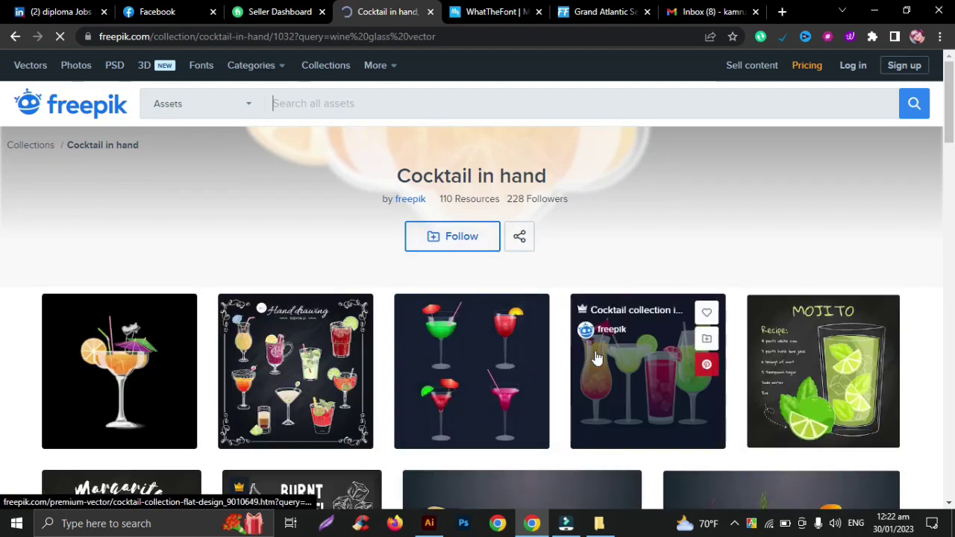
{"action": "scroll", "coordinate": [596, 358], "scroll_direction": "down", "scroll_amount": 1}
{"action": "scroll", "coordinate": [600, 356], "scroll_direction": "down", "scroll_amount": 3}
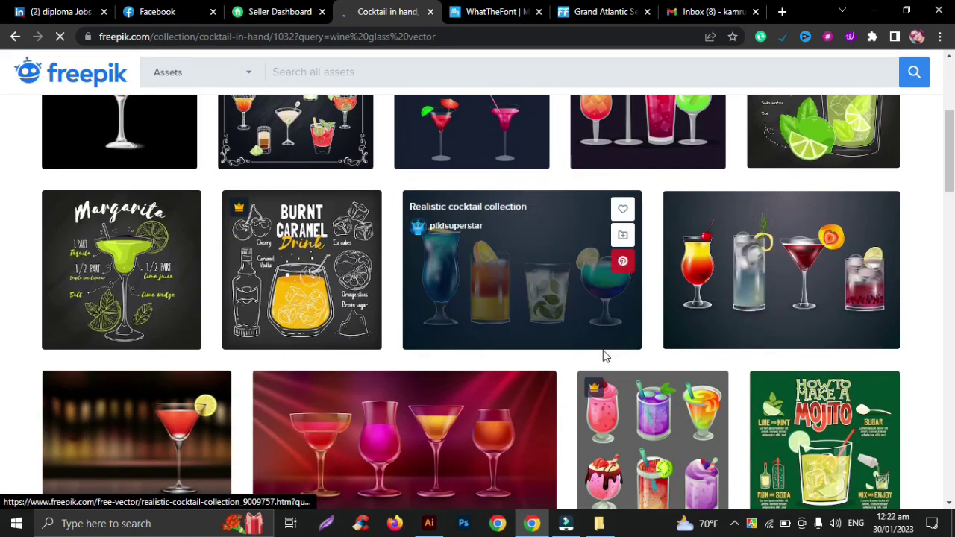
{"action": "scroll", "coordinate": [604, 357], "scroll_direction": "down", "scroll_amount": 3}
{"action": "scroll", "coordinate": [604, 358], "scroll_direction": "down", "scroll_amount": 3}
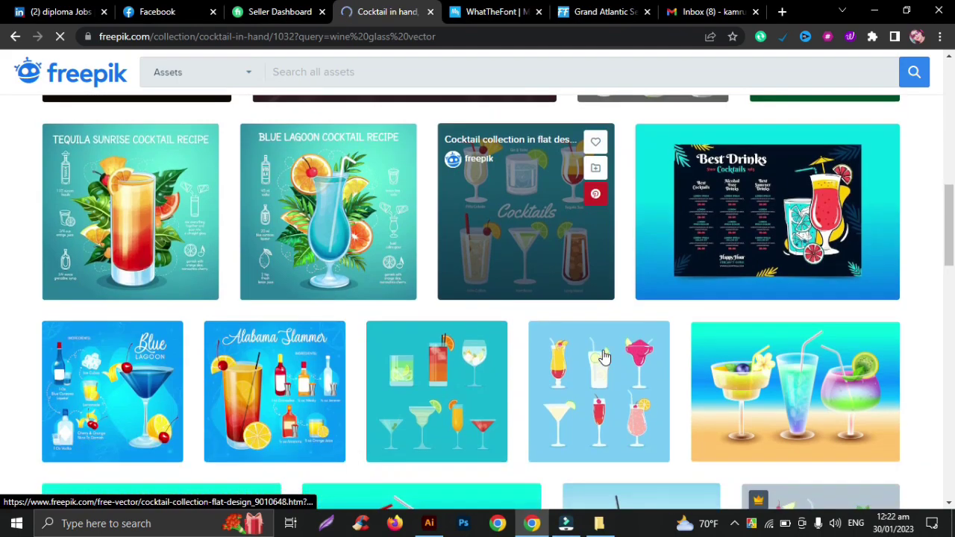
{"action": "scroll", "coordinate": [604, 356], "scroll_direction": "down", "scroll_amount": 3}
{"action": "scroll", "coordinate": [604, 356], "scroll_direction": "down", "scroll_amount": 3}
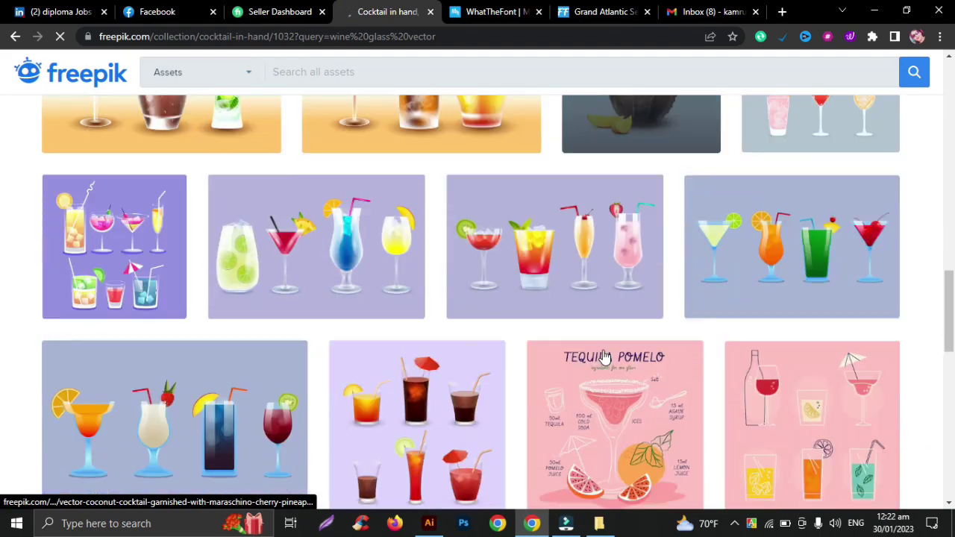
{"action": "scroll", "coordinate": [604, 357], "scroll_direction": "down", "scroll_amount": 3}
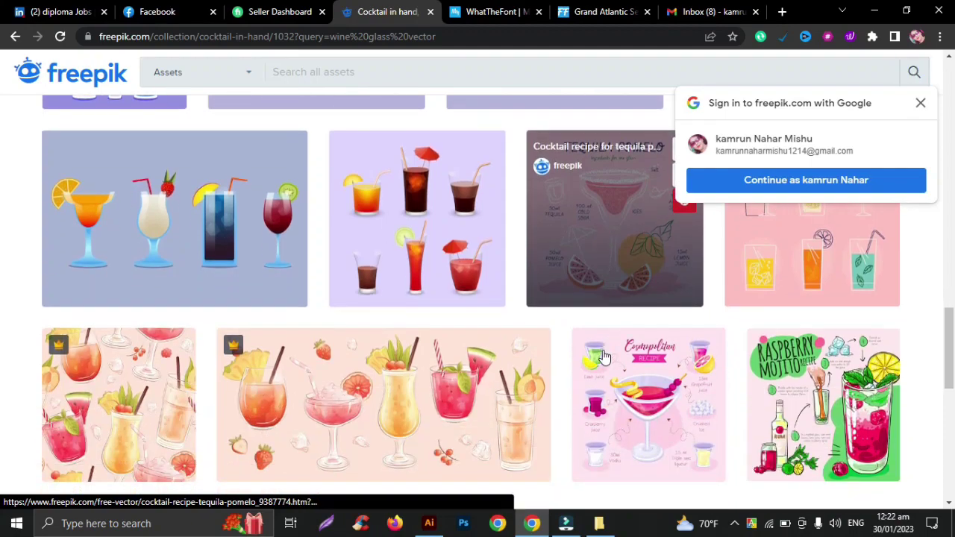
{"action": "scroll", "coordinate": [604, 357], "scroll_direction": "down", "scroll_amount": 3}
{"action": "scroll", "coordinate": [604, 357], "scroll_direction": "up", "scroll_amount": 4}
{"action": "scroll", "coordinate": [604, 356], "scroll_direction": "up", "scroll_amount": 6}
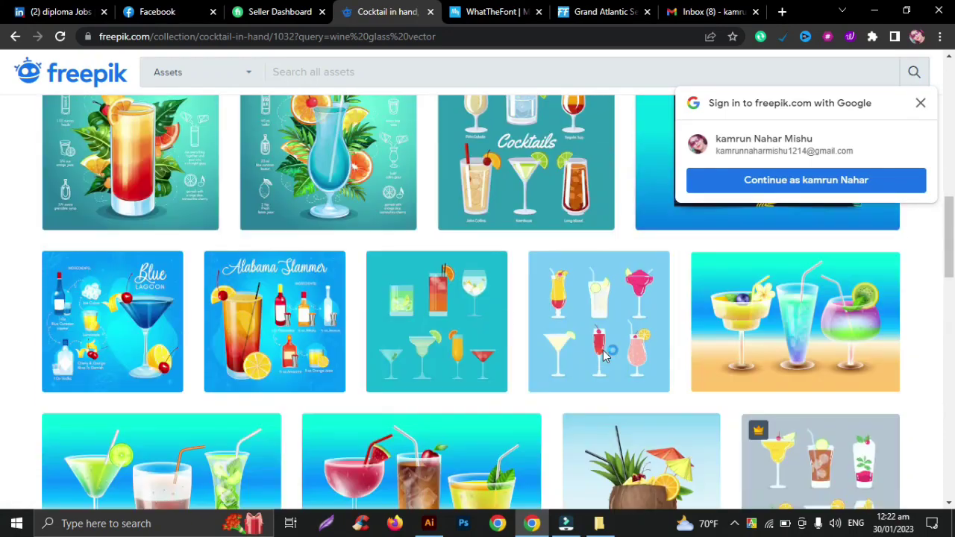
{"action": "scroll", "coordinate": [602, 349], "scroll_direction": "up", "scroll_amount": 5}
{"action": "scroll", "coordinate": [602, 349], "scroll_direction": "up", "scroll_amount": 3}
{"action": "scroll", "coordinate": [603, 350], "scroll_direction": "up", "scroll_amount": 3}
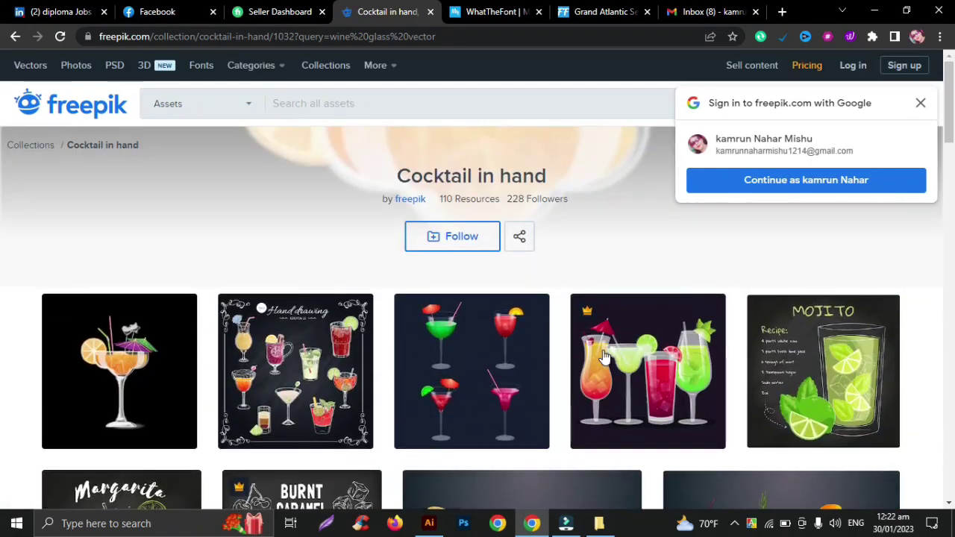
- Try the free download of the four cocktail glasses vector, hitting the guest download-limit page
{"action": "left_click", "coordinate": [480, 346]}
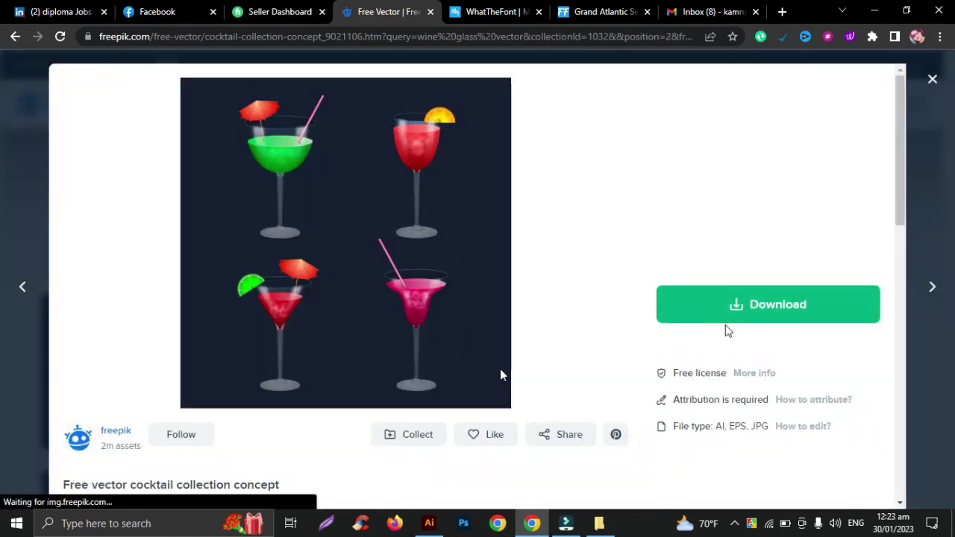
{"action": "left_click", "coordinate": [772, 314]}
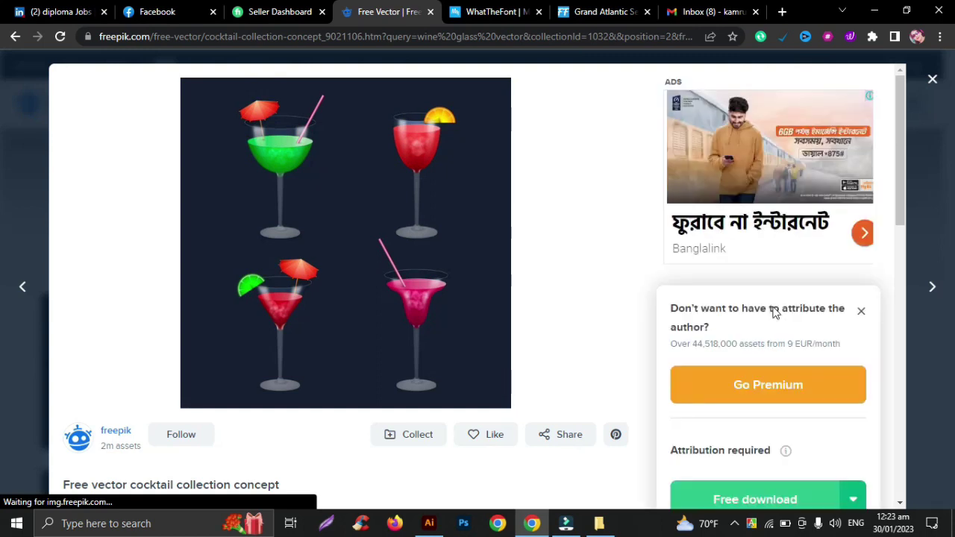
{"action": "scroll", "coordinate": [771, 311], "scroll_direction": "down", "scroll_amount": 2}
{"action": "left_click", "coordinate": [759, 360]}
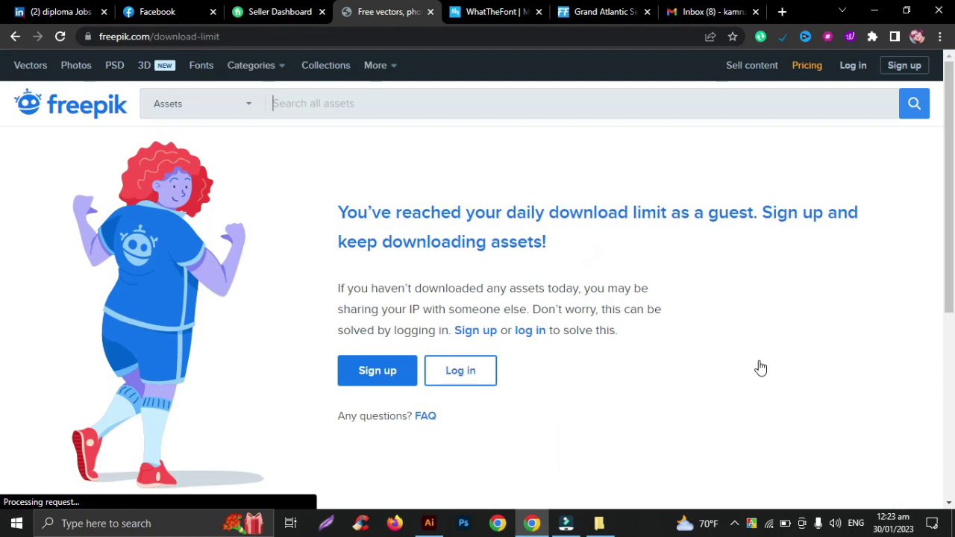
- Start Freepik account sign-up from the download-limit page using Continue with Google
{"action": "left_click", "coordinate": [355, 377]}
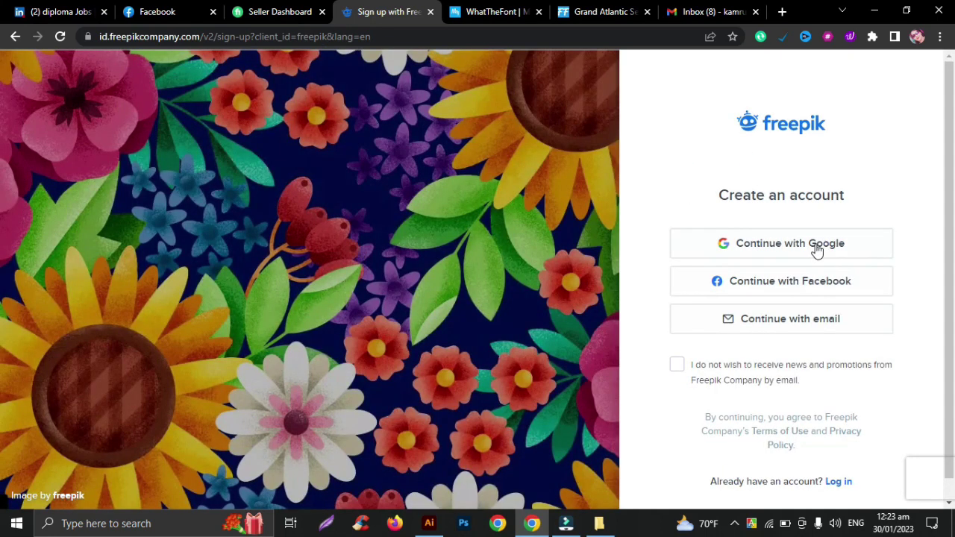
{"action": "left_click", "coordinate": [816, 246]}
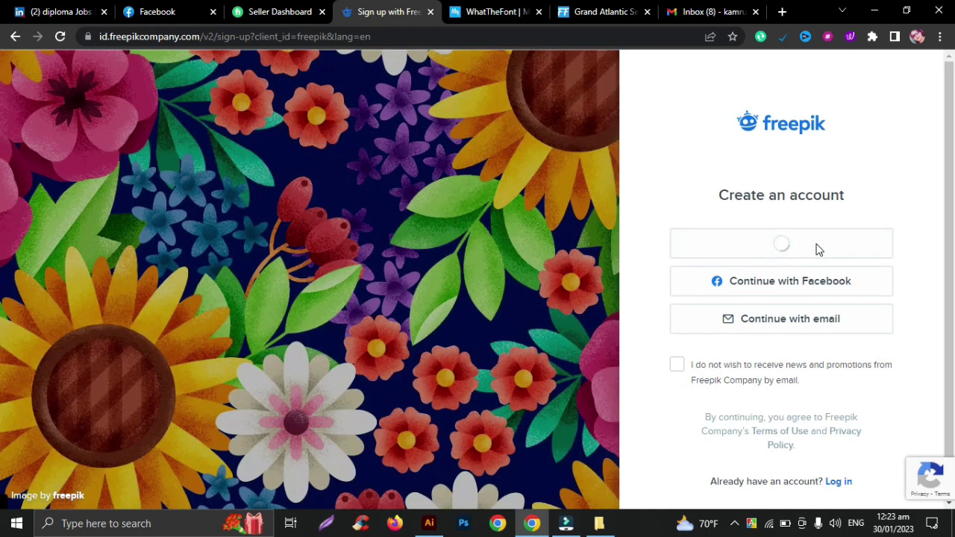
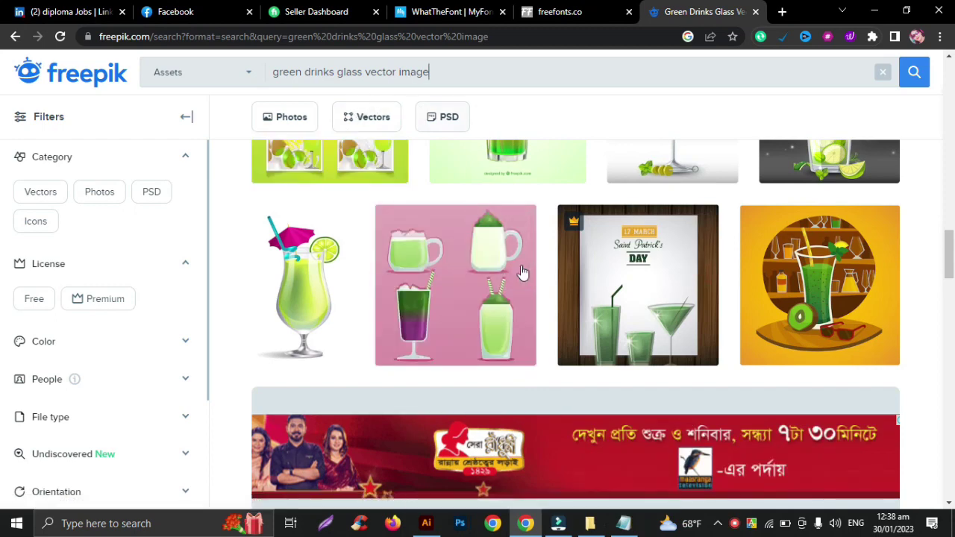
- Preview the Martini cocktail glass vector, then close it to return to the results
{"action": "scroll", "coordinate": [522, 276], "scroll_direction": "up", "scroll_amount": 1}
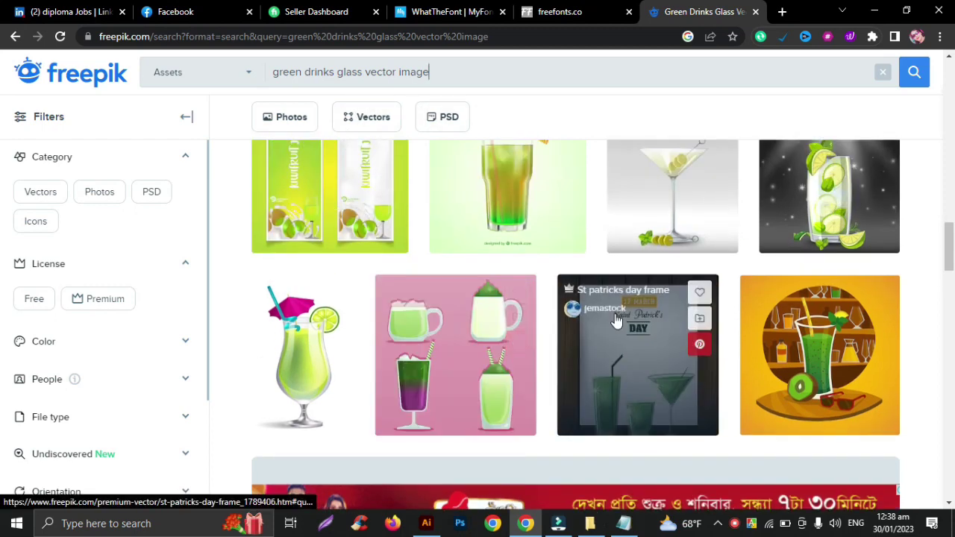
{"action": "scroll", "coordinate": [615, 320], "scroll_direction": "up", "scroll_amount": 1}
{"action": "scroll", "coordinate": [615, 321], "scroll_direction": "up", "scroll_amount": 1}
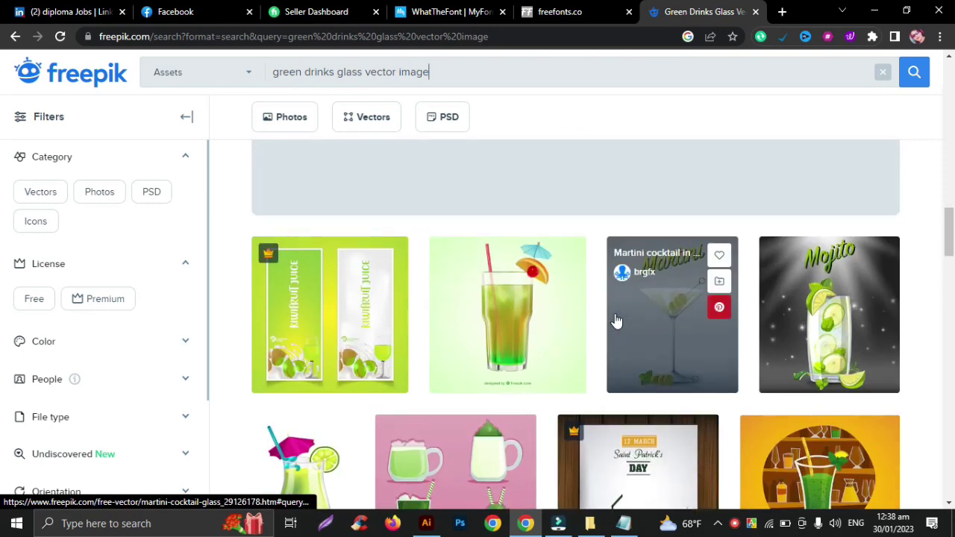
{"action": "scroll", "coordinate": [615, 321], "scroll_direction": "down", "scroll_amount": 1}
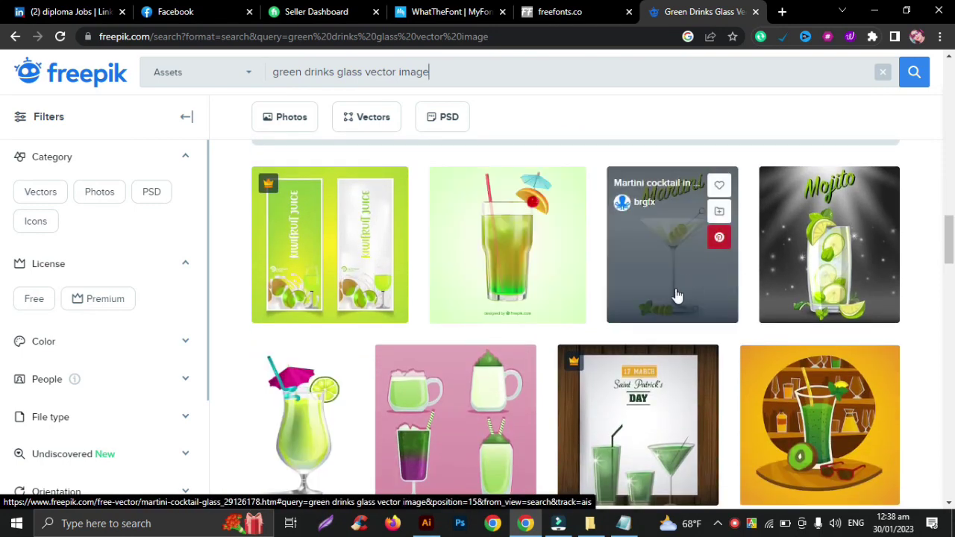
{"action": "left_click", "coordinate": [675, 288]}
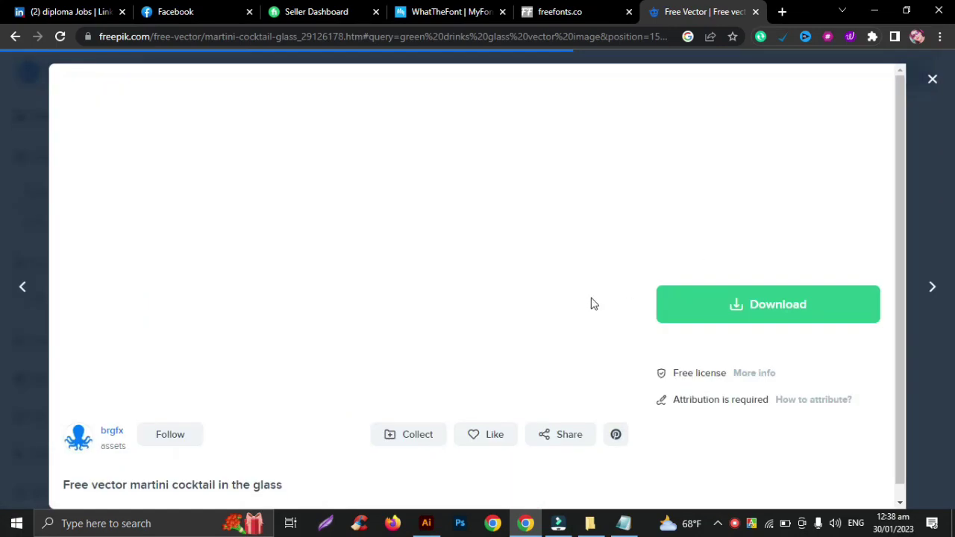
{"action": "scroll", "coordinate": [591, 303], "scroll_direction": "down", "scroll_amount": 4}
{"action": "scroll", "coordinate": [590, 303], "scroll_direction": "down", "scroll_amount": 1}
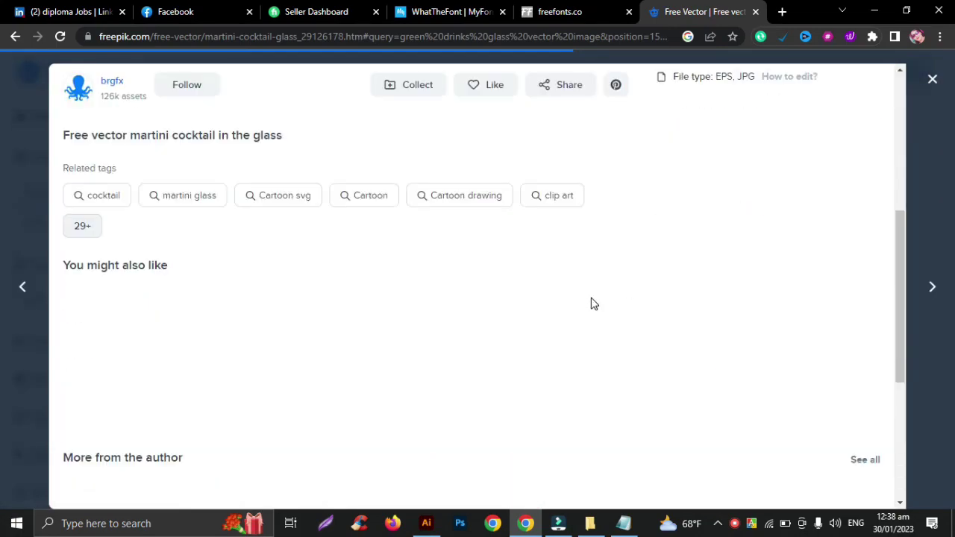
{"action": "scroll", "coordinate": [590, 303], "scroll_direction": "down", "scroll_amount": 4}
{"action": "scroll", "coordinate": [592, 304], "scroll_direction": "up", "scroll_amount": 1}
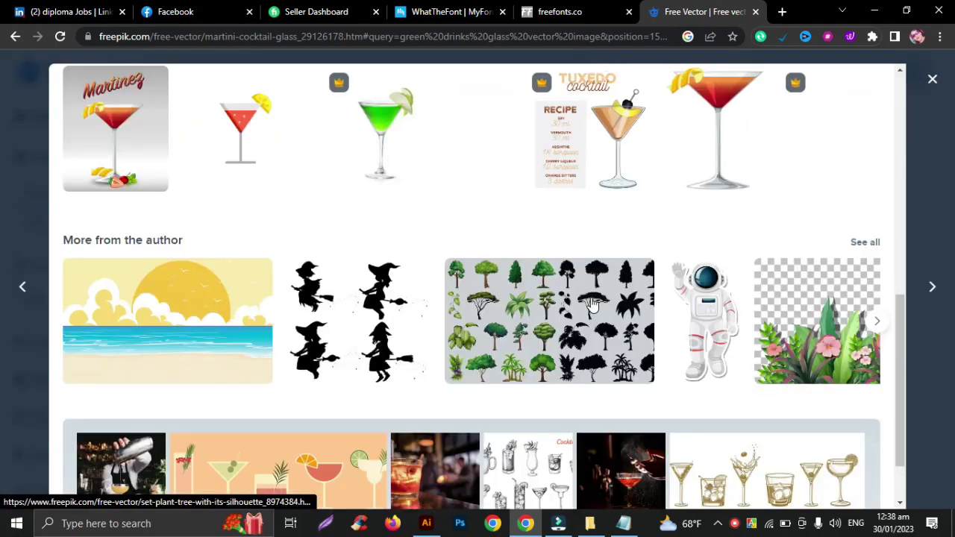
{"action": "scroll", "coordinate": [593, 304], "scroll_direction": "up", "scroll_amount": 1}
{"action": "scroll", "coordinate": [592, 304], "scroll_direction": "up", "scroll_amount": 1}
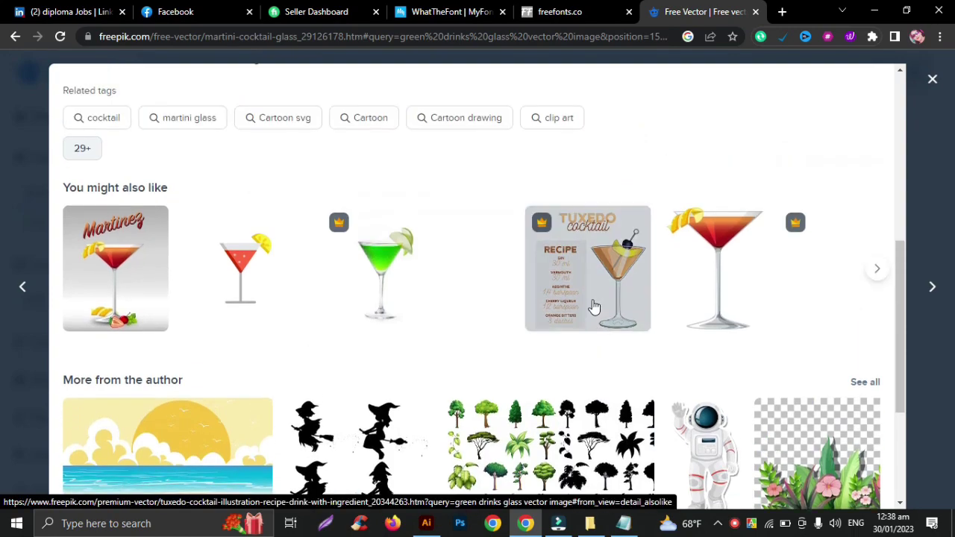
{"action": "scroll", "coordinate": [423, 274], "scroll_direction": "down", "scroll_amount": 1}
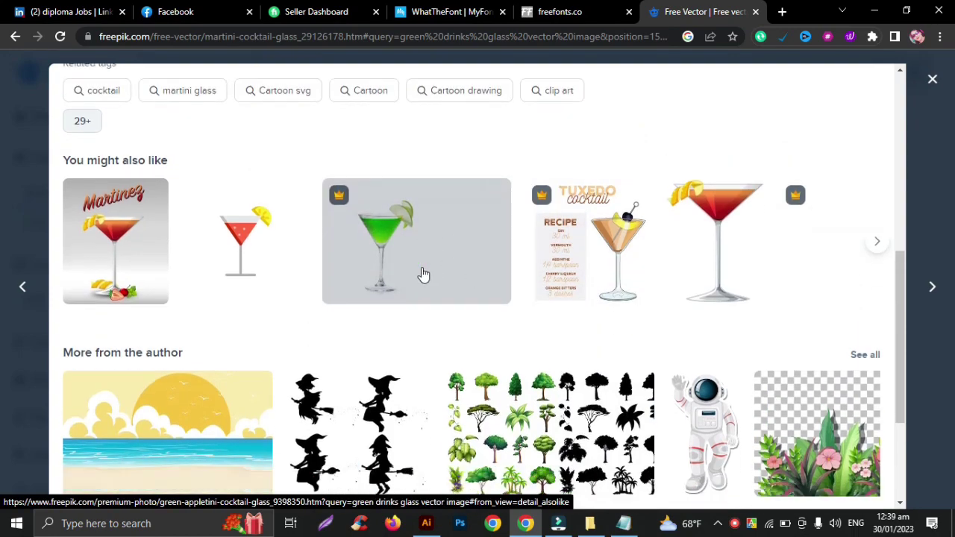
{"action": "scroll", "coordinate": [422, 273], "scroll_direction": "down", "scroll_amount": 2}
{"action": "scroll", "coordinate": [572, 340], "scroll_direction": "up", "scroll_amount": 5}
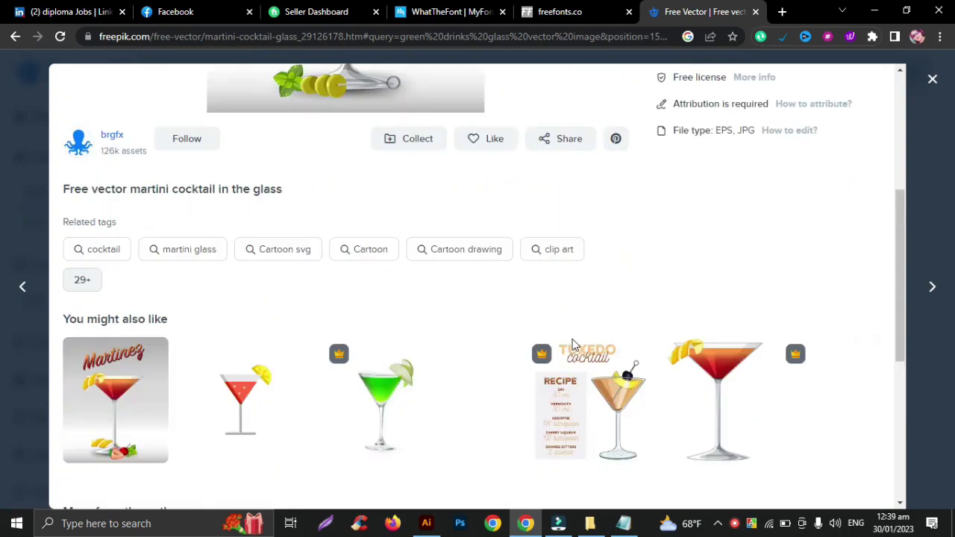
{"action": "scroll", "coordinate": [572, 339], "scroll_direction": "up", "scroll_amount": 3}
{"action": "scroll", "coordinate": [572, 339], "scroll_direction": "up", "scroll_amount": 2}
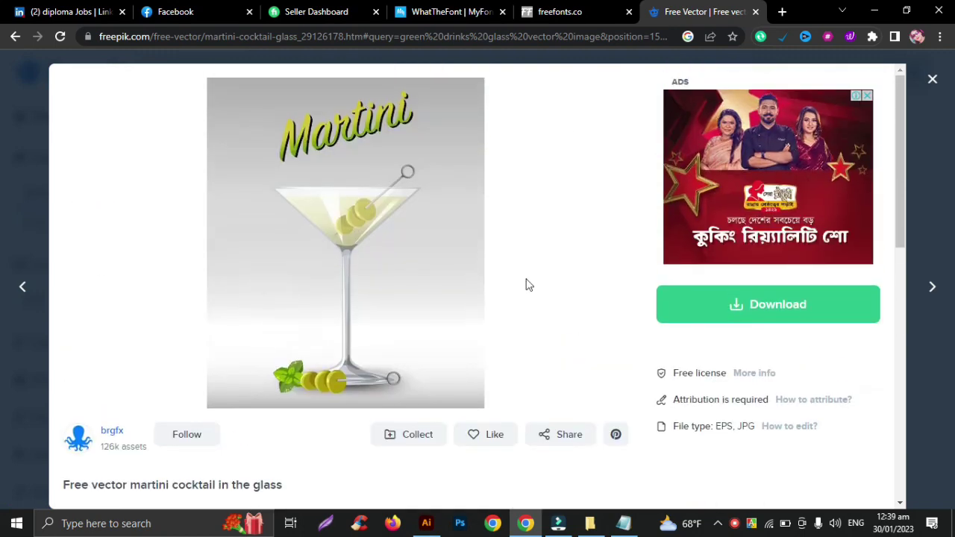
{"action": "left_click", "coordinate": [931, 81]}
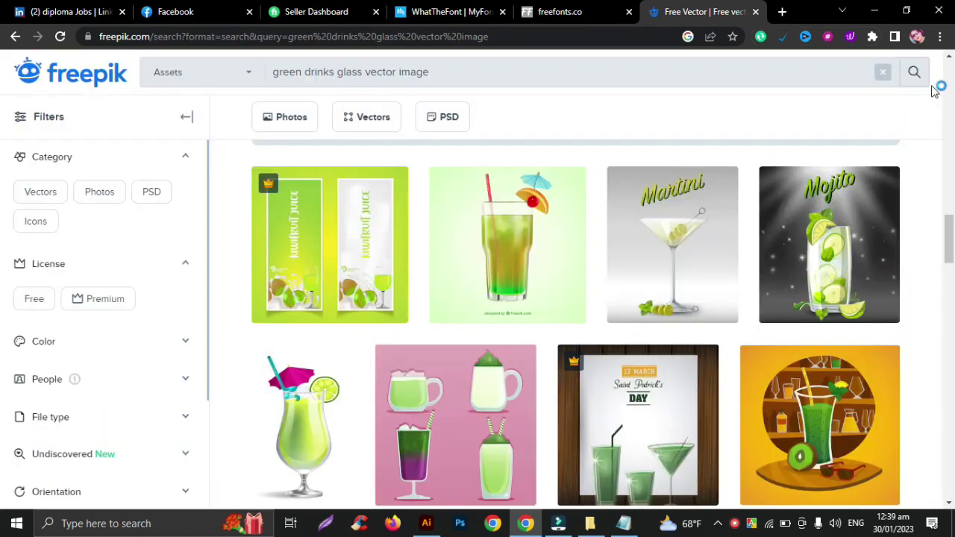
- Scroll through the green drinks glass results on the first page
{"action": "scroll", "coordinate": [713, 337], "scroll_direction": "down", "scroll_amount": 5}
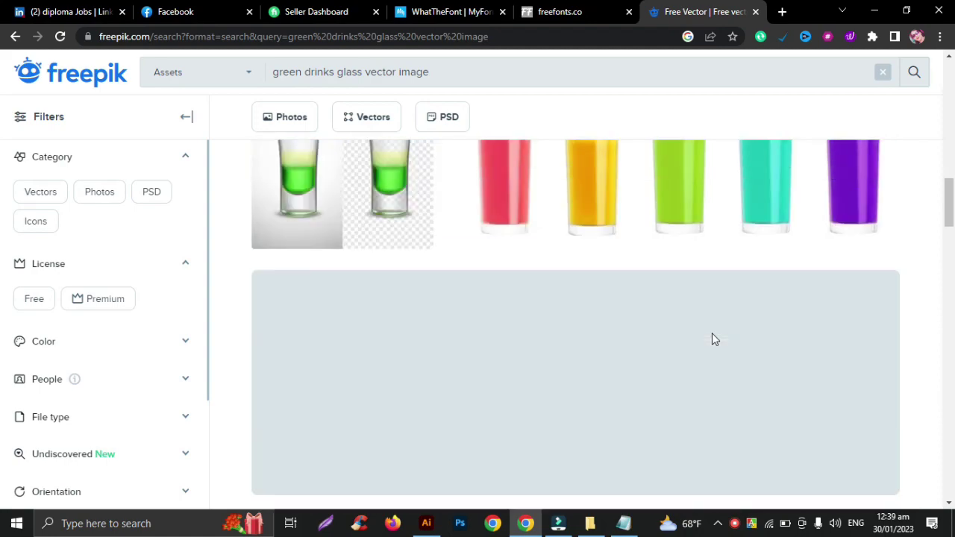
{"action": "scroll", "coordinate": [713, 339], "scroll_direction": "up", "scroll_amount": 2}
{"action": "scroll", "coordinate": [713, 339], "scroll_direction": "up", "scroll_amount": 3}
{"action": "scroll", "coordinate": [713, 340], "scroll_direction": "up", "scroll_amount": 1}
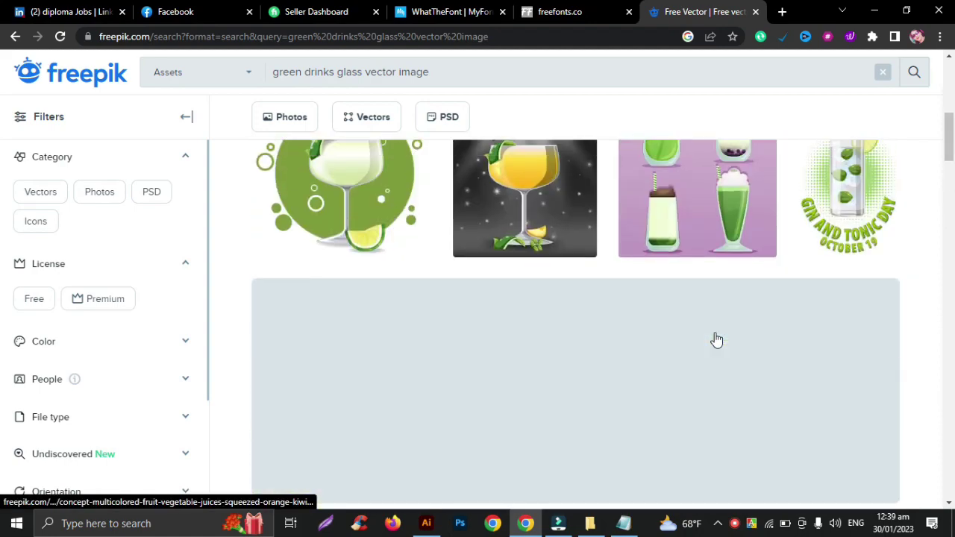
{"action": "scroll", "coordinate": [713, 339], "scroll_direction": "up", "scroll_amount": 2}
{"action": "scroll", "coordinate": [714, 339], "scroll_direction": "up", "scroll_amount": 1}
{"action": "scroll", "coordinate": [714, 339], "scroll_direction": "up", "scroll_amount": 5}
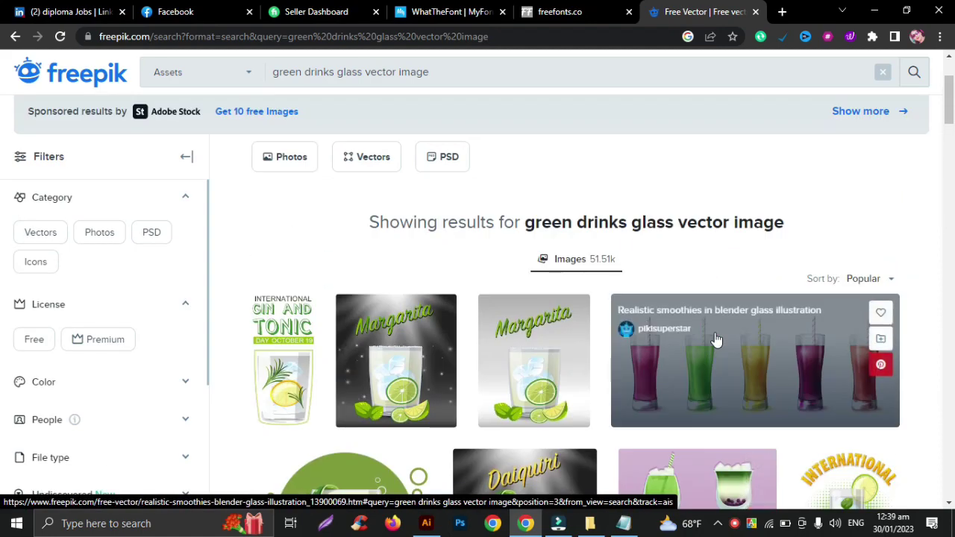
{"action": "scroll", "coordinate": [714, 339], "scroll_direction": "down", "scroll_amount": 6}
{"action": "scroll", "coordinate": [716, 339], "scroll_direction": "up", "scroll_amount": 3}
{"action": "scroll", "coordinate": [716, 339], "scroll_direction": "down", "scroll_amount": 5}
{"action": "scroll", "coordinate": [716, 339], "scroll_direction": "down", "scroll_amount": 4}
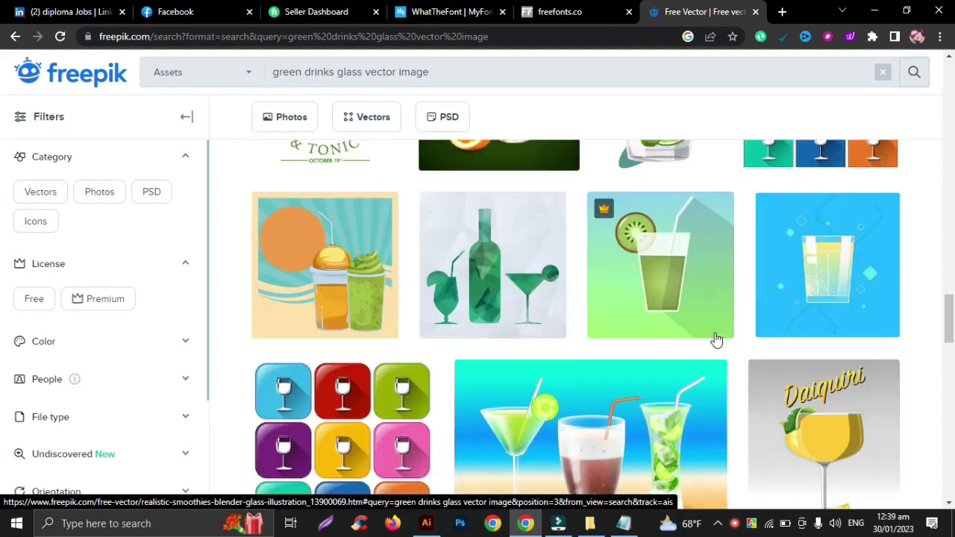
{"action": "scroll", "coordinate": [716, 339], "scroll_direction": "down", "scroll_amount": 3}
{"action": "scroll", "coordinate": [716, 339], "scroll_direction": "down", "scroll_amount": 4}
{"action": "scroll", "coordinate": [716, 339], "scroll_direction": "down", "scroll_amount": 3}
{"action": "scroll", "coordinate": [715, 339], "scroll_direction": "down", "scroll_amount": 2}
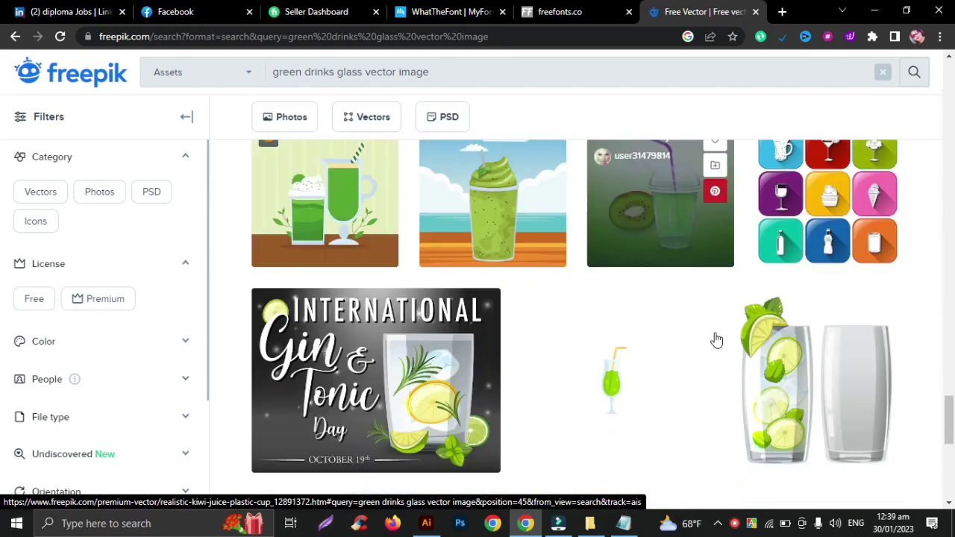
{"action": "scroll", "coordinate": [715, 339], "scroll_direction": "down", "scroll_amount": 2}
{"action": "scroll", "coordinate": [715, 339], "scroll_direction": "down", "scroll_amount": 2}
- Browse the second page of drink glass vector results
{"action": "left_click", "coordinate": [622, 300]}
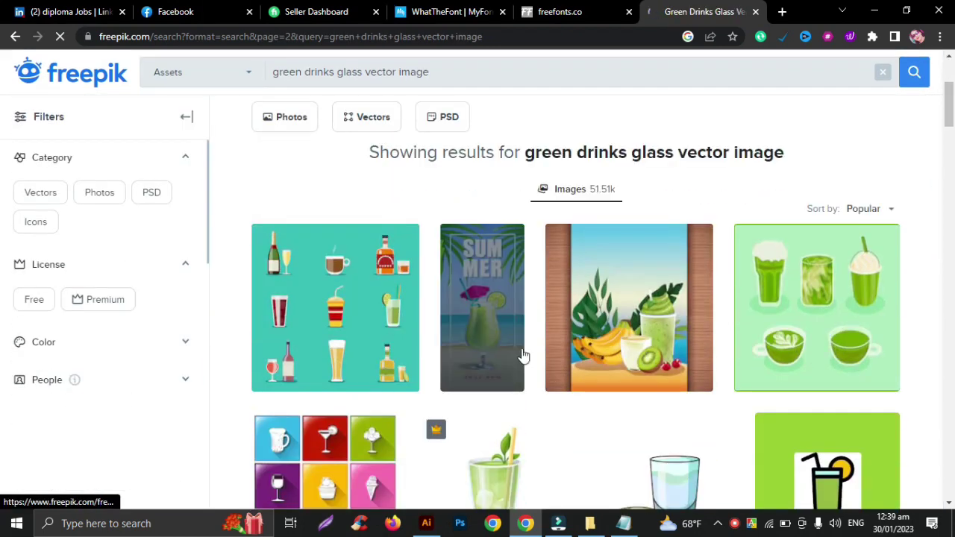
{"action": "scroll", "coordinate": [647, 315], "scroll_direction": "down", "scroll_amount": 2}
{"action": "scroll", "coordinate": [647, 315], "scroll_direction": "down", "scroll_amount": 2}
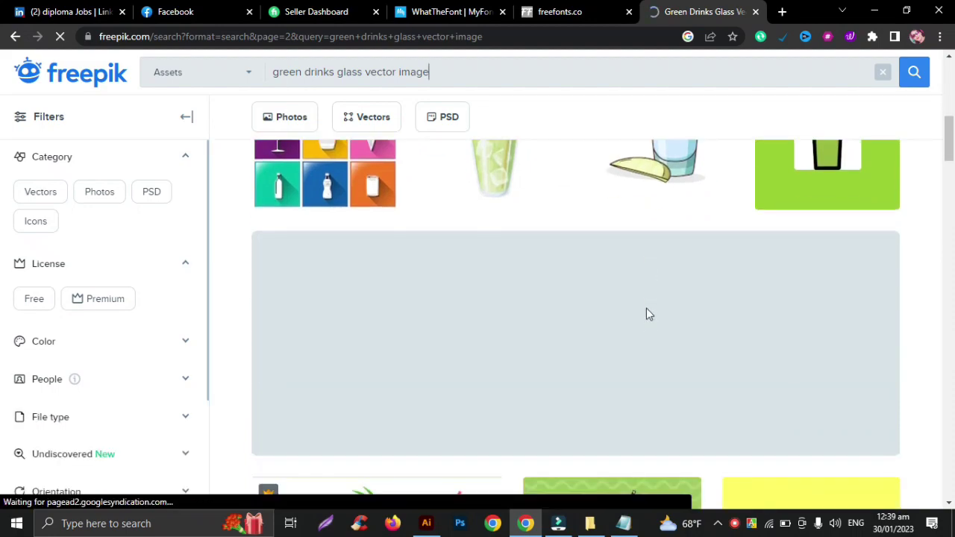
{"action": "scroll", "coordinate": [647, 316], "scroll_direction": "down", "scroll_amount": 3}
{"action": "scroll", "coordinate": [648, 315], "scroll_direction": "down", "scroll_amount": 3}
{"action": "scroll", "coordinate": [648, 316], "scroll_direction": "down", "scroll_amount": 2}
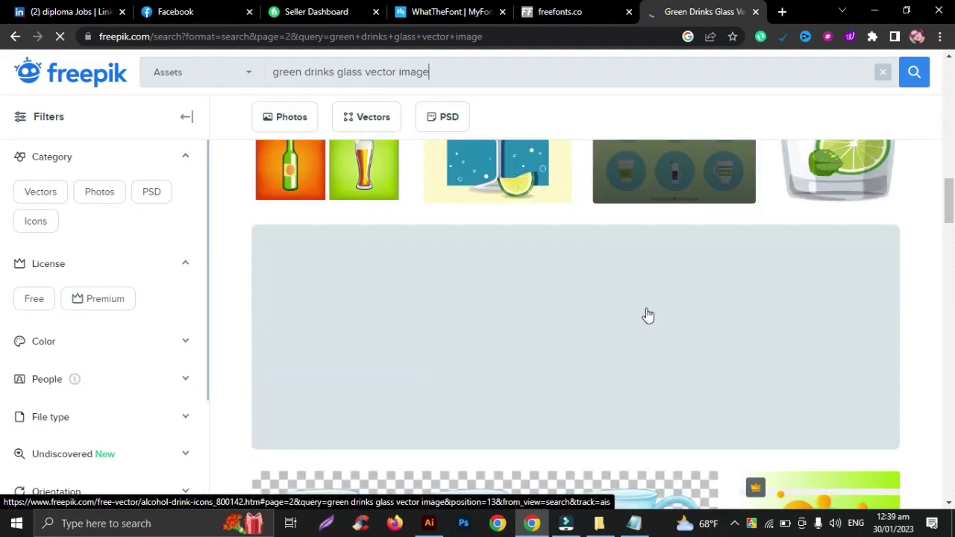
{"action": "scroll", "coordinate": [647, 316], "scroll_direction": "down", "scroll_amount": 2}
{"action": "scroll", "coordinate": [647, 315], "scroll_direction": "down", "scroll_amount": 3}
{"action": "scroll", "coordinate": [646, 308], "scroll_direction": "down", "scroll_amount": 4}
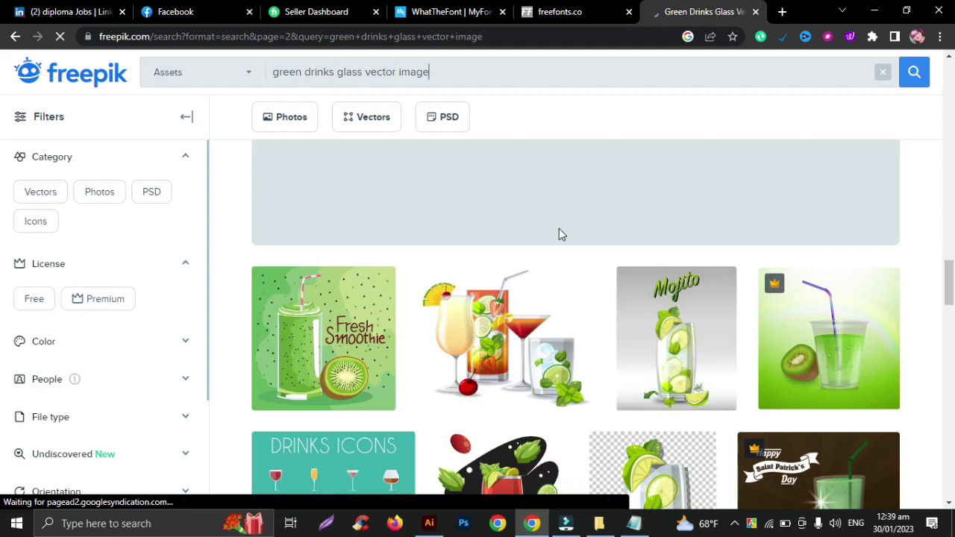
{"action": "scroll", "coordinate": [559, 235], "scroll_direction": "down", "scroll_amount": 3}
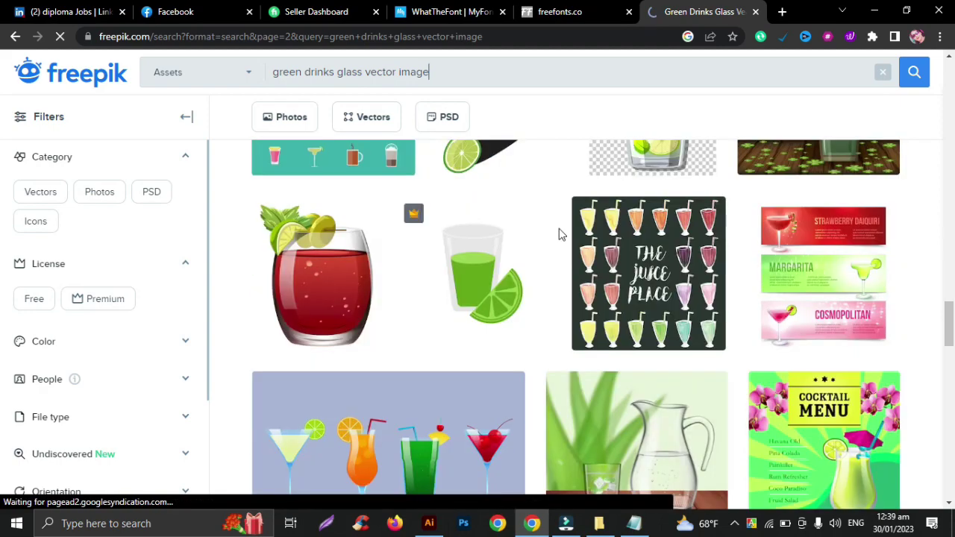
{"action": "scroll", "coordinate": [559, 236], "scroll_direction": "down", "scroll_amount": 3}
{"action": "scroll", "coordinate": [559, 235], "scroll_direction": "down", "scroll_amount": 3}
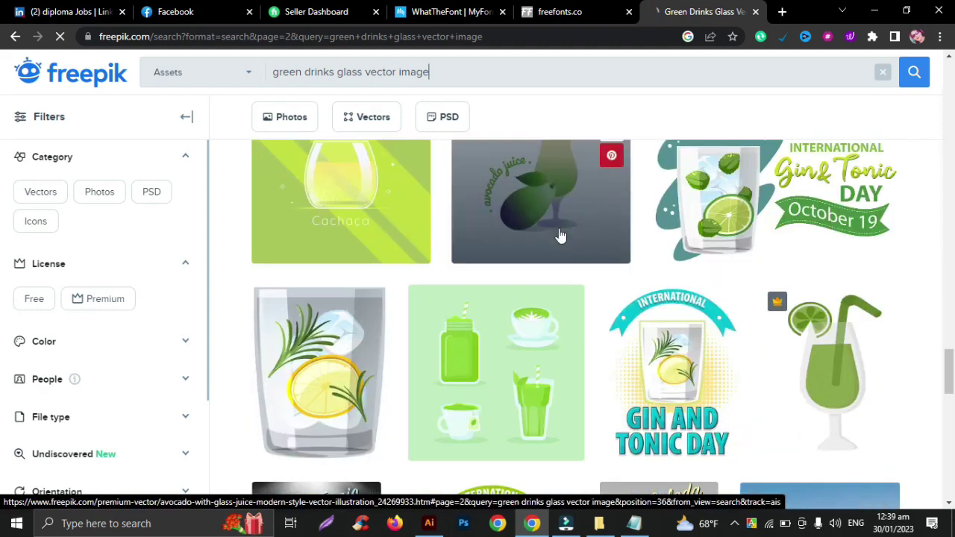
{"action": "scroll", "coordinate": [559, 235], "scroll_direction": "down", "scroll_amount": 3}
{"action": "scroll", "coordinate": [560, 236], "scroll_direction": "down", "scroll_amount": 2}
{"action": "scroll", "coordinate": [560, 235], "scroll_direction": "down", "scroll_amount": 2}
{"action": "scroll", "coordinate": [559, 235], "scroll_direction": "down", "scroll_amount": 3}
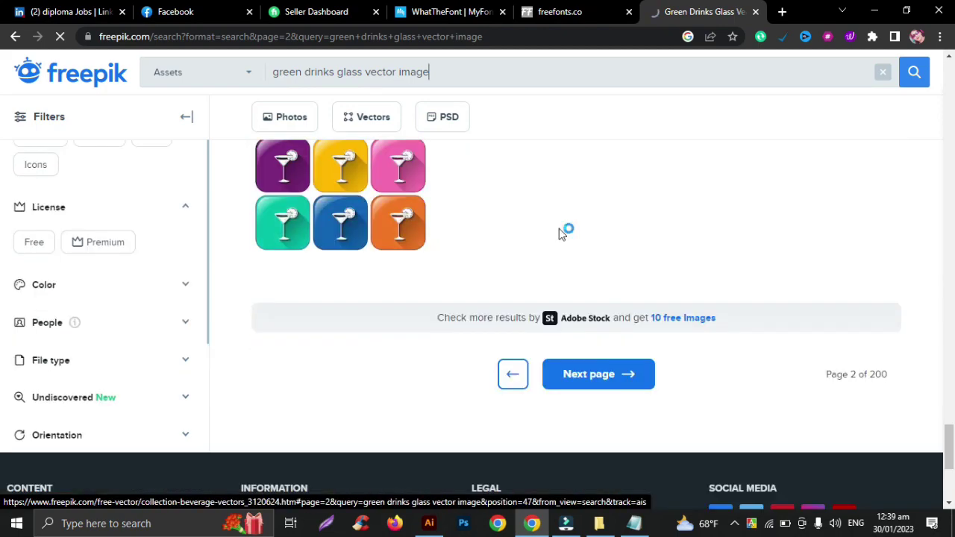
{"action": "scroll", "coordinate": [559, 236], "scroll_direction": "up", "scroll_amount": 1}
{"action": "scroll", "coordinate": [559, 236], "scroll_direction": "up", "scroll_amount": 3}
{"action": "scroll", "coordinate": [560, 235], "scroll_direction": "up", "scroll_amount": 2}
{"action": "scroll", "coordinate": [561, 236], "scroll_direction": "up", "scroll_amount": 3}
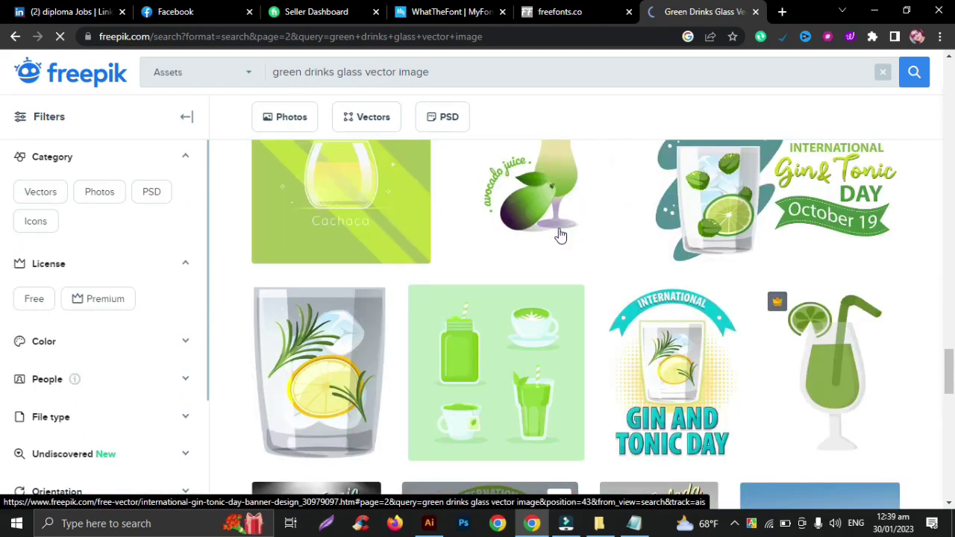
{"action": "scroll", "coordinate": [561, 236], "scroll_direction": "up", "scroll_amount": 4}
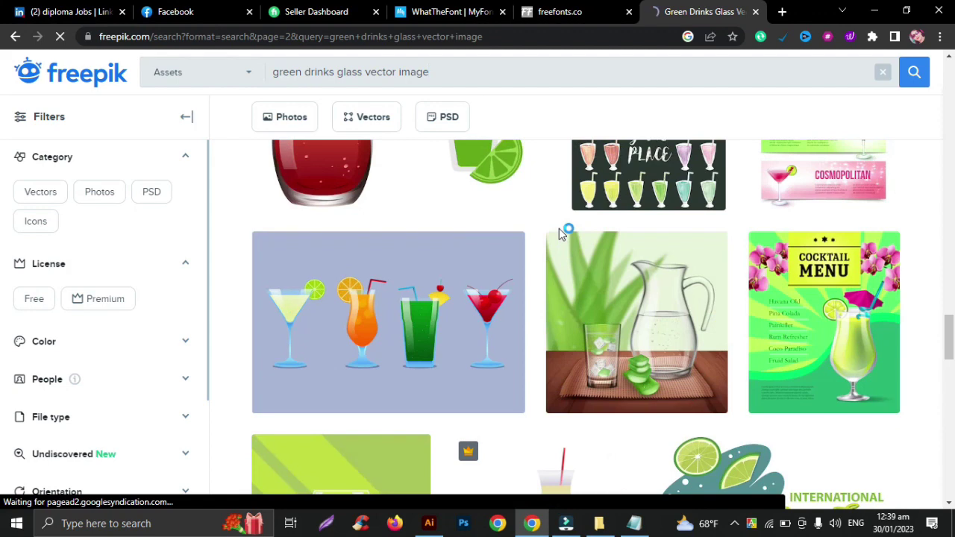
{"action": "mouse_move", "coordinate": [637, 322]}
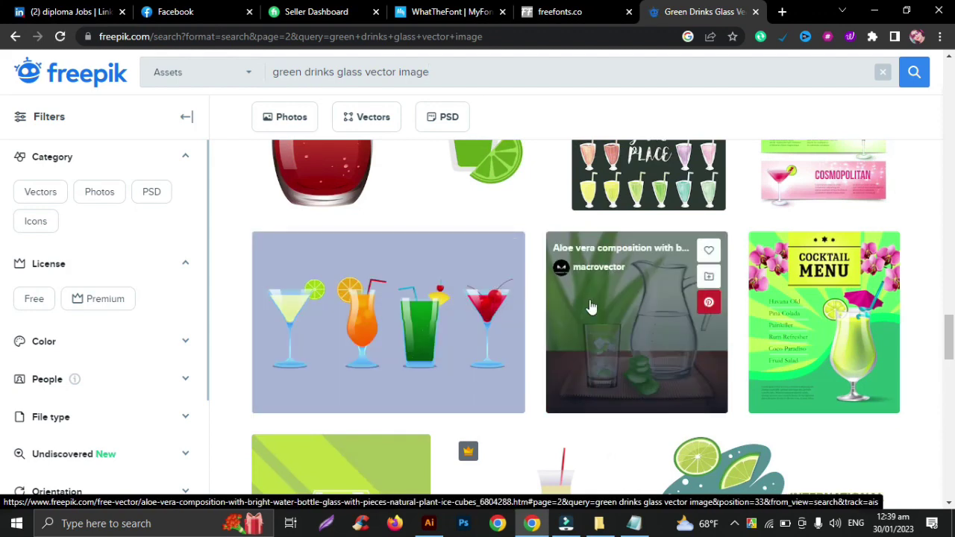
{"action": "scroll", "coordinate": [543, 347], "scroll_direction": "up", "scroll_amount": 2}
{"action": "scroll", "coordinate": [537, 350], "scroll_direction": "up", "scroll_amount": 2}
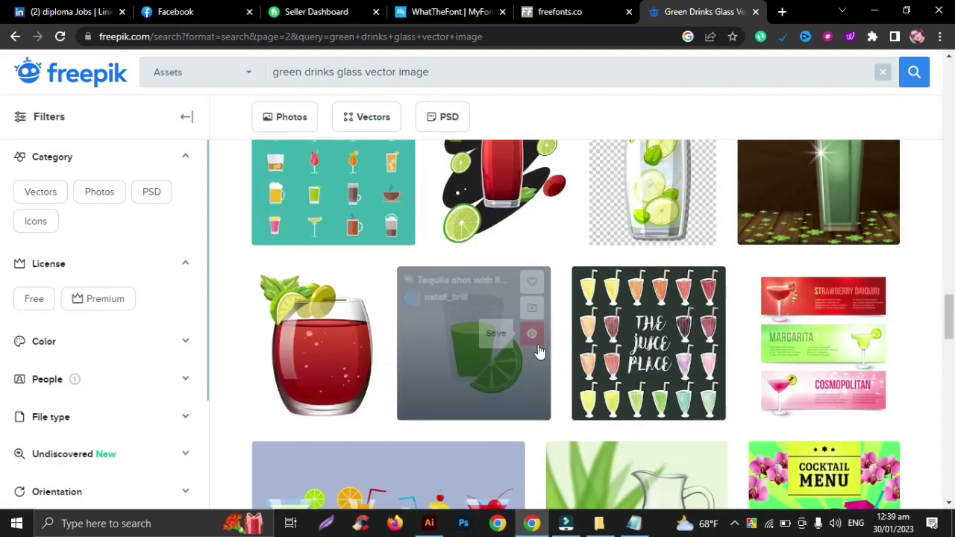
{"action": "scroll", "coordinate": [533, 351], "scroll_direction": "up", "scroll_amount": 1}
{"action": "scroll", "coordinate": [609, 337], "scroll_direction": "up", "scroll_amount": 1}
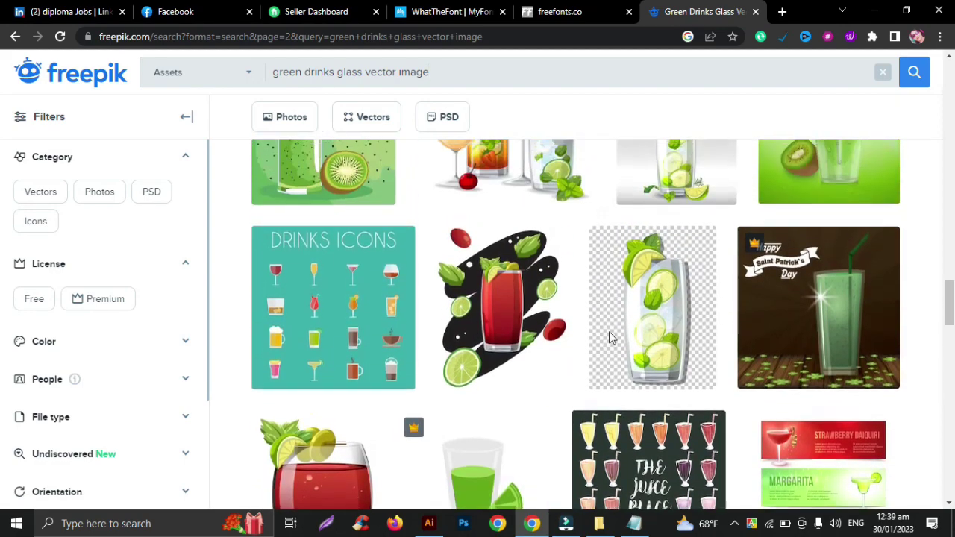
{"action": "scroll", "coordinate": [609, 338], "scroll_direction": "up", "scroll_amount": 4}
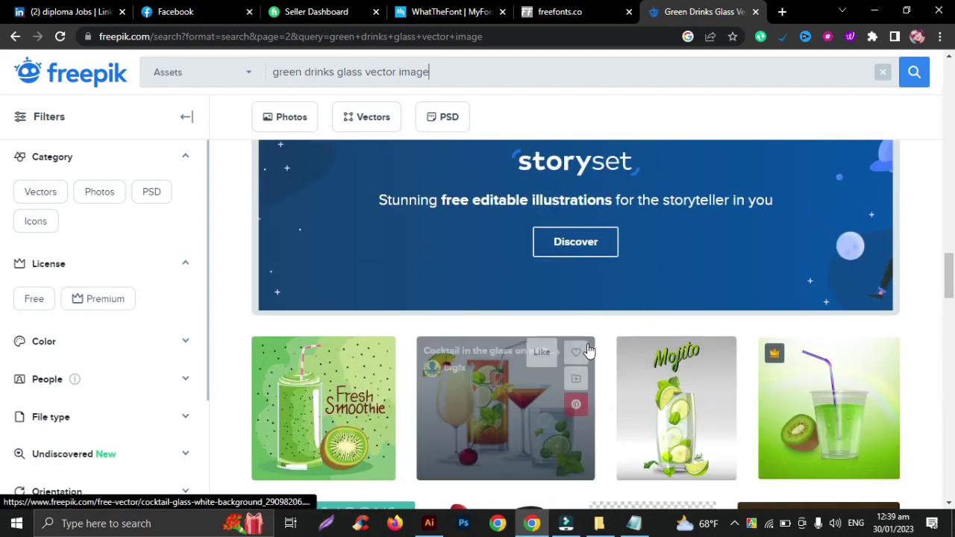
{"action": "scroll", "coordinate": [599, 321], "scroll_direction": "up", "scroll_amount": 2}
{"action": "scroll", "coordinate": [520, 399], "scroll_direction": "up", "scroll_amount": 3}
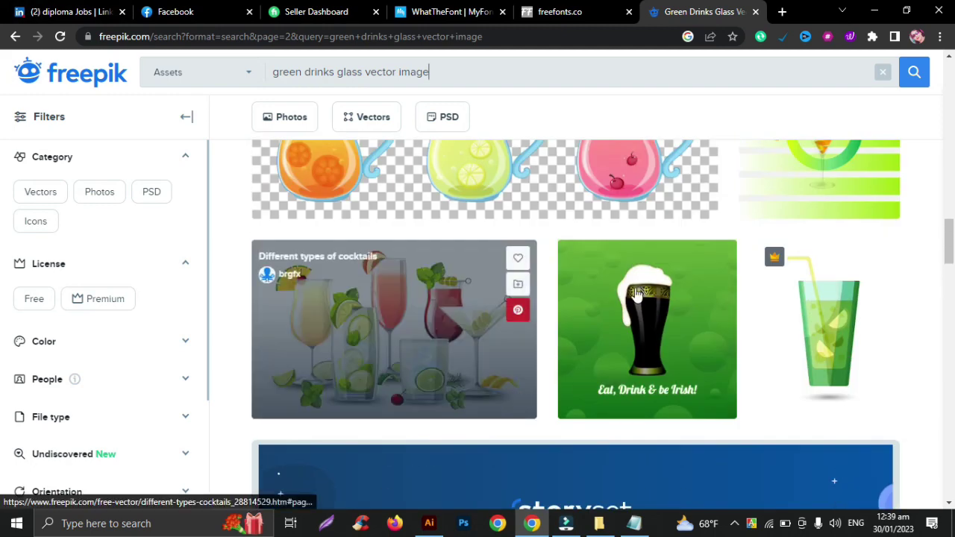
- Go back to page 1 and scroll down through the cocktail thumbnails
{"action": "left_click", "coordinate": [14, 35]}
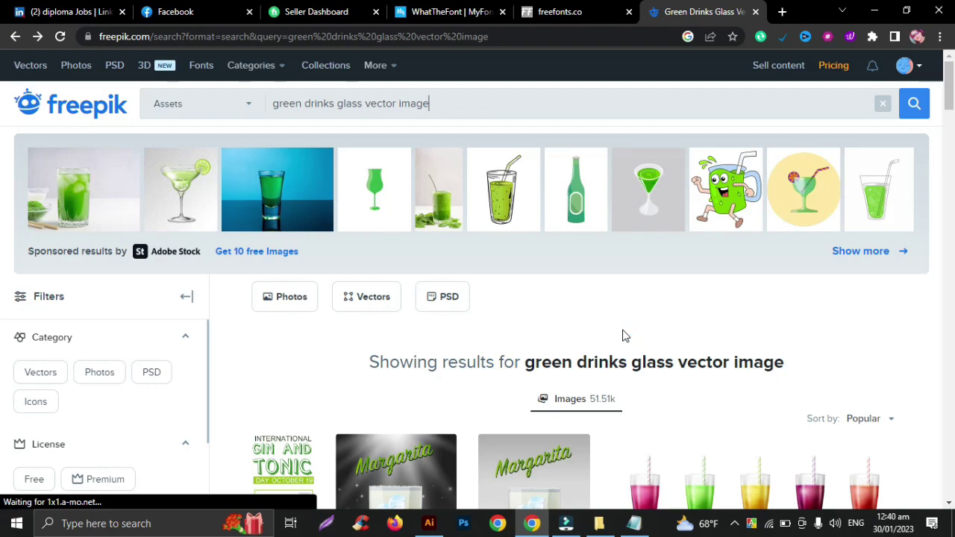
{"action": "scroll", "coordinate": [624, 336], "scroll_direction": "down", "scroll_amount": 4}
{"action": "scroll", "coordinate": [622, 335], "scroll_direction": "down", "scroll_amount": 1}
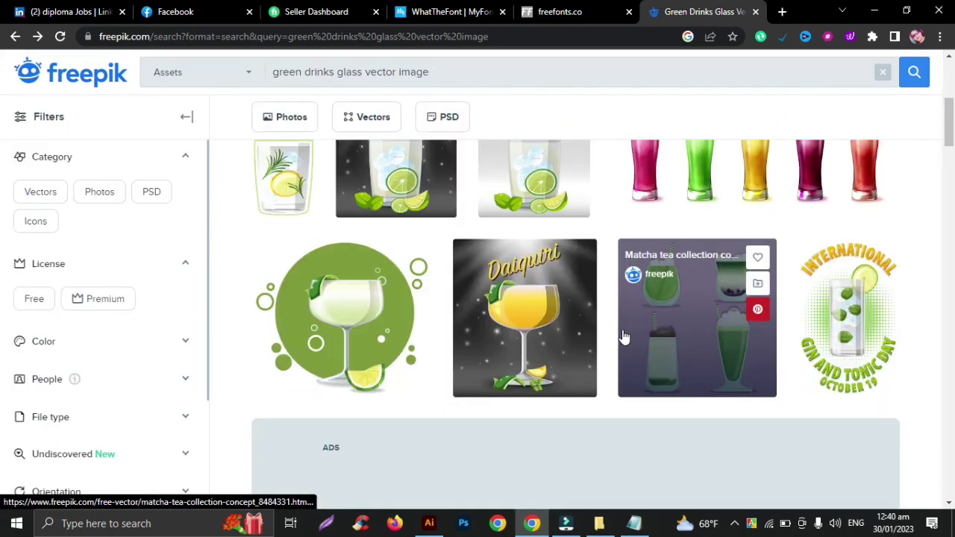
{"action": "scroll", "coordinate": [486, 332], "scroll_direction": "down", "scroll_amount": 1}
{"action": "scroll", "coordinate": [486, 333], "scroll_direction": "down", "scroll_amount": 3}
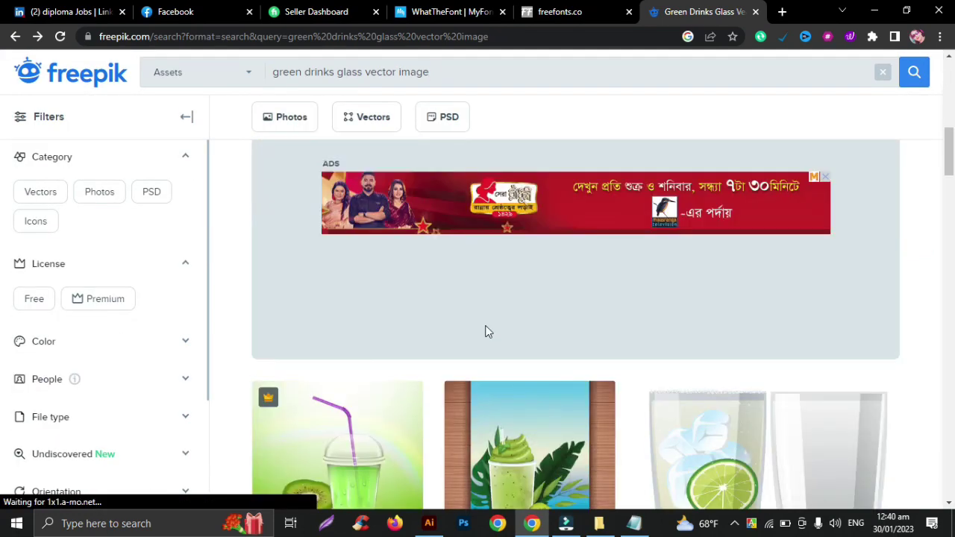
{"action": "scroll", "coordinate": [487, 333], "scroll_direction": "down", "scroll_amount": 2}
{"action": "scroll", "coordinate": [486, 332], "scroll_direction": "down", "scroll_amount": 3}
{"action": "scroll", "coordinate": [485, 330], "scroll_direction": "down", "scroll_amount": 3}
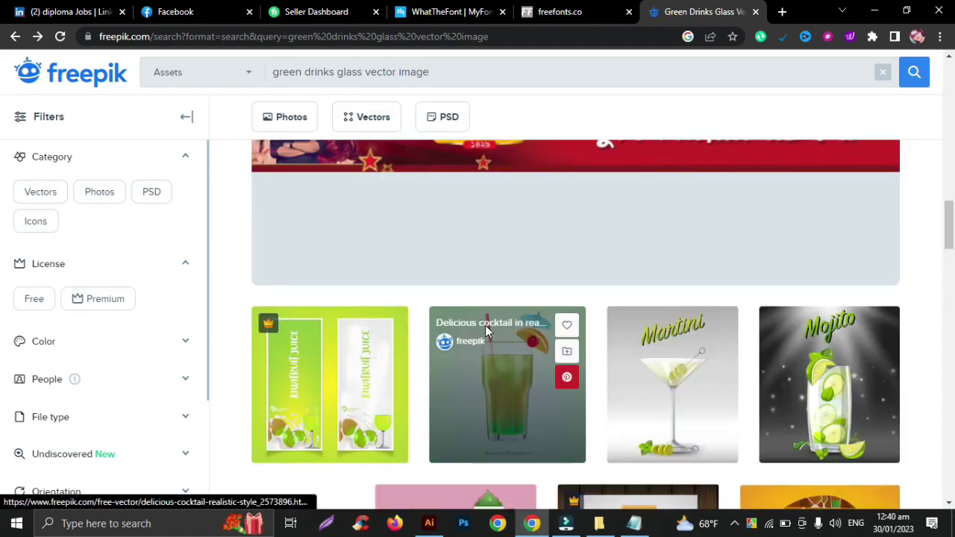
{"action": "scroll", "coordinate": [508, 325], "scroll_direction": "down", "scroll_amount": 2}
- Download the tropical cocktail with straw vector using the free download option
{"action": "left_click", "coordinate": [298, 341]}
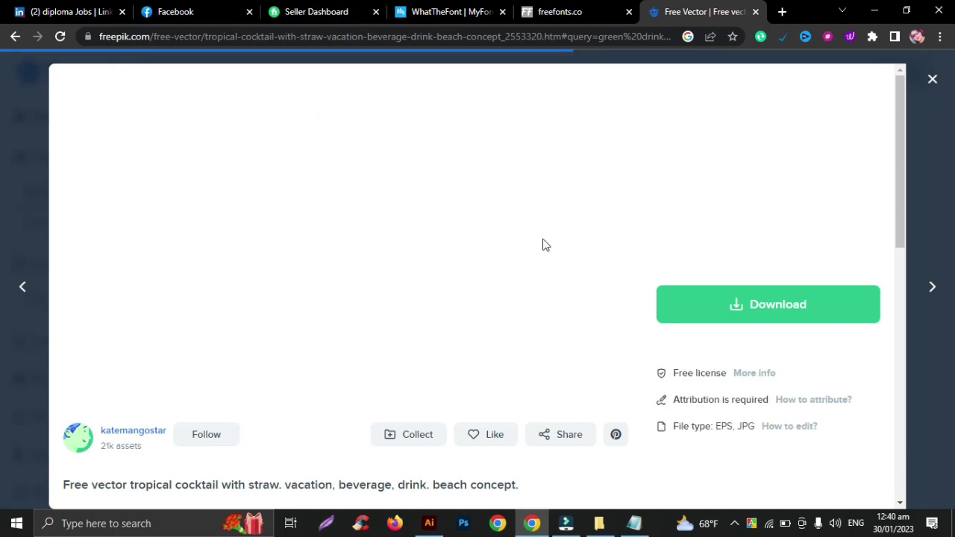
{"action": "left_click", "coordinate": [774, 299]}
{"action": "scroll", "coordinate": [754, 341], "scroll_direction": "down", "scroll_amount": 3}
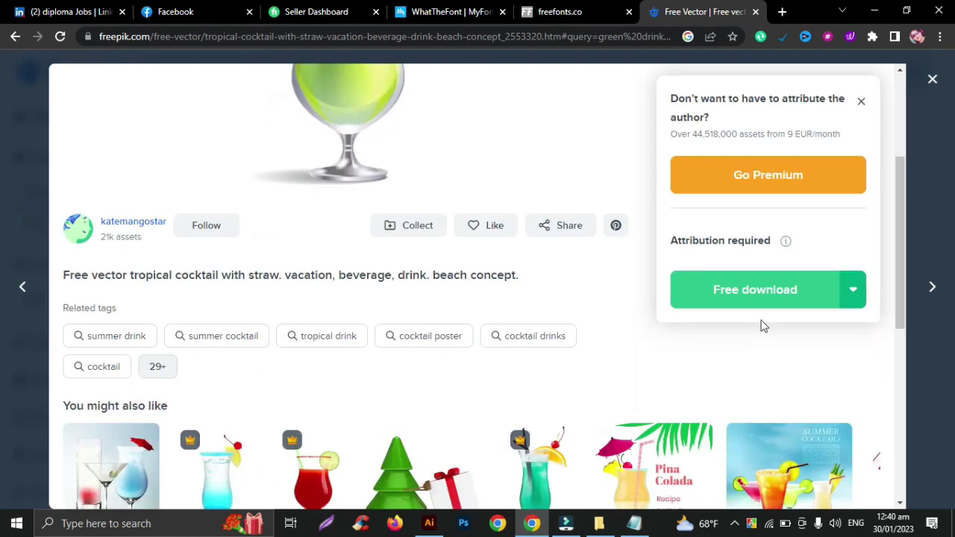
{"action": "left_click", "coordinate": [771, 300]}
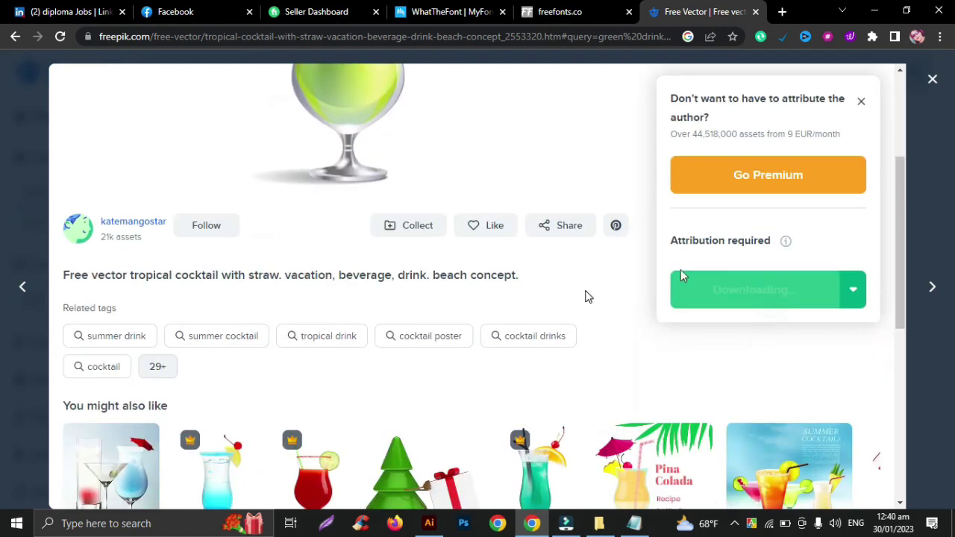
{"action": "scroll", "coordinate": [586, 297], "scroll_direction": "down", "scroll_amount": 3}
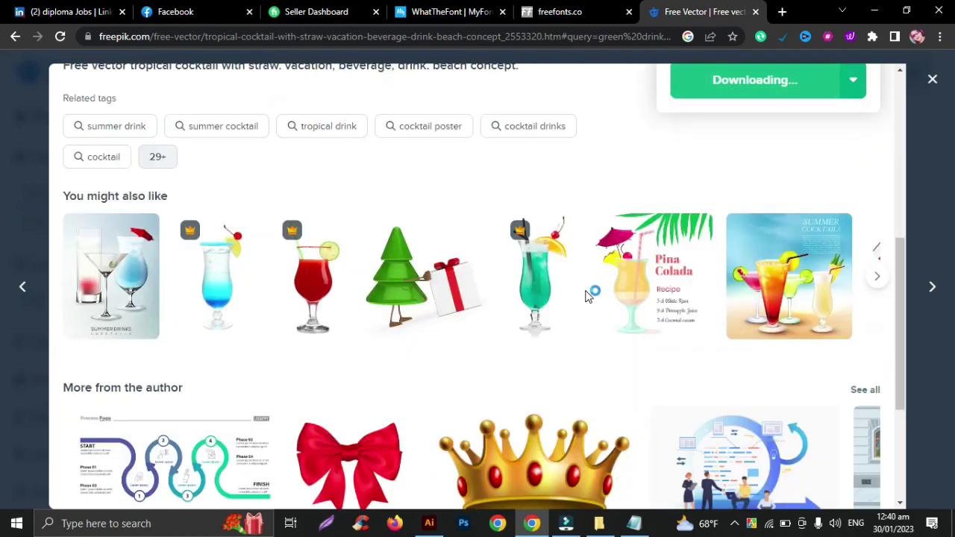
{"action": "scroll", "coordinate": [586, 296], "scroll_direction": "down", "scroll_amount": 1}
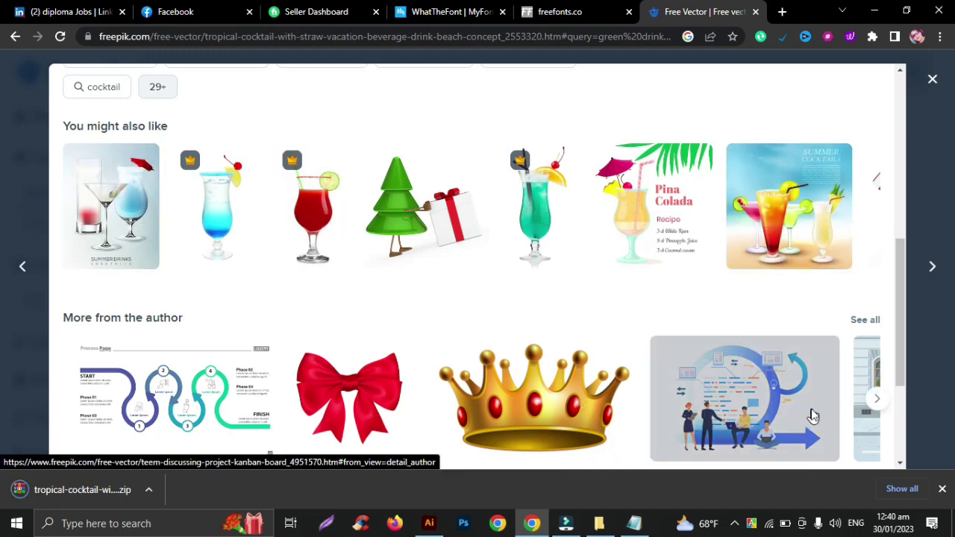
{"action": "scroll", "coordinate": [812, 416], "scroll_direction": "down", "scroll_amount": 3}
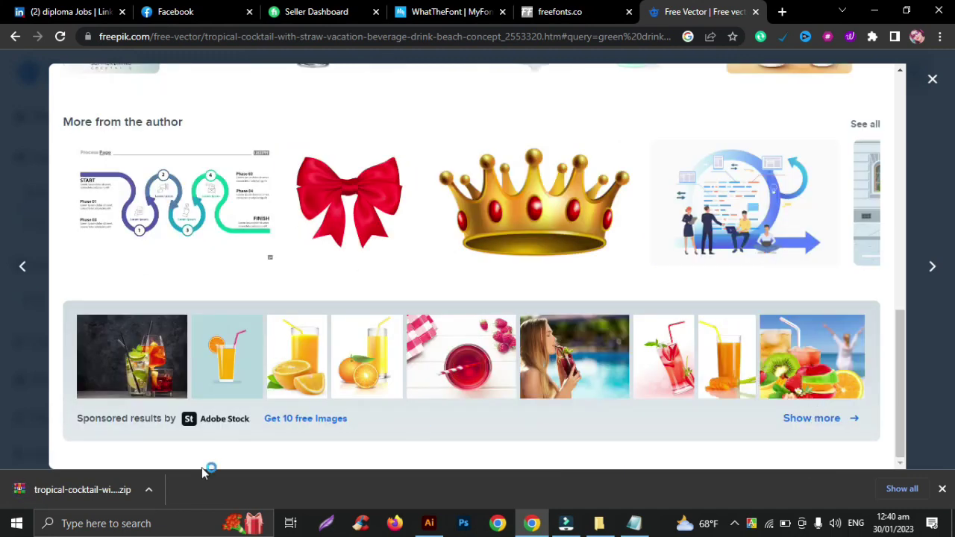
- Open the downloaded cocktail zip in WinRAR, then close the archive window
{"action": "left_click", "coordinate": [148, 489]}
{"action": "left_click", "coordinate": [217, 397]}
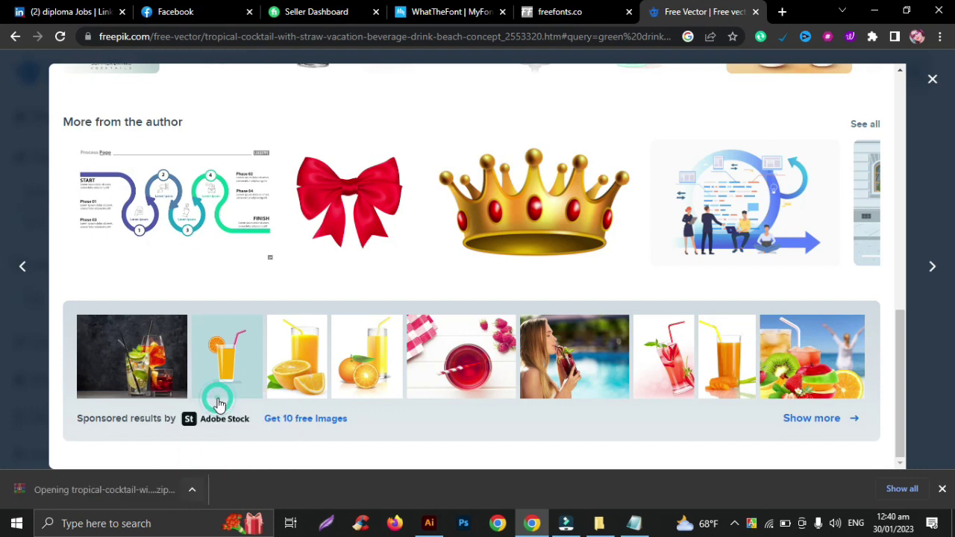
{"action": "scroll", "coordinate": [201, 373], "scroll_direction": "up", "scroll_amount": 1}
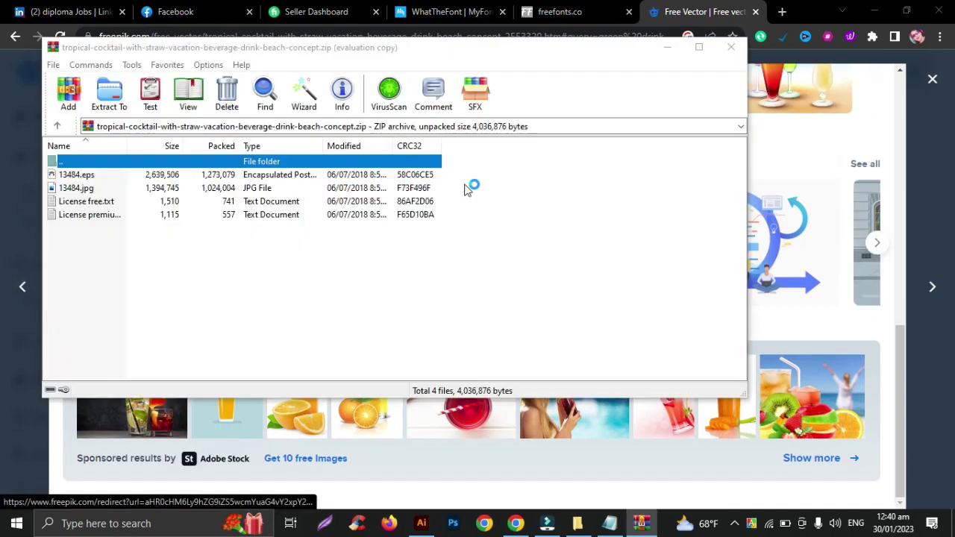
{"action": "left_click", "coordinate": [738, 45]}
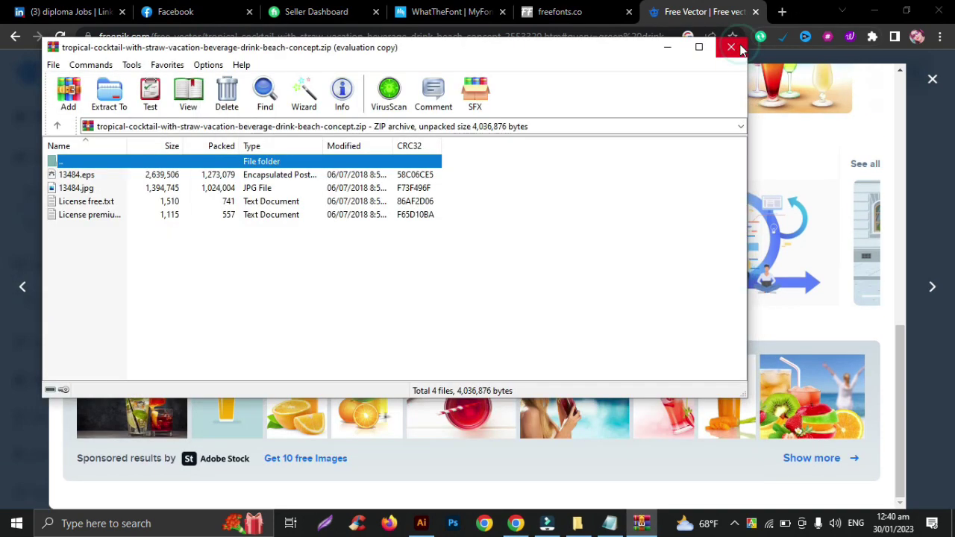
{"action": "left_click", "coordinate": [730, 46]}
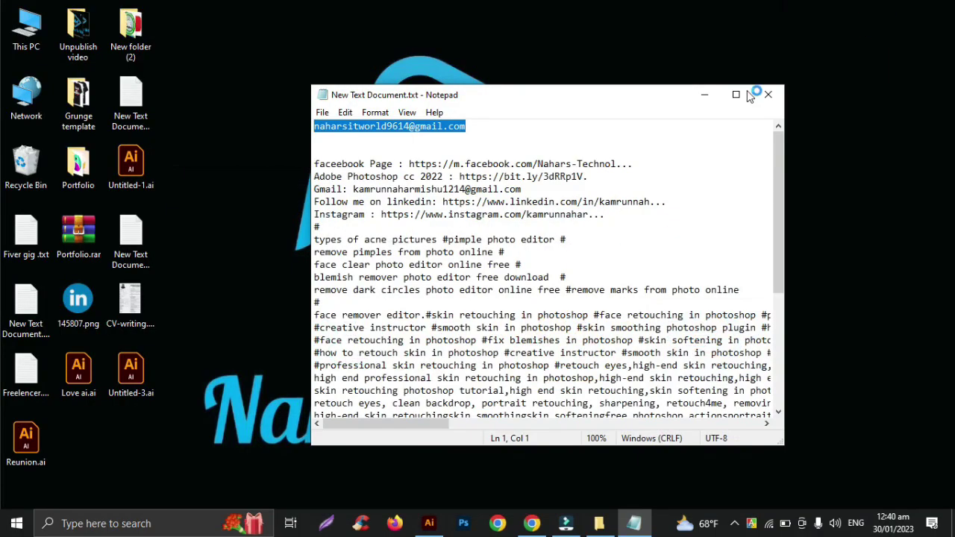
- Close the notes window and browse to the Downloads folder in File Explorer
{"action": "left_click", "coordinate": [773, 84]}
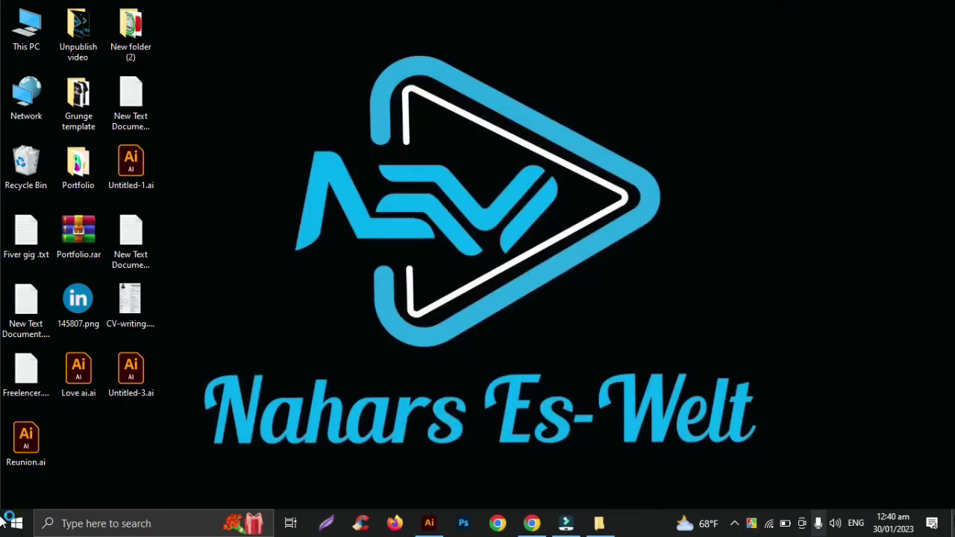
{"action": "left_click", "coordinate": [599, 523]}
{"action": "left_click", "coordinate": [58, 179]}
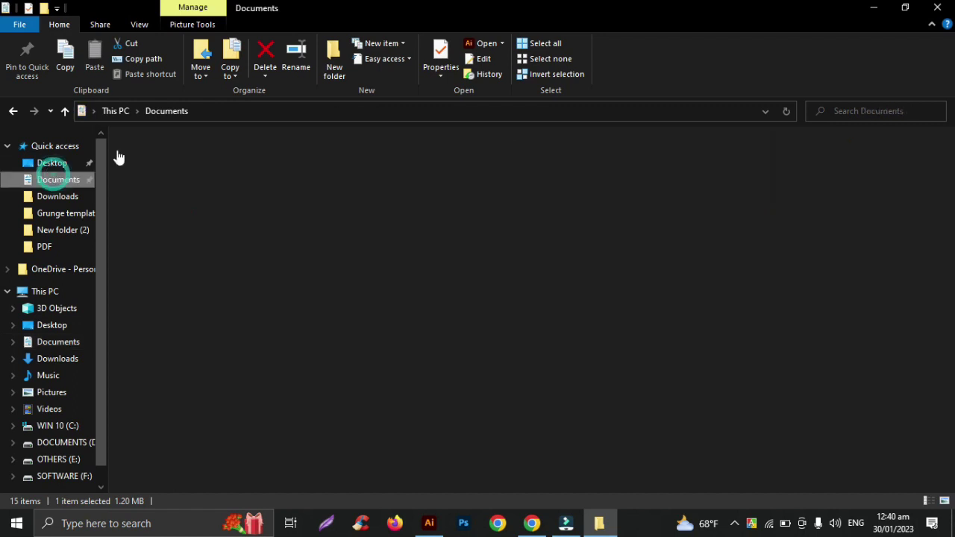
{"action": "double_click", "coordinate": [172, 191]}
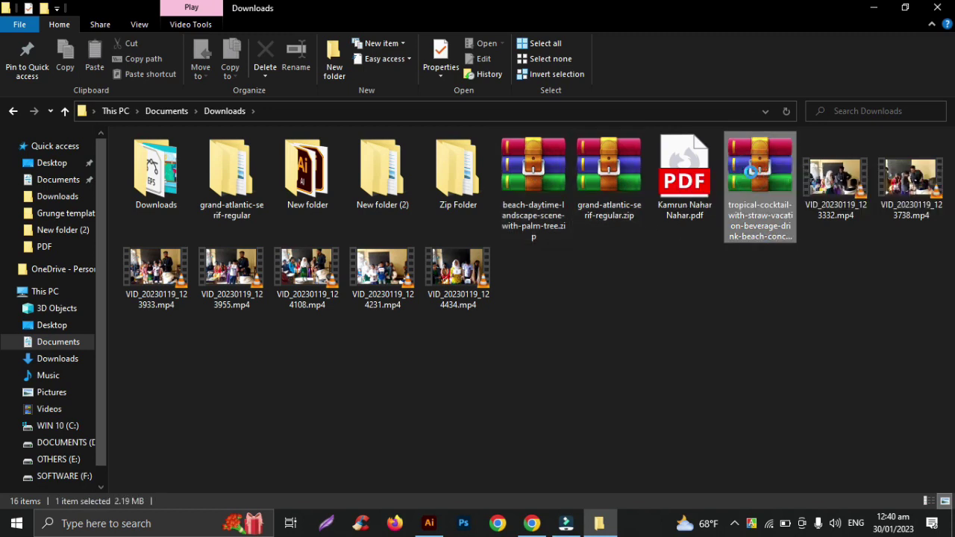
- Extract the tropical cocktail zip into its own folder, open it and select 13484.eps
{"action": "right_click", "coordinate": [755, 170]}
{"action": "left_click", "coordinate": [673, 230]}
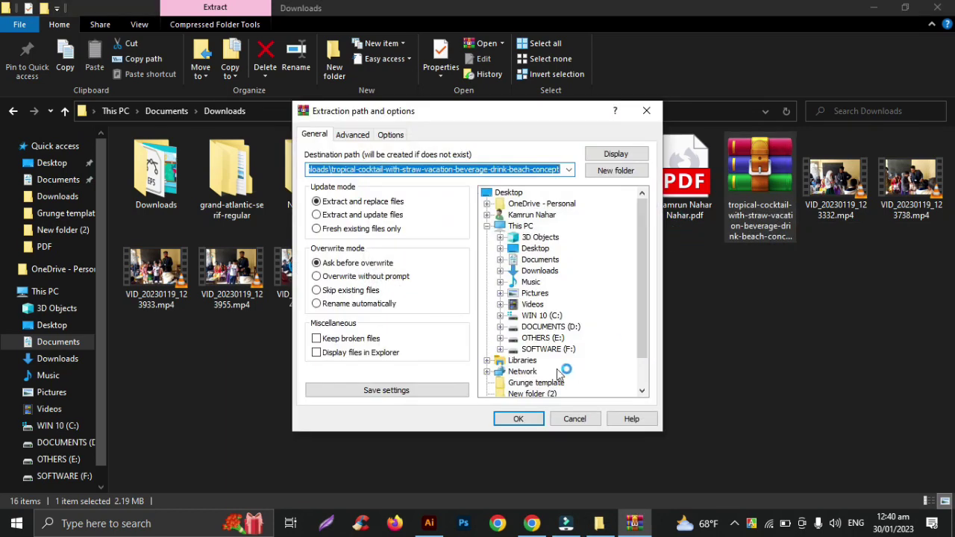
{"action": "left_click", "coordinate": [519, 419]}
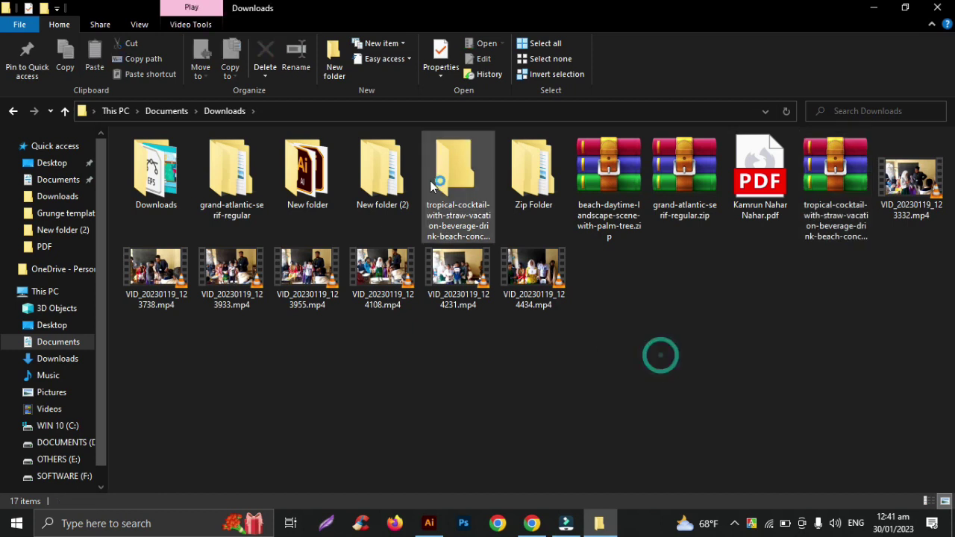
{"action": "double_click", "coordinate": [451, 161]}
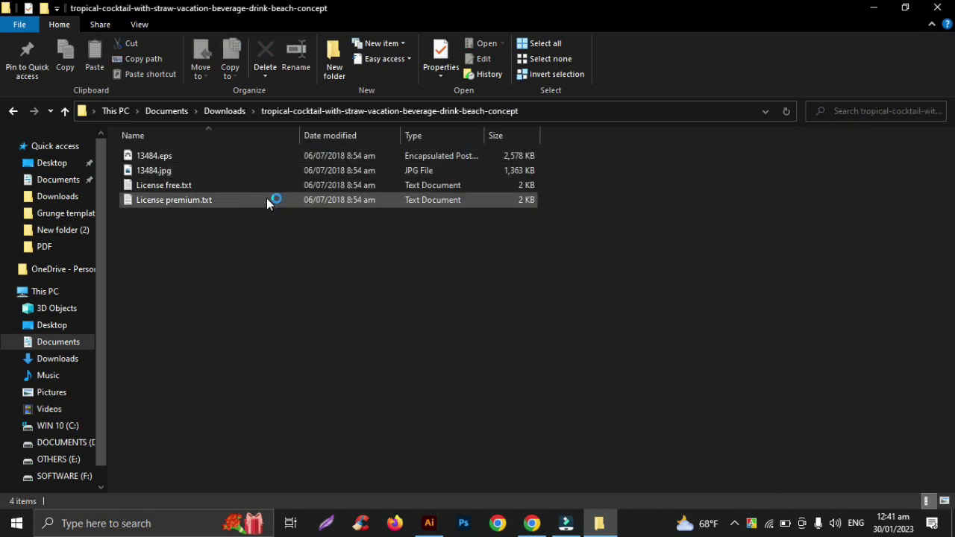
{"action": "scroll", "coordinate": [266, 198], "scroll_direction": "up", "scroll_amount": 2, "text": "ctrl"}
{"action": "scroll", "coordinate": [267, 197], "scroll_direction": "up", "scroll_amount": 1, "text": "ctrl"}
{"action": "scroll", "coordinate": [266, 198], "scroll_direction": "up", "scroll_amount": 1, "text": "ctrl"}
{"action": "scroll", "coordinate": [266, 197], "scroll_direction": "up", "scroll_amount": 1, "text": "ctrl"}
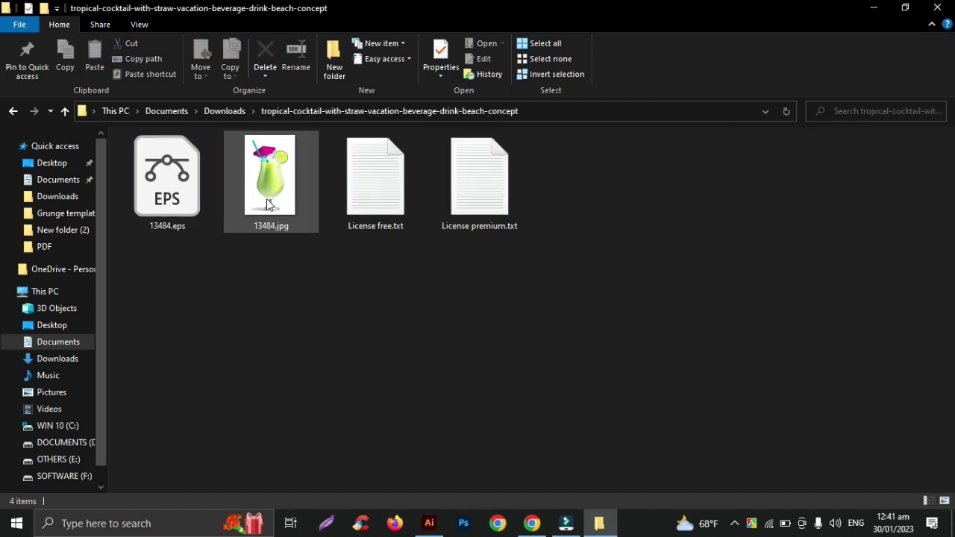
{"action": "left_click", "coordinate": [164, 179]}
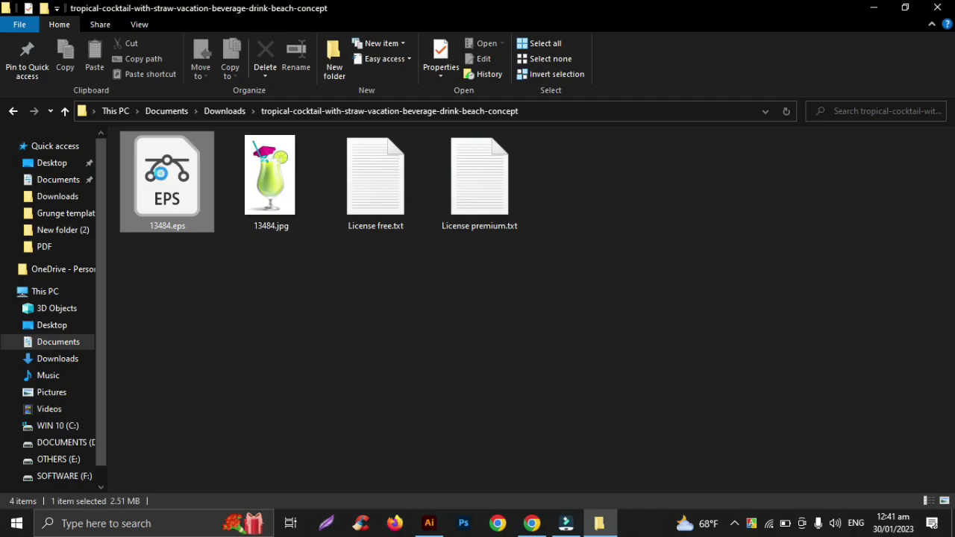
- Open 13484.eps in Illustrator, move the cocktail glass left off the artboard and scale it down
{"action": "double_click", "coordinate": [164, 178]}
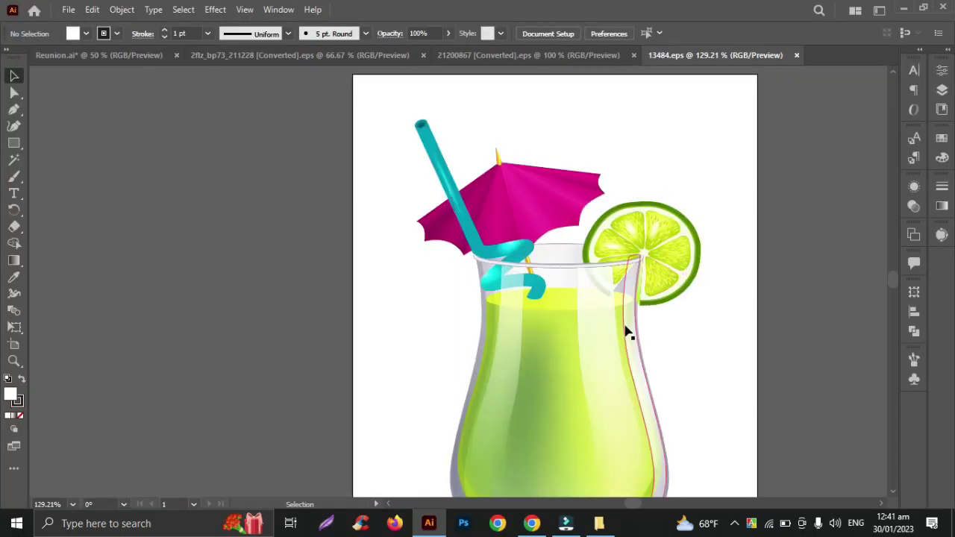
{"action": "scroll", "coordinate": [625, 330], "scroll_direction": "down", "scroll_amount": 1, "text": "alt"}
{"action": "scroll", "coordinate": [625, 331], "scroll_direction": "down", "scroll_amount": 1}
{"action": "scroll", "coordinate": [625, 330], "scroll_direction": "down", "scroll_amount": 1}
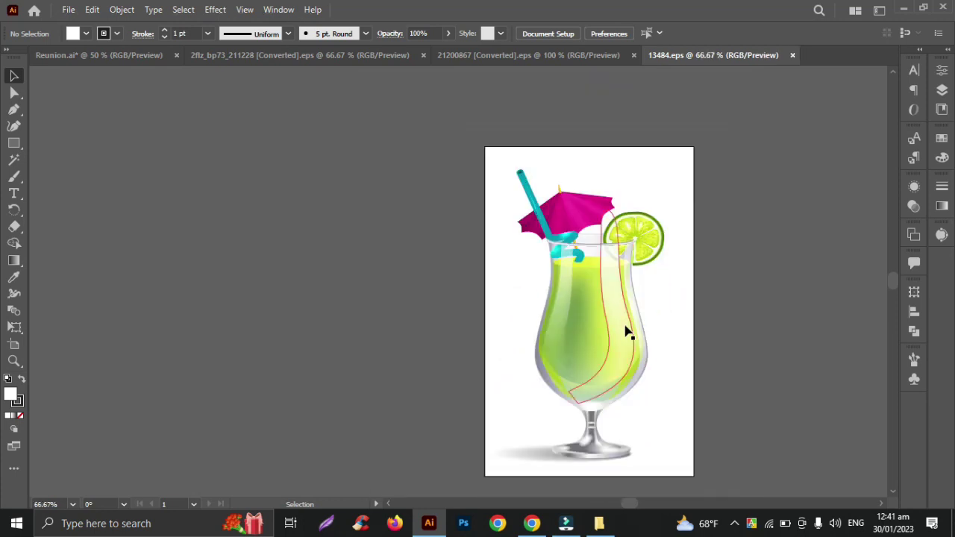
{"action": "scroll", "coordinate": [625, 330], "scroll_direction": "right", "scroll_amount": 1}
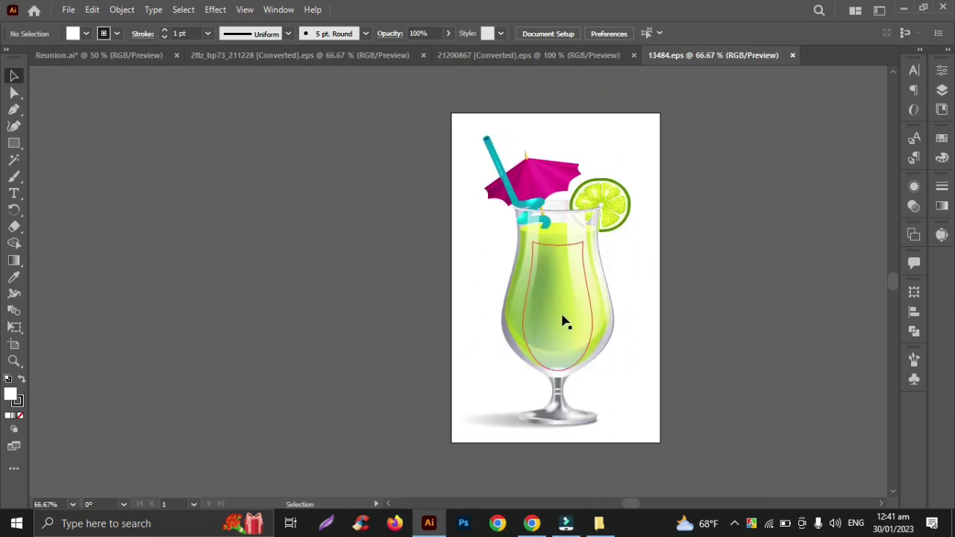
{"action": "left_click_drag", "start_coordinate": [508, 321], "coordinate": [370, 319]}
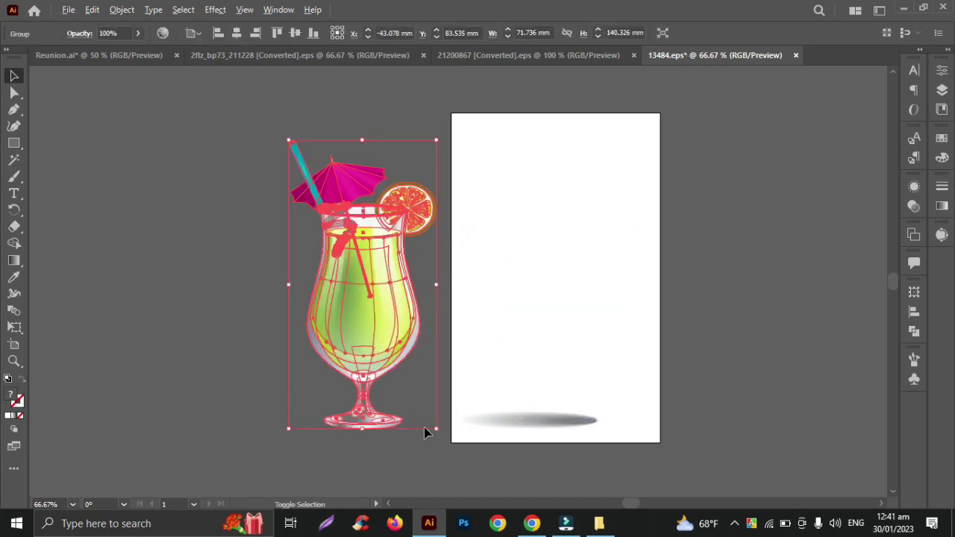
{"action": "left_click_drag", "start_coordinate": [435, 427], "coordinate": [393, 385]}
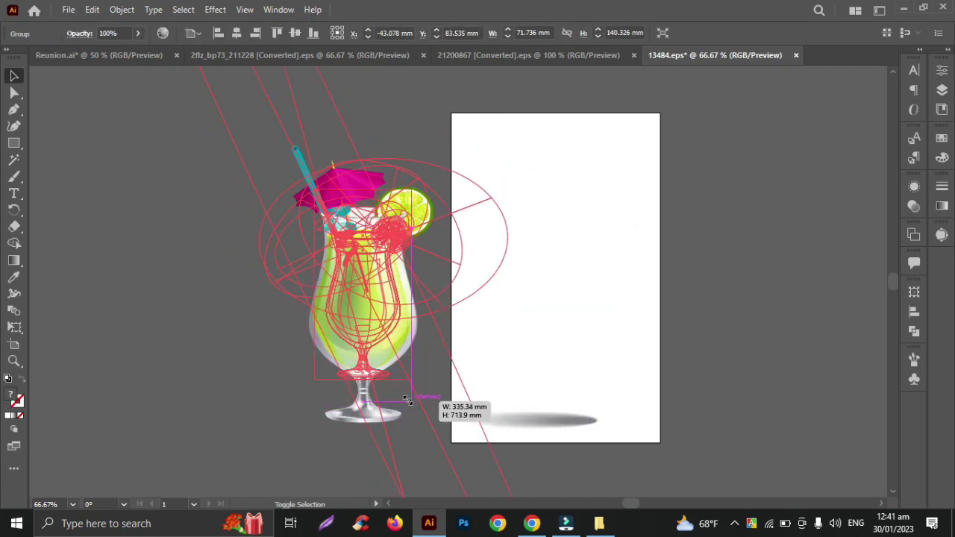
{"action": "left_click", "coordinate": [293, 341]}
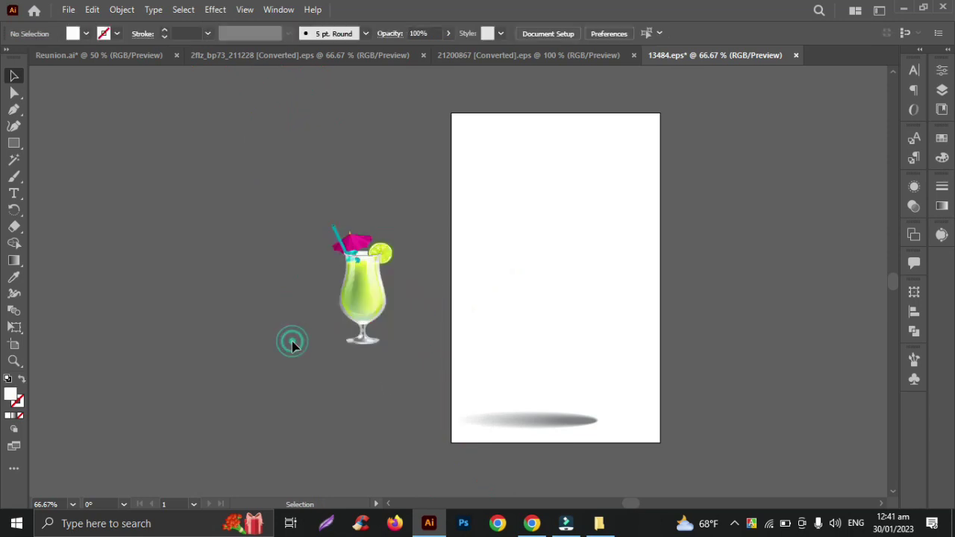
- Place the cocktail glass on the Reunion.ai artboard, shrunk and positioned below Reunion
{"action": "left_click_drag", "start_coordinate": [365, 322], "coordinate": [149, 63]}
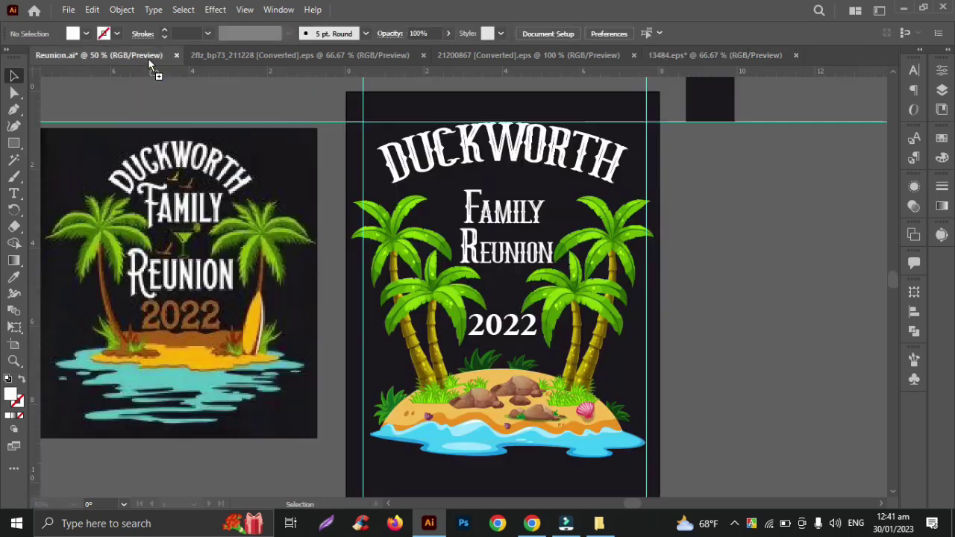
{"action": "left_click_drag", "start_coordinate": [502, 292], "coordinate": [502, 293]}
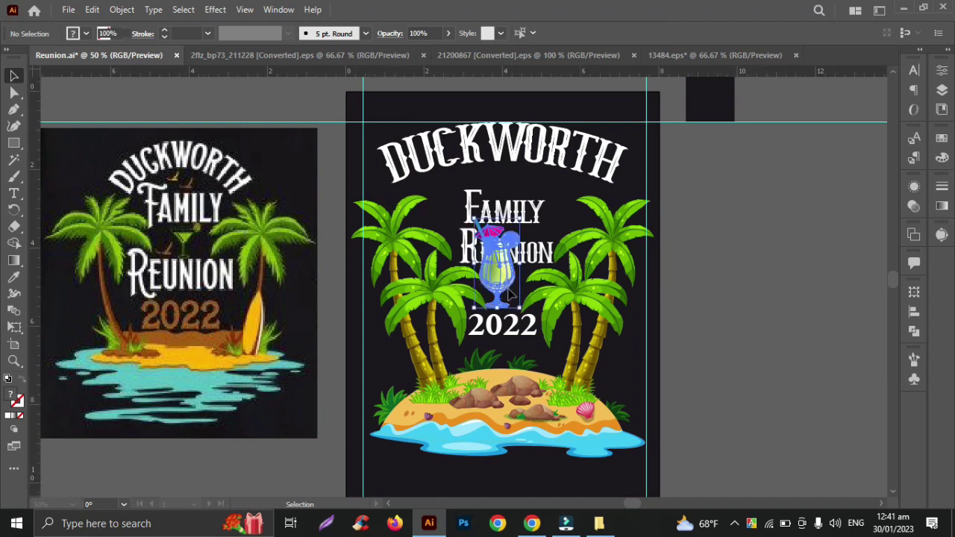
{"action": "mouse_move", "coordinate": [513, 215]}
{"action": "left_mouse_down"}
{"action": "mouse_move", "coordinate": [531, 218]}
{"action": "mouse_move", "coordinate": [511, 241]}
{"action": "left_mouse_up"}
{"action": "left_click_drag", "start_coordinate": [499, 284], "coordinate": [505, 304]}
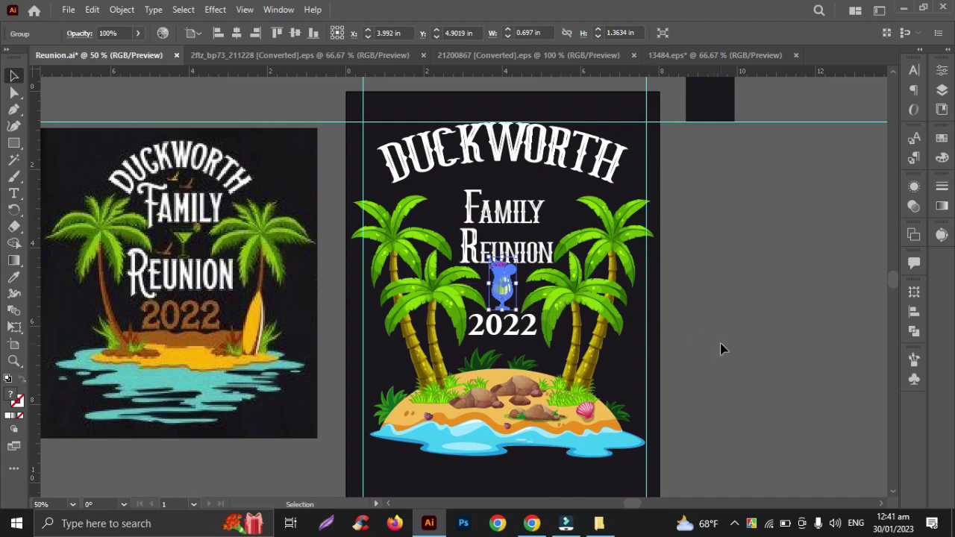
{"action": "left_click", "coordinate": [721, 346]}
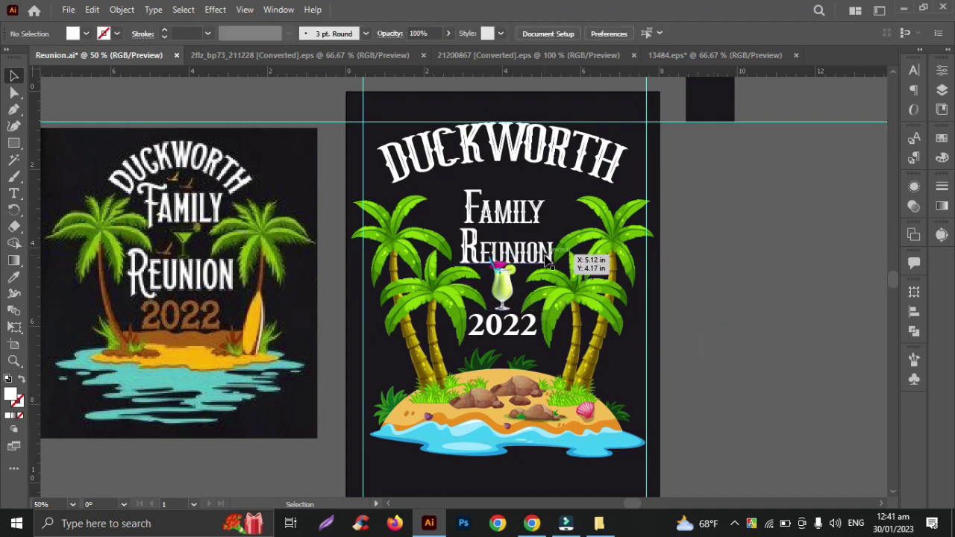
{"action": "scroll", "coordinate": [546, 263], "scroll_direction": "down", "scroll_amount": 1}
{"action": "scroll", "coordinate": [546, 254], "scroll_direction": "up", "scroll_amount": 1}
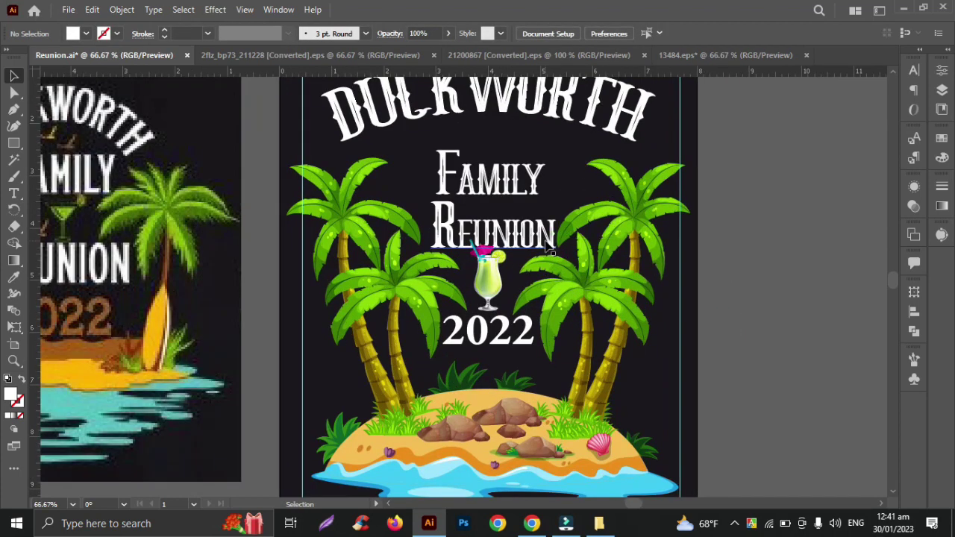
- Nudge the Family Reunion text up two steps above the cocktail glass
{"action": "left_click", "coordinate": [507, 185]}
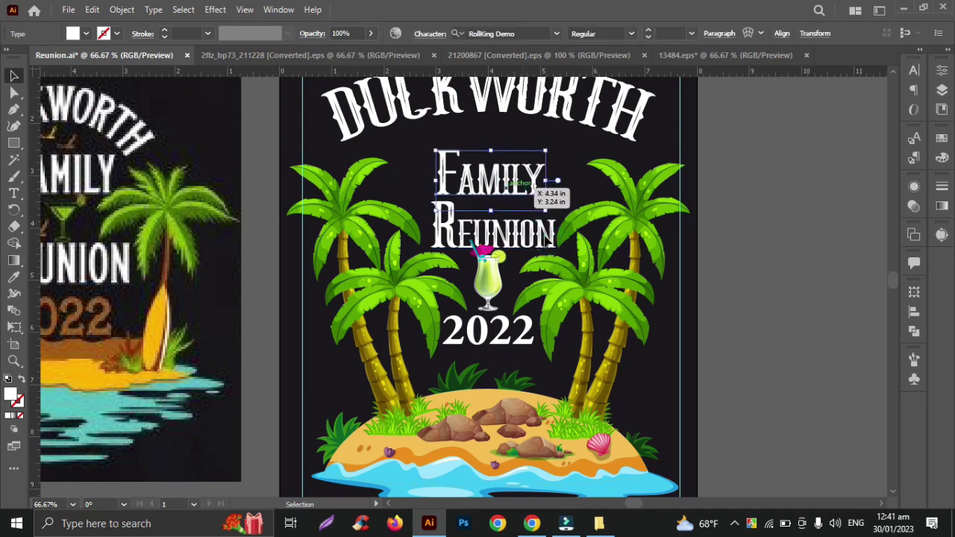
{"action": "left_click", "coordinate": [548, 240], "text": "shift"}
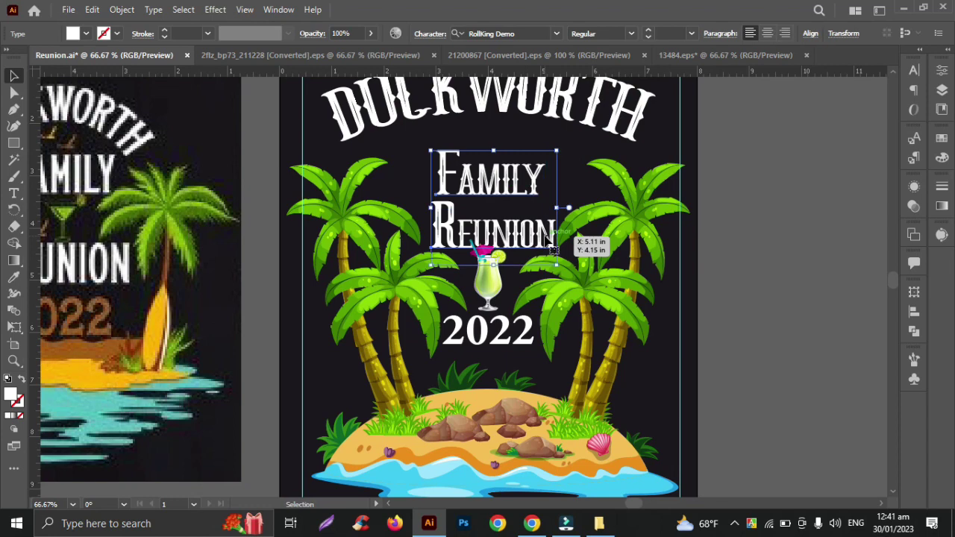
{"action": "key", "text": "Up"}
{"action": "key", "text": "Up"}
{"action": "key", "text": "Up"}
{"action": "key", "text": "Up"}
{"action": "key", "text": "Up"}
{"action": "key", "text": "Up"}
{"action": "key", "text": "Up"}
{"action": "key", "text": "Up"}
{"action": "key", "text": "Up"}
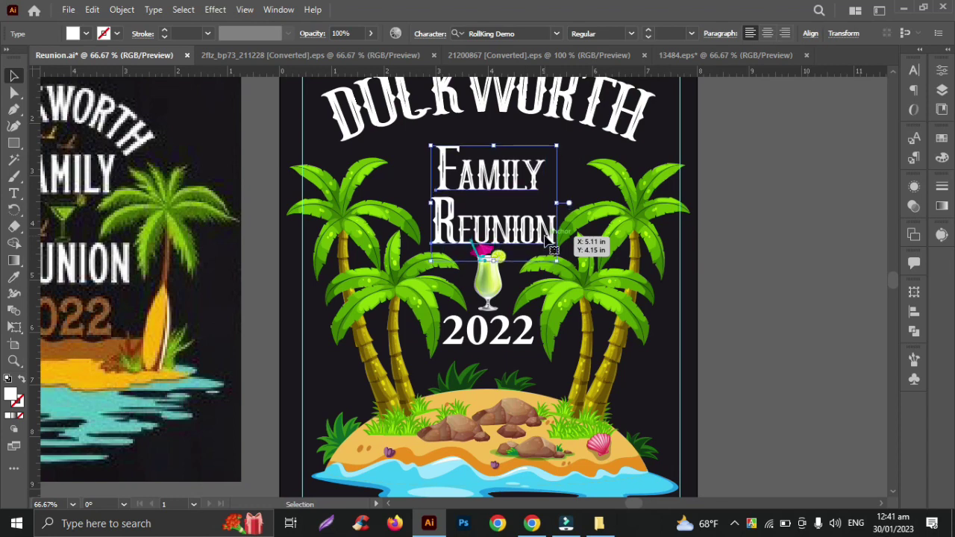
{"action": "key", "text": "Up"}
{"action": "key", "text": "Up"}
{"action": "key", "text": "Up"}
{"action": "key", "text": "Up"}
{"action": "key", "text": "Up"}
{"action": "key", "text": "Up"}
{"action": "key", "text": "Up"}
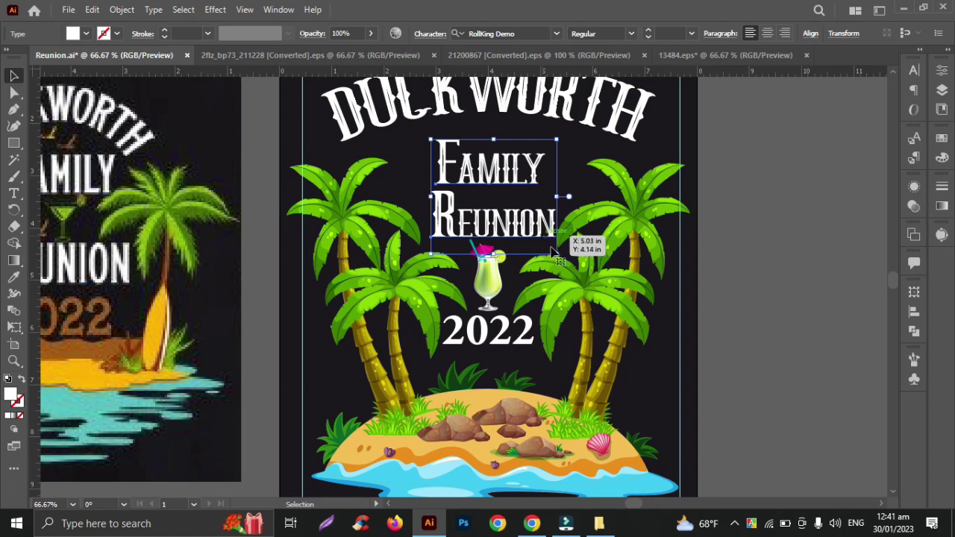
{"action": "left_click", "coordinate": [768, 354]}
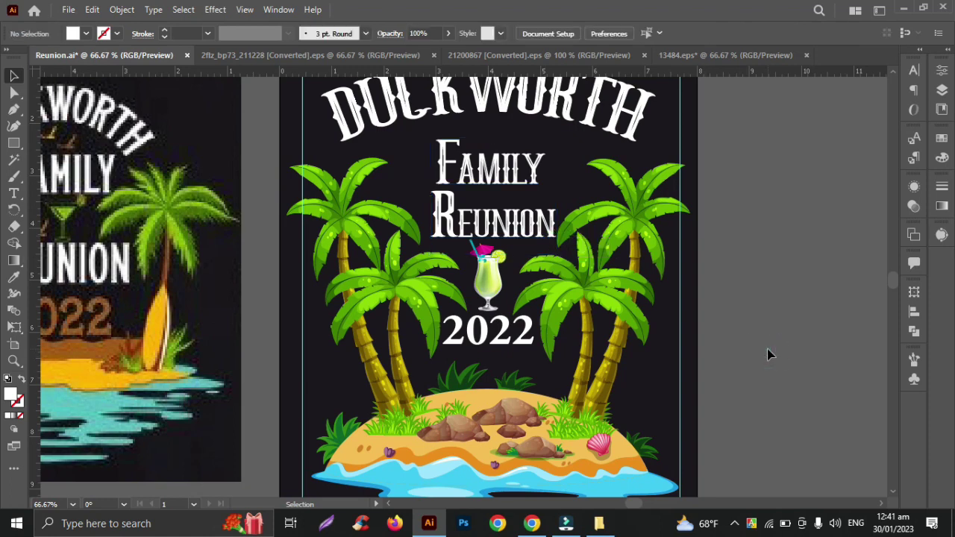
{"action": "scroll", "coordinate": [767, 349], "scroll_direction": "down", "scroll_amount": 1}
{"action": "scroll", "coordinate": [767, 349], "scroll_direction": "down", "scroll_amount": 1}
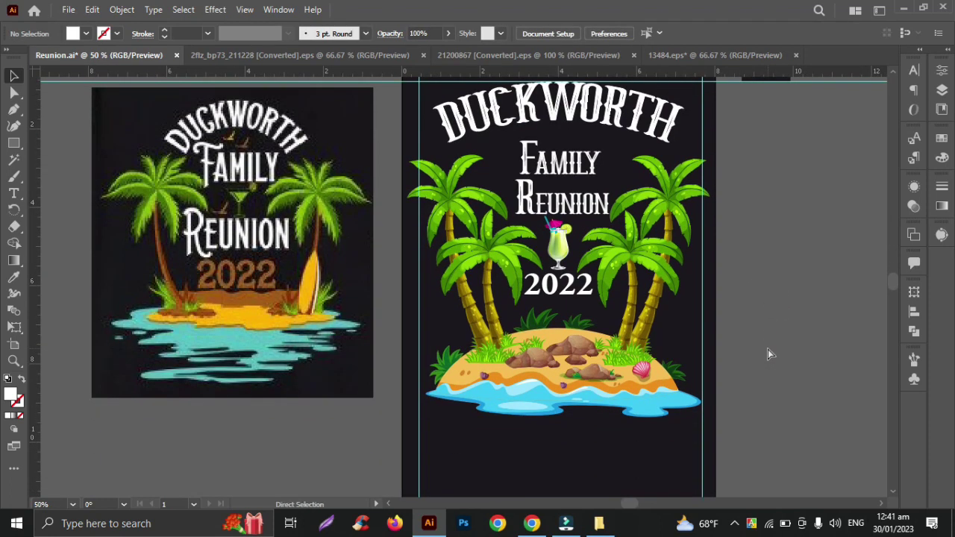
{"action": "scroll", "coordinate": [767, 349], "scroll_direction": "right", "scroll_amount": 1}
{"action": "scroll", "coordinate": [767, 348], "scroll_direction": "down", "scroll_amount": 1}
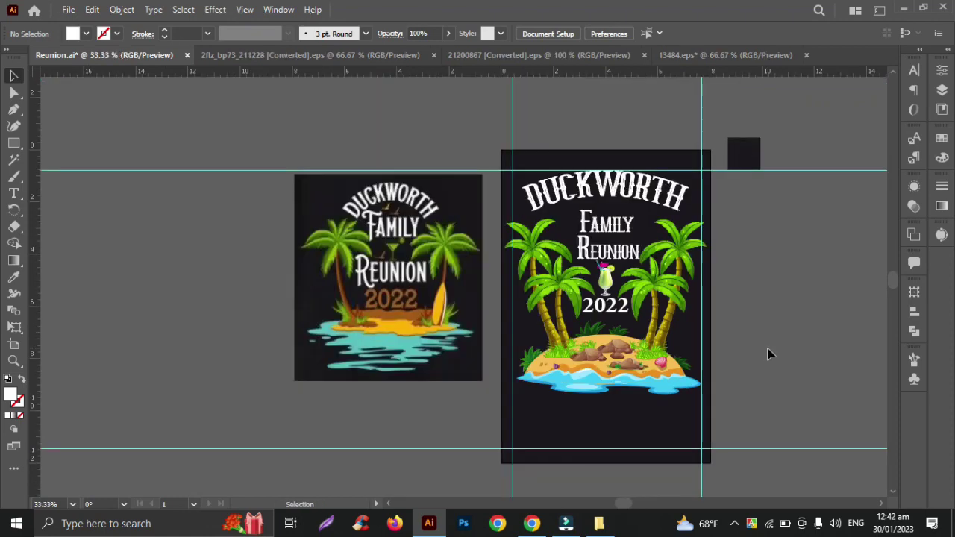
{"action": "scroll", "coordinate": [766, 349], "scroll_direction": "right", "scroll_amount": 1}
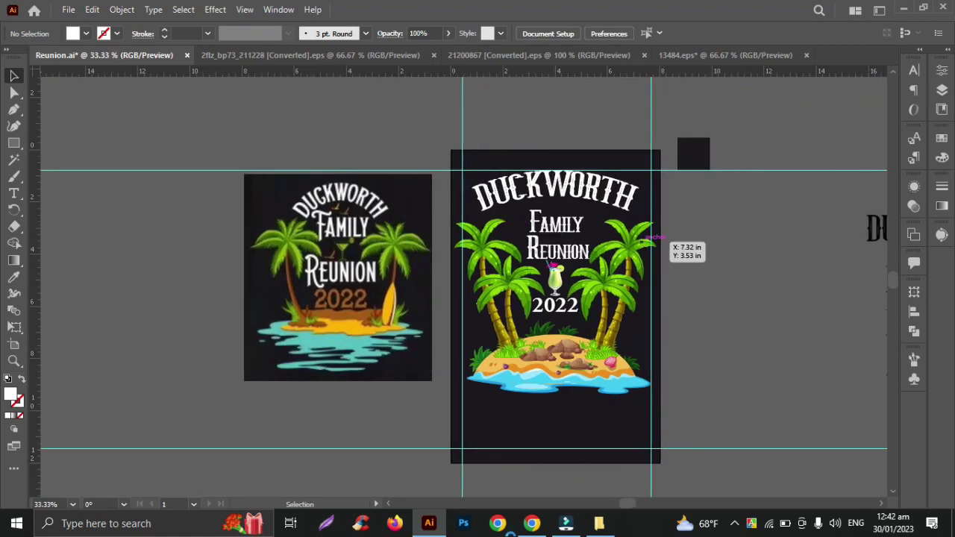
- Close the cocktail asset and search Freepik for pigeon vectors ('pegion ve')
{"action": "left_click", "coordinate": [535, 520]}
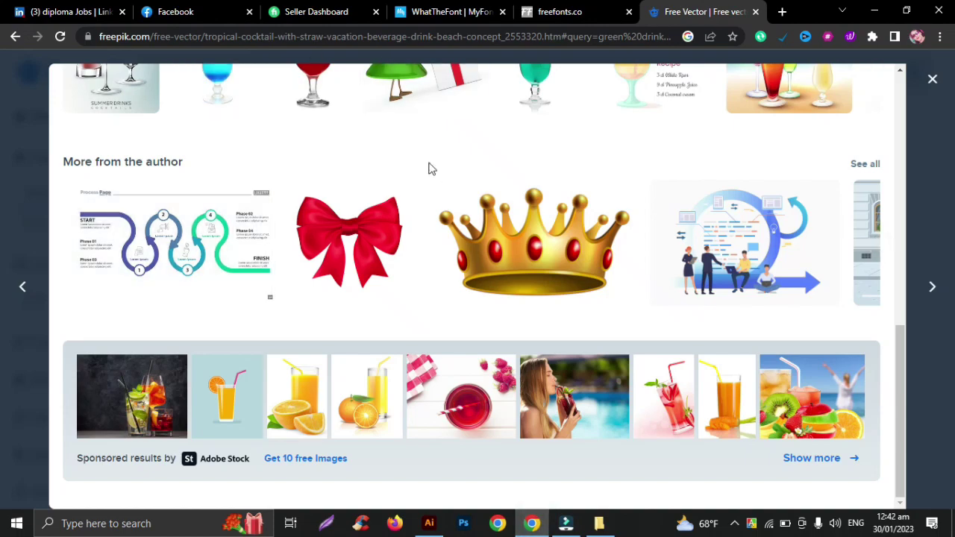
{"action": "scroll", "coordinate": [429, 167], "scroll_direction": "up", "scroll_amount": 3}
{"action": "scroll", "coordinate": [432, 179], "scroll_direction": "up", "scroll_amount": 4}
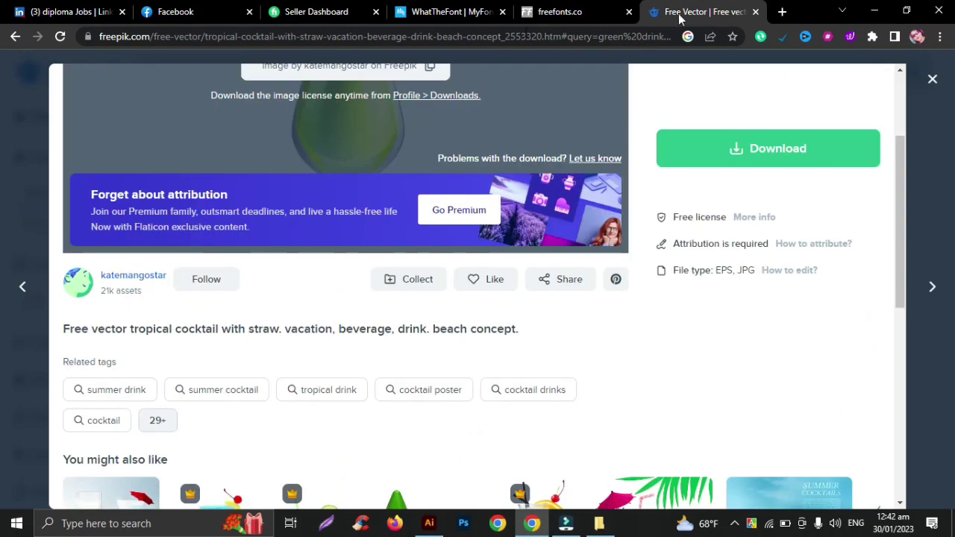
{"action": "left_click", "coordinate": [931, 78]}
{"action": "left_click_drag", "start_coordinate": [447, 73], "coordinate": [231, 81]}
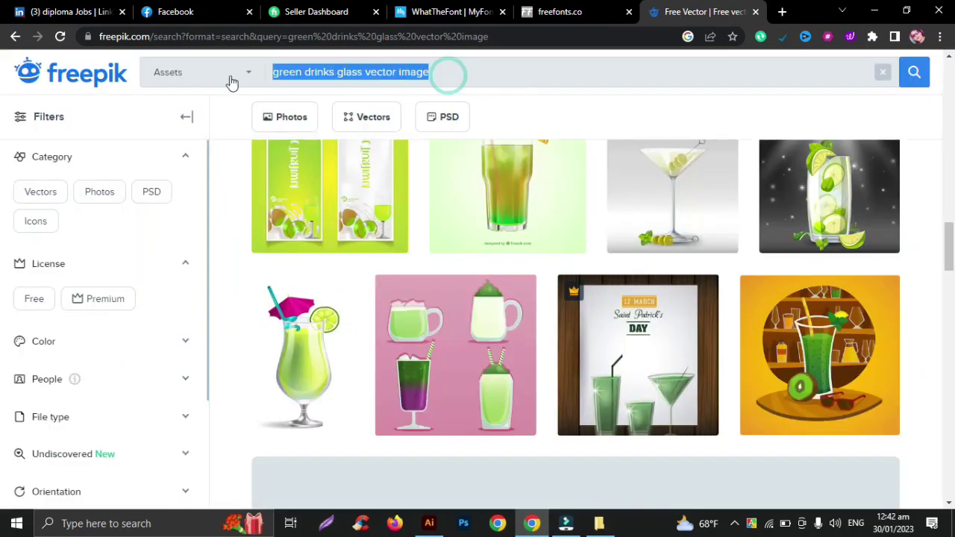
{"action": "type", "text": "peg"}
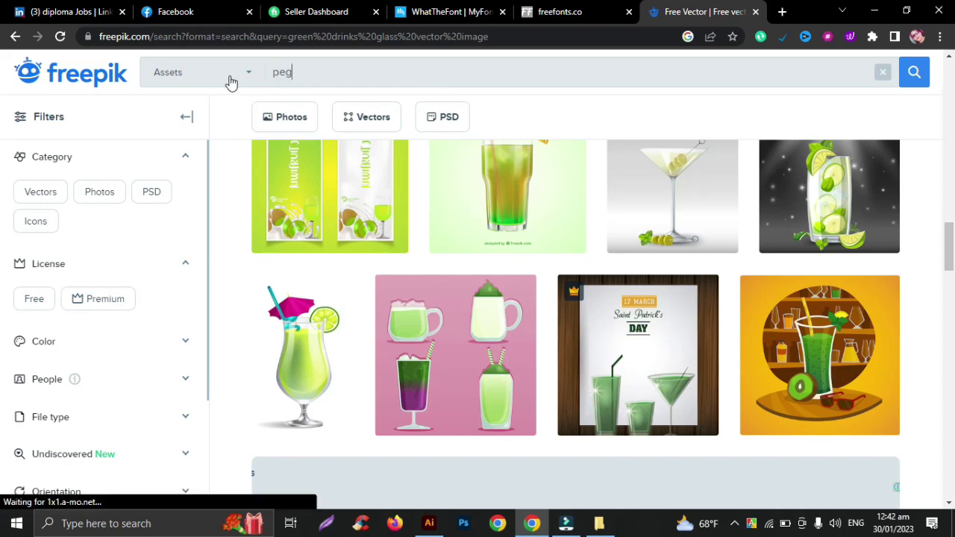
{"action": "type", "text": "ion v"}
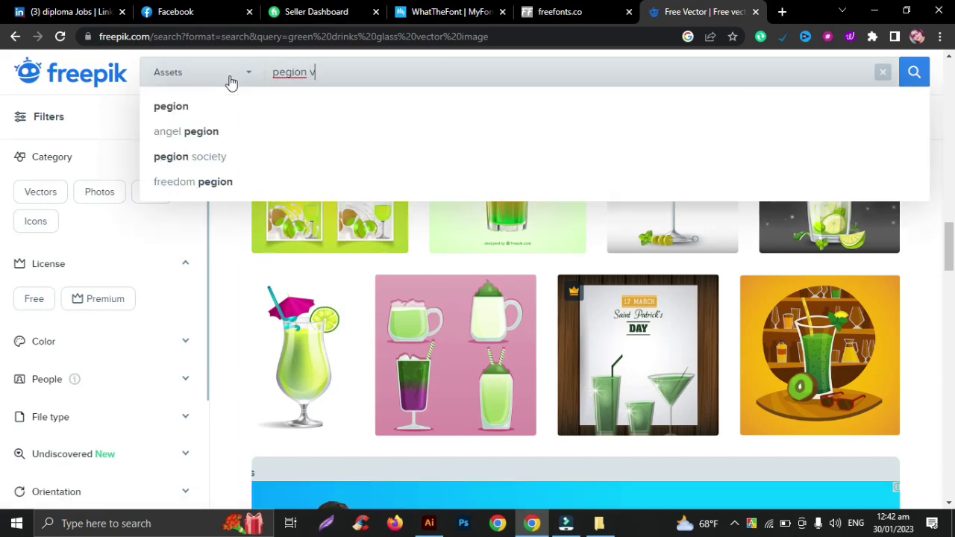
{"action": "type", "text": "ector image"}
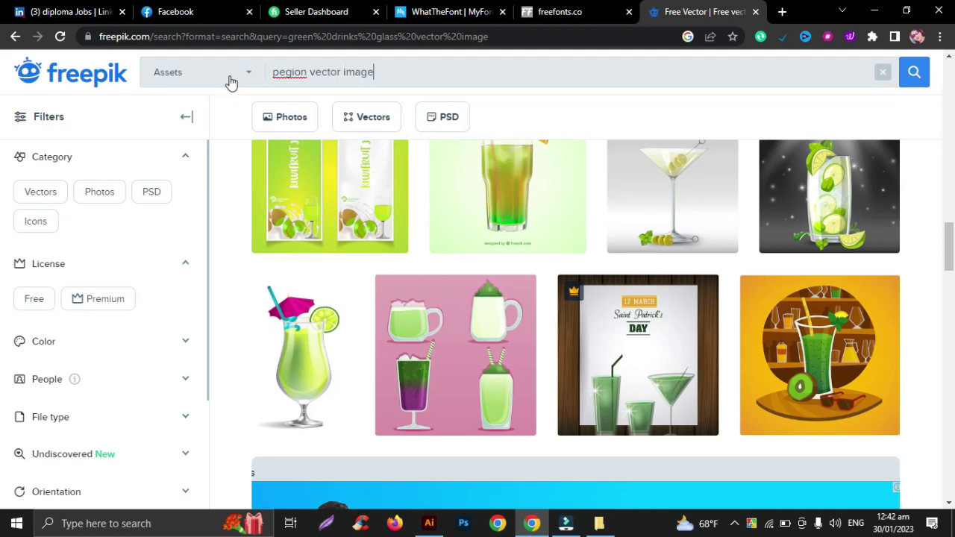
{"action": "key", "text": "Return"}
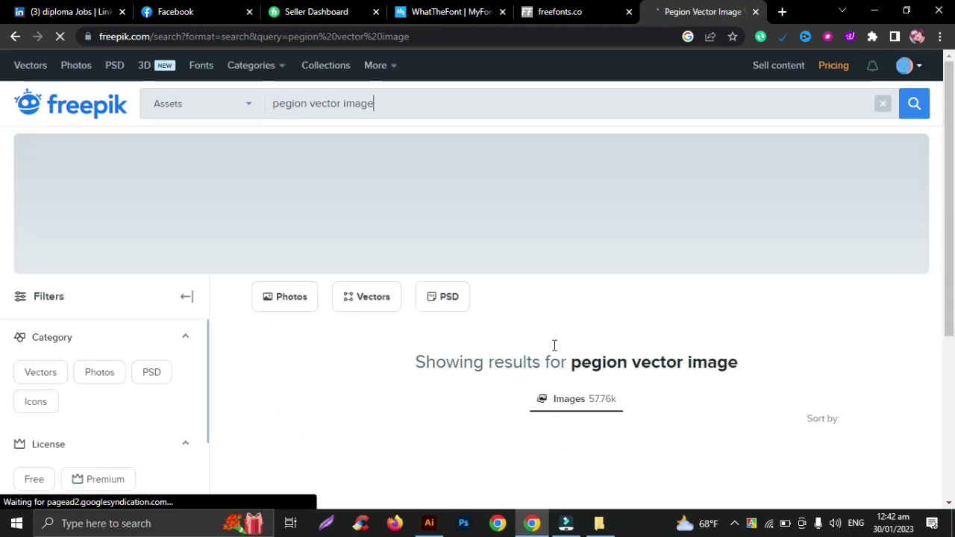
- Browse the first page of pigeon results and move on to the next page
{"action": "scroll", "coordinate": [648, 320], "scroll_direction": "down", "scroll_amount": 4}
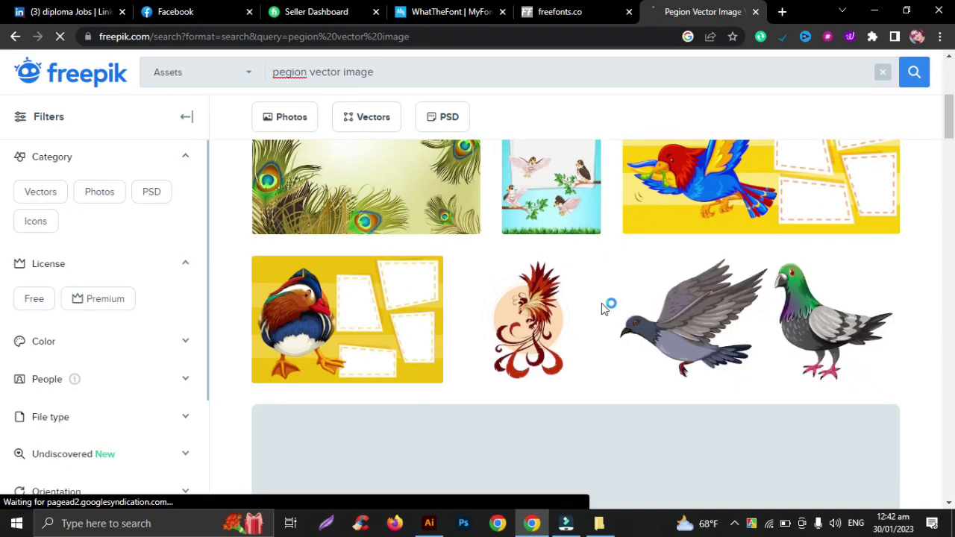
{"action": "scroll", "coordinate": [604, 308], "scroll_direction": "down", "scroll_amount": 4}
{"action": "scroll", "coordinate": [604, 308], "scroll_direction": "down", "scroll_amount": 2}
{"action": "scroll", "coordinate": [604, 309], "scroll_direction": "down", "scroll_amount": 3}
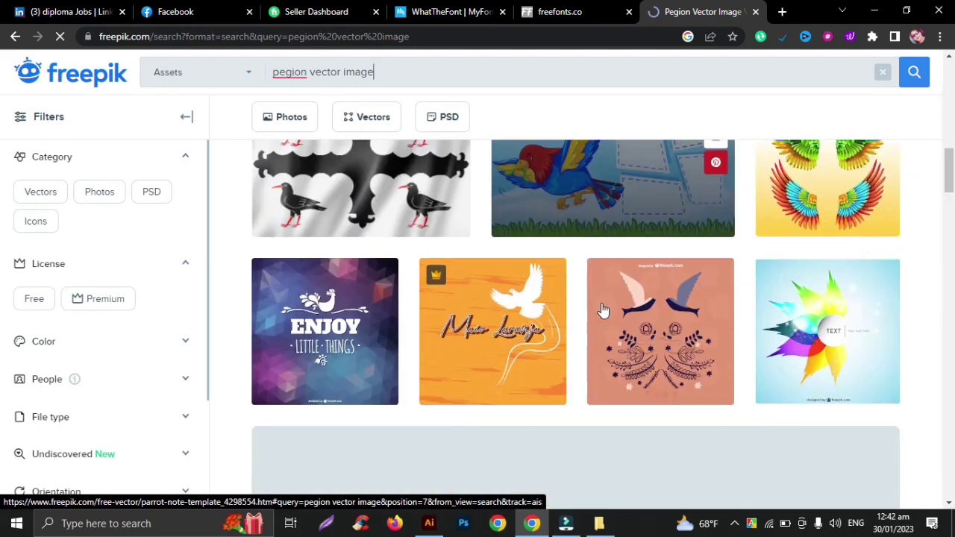
{"action": "scroll", "coordinate": [603, 309], "scroll_direction": "down", "scroll_amount": 2}
{"action": "scroll", "coordinate": [602, 310], "scroll_direction": "down", "scroll_amount": 2}
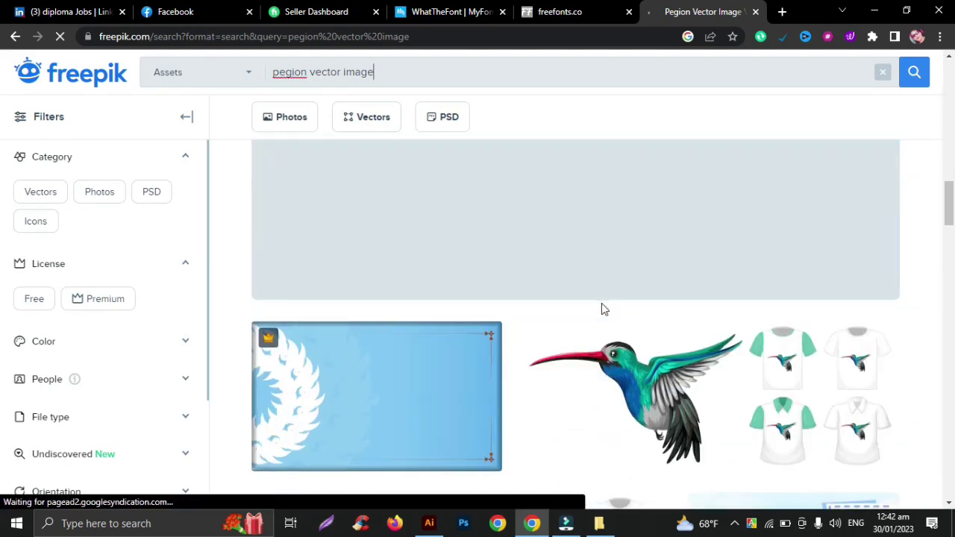
{"action": "scroll", "coordinate": [603, 310], "scroll_direction": "down", "scroll_amount": 2}
{"action": "scroll", "coordinate": [603, 309], "scroll_direction": "down", "scroll_amount": 3}
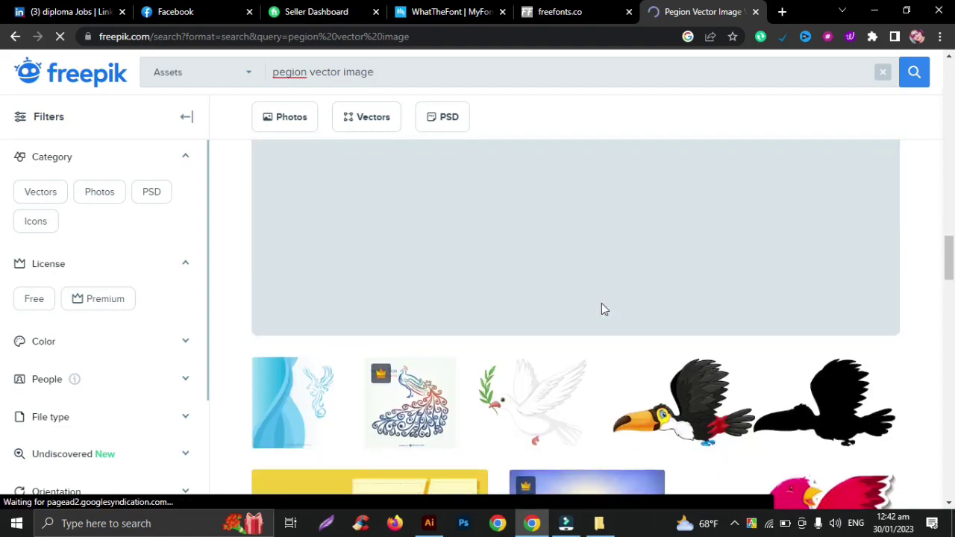
{"action": "scroll", "coordinate": [602, 309], "scroll_direction": "down", "scroll_amount": 3}
{"action": "mouse_move", "coordinate": [602, 310]}
{"action": "scroll", "coordinate": [603, 310], "scroll_direction": "down", "scroll_amount": 3}
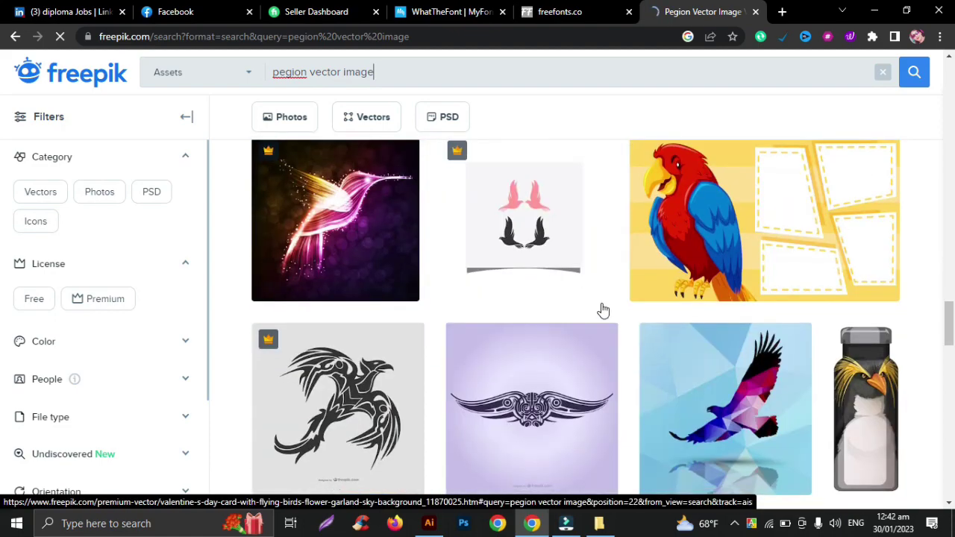
{"action": "scroll", "coordinate": [602, 309], "scroll_direction": "down", "scroll_amount": 3}
{"action": "scroll", "coordinate": [602, 310], "scroll_direction": "down", "scroll_amount": 3}
{"action": "scroll", "coordinate": [603, 309], "scroll_direction": "down", "scroll_amount": 3}
{"action": "scroll", "coordinate": [603, 310], "scroll_direction": "down", "scroll_amount": 2}
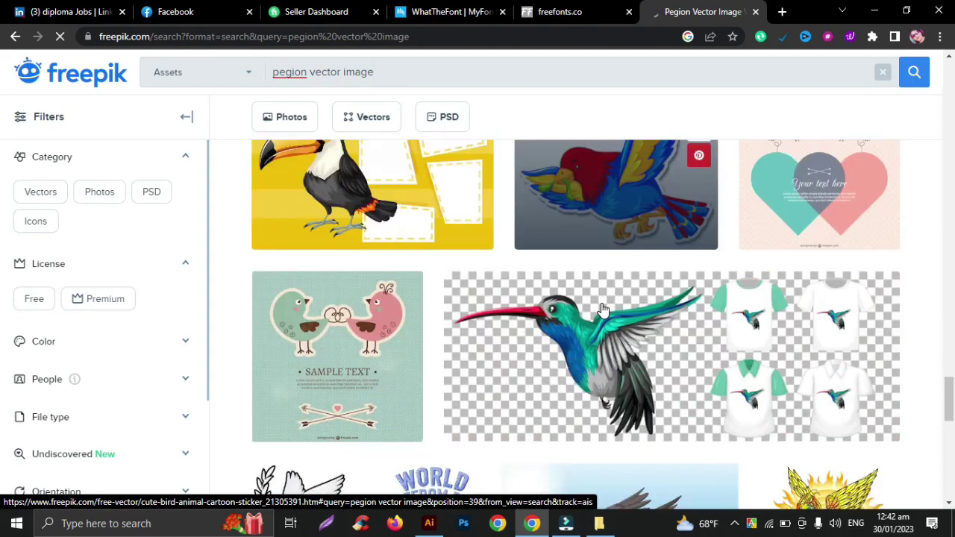
{"action": "scroll", "coordinate": [603, 309], "scroll_direction": "down", "scroll_amount": 2}
{"action": "scroll", "coordinate": [602, 310], "scroll_direction": "down", "scroll_amount": 2}
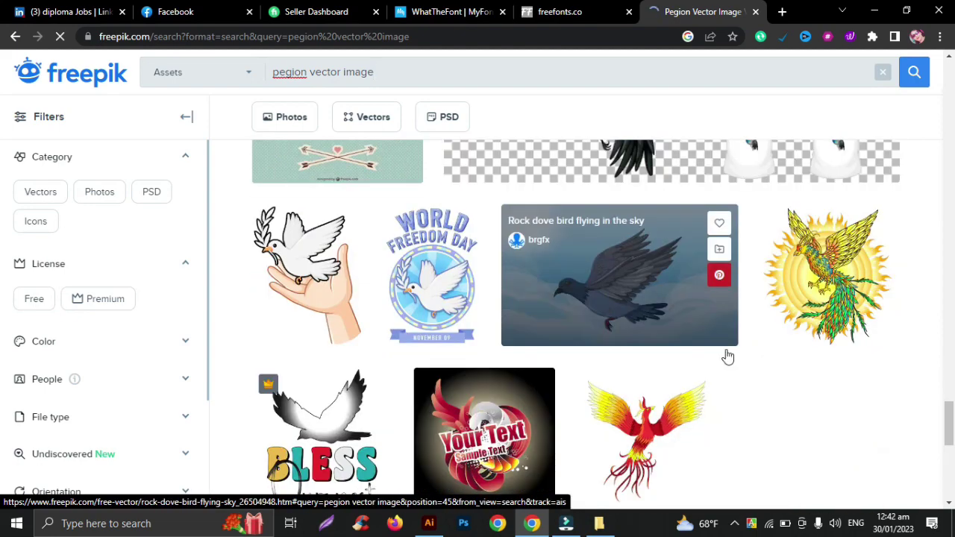
{"action": "scroll", "coordinate": [752, 390], "scroll_direction": "down", "scroll_amount": 2}
{"action": "scroll", "coordinate": [755, 391], "scroll_direction": "down", "scroll_amount": 2}
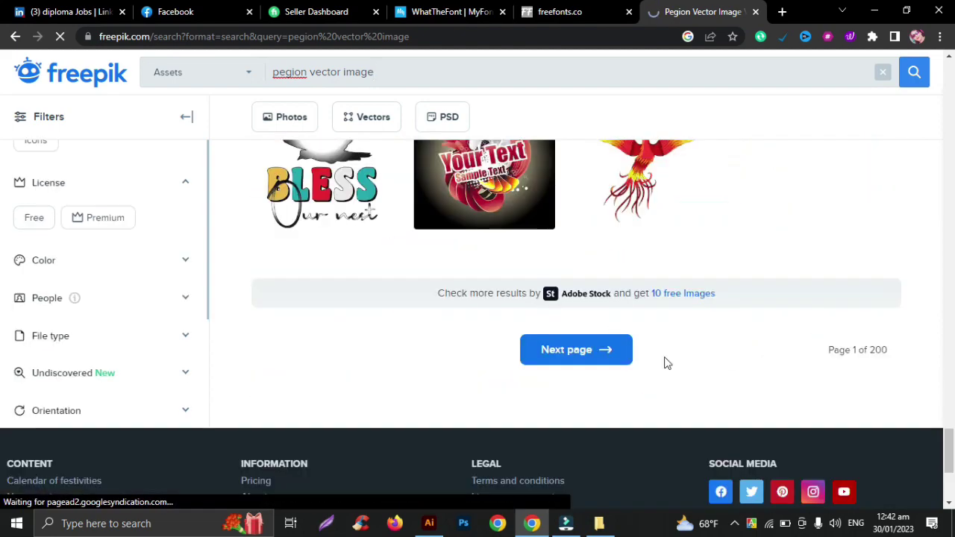
{"action": "left_click", "coordinate": [607, 353]}
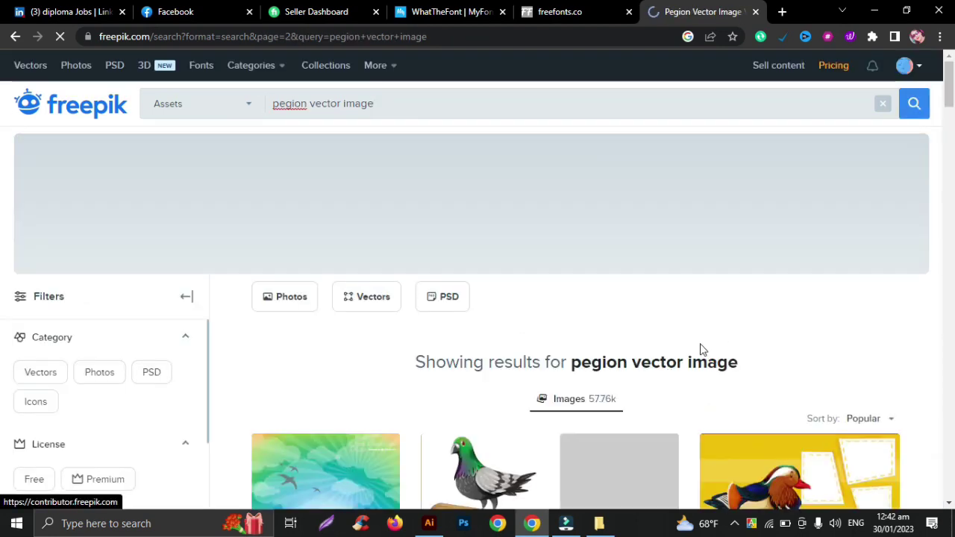
- Find the 'White dove bird isolated' vector and take its free download with attribution
{"action": "scroll", "coordinate": [701, 349], "scroll_direction": "down", "scroll_amount": 3}
{"action": "scroll", "coordinate": [701, 349], "scroll_direction": "down", "scroll_amount": 2}
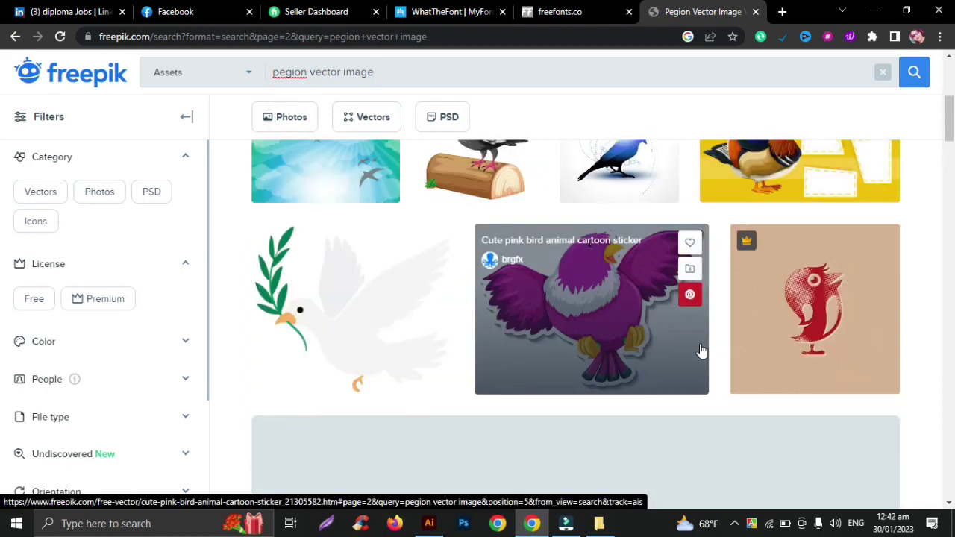
{"action": "scroll", "coordinate": [701, 349], "scroll_direction": "down", "scroll_amount": 1}
{"action": "scroll", "coordinate": [701, 349], "scroll_direction": "down", "scroll_amount": 1}
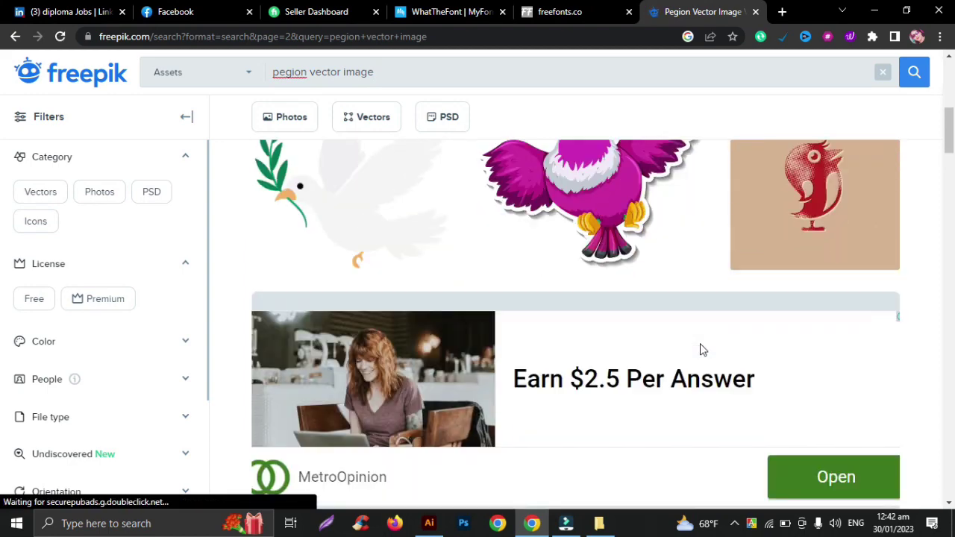
{"action": "scroll", "coordinate": [701, 349], "scroll_direction": "down", "scroll_amount": 4}
{"action": "scroll", "coordinate": [701, 349], "scroll_direction": "down", "scroll_amount": 3}
{"action": "scroll", "coordinate": [701, 351], "scroll_direction": "up", "scroll_amount": 2}
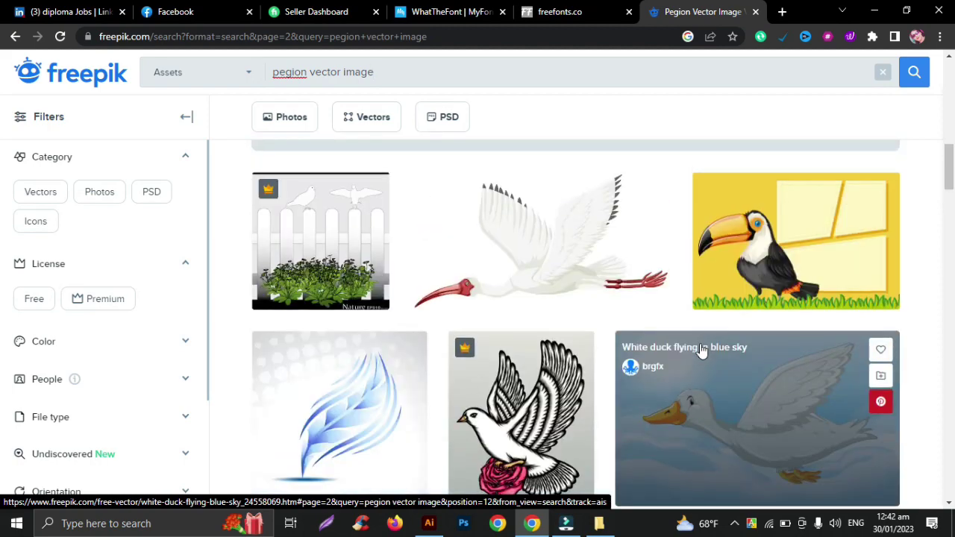
{"action": "scroll", "coordinate": [701, 349], "scroll_direction": "down", "scroll_amount": 3}
{"action": "scroll", "coordinate": [701, 349], "scroll_direction": "down", "scroll_amount": 1}
{"action": "scroll", "coordinate": [701, 349], "scroll_direction": "down", "scroll_amount": 4}
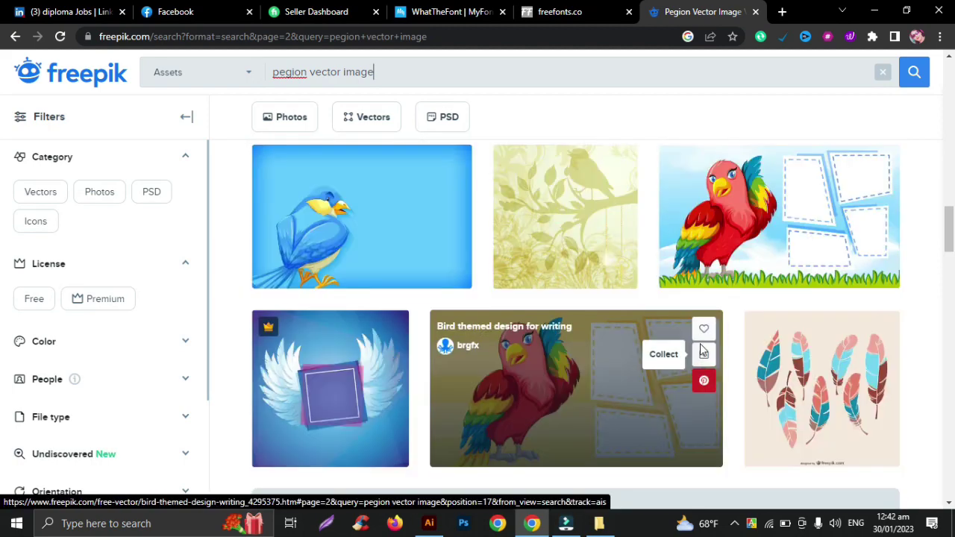
{"action": "scroll", "coordinate": [701, 349], "scroll_direction": "down", "scroll_amount": 4}
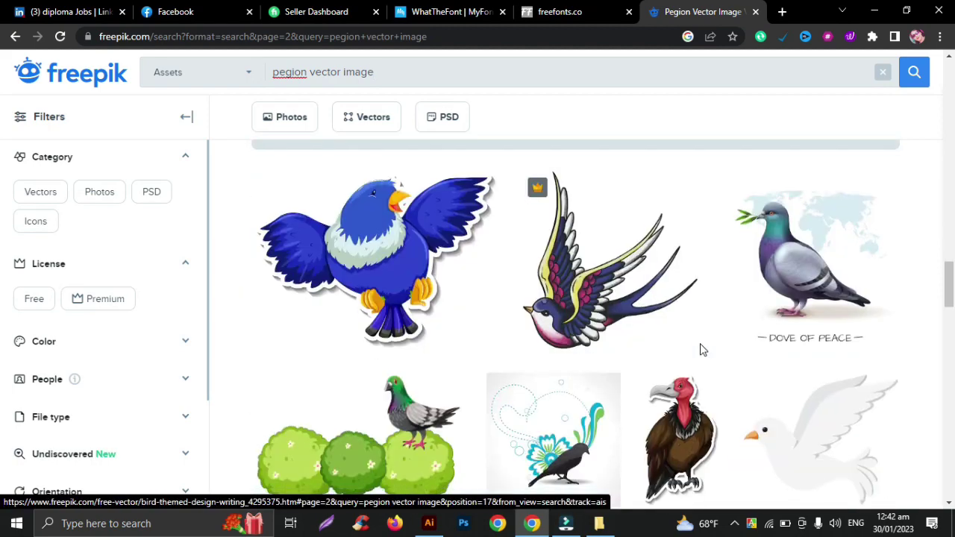
{"action": "scroll", "coordinate": [701, 349], "scroll_direction": "down", "scroll_amount": 2}
{"action": "scroll", "coordinate": [701, 349], "scroll_direction": "down", "scroll_amount": 1}
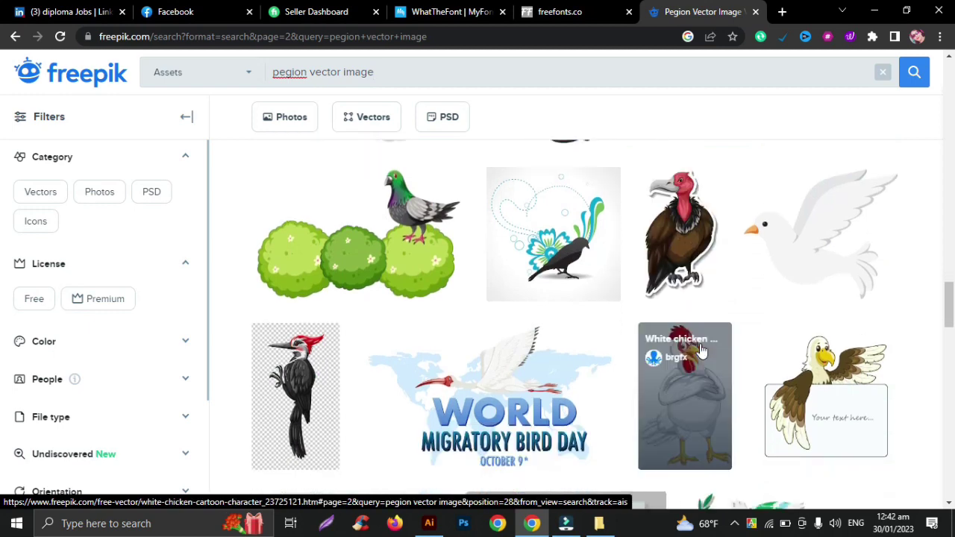
{"action": "mouse_move", "coordinate": [820, 233]}
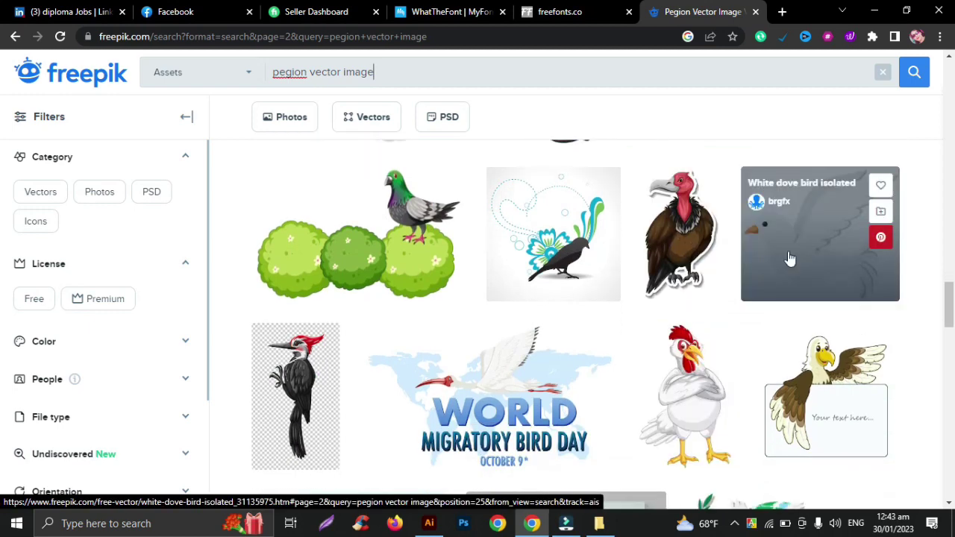
{"action": "left_click", "coordinate": [790, 256]}
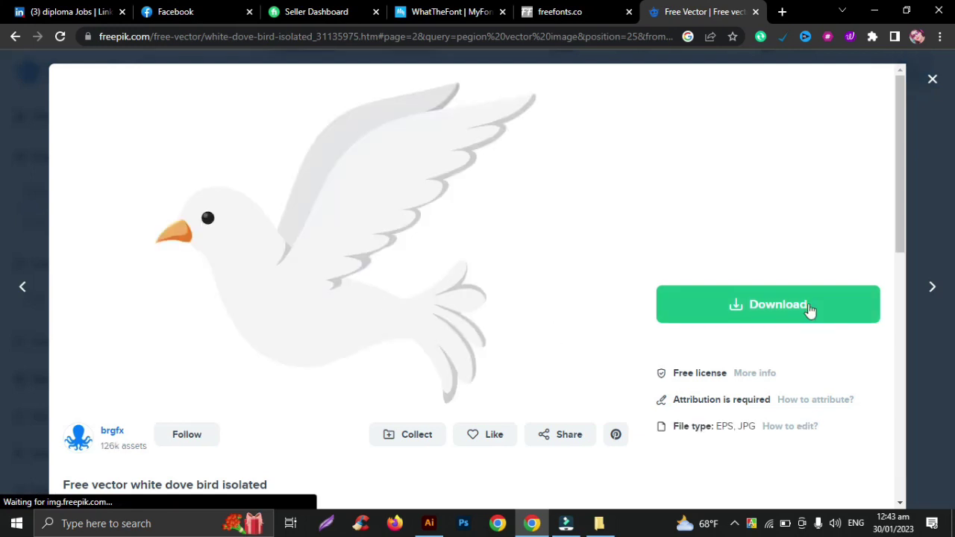
{"action": "left_click", "coordinate": [808, 306]}
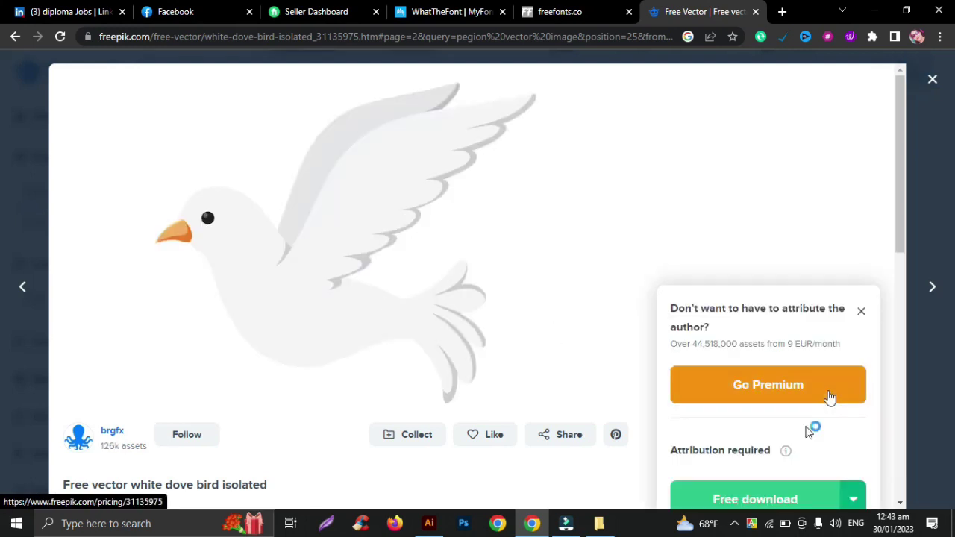
{"action": "scroll", "coordinate": [810, 431], "scroll_direction": "down", "scroll_amount": 1}
{"action": "left_click", "coordinate": [799, 437]}
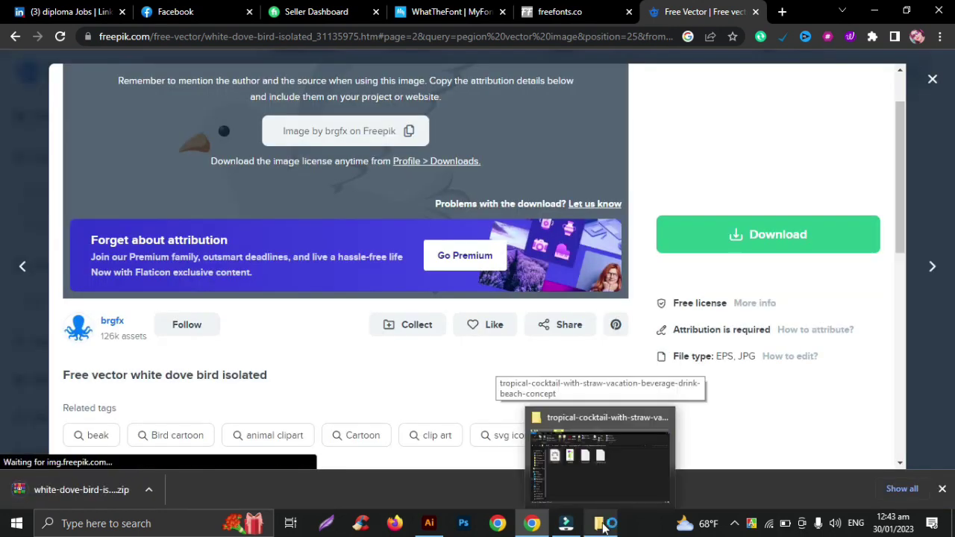
- Extract white-dove-bird-isolated.zip in Downloads and select the dove EPS in the new folder
{"action": "left_click", "coordinate": [603, 527]}
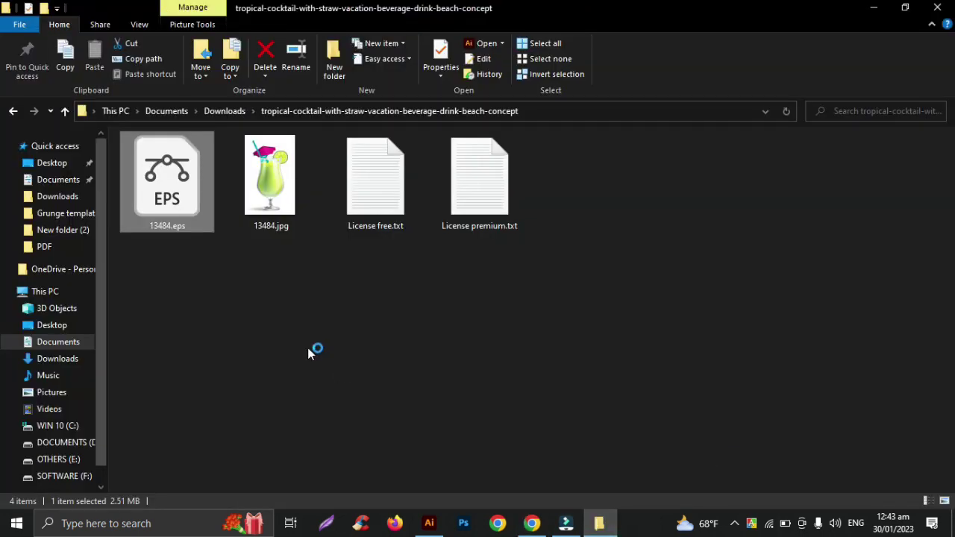
{"action": "left_click", "coordinate": [64, 112]}
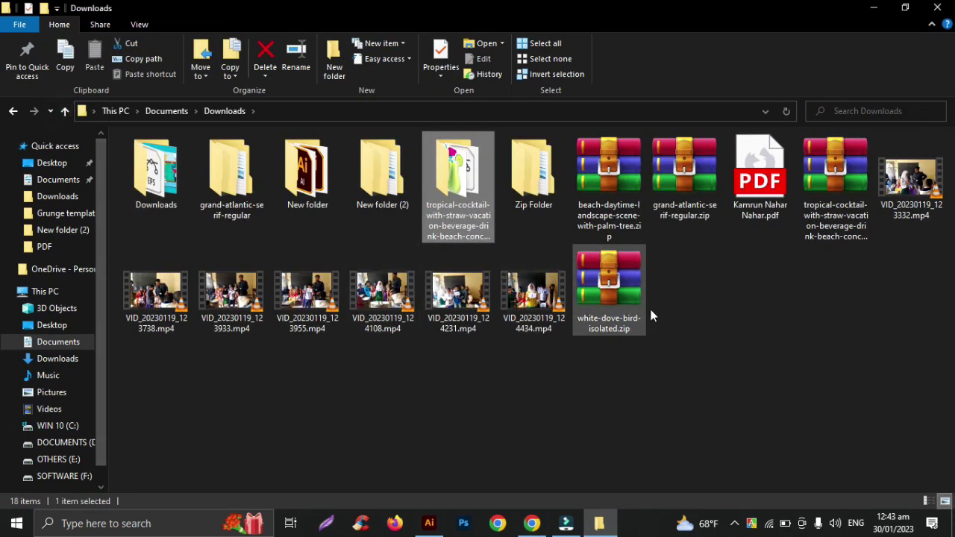
{"action": "left_click", "coordinate": [607, 276]}
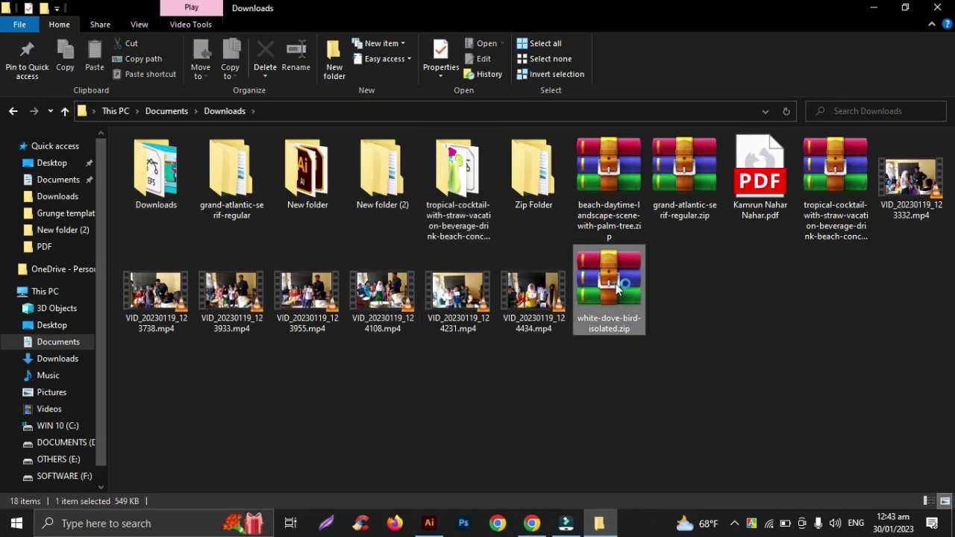
{"action": "right_click", "coordinate": [616, 290]}
{"action": "left_click", "coordinate": [678, 233]}
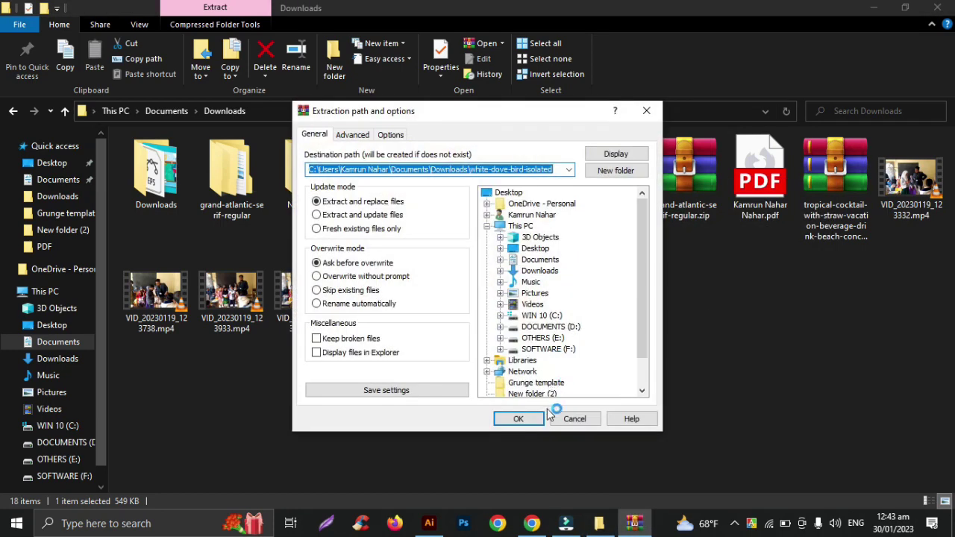
{"action": "left_click", "coordinate": [534, 414]}
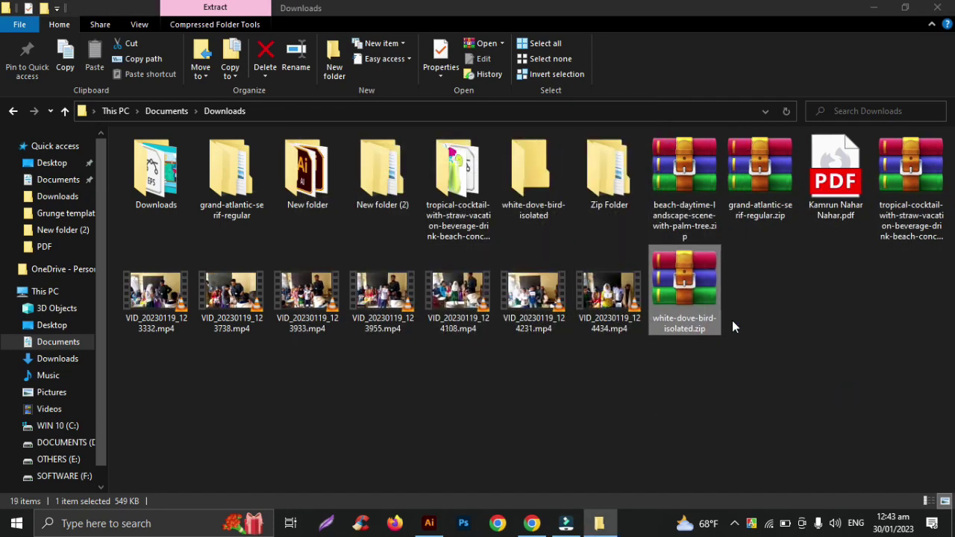
{"action": "double_click", "coordinate": [533, 171]}
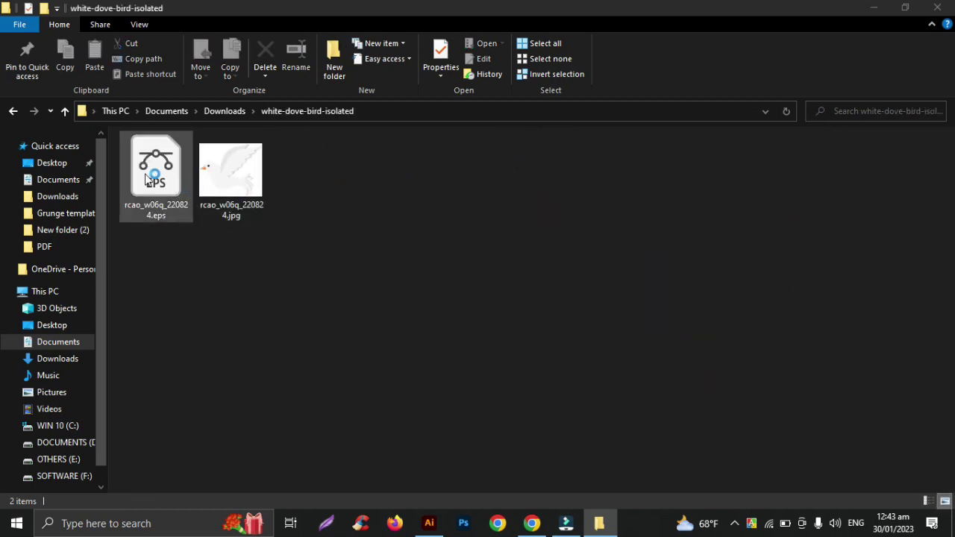
{"action": "left_click", "coordinate": [149, 176]}
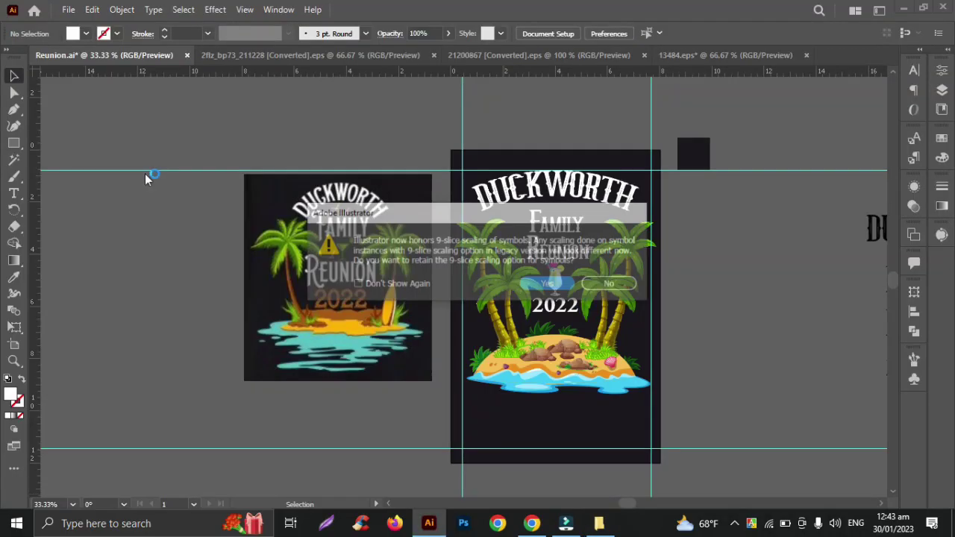
- Open rcao_w06q_220824.eps keeping 9-slice scaling, scale the dove down, and carry it to Reunion.ai
{"action": "left_click", "coordinate": [550, 285]}
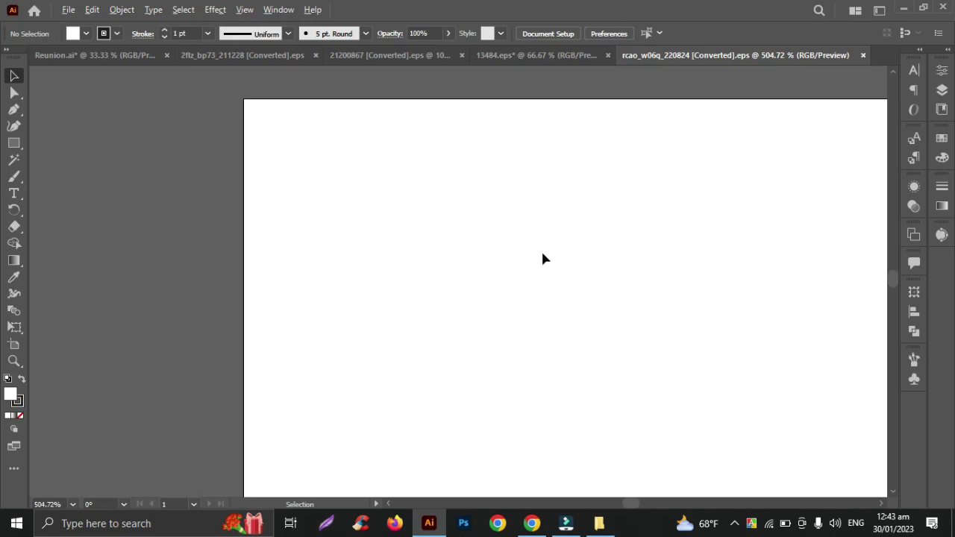
{"action": "key", "text": "ctrl+1"}
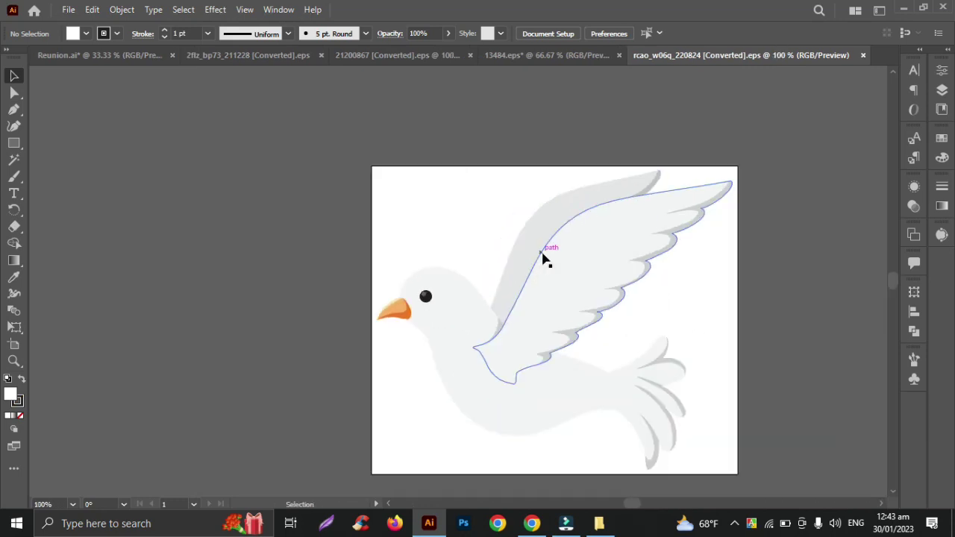
{"action": "scroll", "coordinate": [542, 257], "scroll_direction": "down", "scroll_amount": 1, "text": "alt"}
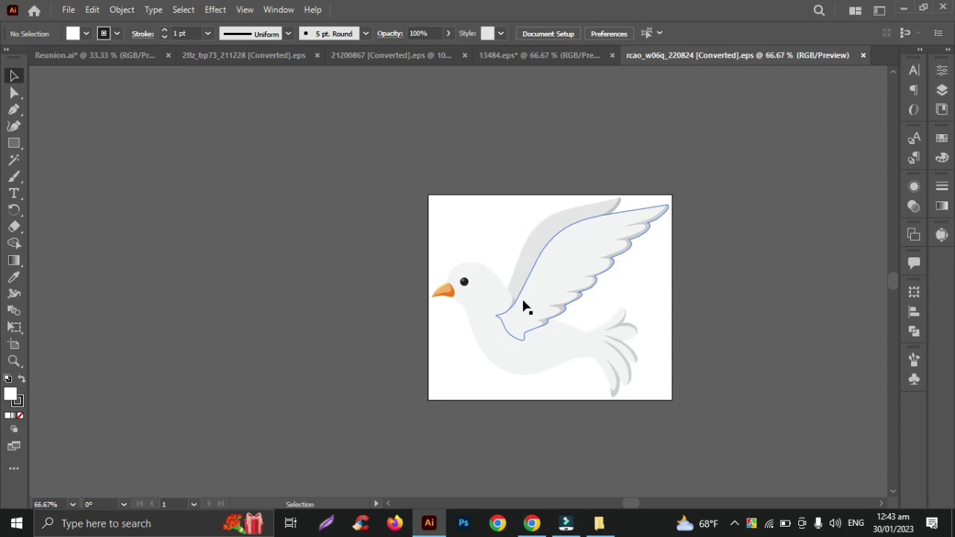
{"action": "left_click_drag", "start_coordinate": [525, 307], "coordinate": [252, 250]}
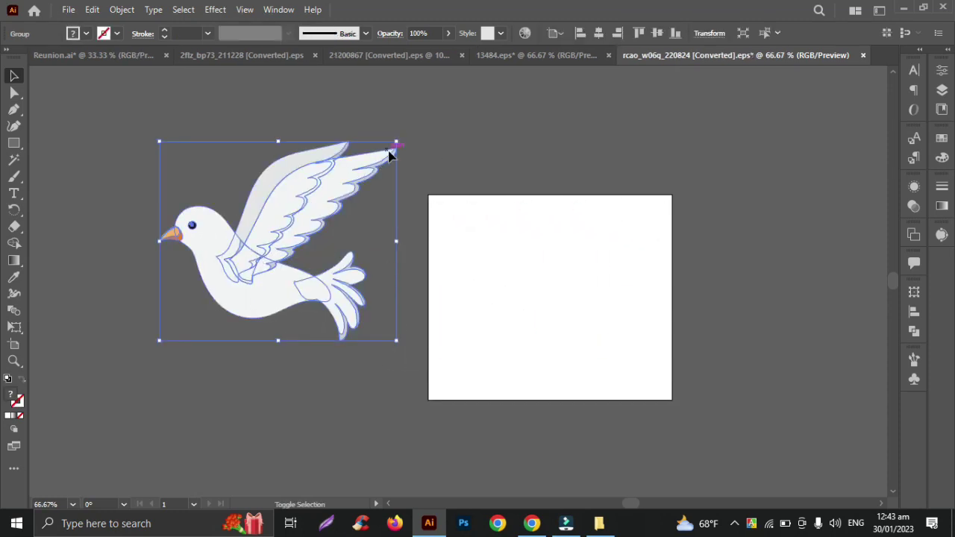
{"action": "left_click_drag", "start_coordinate": [398, 143], "coordinate": [348, 200]}
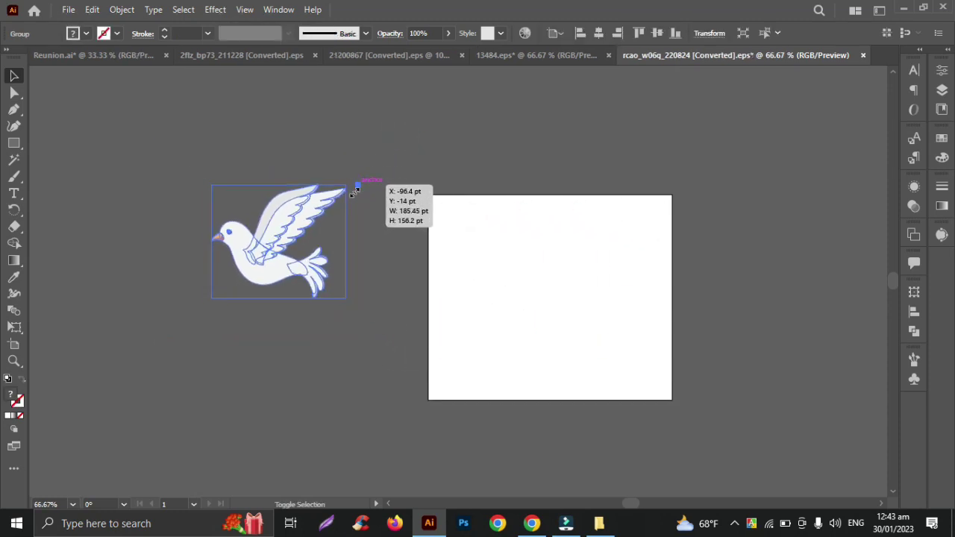
{"action": "left_click", "coordinate": [357, 201]}
{"action": "mouse_move", "coordinate": [224, 208]}
{"action": "left_mouse_down"}
{"action": "mouse_move", "coordinate": [123, 60]}
{"action": "mouse_move", "coordinate": [443, 219]}
{"action": "left_mouse_up"}
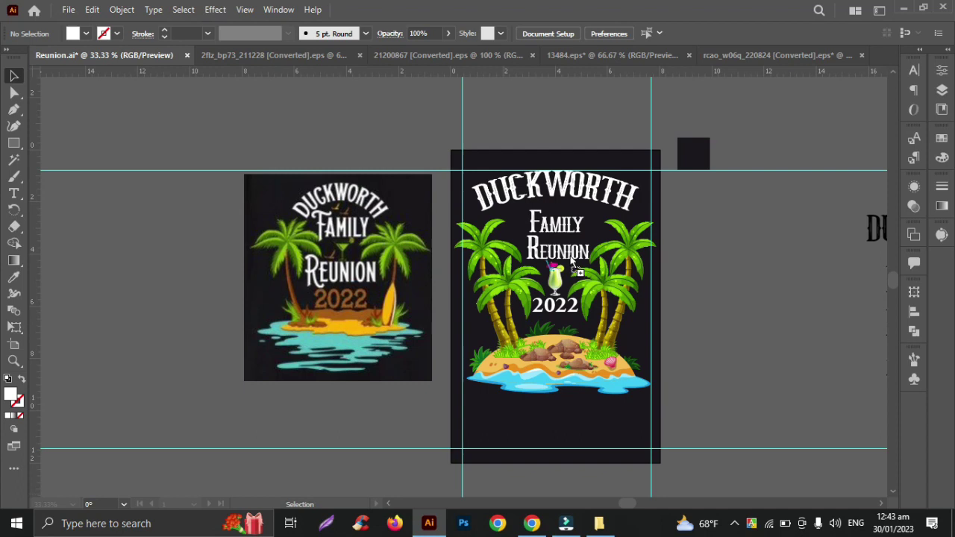
- Drop the white dove beside the Reunion artboard
{"action": "left_click_drag", "start_coordinate": [709, 237], "coordinate": [711, 274]}
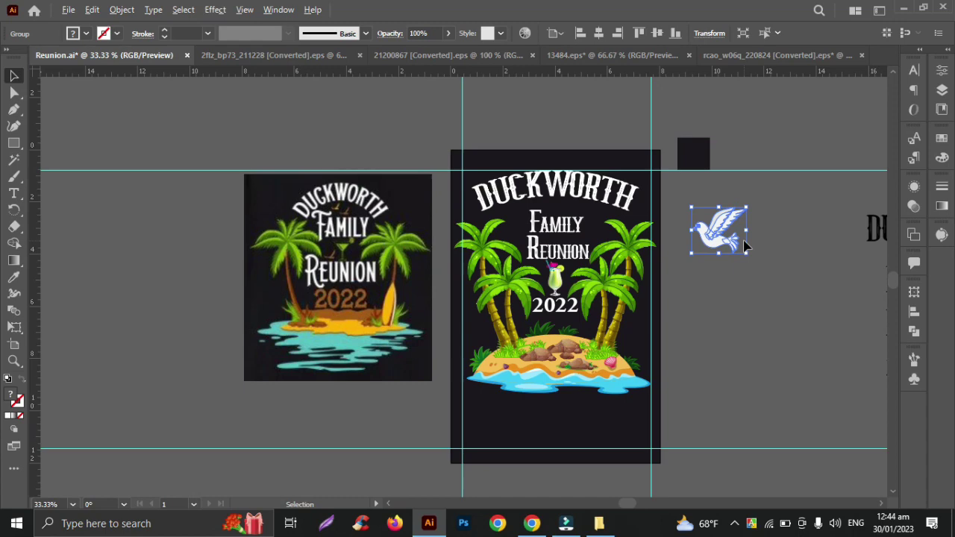
{"action": "scroll", "coordinate": [744, 246], "scroll_direction": "up", "scroll_amount": 1, "text": "alt"}
{"action": "scroll", "coordinate": [744, 381], "scroll_direction": "down", "scroll_amount": 1}
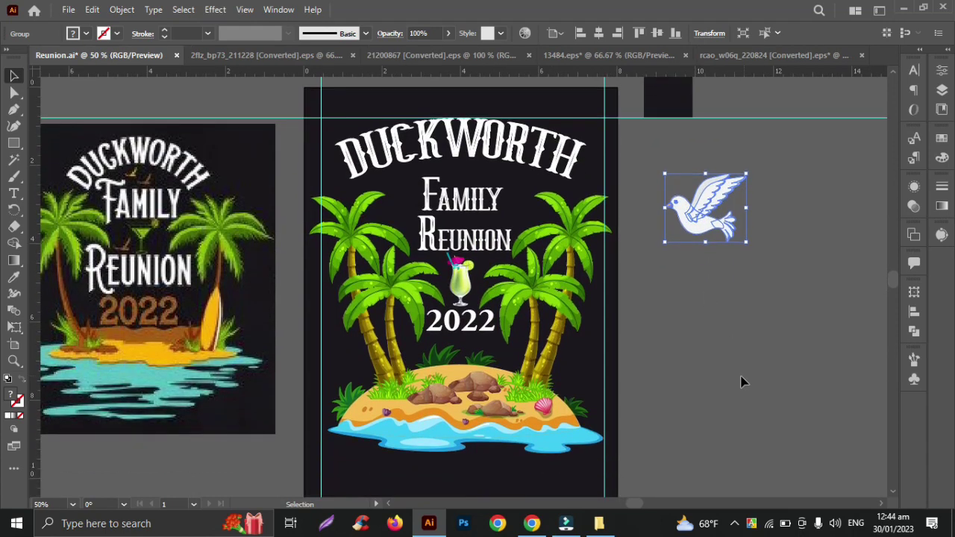
- Nudge the cocktail glass and 2022 down four steps, then select the 2022 text alone
{"action": "left_click", "coordinate": [481, 319]}
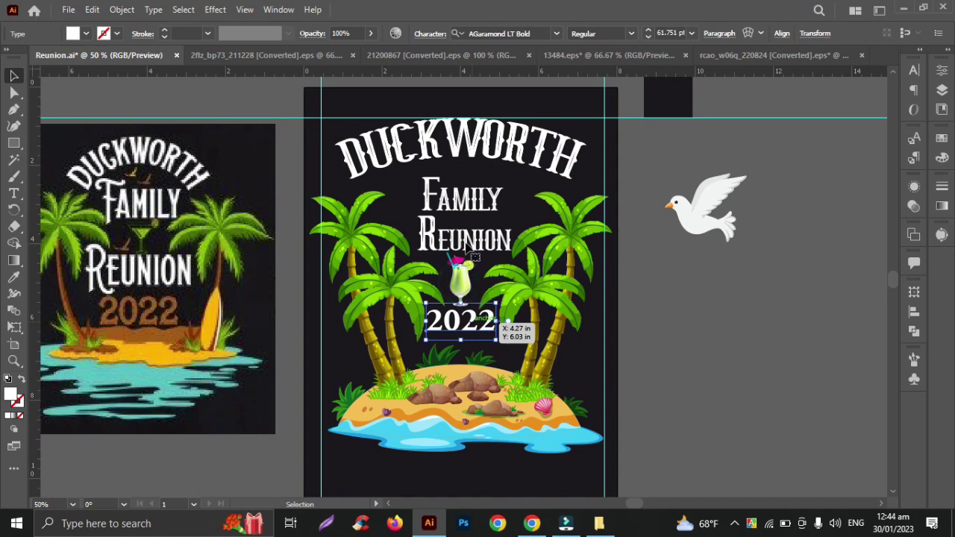
{"action": "left_click", "coordinate": [462, 282], "text": "shift"}
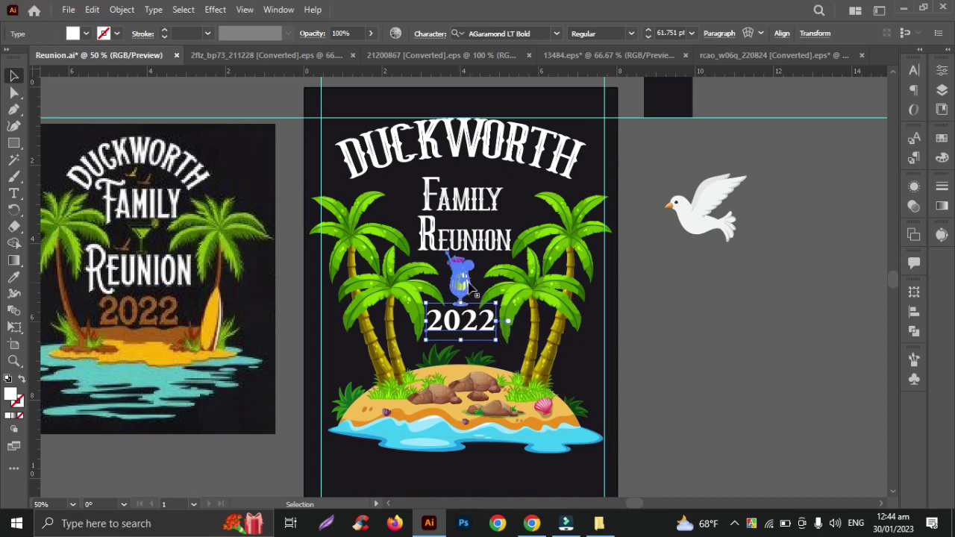
{"action": "key", "text": "Down"}
{"action": "key", "text": "Down"}
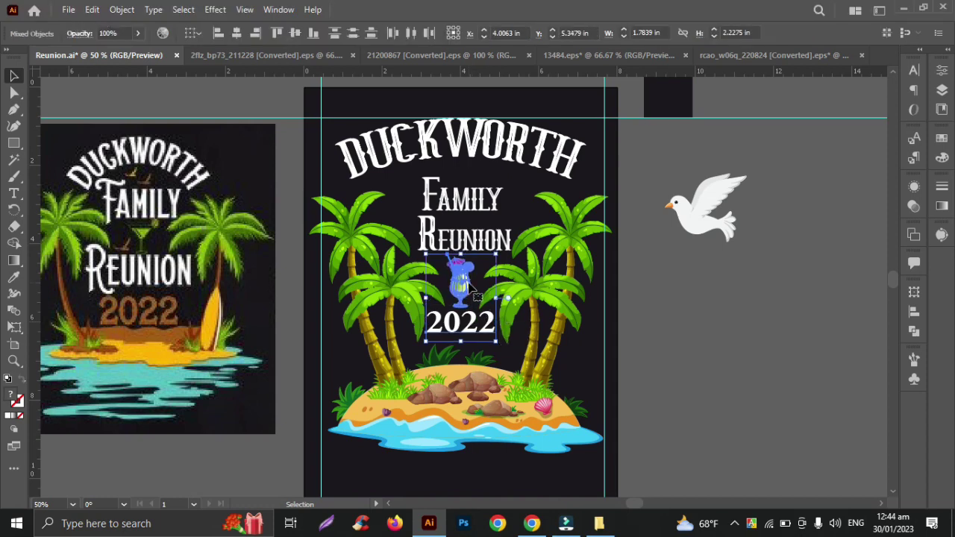
{"action": "key", "text": "Down"}
{"action": "key", "text": "Down"}
{"action": "key", "text": "Down"}
{"action": "key", "text": "Down"}
{"action": "key", "text": "Down"}
{"action": "key", "text": "Down"}
{"action": "key", "text": "Down"}
{"action": "key", "text": "Down"}
{"action": "key", "text": "Down"}
{"action": "key", "text": "Down"}
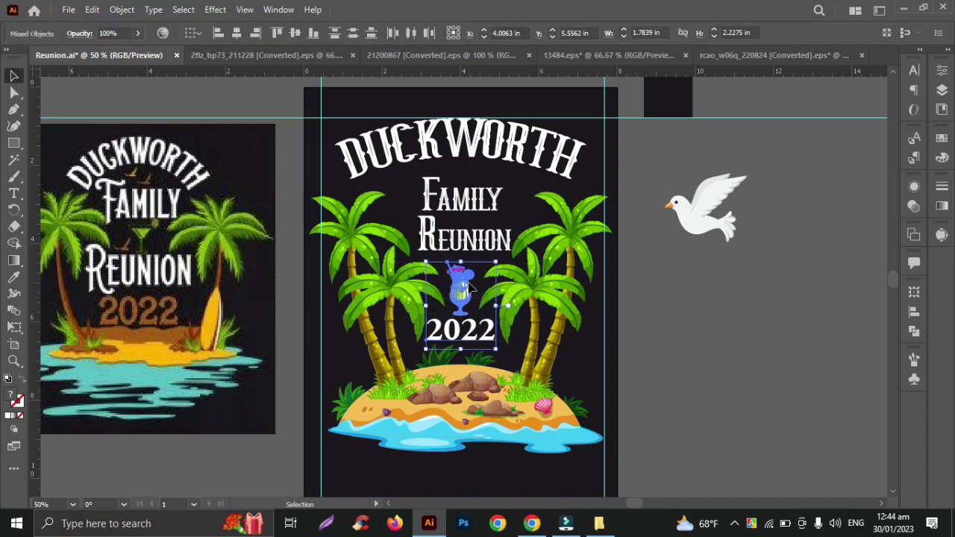
{"action": "key", "text": "Down"}
{"action": "key", "text": "Down"}
{"action": "key", "text": "Down"}
{"action": "key", "text": "Down"}
{"action": "key", "text": "Down"}
{"action": "key", "text": "Down"}
{"action": "key", "text": "Down"}
{"action": "key", "text": "Down"}
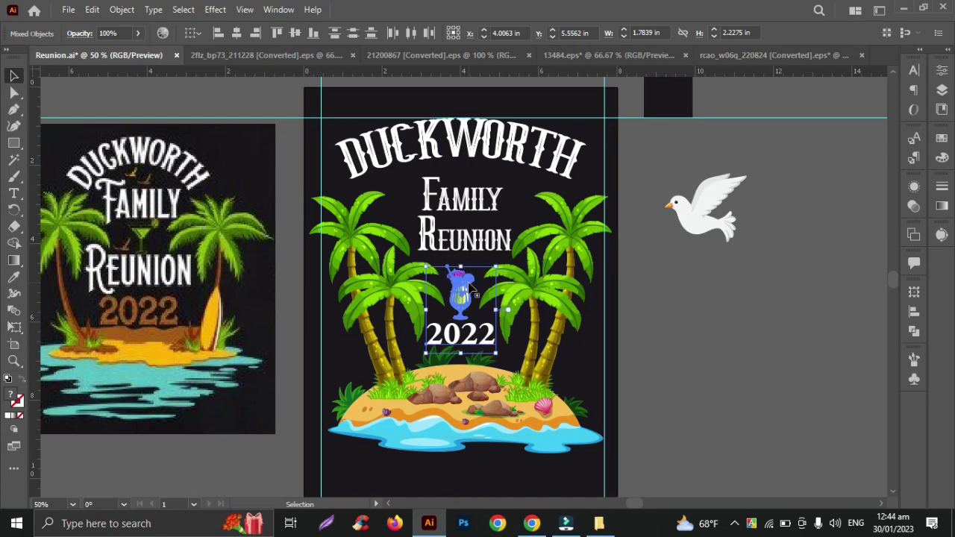
{"action": "key", "text": "Down"}
{"action": "key", "text": "Down"}
{"action": "key", "text": "Down"}
{"action": "key", "text": "Down"}
{"action": "key", "text": "Down"}
{"action": "key", "text": "Down"}
{"action": "left_click", "coordinate": [664, 341]}
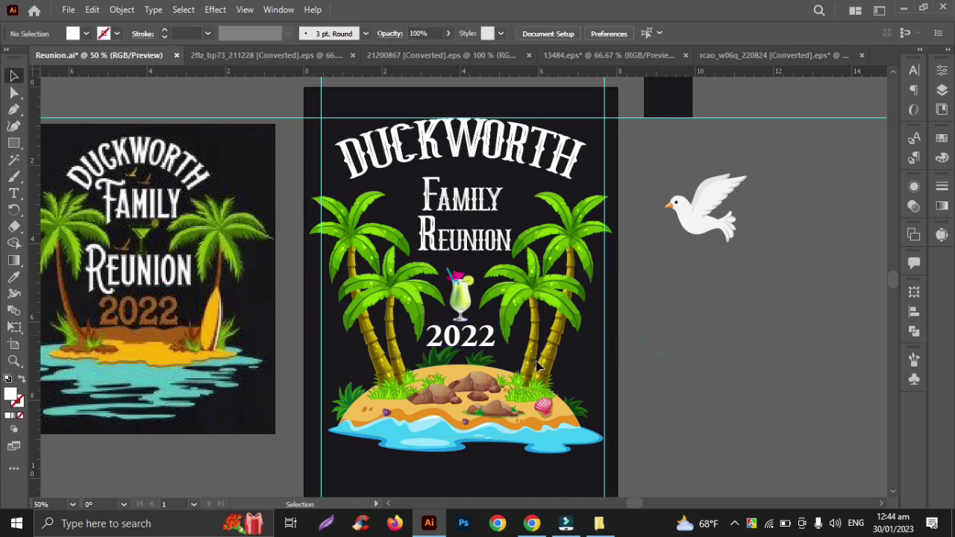
{"action": "left_click", "coordinate": [474, 340]}
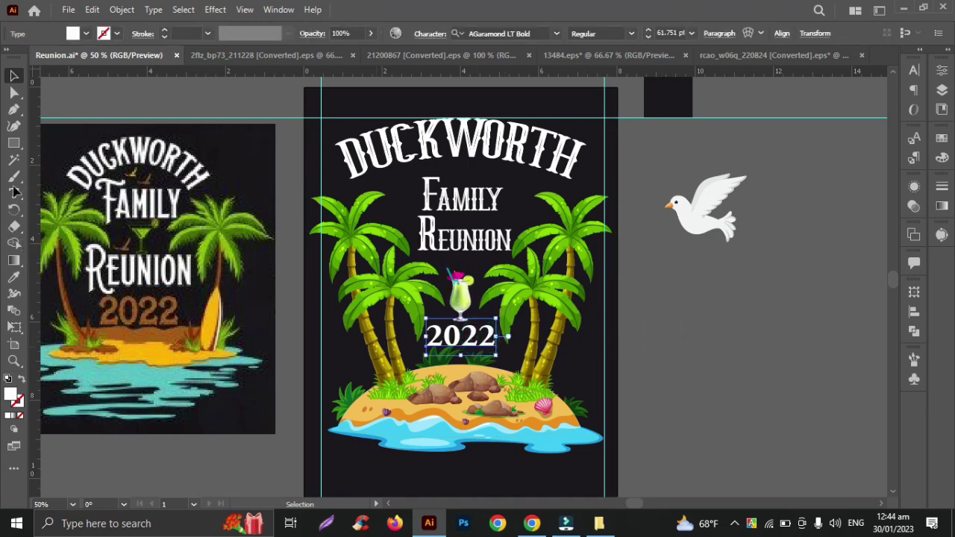
- Change the year text from 2022 to 2023
{"action": "double_click", "coordinate": [490, 339]}
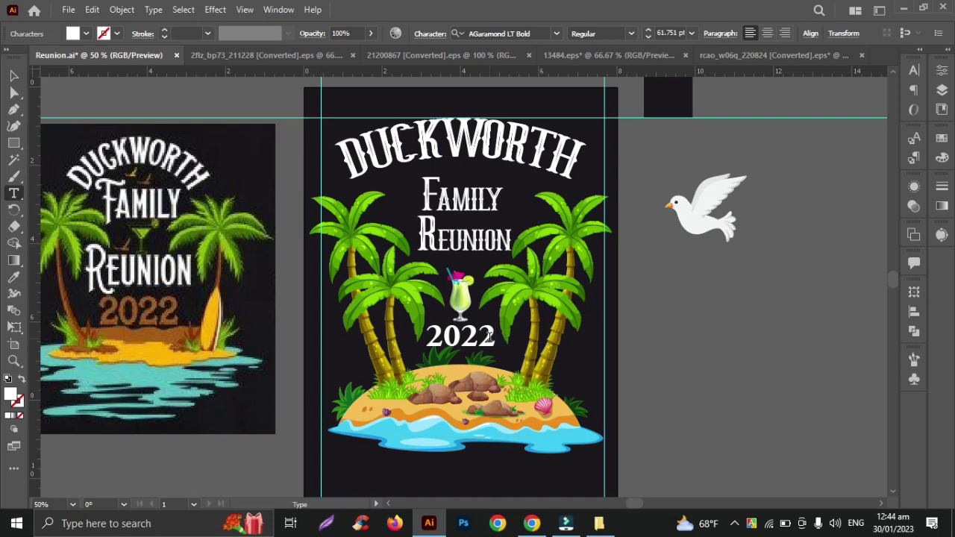
{"action": "key", "text": "BackSpace"}
{"action": "type", "text": "3"}
{"action": "left_click", "coordinate": [15, 73]}
{"action": "left_click", "coordinate": [686, 325]}
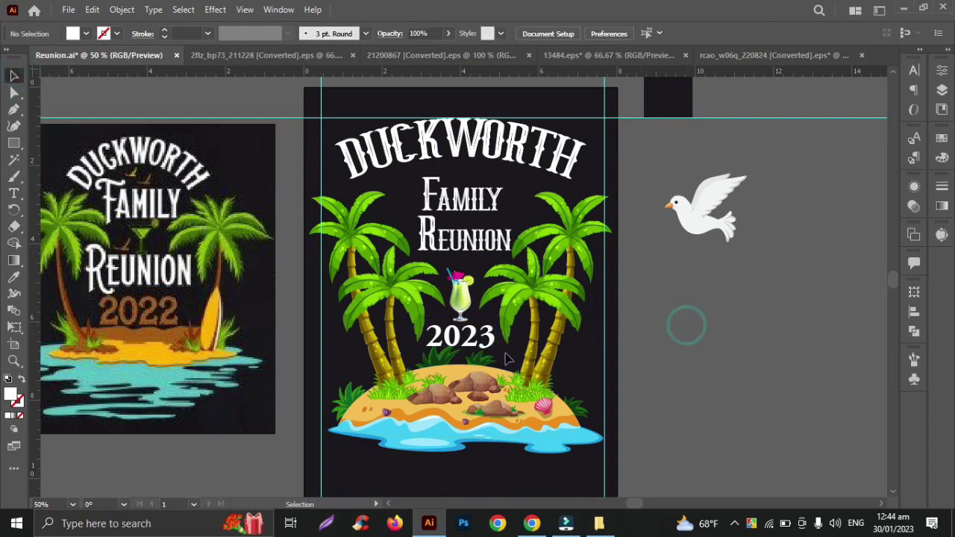
- Enlarge the 2023 text slightly from a corner handle
{"action": "scroll", "coordinate": [446, 349], "scroll_direction": "up", "scroll_amount": 1}
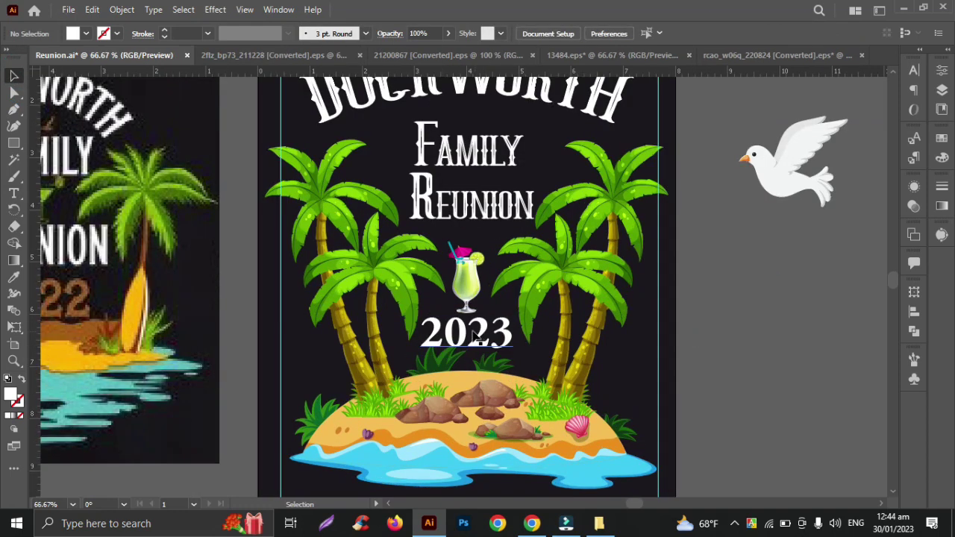
{"action": "left_click", "coordinate": [477, 335]}
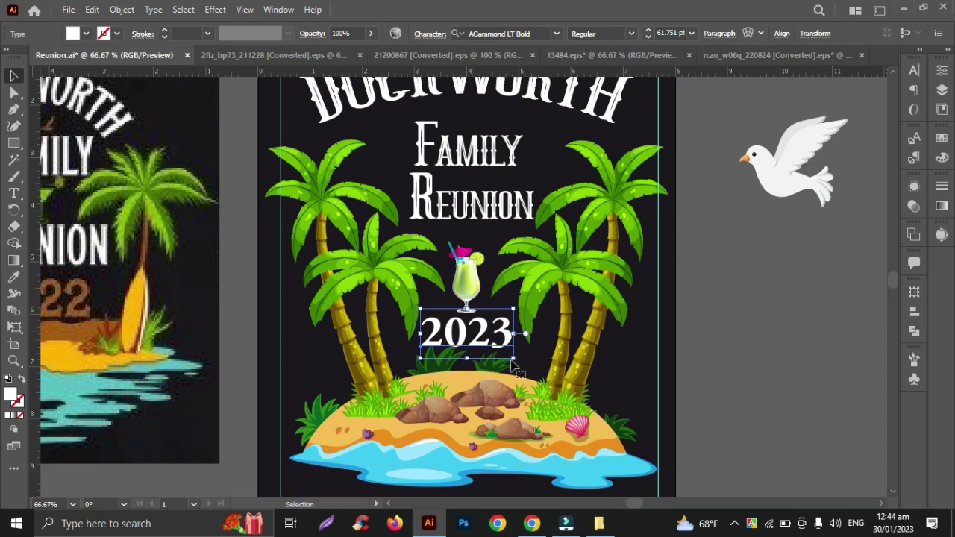
{"action": "left_click_drag", "start_coordinate": [515, 358], "coordinate": [520, 361]}
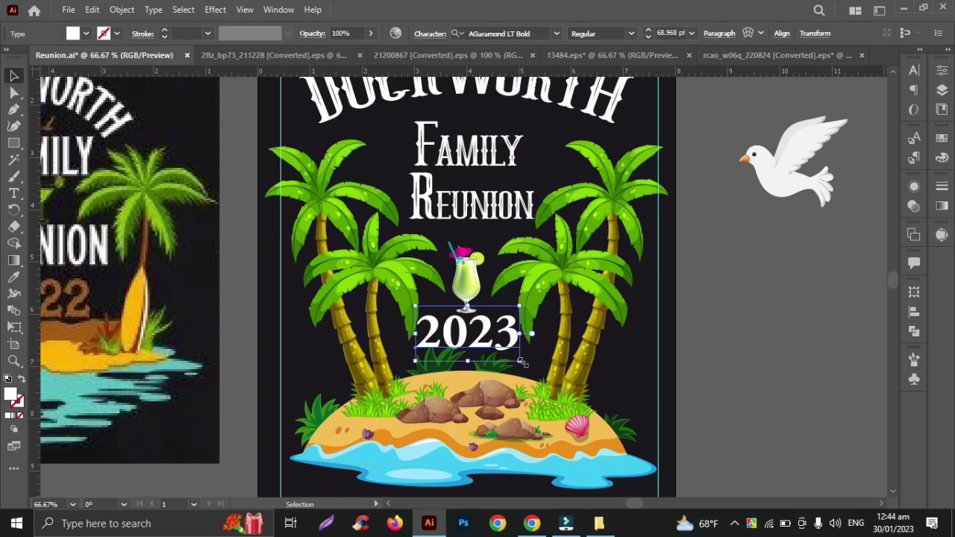
{"action": "key", "text": "Right"}
{"action": "key", "text": "Right"}
{"action": "key", "text": "Right"}
{"action": "key", "text": "Left"}
{"action": "key", "text": "Left"}
{"action": "key", "text": "Left"}
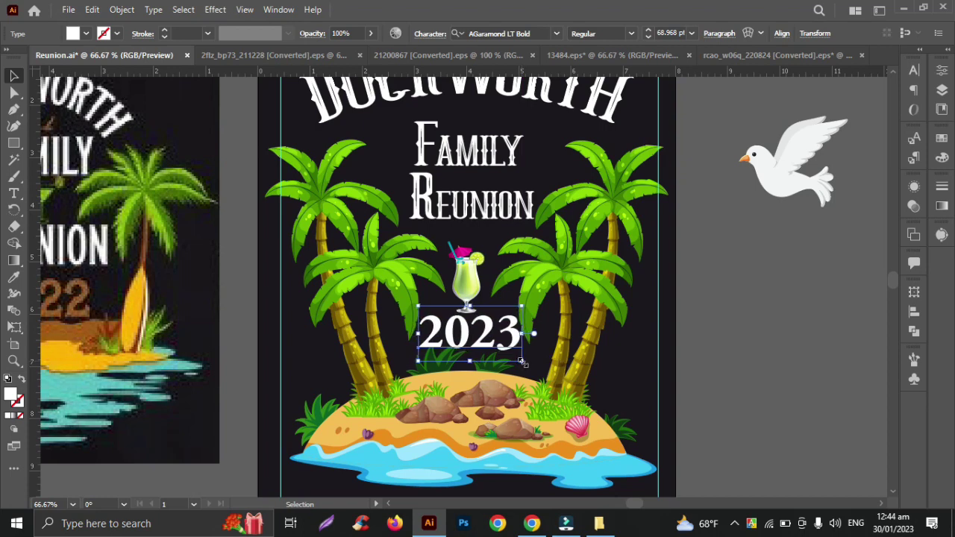
{"action": "left_click", "coordinate": [741, 317]}
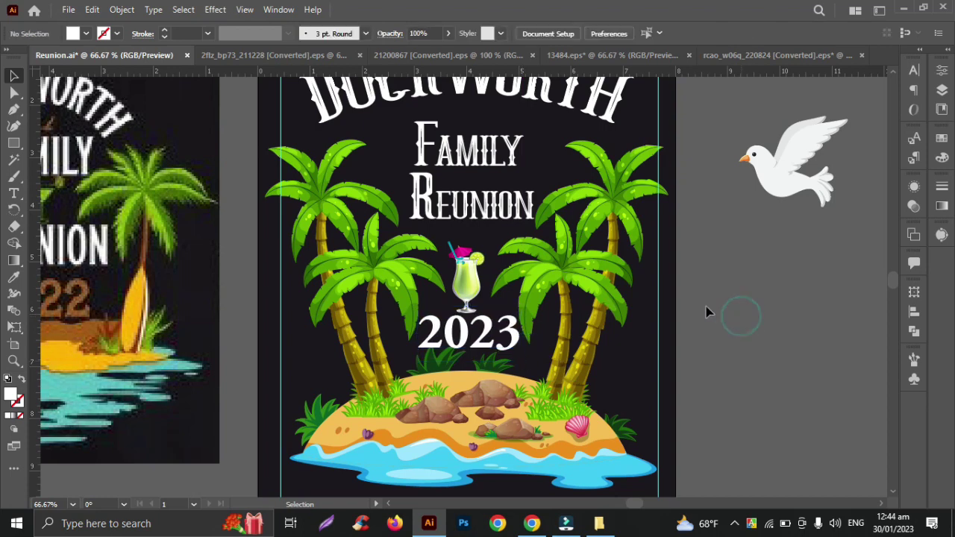
- Nudge the cocktail glass three steps right and one step down
{"action": "left_click", "coordinate": [477, 295]}
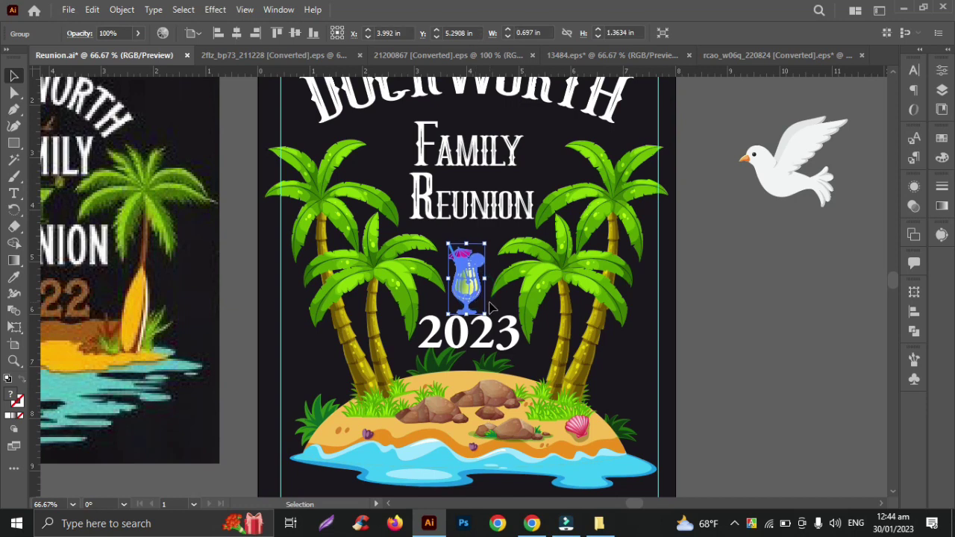
{"action": "key", "text": "Right"}
{"action": "key", "text": "Right"}
{"action": "key", "text": "Down"}
{"action": "key", "text": "Down"}
{"action": "key", "text": "Right"}
{"action": "key", "text": "Right"}
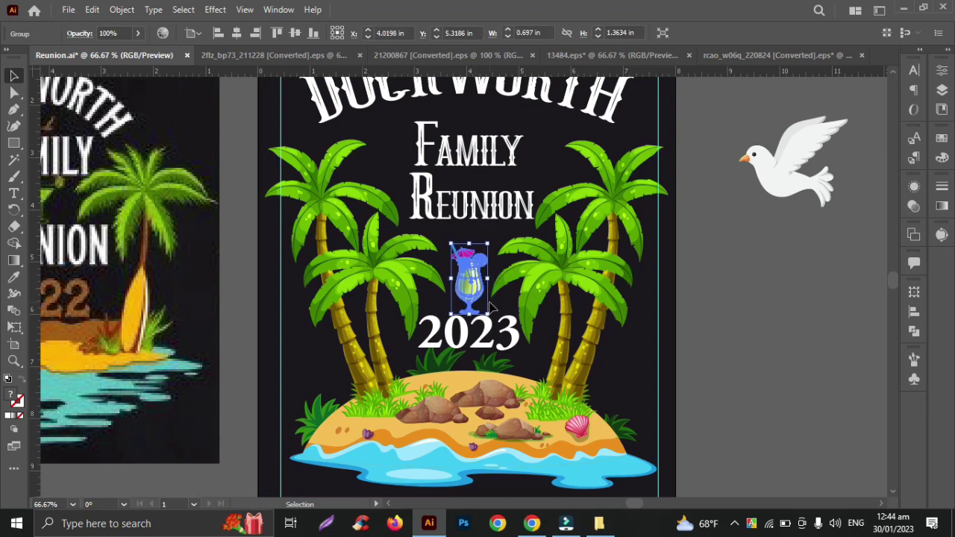
{"action": "key", "text": "Right"}
{"action": "left_click", "coordinate": [493, 205]}
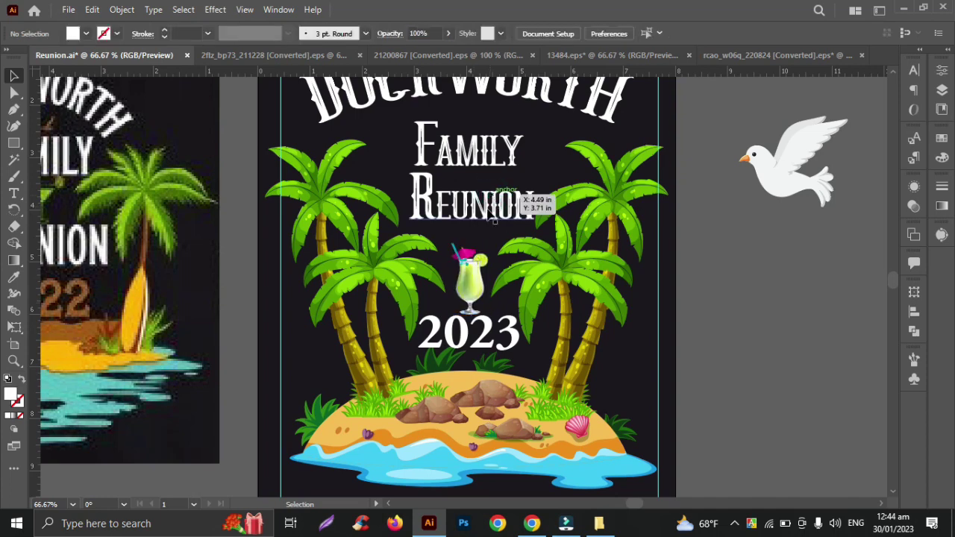
- Select the whole Reunion title text
{"action": "left_click", "coordinate": [489, 212]}
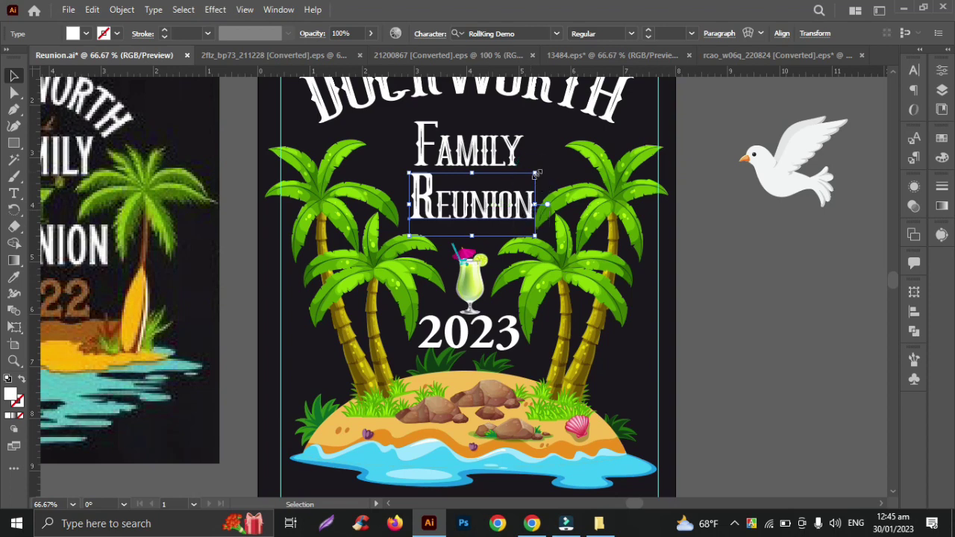
{"action": "left_click", "coordinate": [534, 174], "text": "shift"}
{"action": "left_click", "coordinate": [542, 173], "text": "shift"}
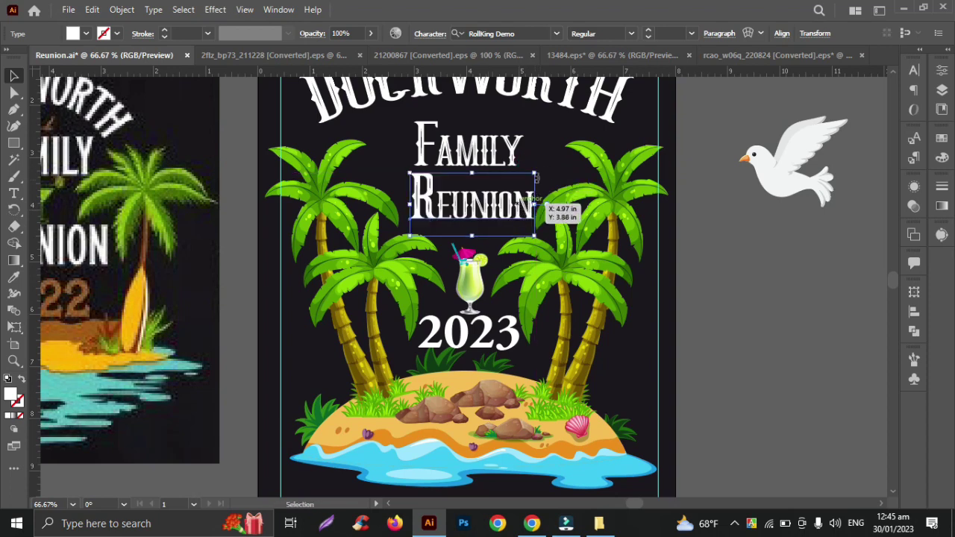
- Scale Reunion up slightly and nudge it three steps down
{"action": "left_click", "coordinate": [534, 173], "text": "shift"}
{"action": "left_click_drag", "start_coordinate": [534, 173], "coordinate": [542, 170]}
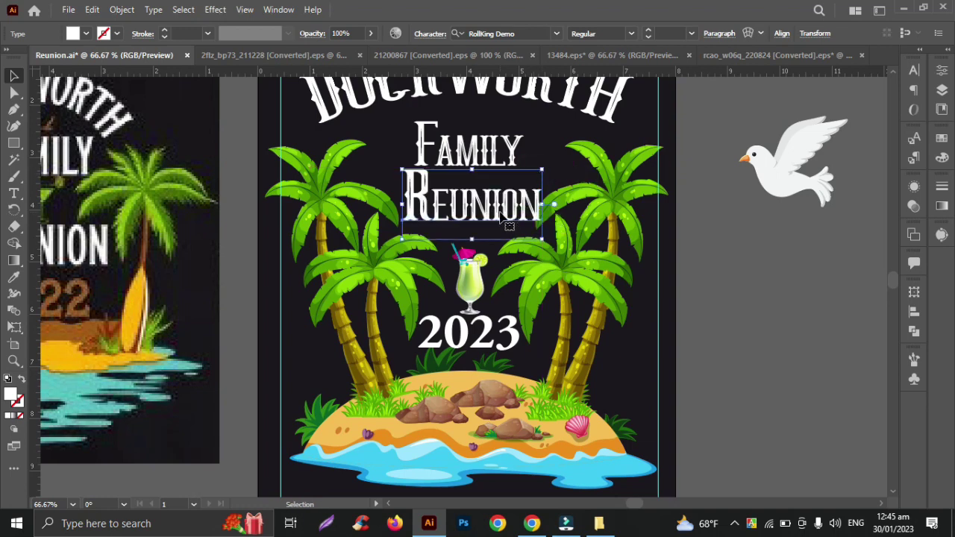
{"action": "key", "text": "Left"}
{"action": "key", "text": "Left"}
{"action": "key", "text": "Right"}
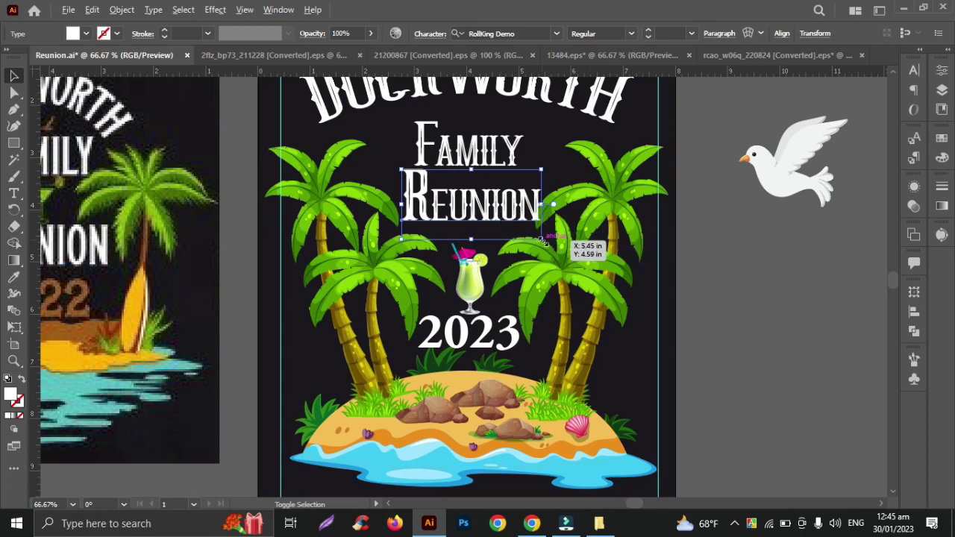
{"action": "left_click_drag", "start_coordinate": [534, 240], "coordinate": [537, 239]}
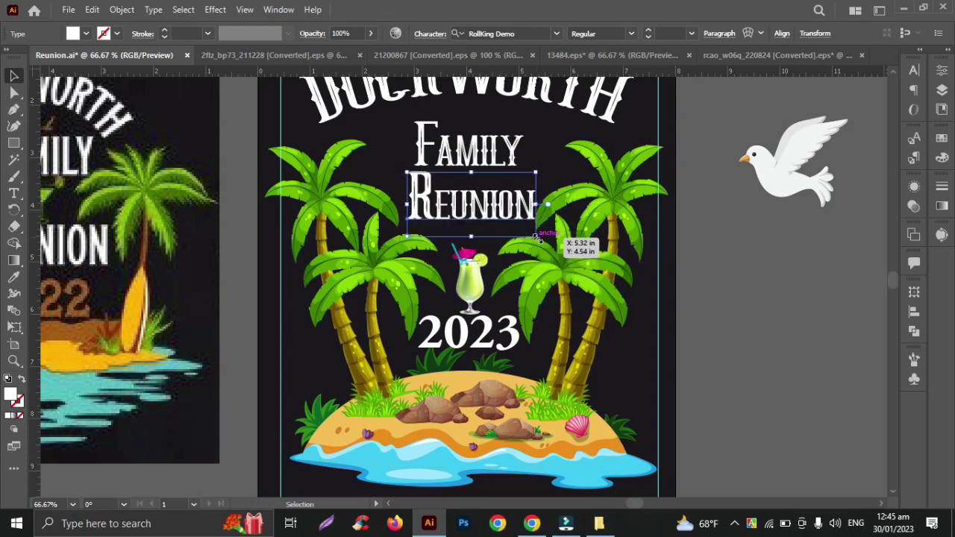
{"action": "key", "text": "Down"}
{"action": "key", "text": "Down"}
{"action": "key", "text": "Down"}
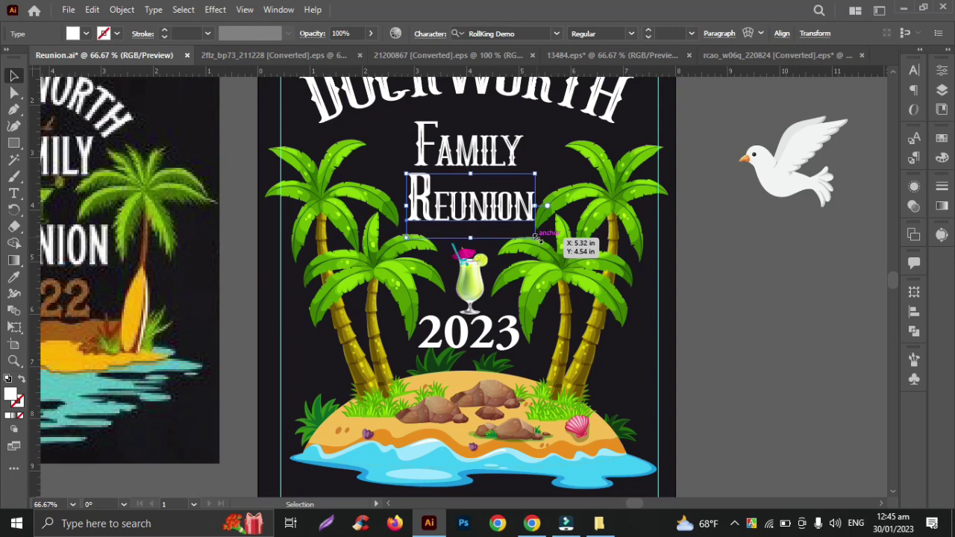
{"action": "key", "text": "Down"}
{"action": "key", "text": "Down"}
{"action": "key", "text": "Down"}
{"action": "key", "text": "Down"}
{"action": "key", "text": "Down"}
{"action": "key", "text": "Down"}
{"action": "key", "text": "Down"}
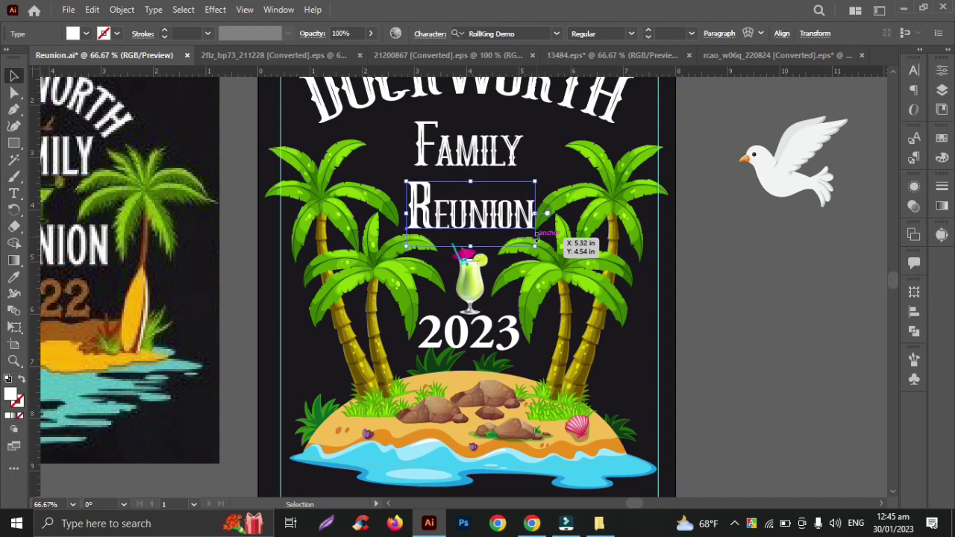
{"action": "key", "text": "Down"}
{"action": "key", "text": "Down"}
- Nudge the Family text two steps down
{"action": "left_click", "coordinate": [729, 276]}
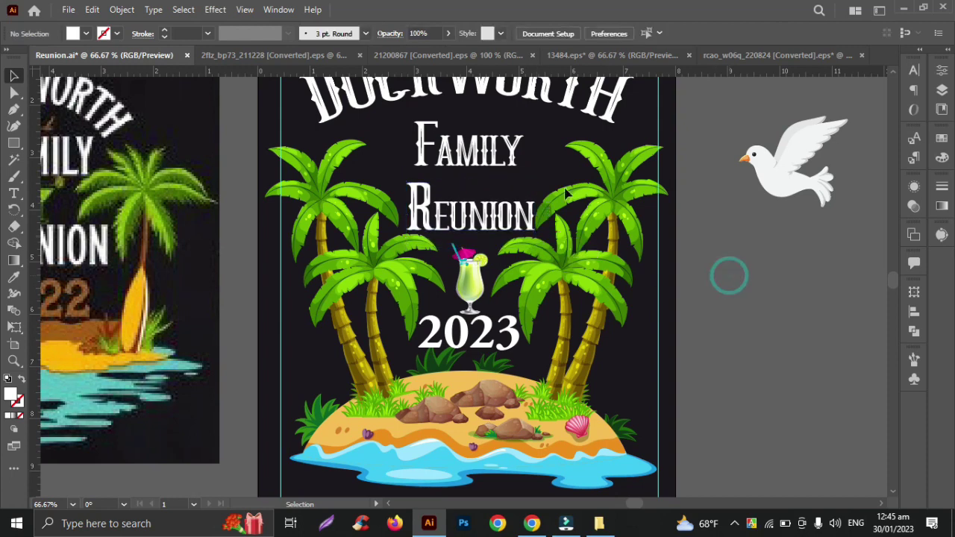
{"action": "left_click", "coordinate": [493, 156]}
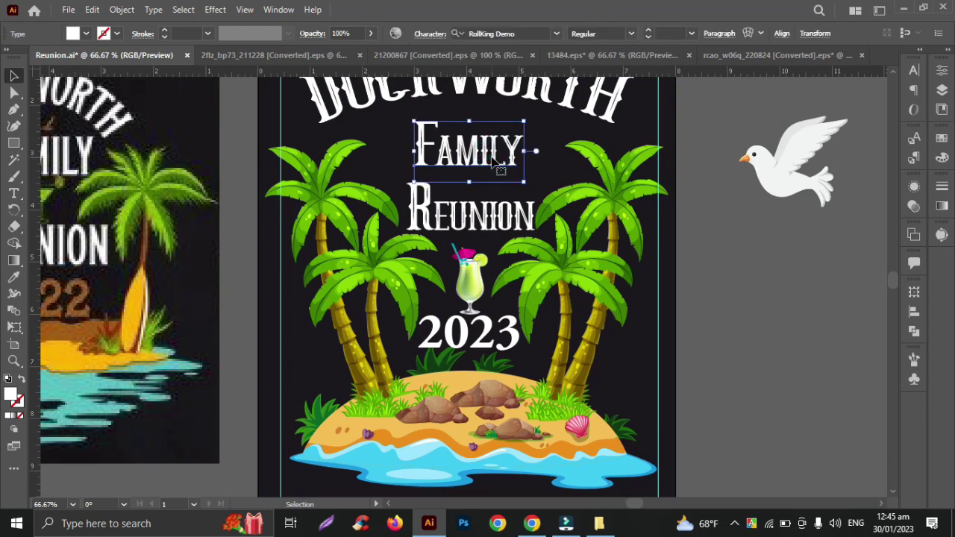
{"action": "key", "text": "Down"}
{"action": "key", "text": "Down"}
{"action": "key", "text": "Down"}
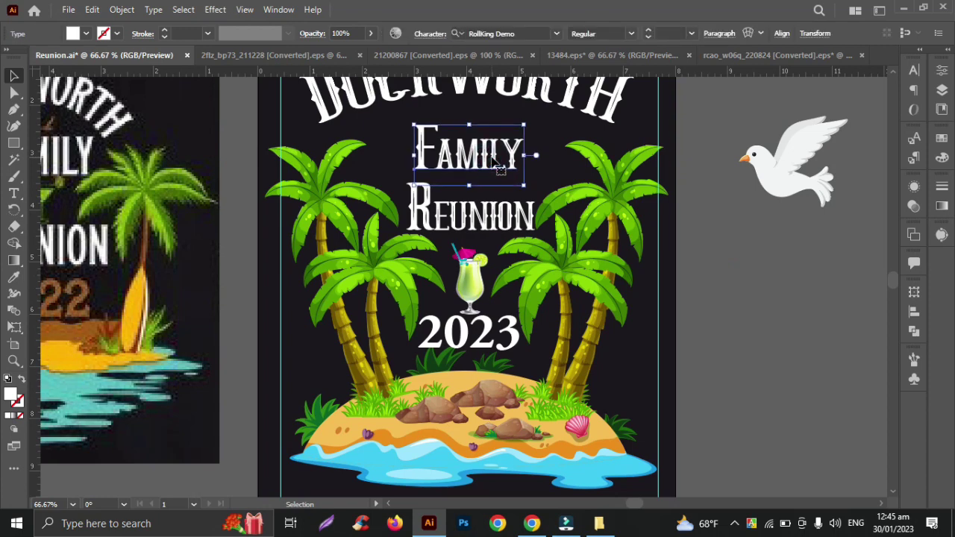
{"action": "key", "text": "Down"}
{"action": "key", "text": "Down"}
{"action": "key", "text": "Down"}
{"action": "key", "text": "Down"}
{"action": "key", "text": "Down"}
{"action": "key", "text": "Down"}
{"action": "key", "text": "Down"}
{"action": "key", "text": "Down"}
{"action": "key", "text": "Down"}
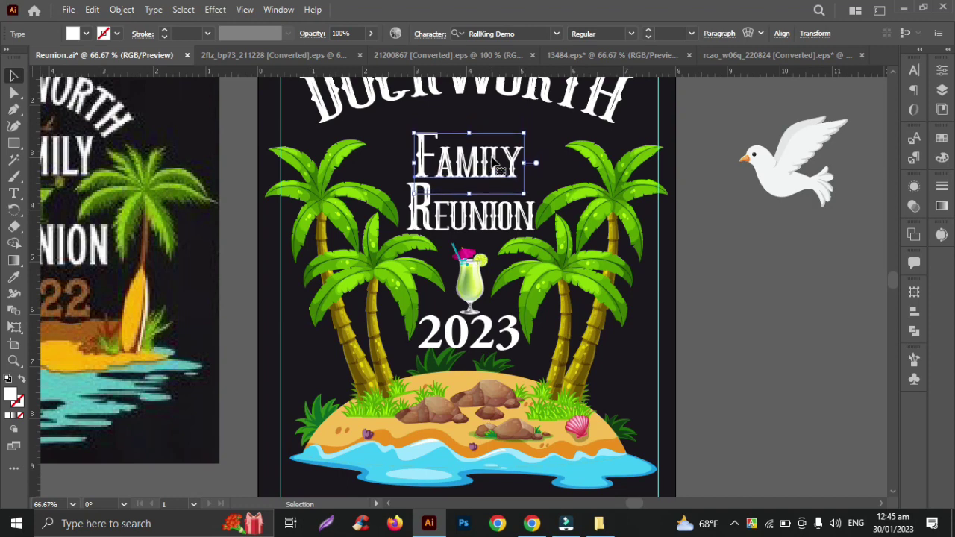
{"action": "left_click", "coordinate": [681, 236]}
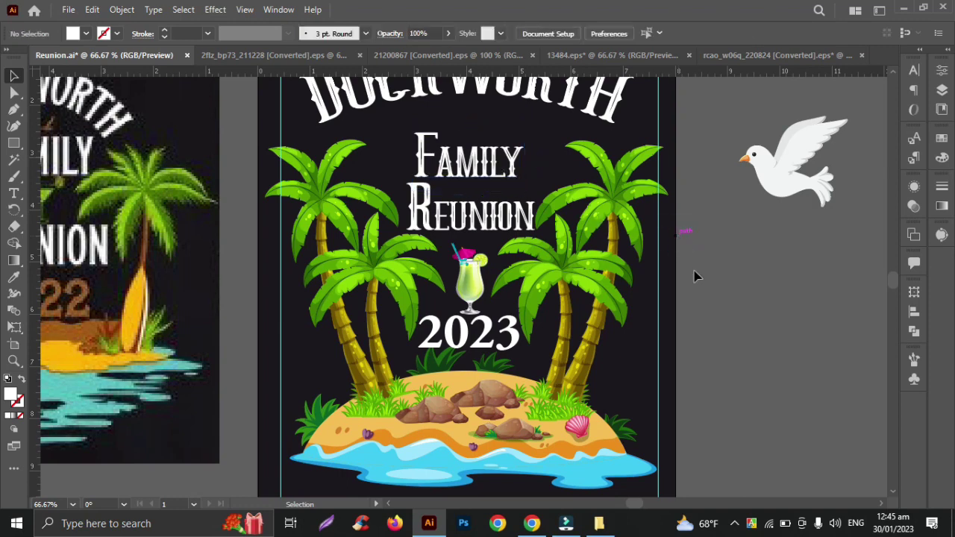
- Shrink the dove and move it onto the artboard beneath DUCKWORTH
{"action": "left_click", "coordinate": [817, 170]}
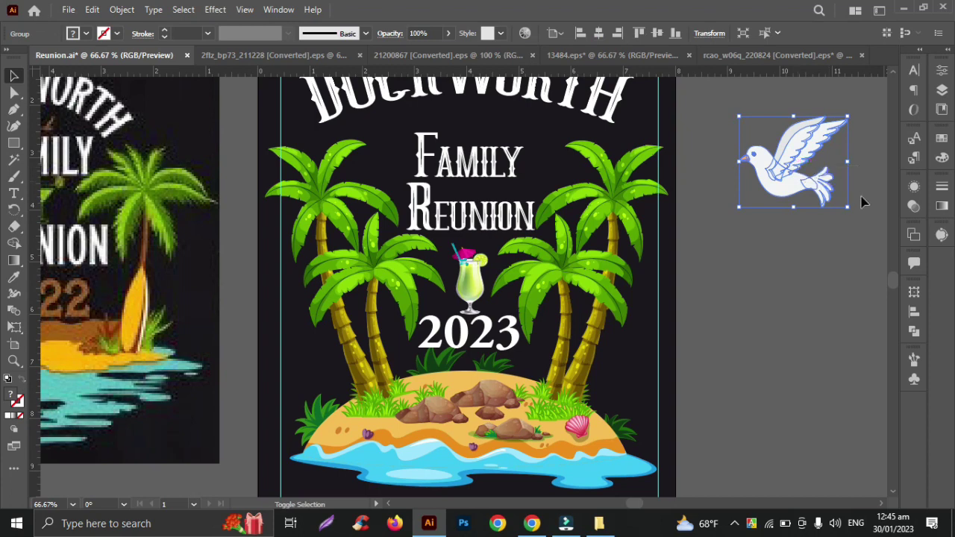
{"action": "left_click_drag", "start_coordinate": [846, 207], "coordinate": [830, 193]}
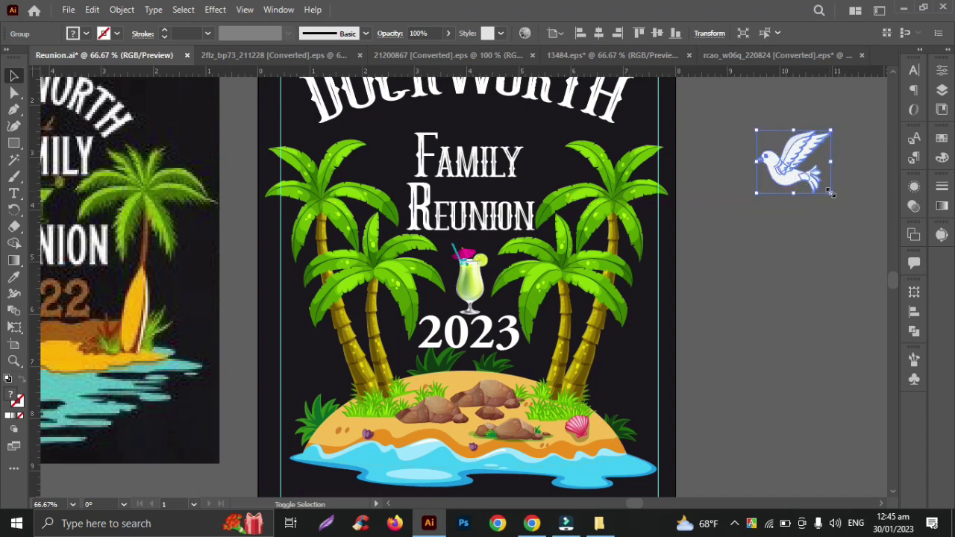
{"action": "left_click_drag", "start_coordinate": [830, 193], "coordinate": [819, 182]}
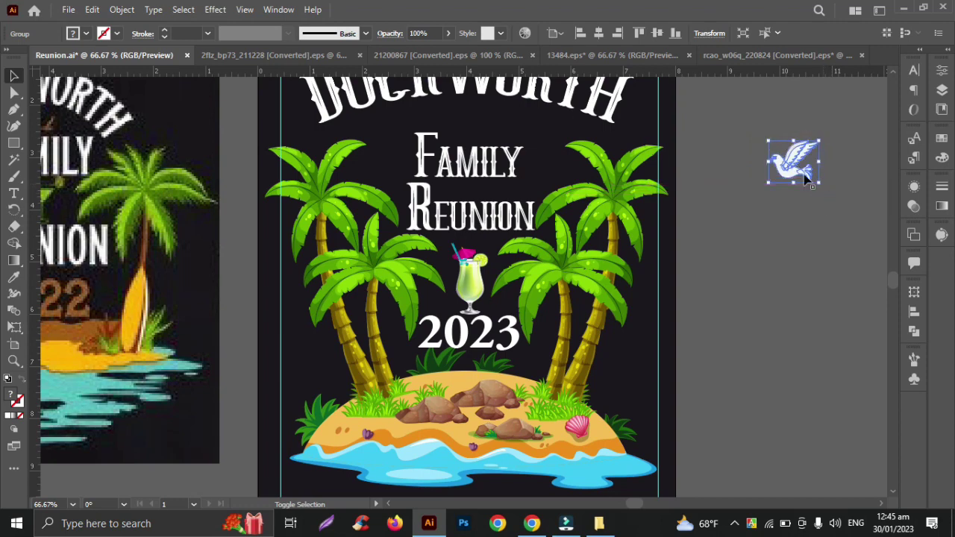
{"action": "left_click_drag", "start_coordinate": [752, 164], "coordinate": [481, 133]}
{"action": "left_click", "coordinate": [826, 227]}
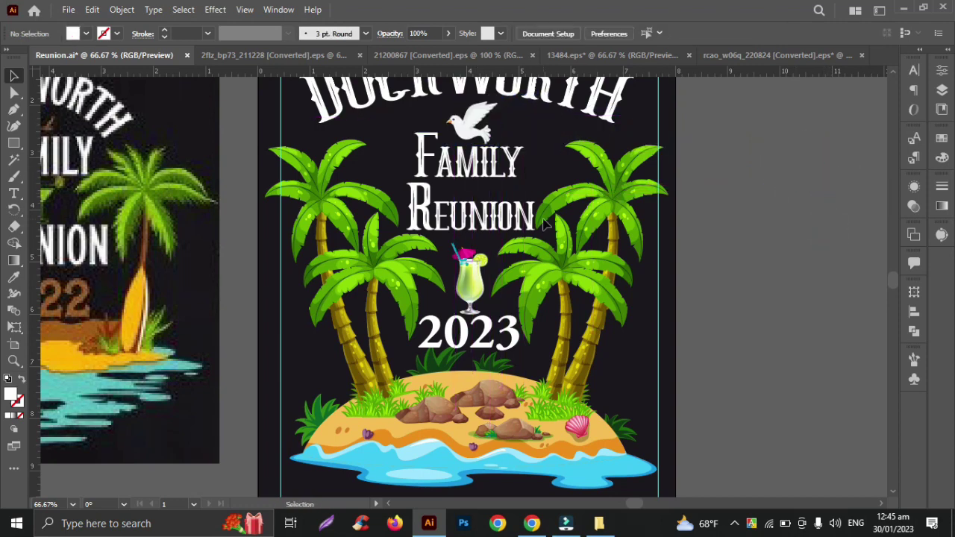
- Scale the dove down further, from about 0.69 in to 0.55 in wide
{"action": "scroll", "coordinate": [544, 224], "scroll_direction": "up", "scroll_amount": 2}
{"action": "left_click", "coordinate": [473, 209]}
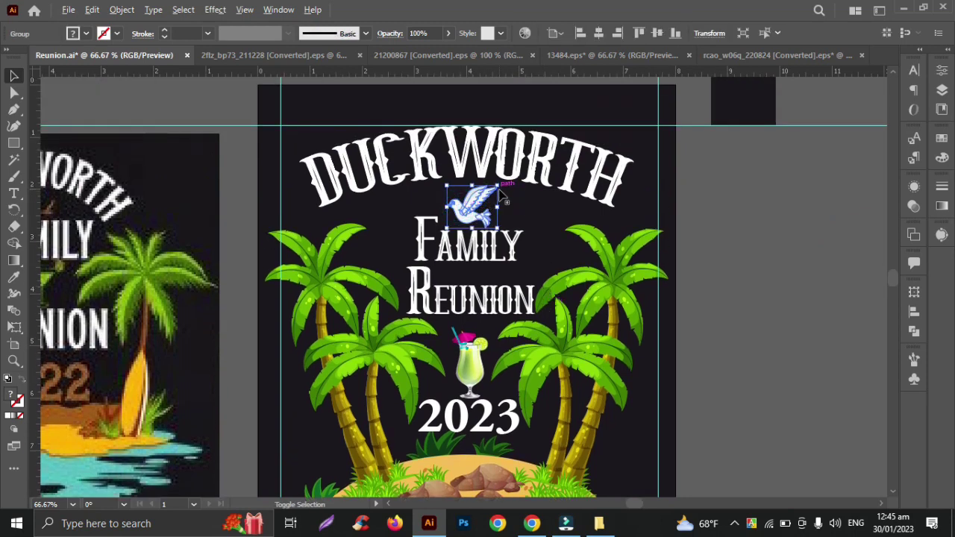
{"action": "left_click_drag", "start_coordinate": [498, 186], "coordinate": [491, 188]}
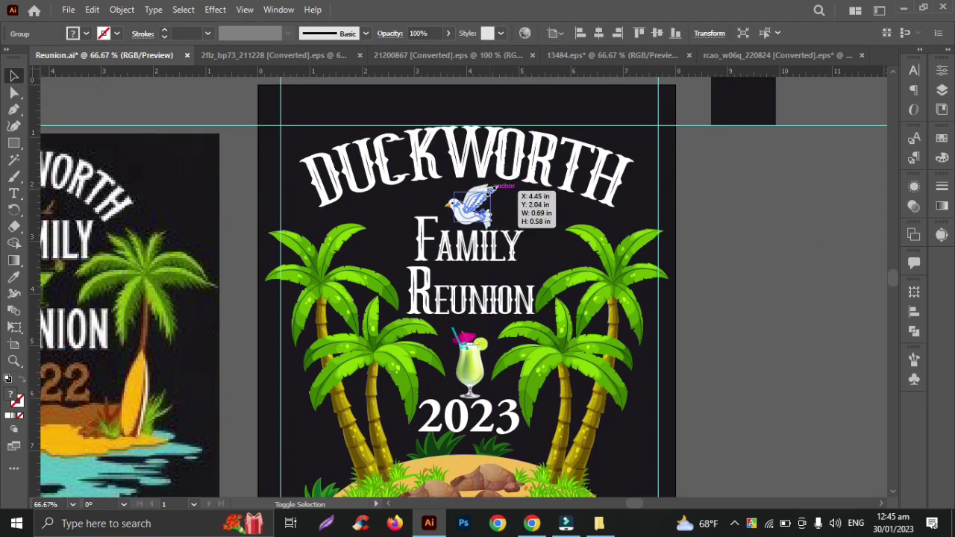
{"action": "left_click", "coordinate": [758, 253]}
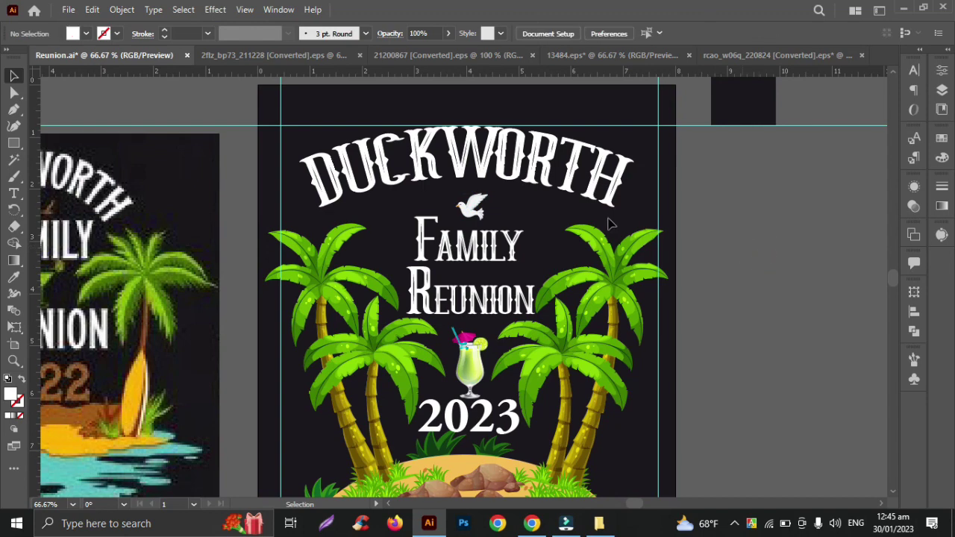
{"action": "left_click", "coordinate": [476, 201]}
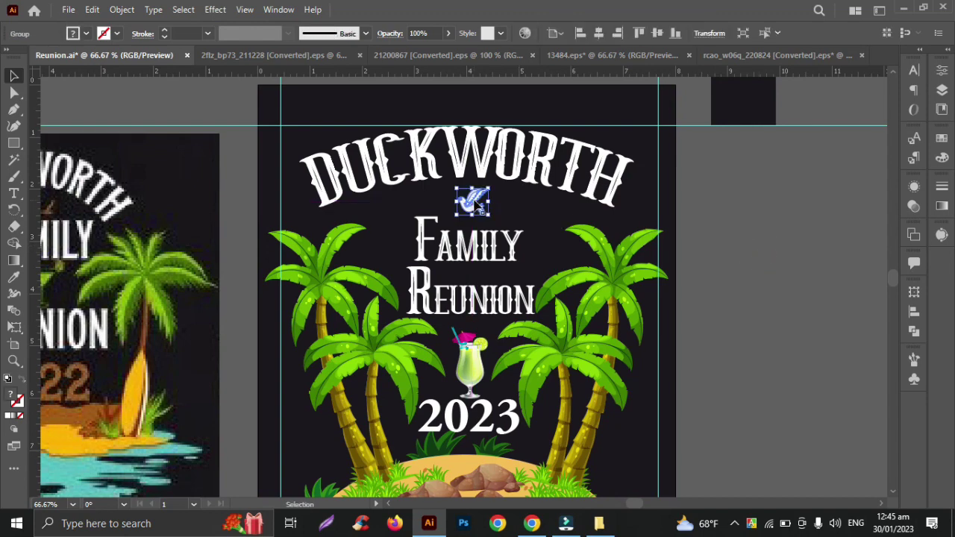
{"action": "left_click_drag", "start_coordinate": [491, 191], "coordinate": [486, 188]}
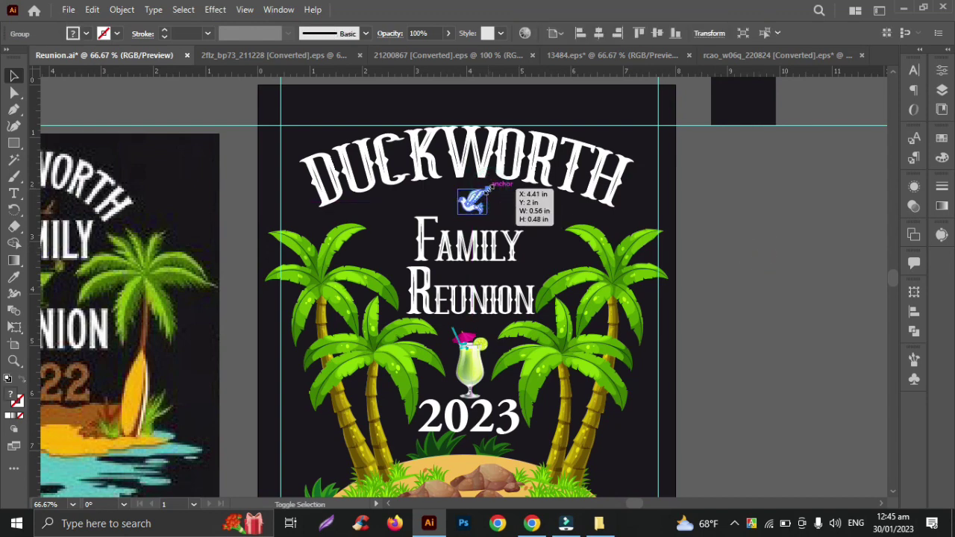
{"action": "left_click", "coordinate": [734, 274]}
{"action": "scroll", "coordinate": [735, 278], "scroll_direction": "down", "scroll_amount": 1}
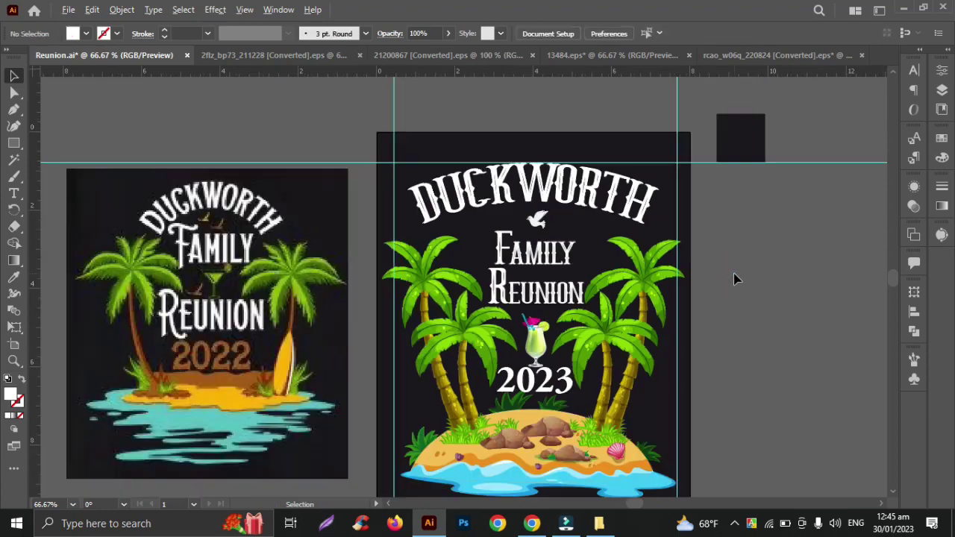
{"action": "scroll", "coordinate": [735, 278], "scroll_direction": "down", "scroll_amount": 1}
{"action": "scroll", "coordinate": [734, 274], "scroll_direction": "down", "scroll_amount": 1}
{"action": "scroll", "coordinate": [734, 275], "scroll_direction": "right", "scroll_amount": 2}
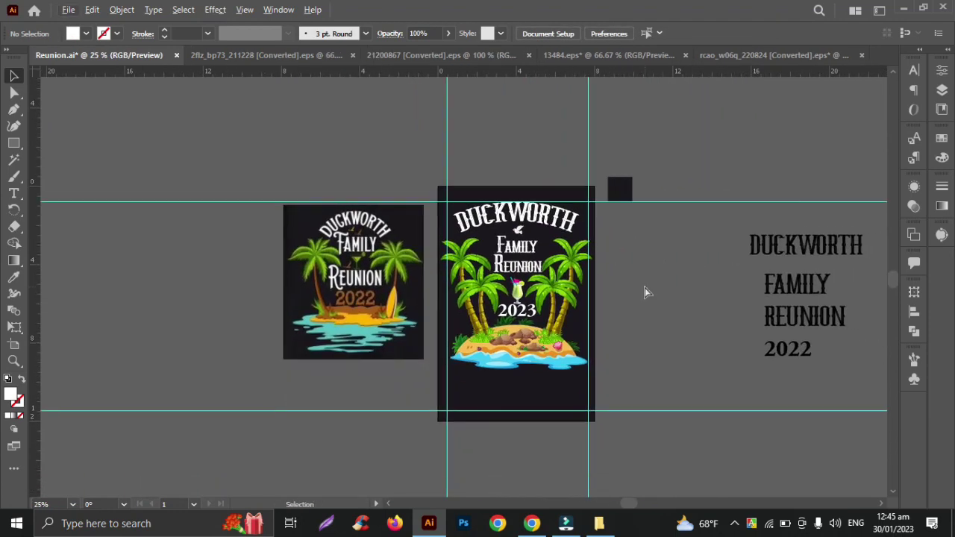
{"action": "scroll", "coordinate": [645, 292], "scroll_direction": "right", "scroll_amount": 1}
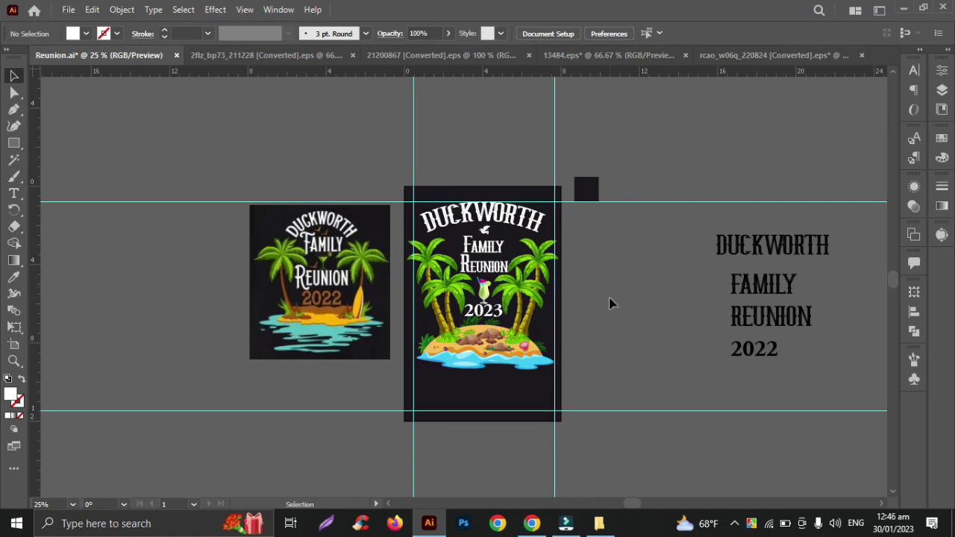
{"action": "scroll", "coordinate": [610, 303], "scroll_direction": "up", "scroll_amount": 1}
{"action": "scroll", "coordinate": [609, 303], "scroll_direction": "left", "scroll_amount": 1}
{"action": "scroll", "coordinate": [610, 305], "scroll_direction": "left", "scroll_amount": 1}
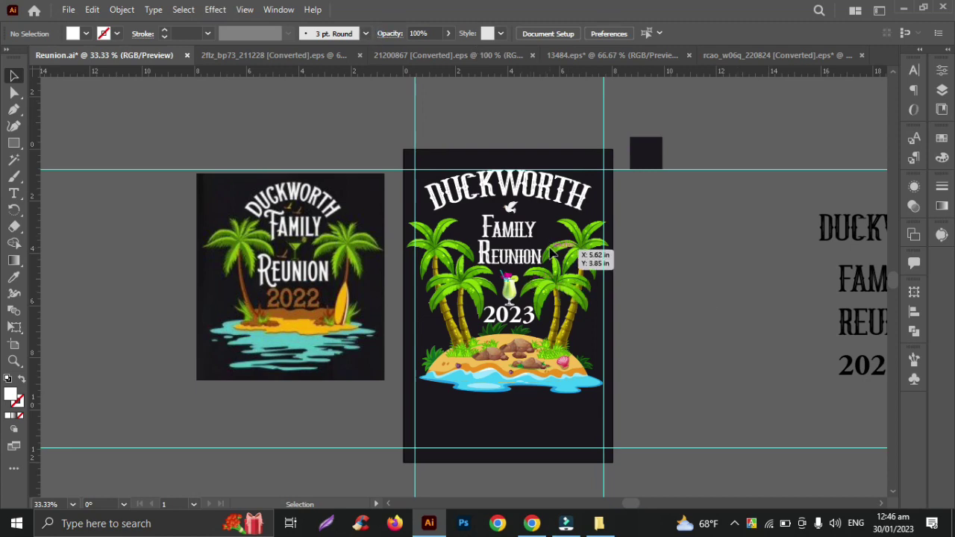
{"action": "scroll", "coordinate": [541, 235], "scroll_direction": "up", "scroll_amount": 1}
{"action": "scroll", "coordinate": [524, 231], "scroll_direction": "up", "scroll_amount": 1}
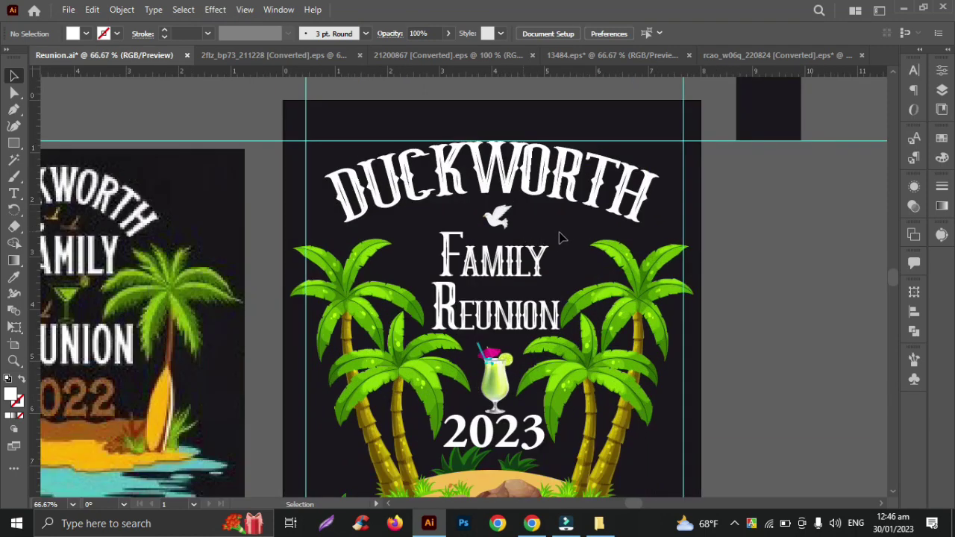
- Nudge the Family and Reunion lines up two steps together
{"action": "left_click_drag", "start_coordinate": [561, 231], "coordinate": [507, 313]}
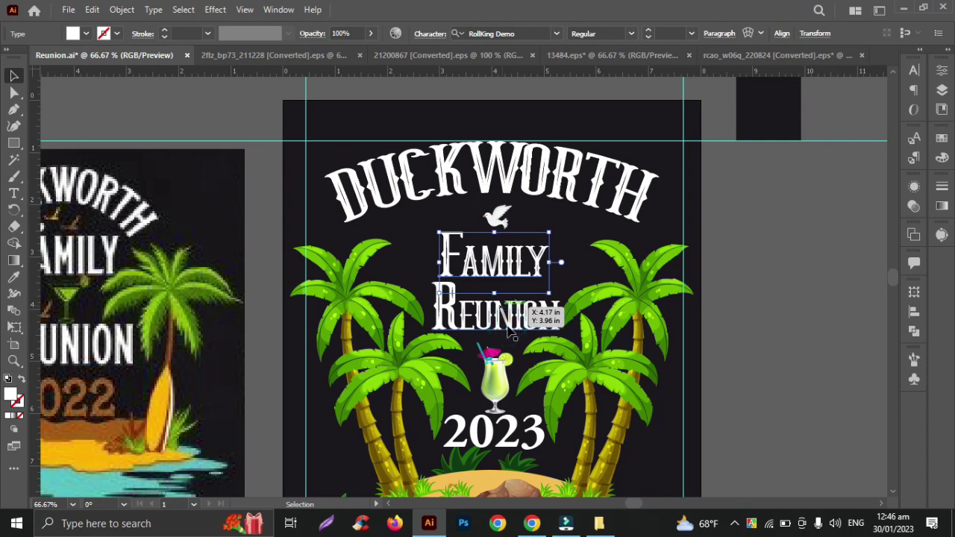
{"action": "left_click", "coordinate": [495, 319], "text": "shift"}
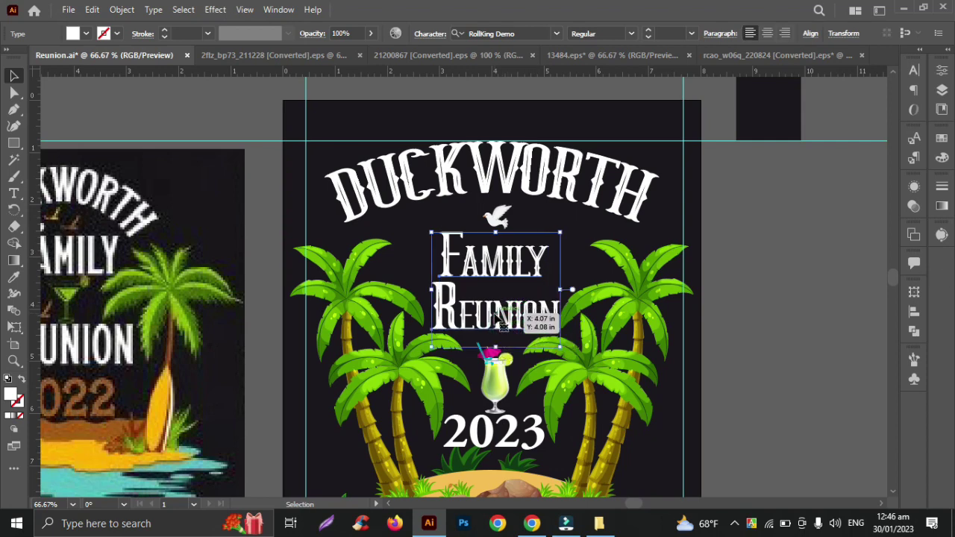
{"action": "key", "text": "Up"}
{"action": "key", "text": "Up"}
{"action": "key", "text": "Up"}
{"action": "key", "text": "Up"}
{"action": "key", "text": "Up"}
{"action": "key", "text": "Up"}
{"action": "key", "text": "Up"}
{"action": "key", "text": "Up"}
{"action": "key", "text": "Up"}
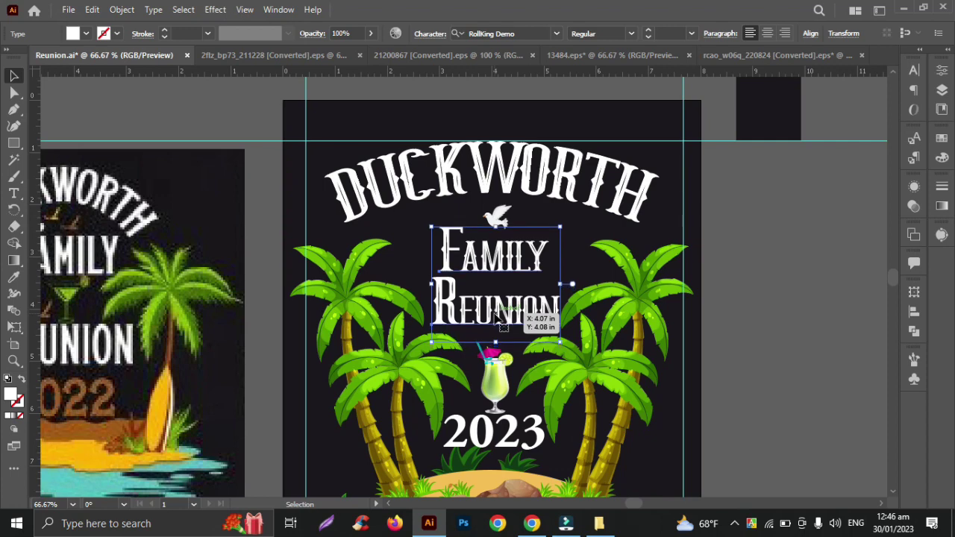
{"action": "key", "text": "Up"}
{"action": "key", "text": "Up"}
{"action": "key", "text": "Up"}
{"action": "key", "text": "Up"}
{"action": "key", "text": "Up"}
{"action": "key", "text": "Up"}
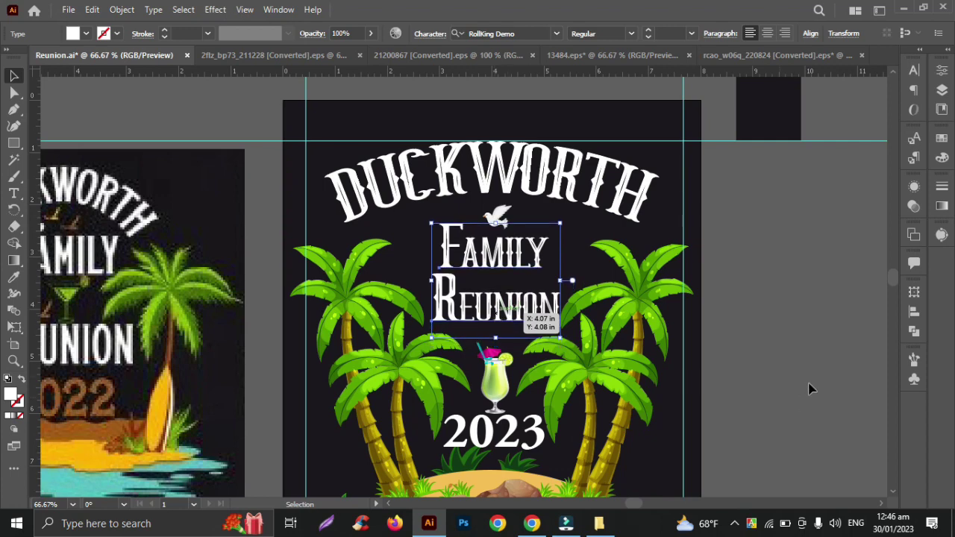
{"action": "left_click", "coordinate": [783, 300]}
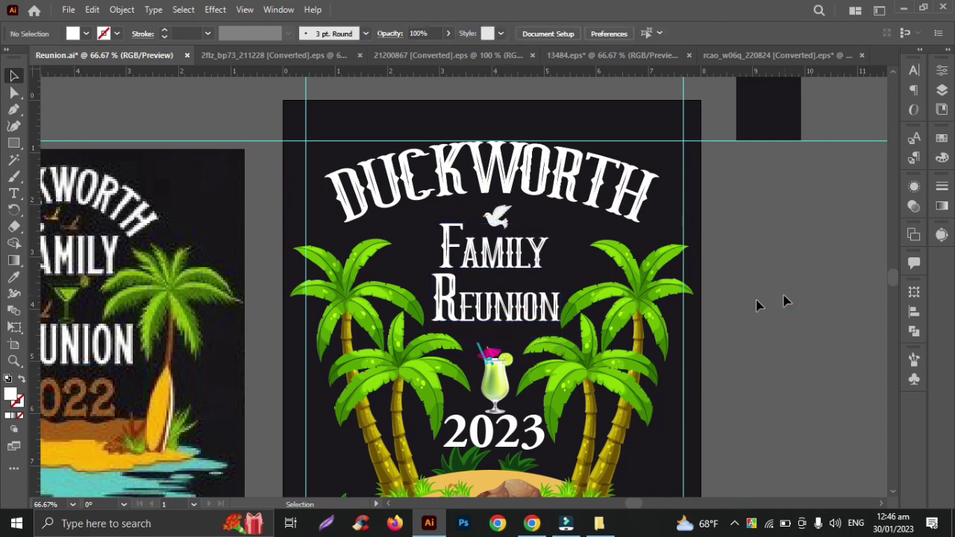
- Nudge the cocktail glass and 2023 up five steps together
{"action": "left_click", "coordinate": [494, 385]}
{"action": "left_click", "coordinate": [510, 431], "text": "shift"}
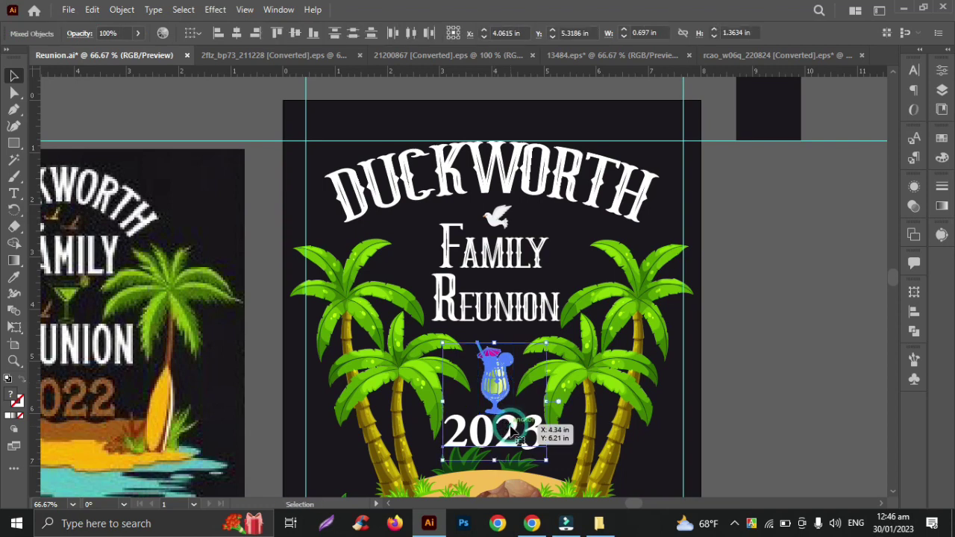
{"action": "key", "text": "Up"}
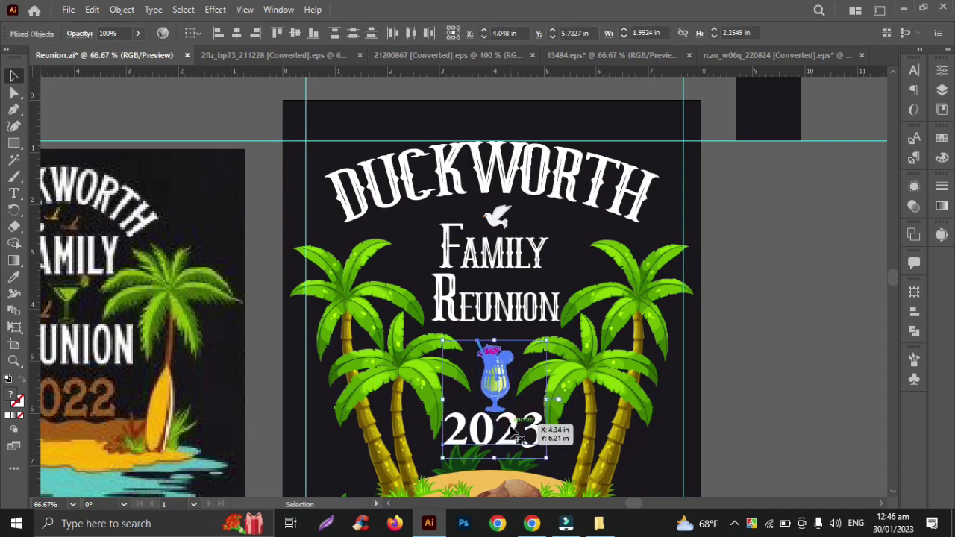
{"action": "key", "text": "Up"}
{"action": "key", "text": "Up"}
{"action": "key", "text": "Up"}
{"action": "key", "text": "Up"}
{"action": "key", "text": "Up"}
{"action": "key", "text": "Up"}
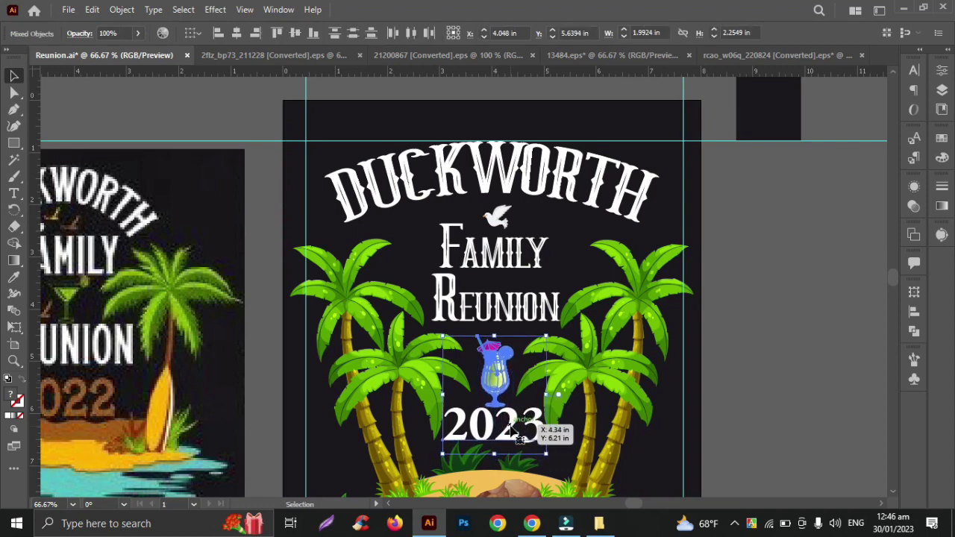
{"action": "key", "text": "Up"}
{"action": "key", "text": "Up"}
{"action": "key", "text": "Up"}
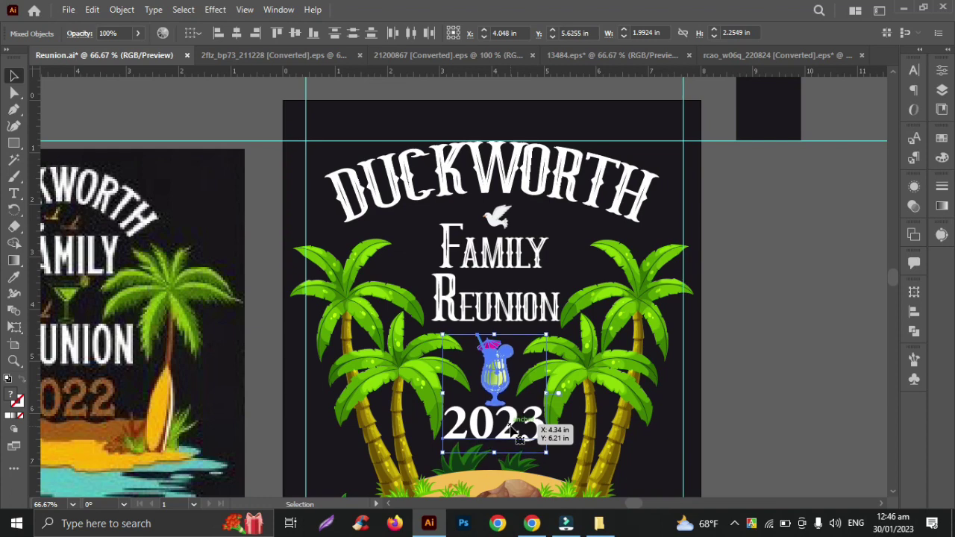
{"action": "key", "text": "Up"}
{"action": "key", "text": "Up"}
{"action": "key", "text": "Up"}
{"action": "key", "text": "Up"}
{"action": "key", "text": "Up"}
{"action": "key", "text": "Up"}
{"action": "key", "text": "Up"}
{"action": "key", "text": "Up"}
{"action": "key", "text": "Up"}
{"action": "key", "text": "Up"}
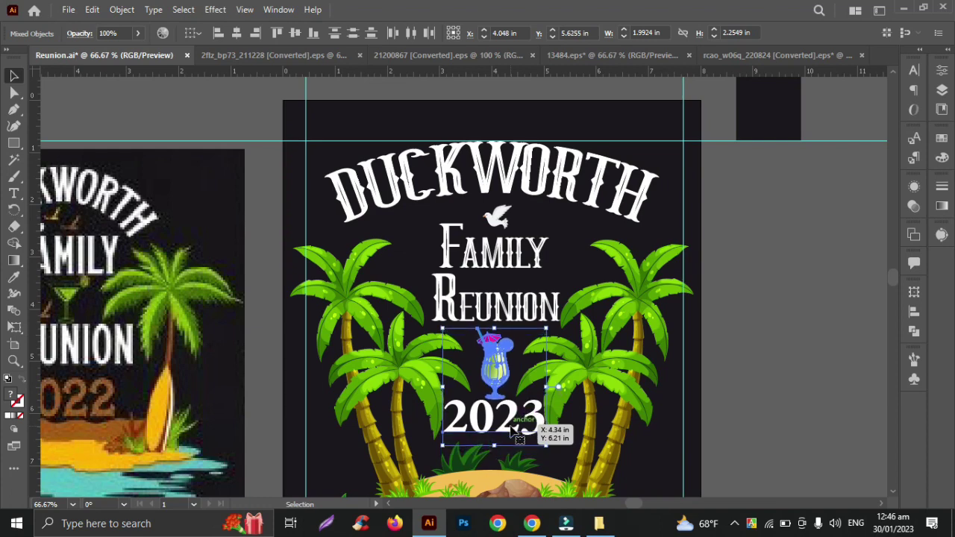
{"action": "key", "text": "Up"}
{"action": "key", "text": "Up"}
{"action": "key", "text": "Up"}
{"action": "key", "text": "Up"}
{"action": "key", "text": "Up"}
{"action": "key", "text": "Up"}
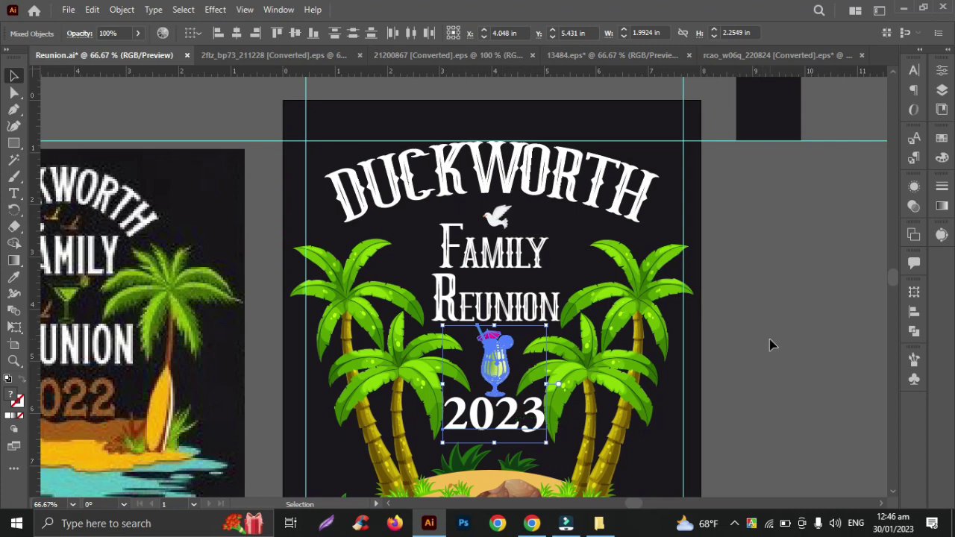
{"action": "left_click", "coordinate": [772, 343]}
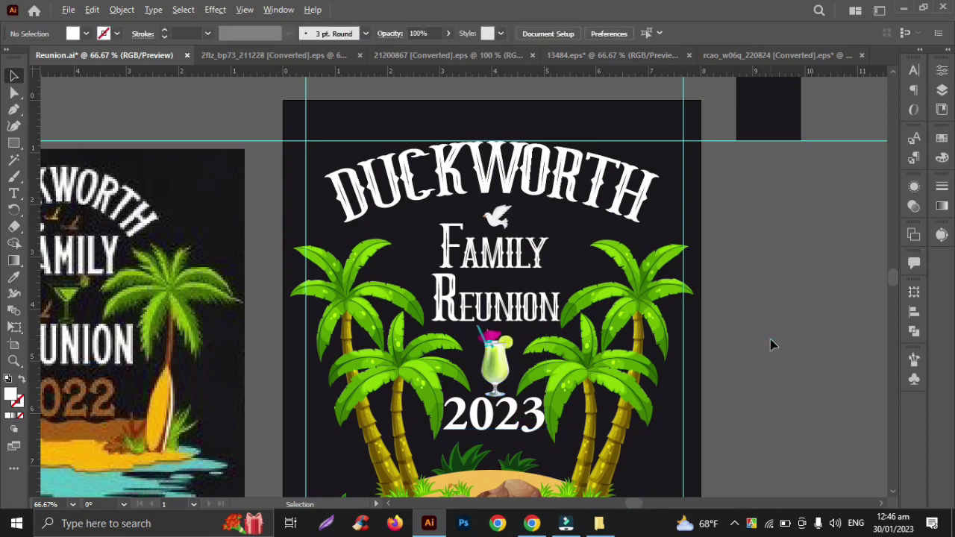
{"action": "scroll", "coordinate": [771, 343], "scroll_direction": "down", "scroll_amount": 1}
{"action": "scroll", "coordinate": [772, 344], "scroll_direction": "down", "scroll_amount": 1}
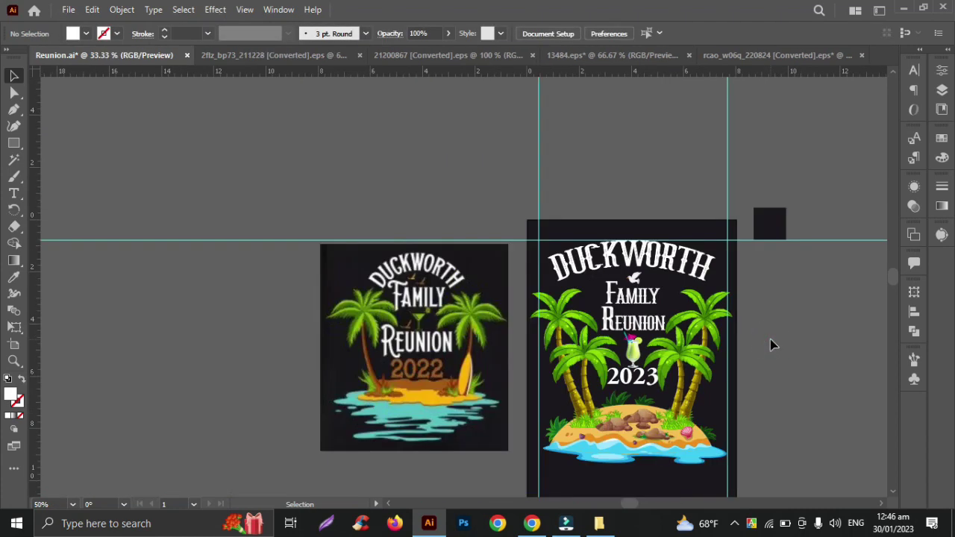
{"action": "scroll", "coordinate": [772, 344], "scroll_direction": "down", "scroll_amount": 1}
{"action": "scroll", "coordinate": [772, 343], "scroll_direction": "right", "scroll_amount": 1}
{"action": "scroll", "coordinate": [772, 344], "scroll_direction": "right", "scroll_amount": 1}
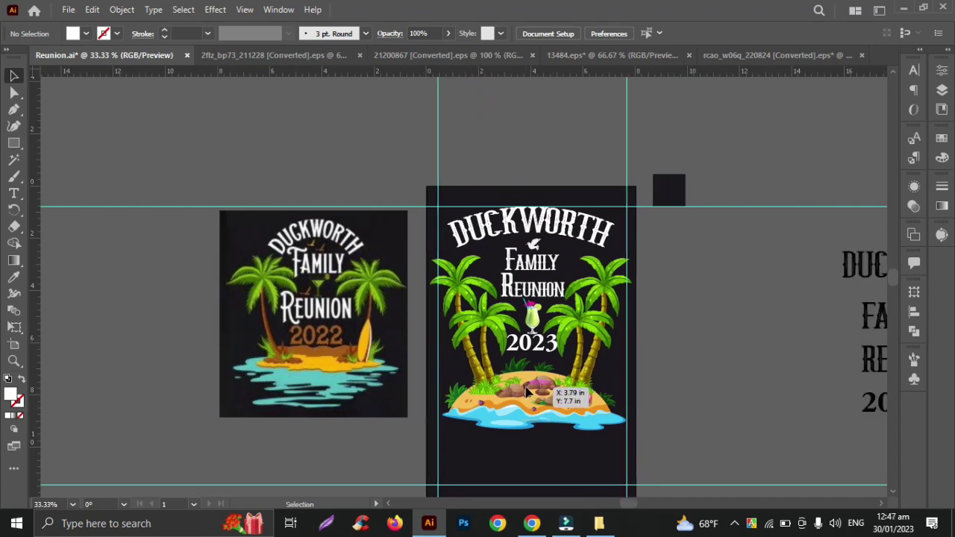
{"action": "scroll", "coordinate": [651, 386], "scroll_direction": "right", "scroll_amount": 1}
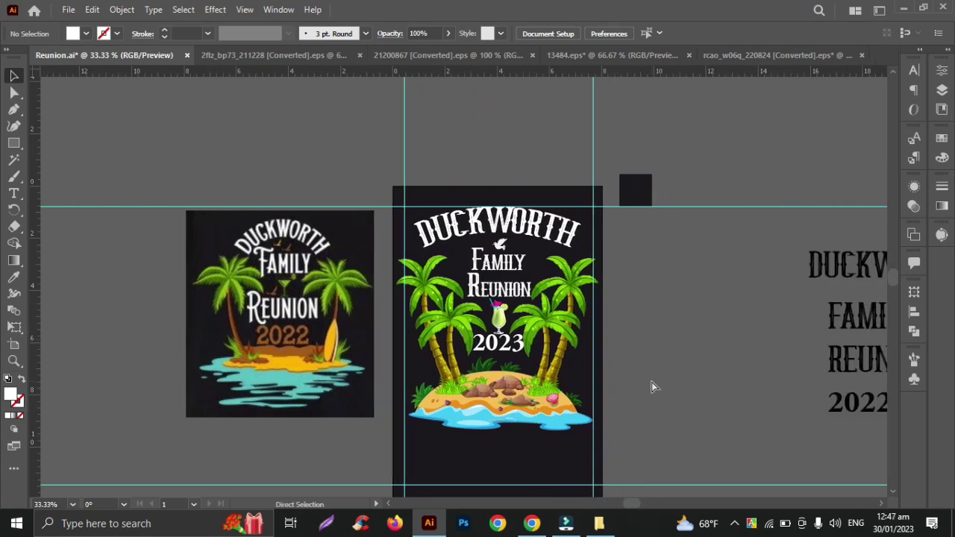
{"action": "scroll", "coordinate": [651, 387], "scroll_direction": "down", "scroll_amount": 1}
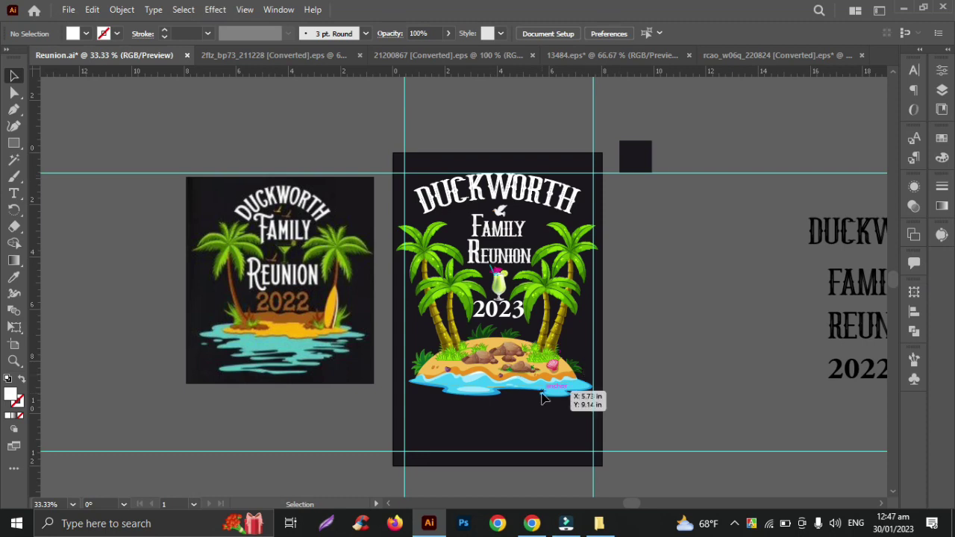
{"action": "scroll", "coordinate": [543, 398], "scroll_direction": "up", "scroll_amount": 2}
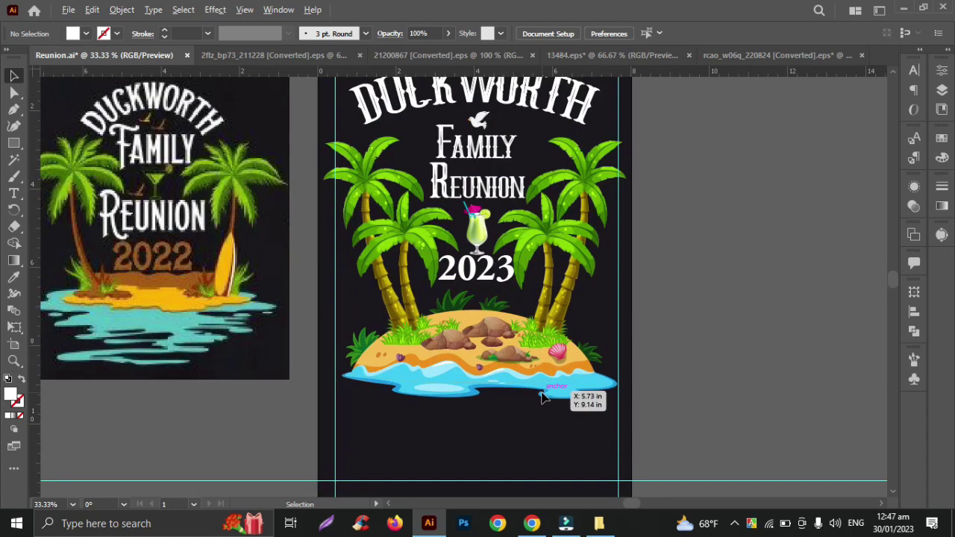
{"action": "scroll", "coordinate": [543, 398], "scroll_direction": "down", "scroll_amount": 2}
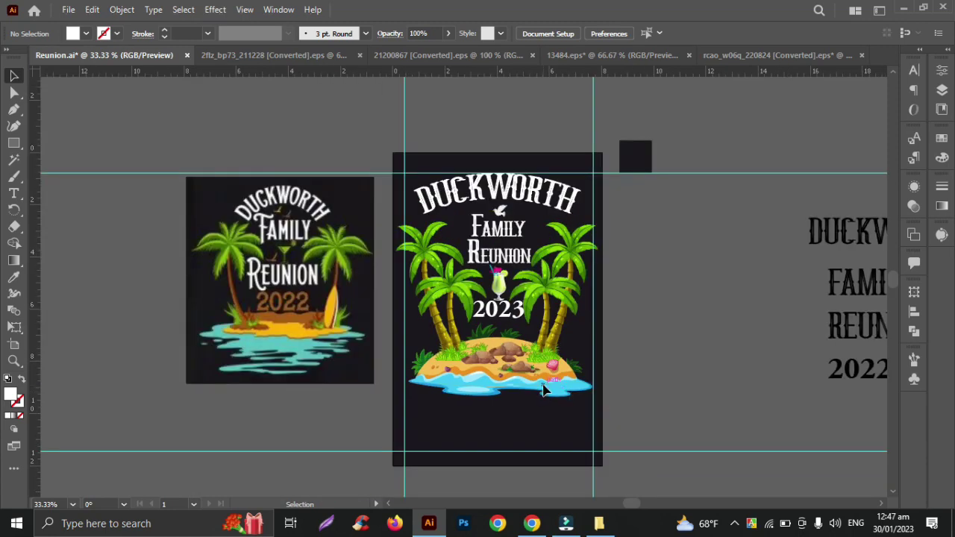